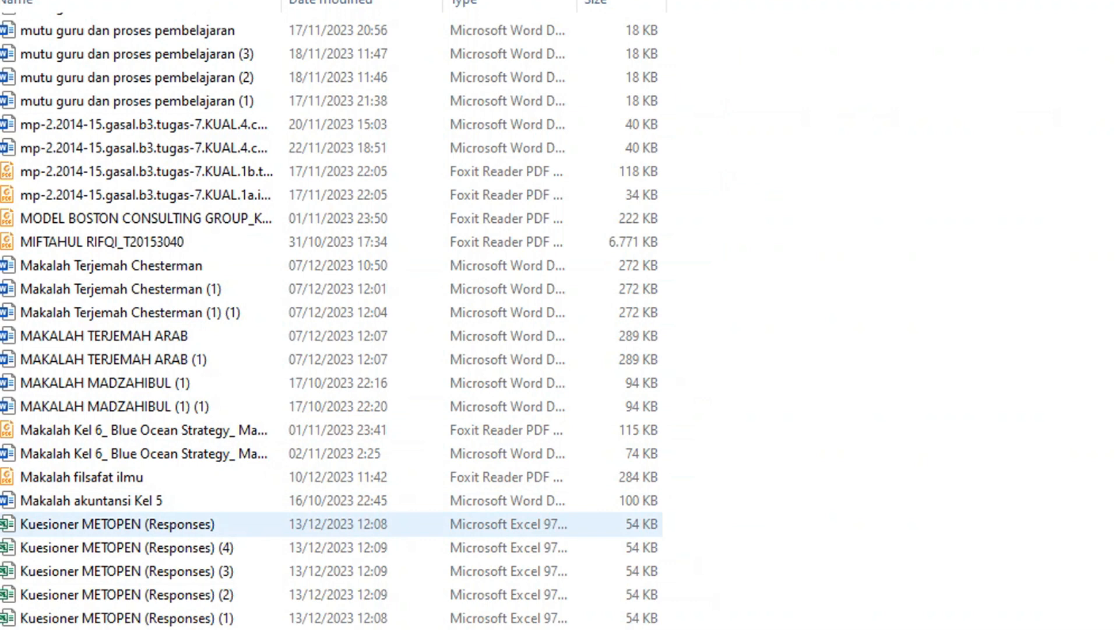
# Step: Load the Excel file "Kuesioner METOPEN (Responses)" from the Downloads folder into SPSS as a dataset
pyautogui.moveTo(175, 525); pyautogui.dragTo(51, 623)
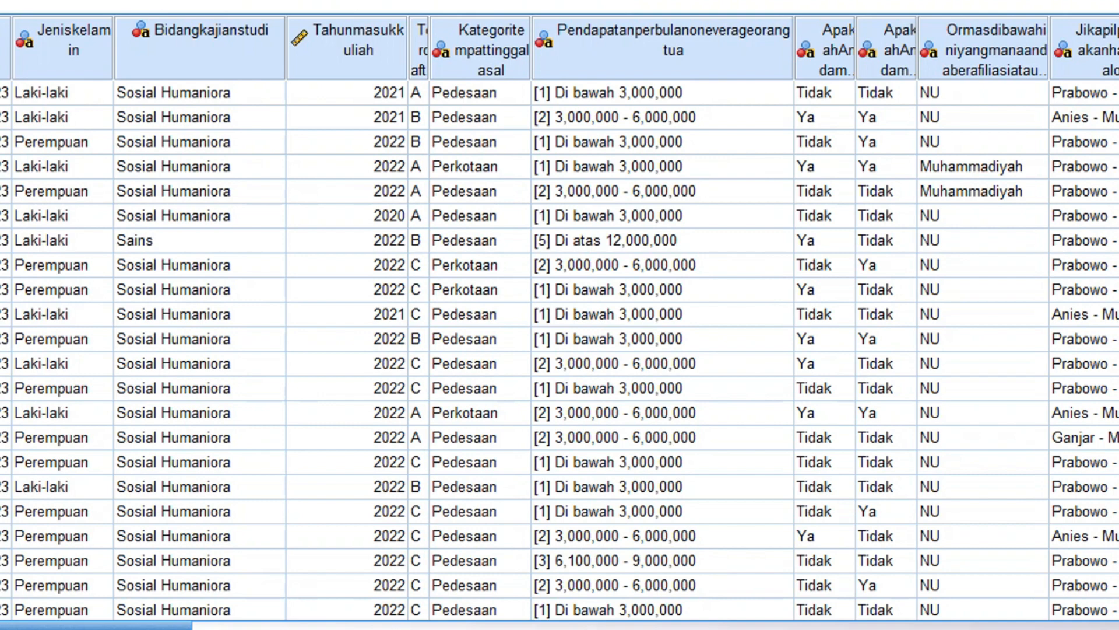
pyautogui.scroll(-1, 560, 350)
pyautogui.scroll(1, 560, 349)
# Step: Start a Compute Variable transformation with SI as the target variable
pyautogui.hotkey('alt', 't')
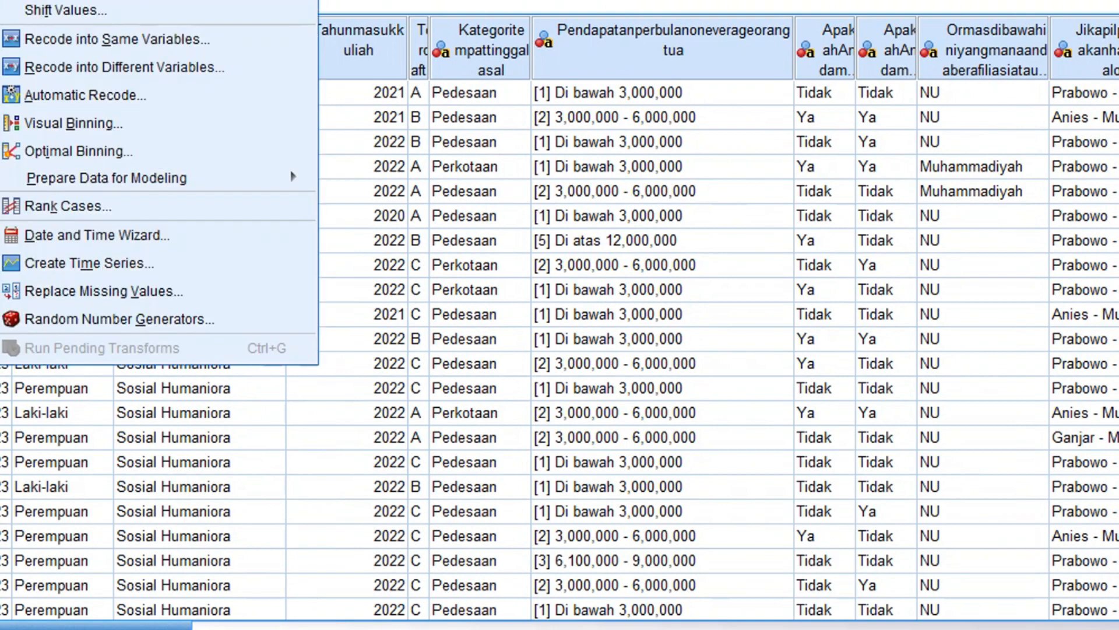
pyautogui.press('c')
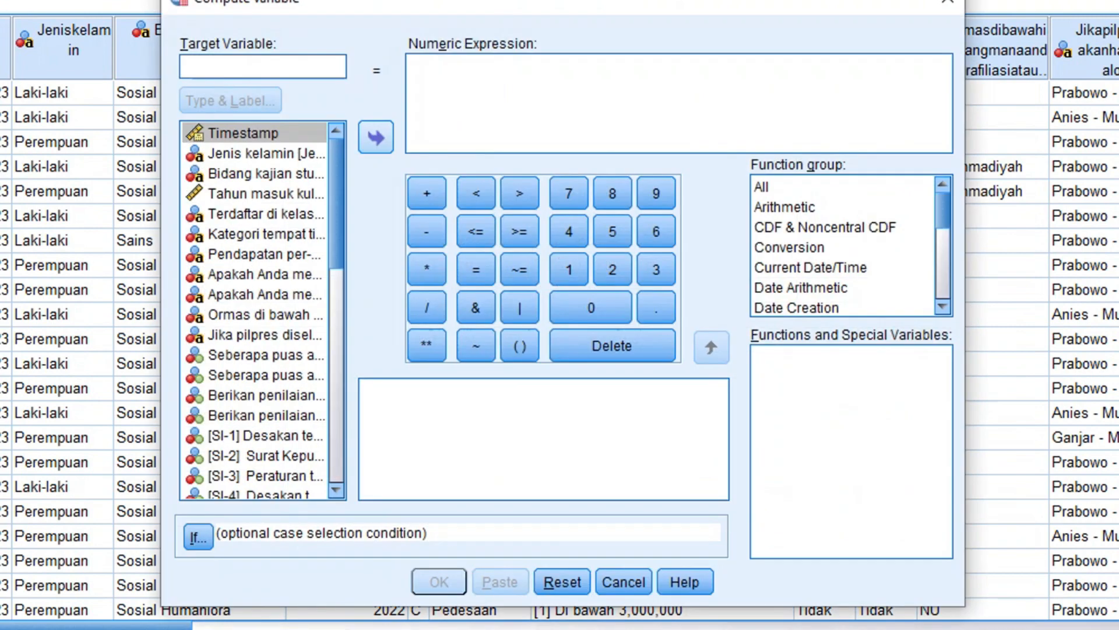
pyautogui.moveTo(337, 203)
pyautogui.mouseDown()
pyautogui.moveTo(336, 298)
pyautogui.moveTo(337, 203)
pyautogui.mouseUp()
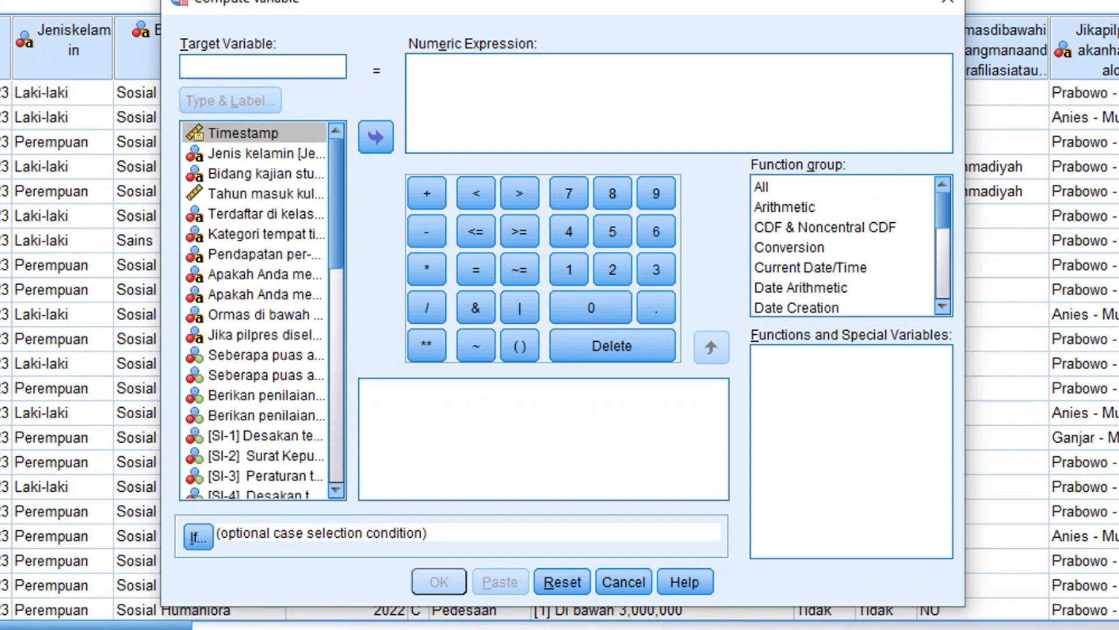
pyautogui.write('si')
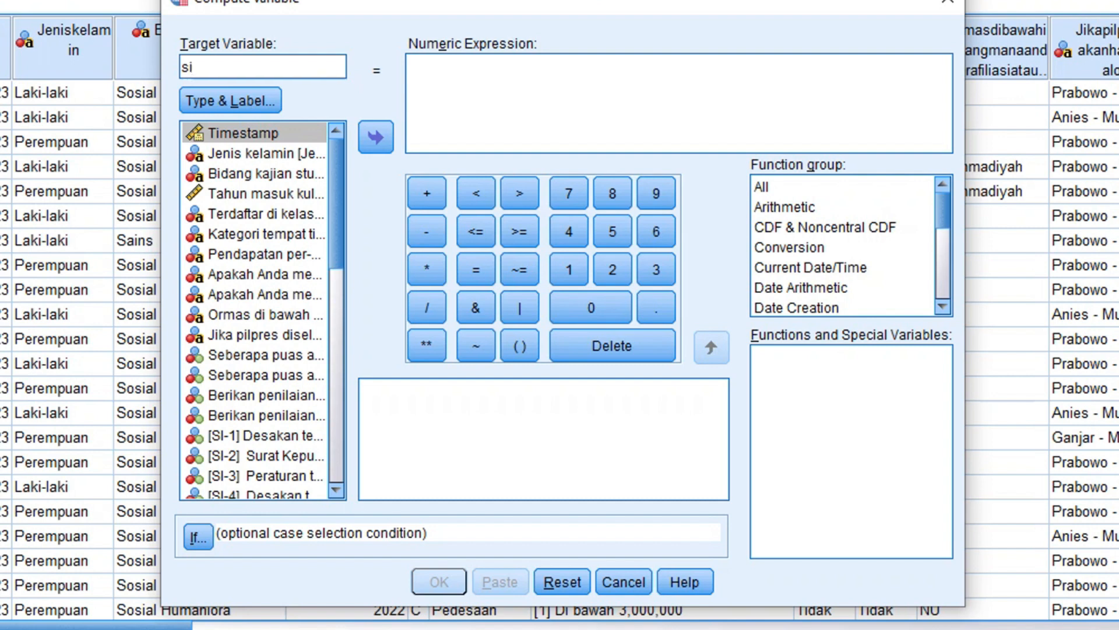
pyautogui.press('BackSpace')
pyautogui.press('BackSpace')
pyautogui.write('SI')
# Step: Begin the numeric expression for SI as the sum of items SI-1, SI-2 and SI-3
pyautogui.scroll(-4, 257, 309)
pyautogui.scroll(-2, 257, 309)
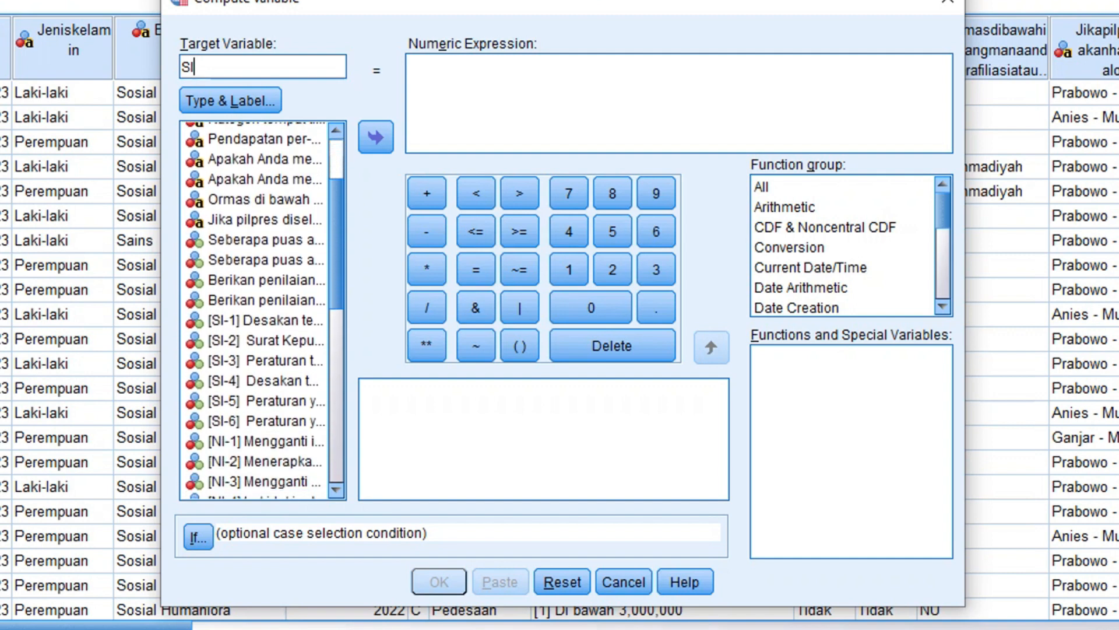
pyautogui.scroll(-1, 256, 308)
pyautogui.scroll(-2, 256, 309)
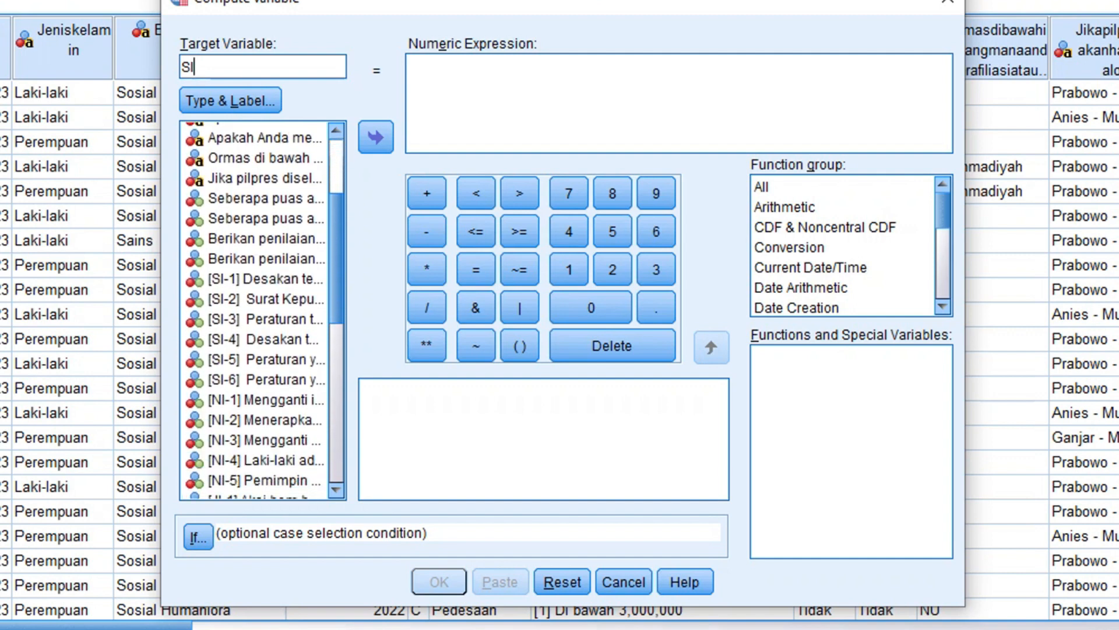
pyautogui.doubleClick(265, 272)
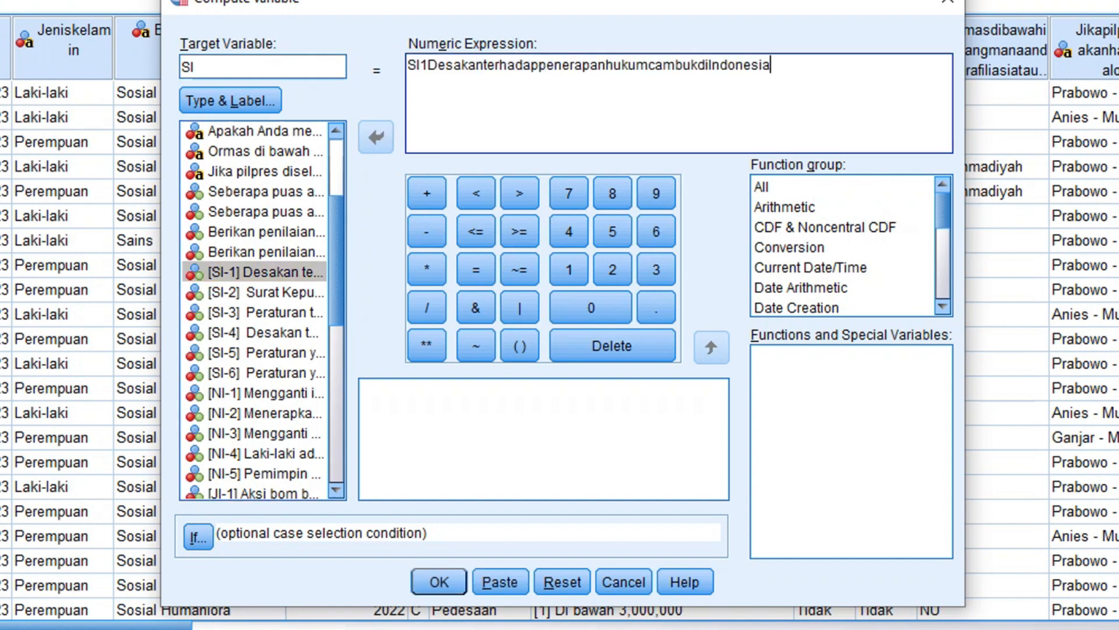
pyautogui.click(427, 193)
pyautogui.doubleClick(264, 292)
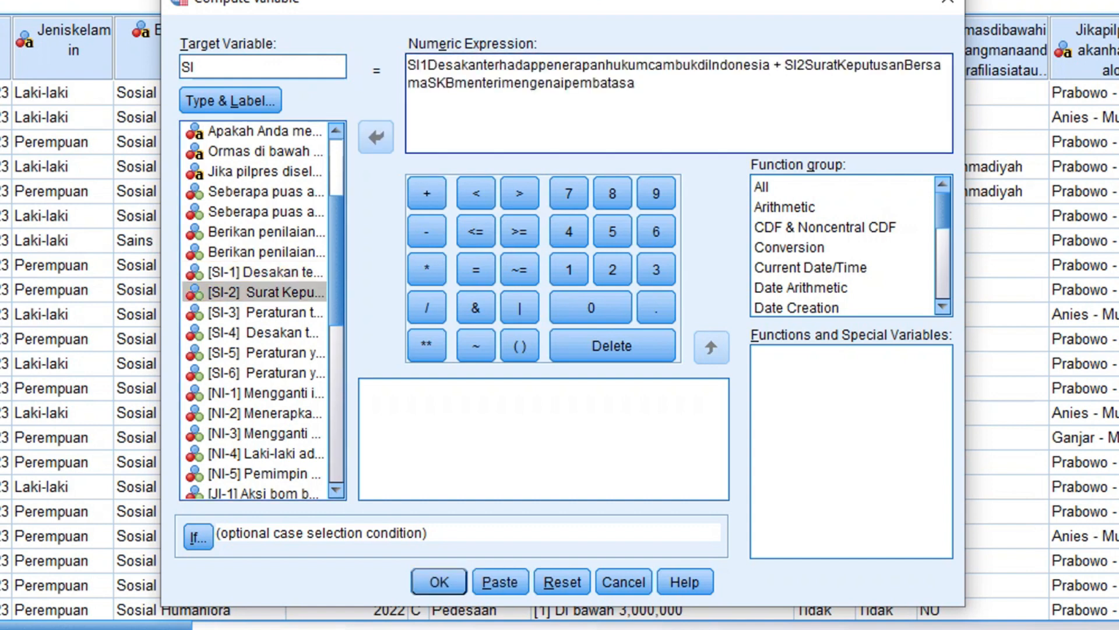
pyautogui.click(427, 193)
pyautogui.doubleClick(265, 313)
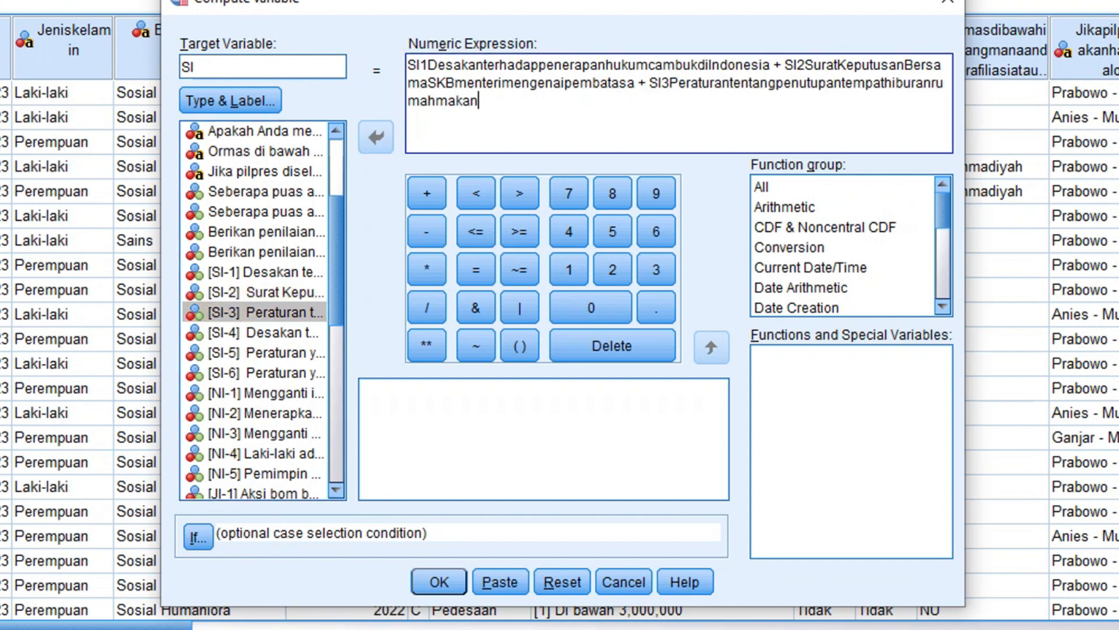
# Step: Add items SI-4, SI-5 and SI-6 to the sum and compute the SI variable
pyautogui.click(427, 193)
pyautogui.doubleClick(264, 333)
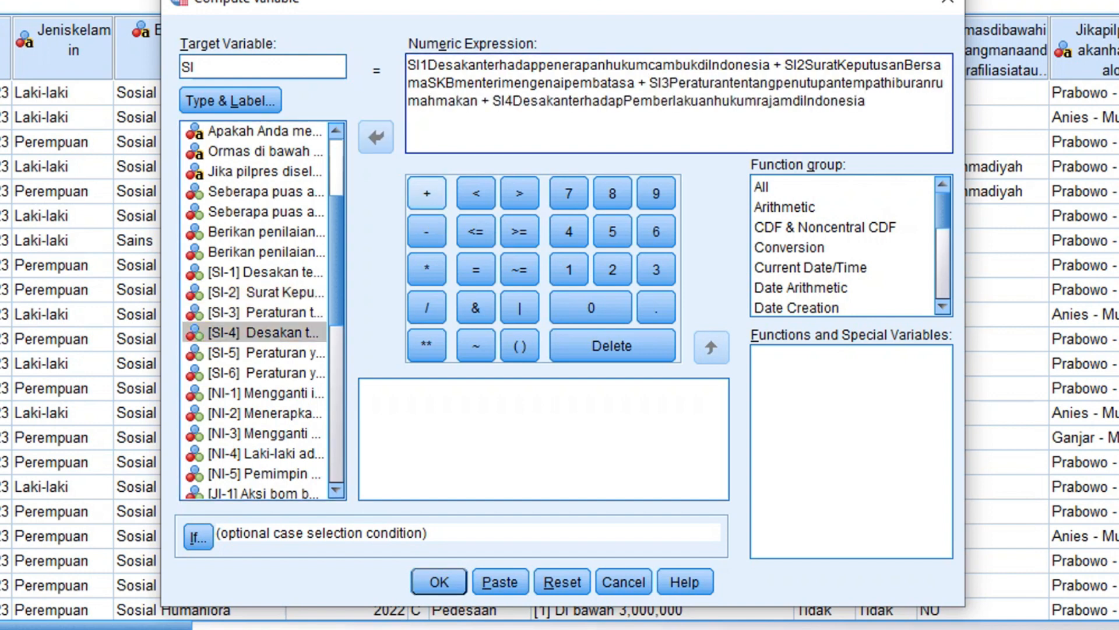
pyautogui.click(427, 193)
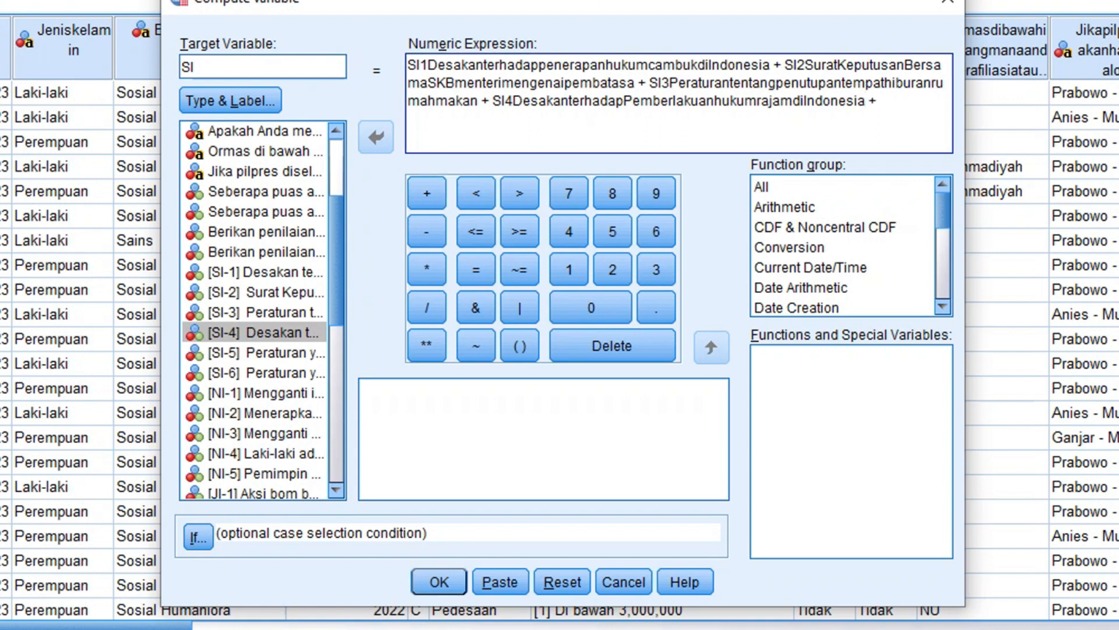
pyautogui.doubleClick(265, 353)
pyautogui.click(427, 193)
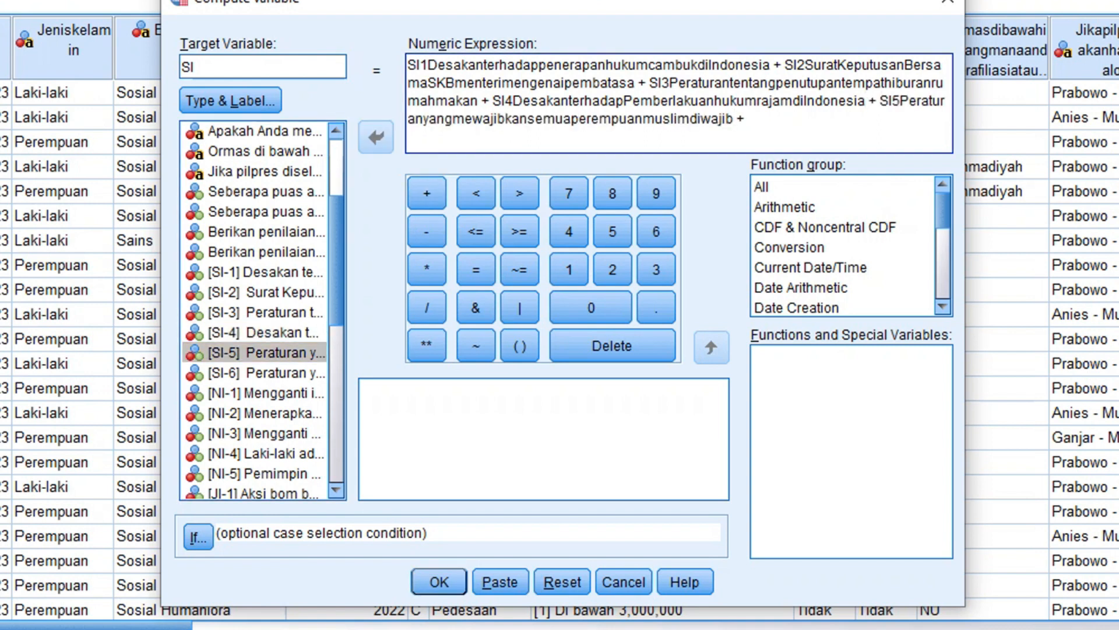
pyautogui.doubleClick(265, 373)
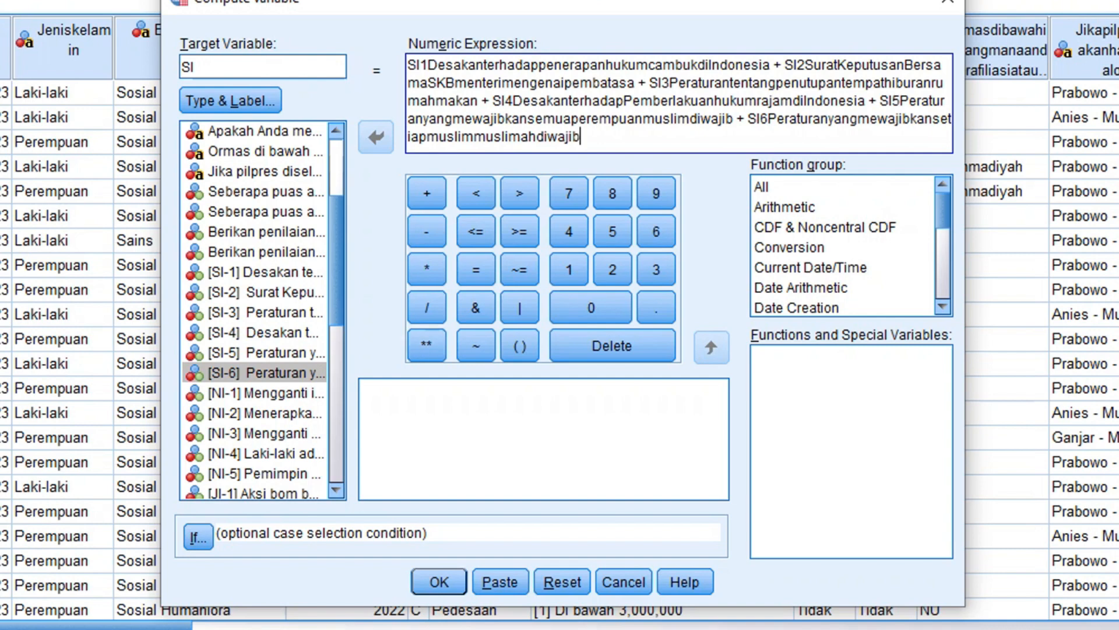
pyautogui.click(439, 582)
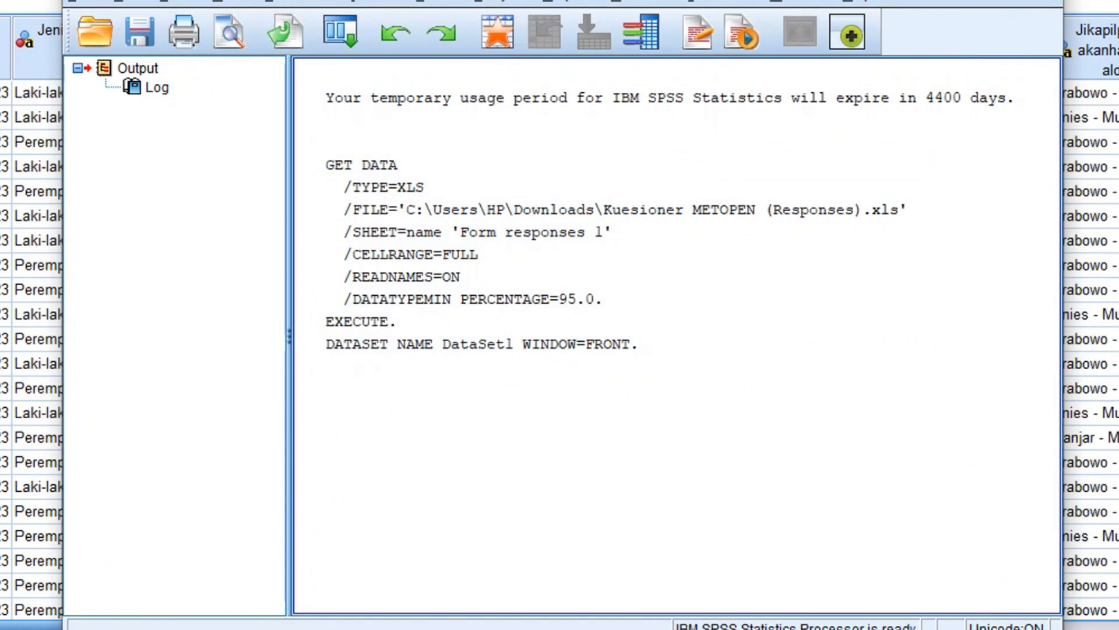
# Step: Return to the data sheet and examine the computed SI column after the last questionnaire item
pyautogui.press('super+Down')
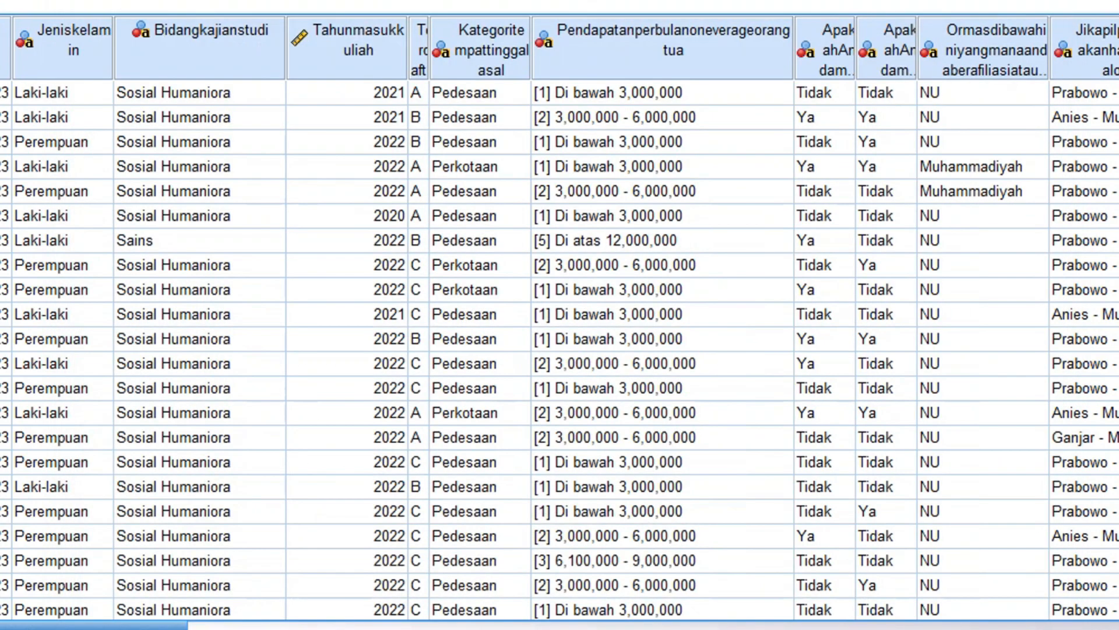
pyautogui.click(641, 626)
pyautogui.click(641, 625)
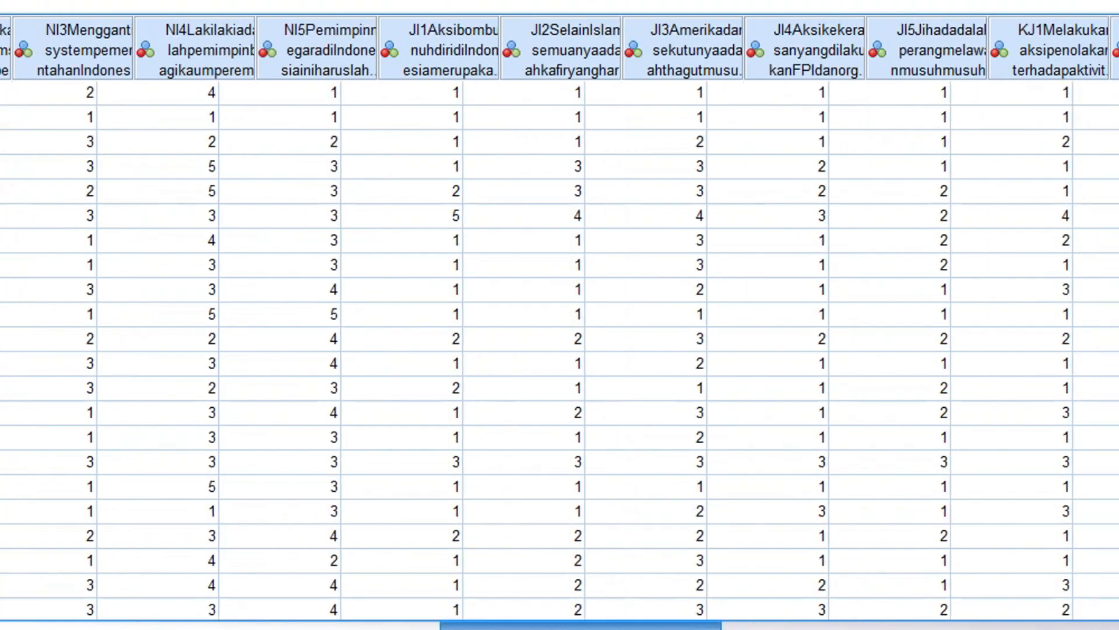
pyautogui.moveTo(580, 626); pyautogui.dragTo(1085, 626)
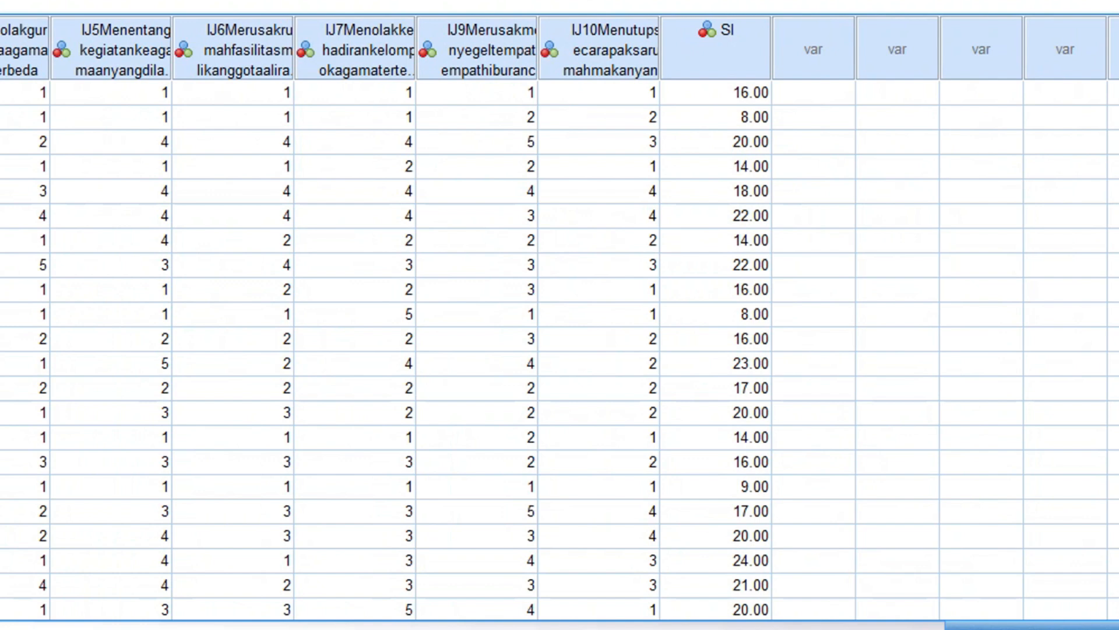
# Step: Run Descriptives on the SI variable with mean, standard deviation, minimum and maximum
pyautogui.hotkey('alt', 'a')
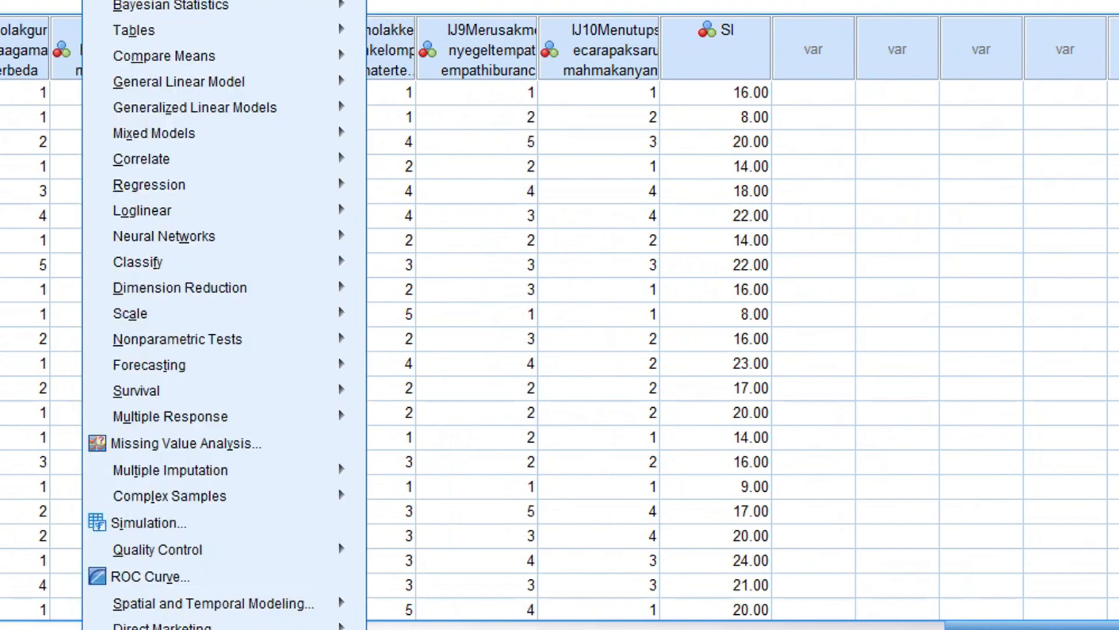
pyautogui.moveTo(175, 0)
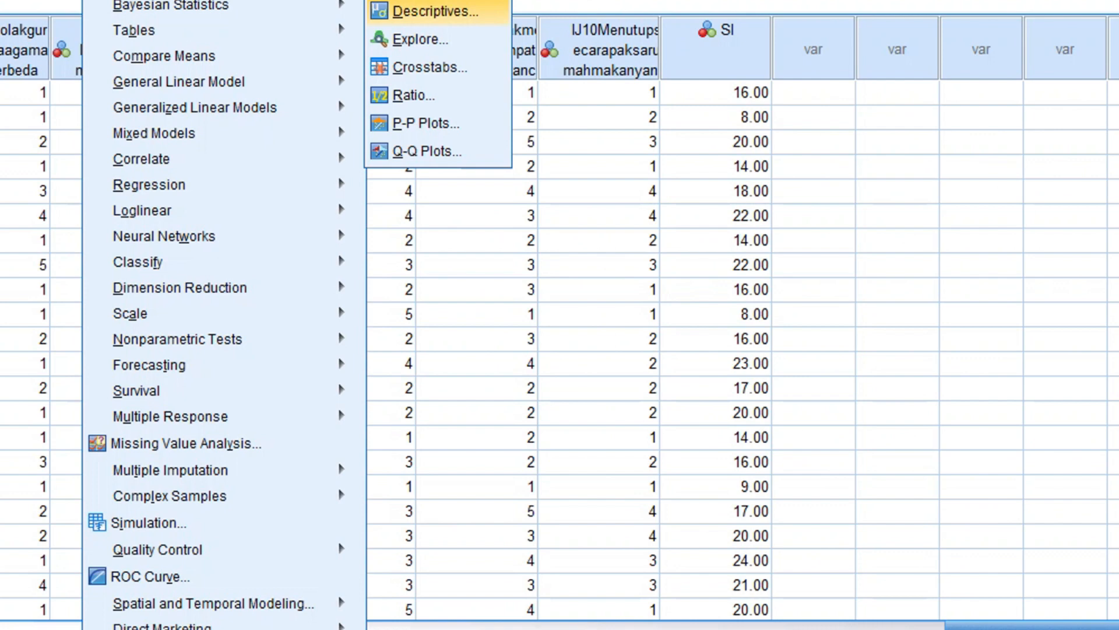
pyautogui.click(434, 11)
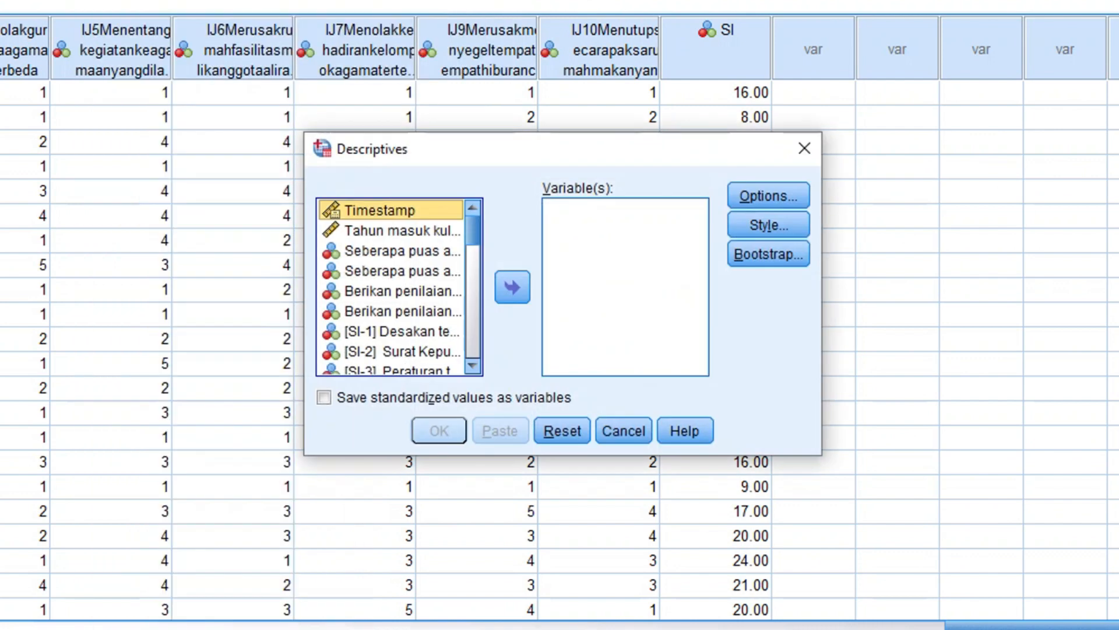
pyautogui.scroll(-5, 400, 285)
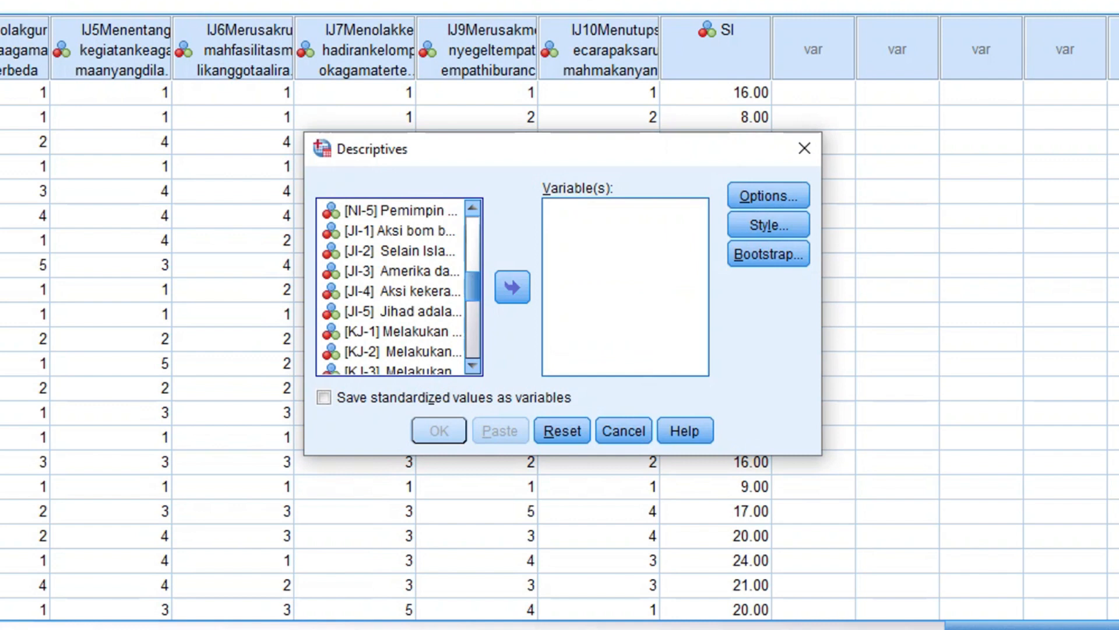
pyautogui.scroll(-5, 399, 285)
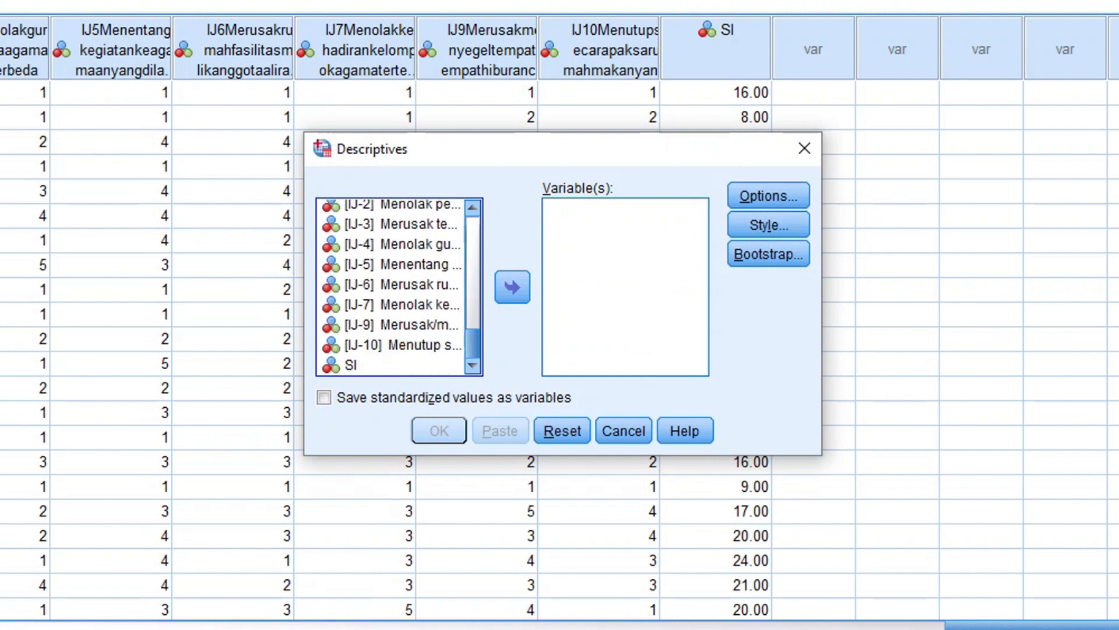
pyautogui.click(350, 365)
pyautogui.click(513, 287)
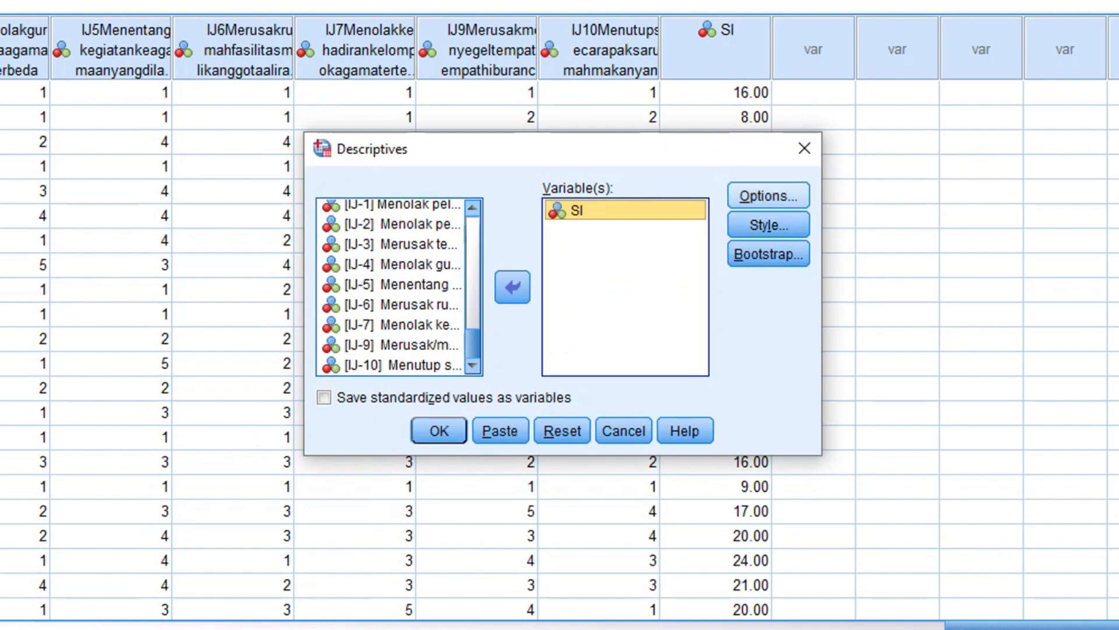
pyautogui.click(768, 196)
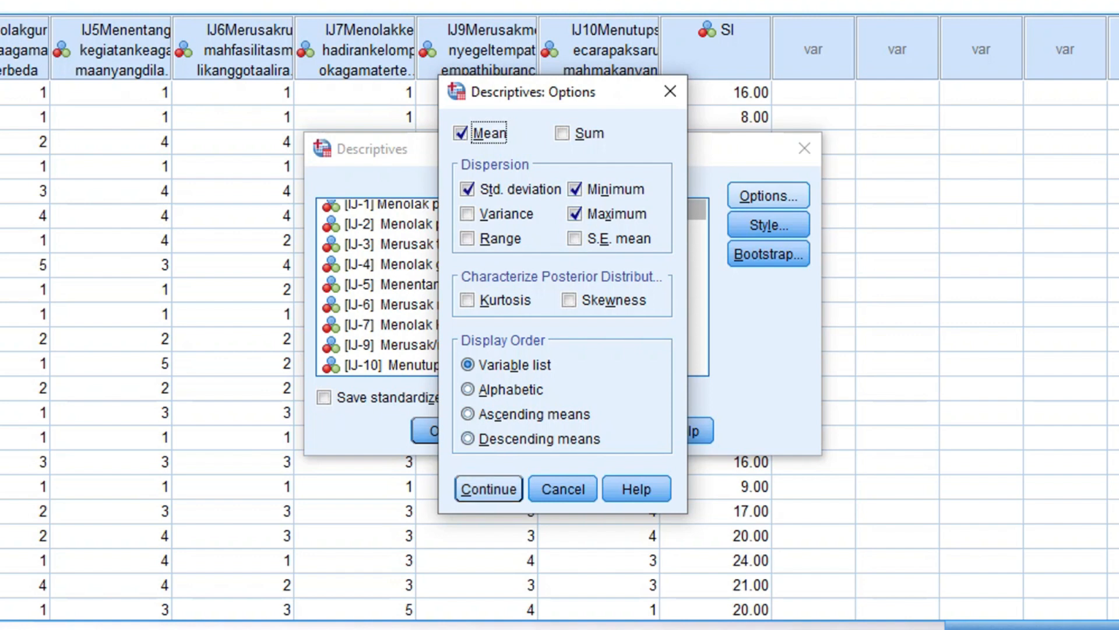
pyautogui.press('Return')
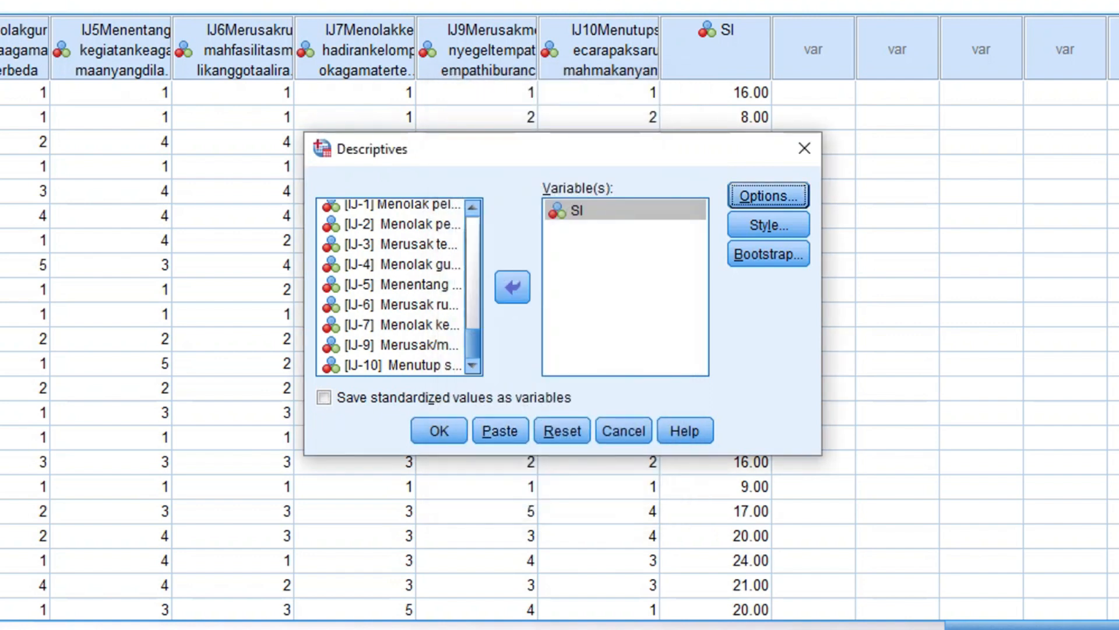
pyautogui.click(439, 430)
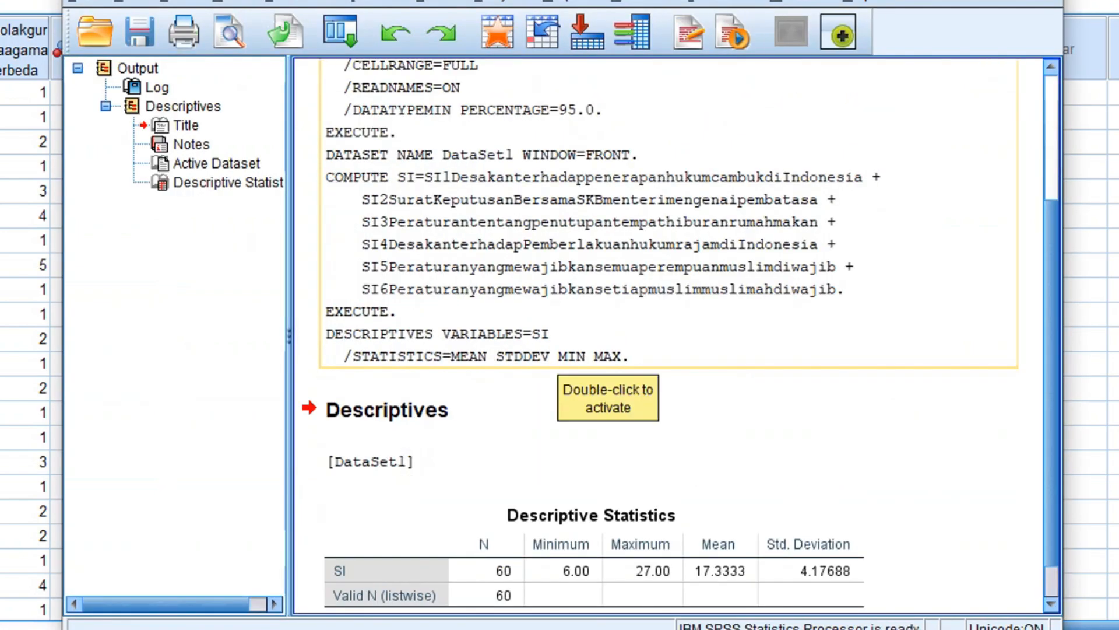
# Step: Examine the syntax log and the Descriptive Statistics table for SI in the output
pyautogui.scroll(3, 670, 335)
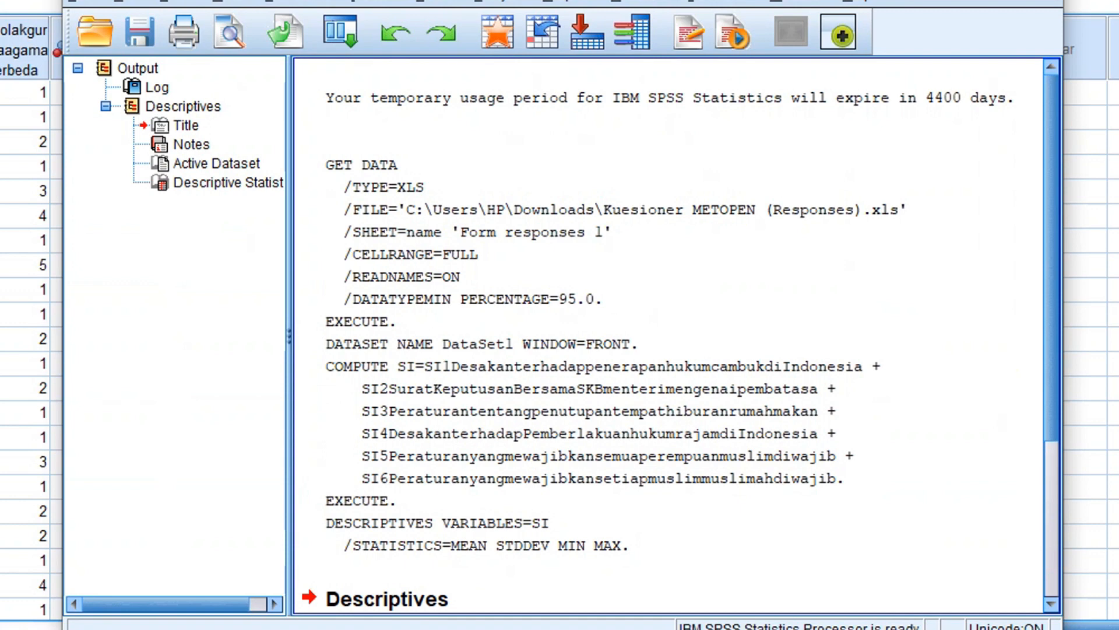
pyautogui.scroll(-4, 671, 336)
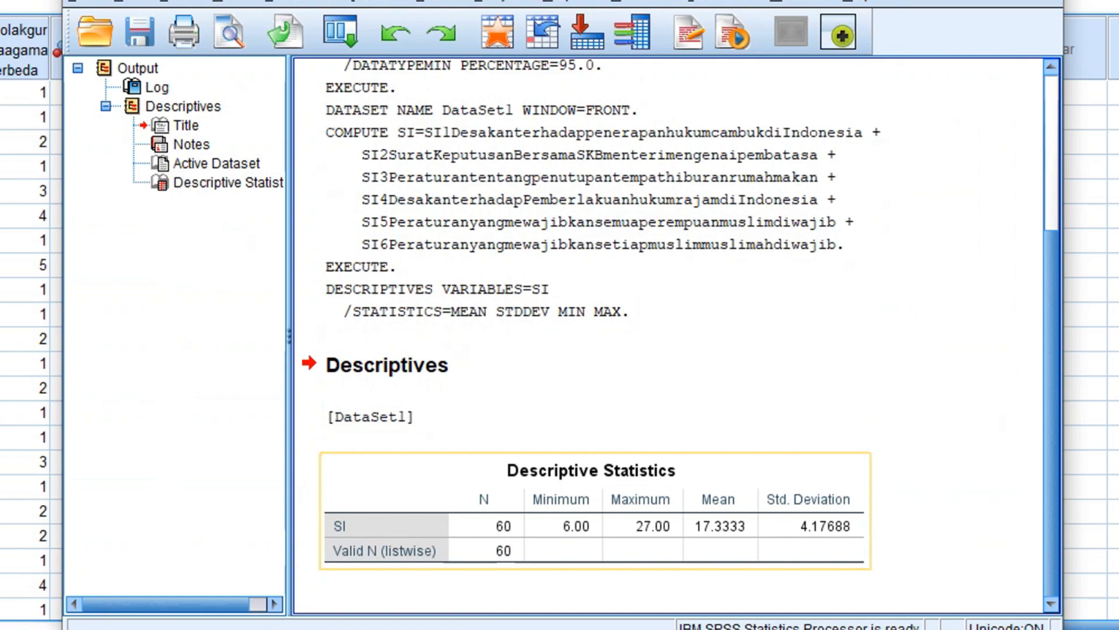
pyautogui.scroll(4, 670, 335)
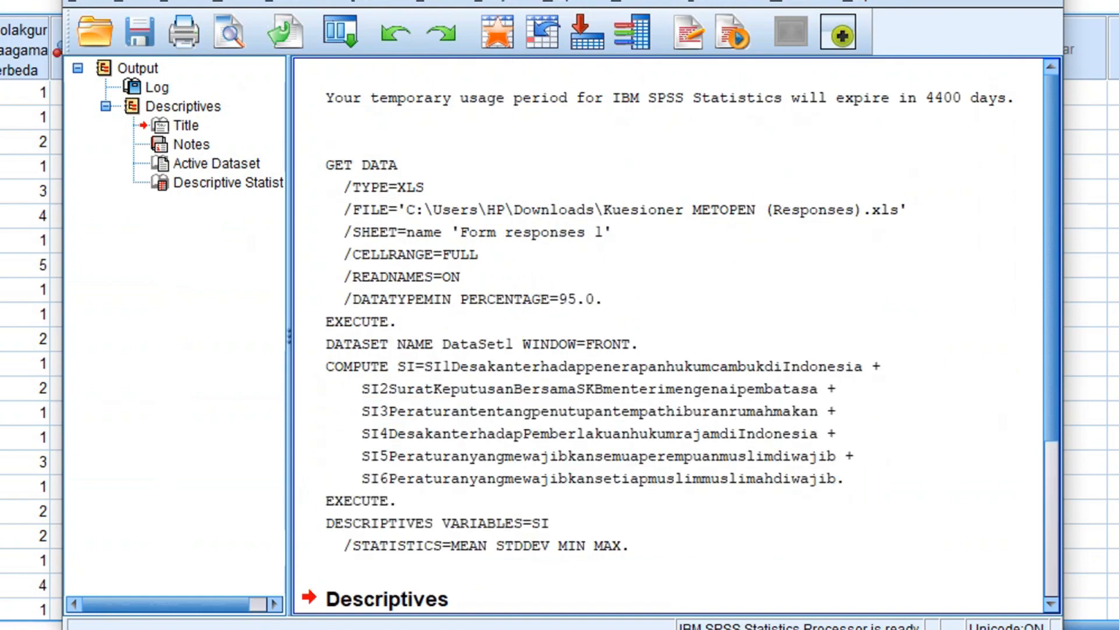
# Step: Start a recode into different variables from the data sheet with SI as the input variable
pyautogui.hotkey('alt', 'Tab')
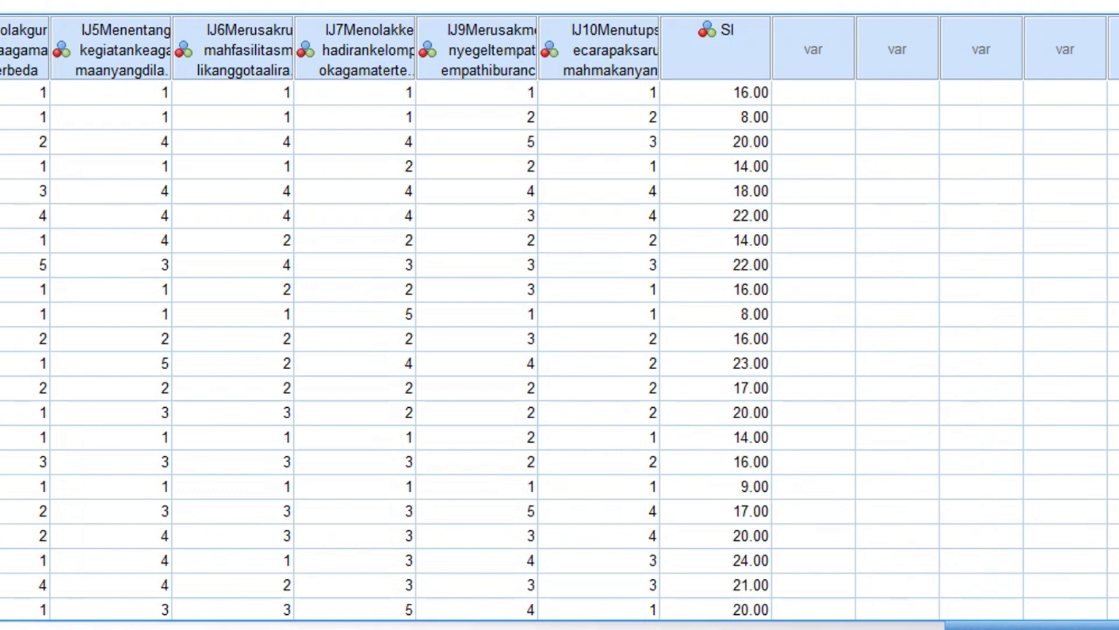
pyautogui.hotkey('alt', 't')
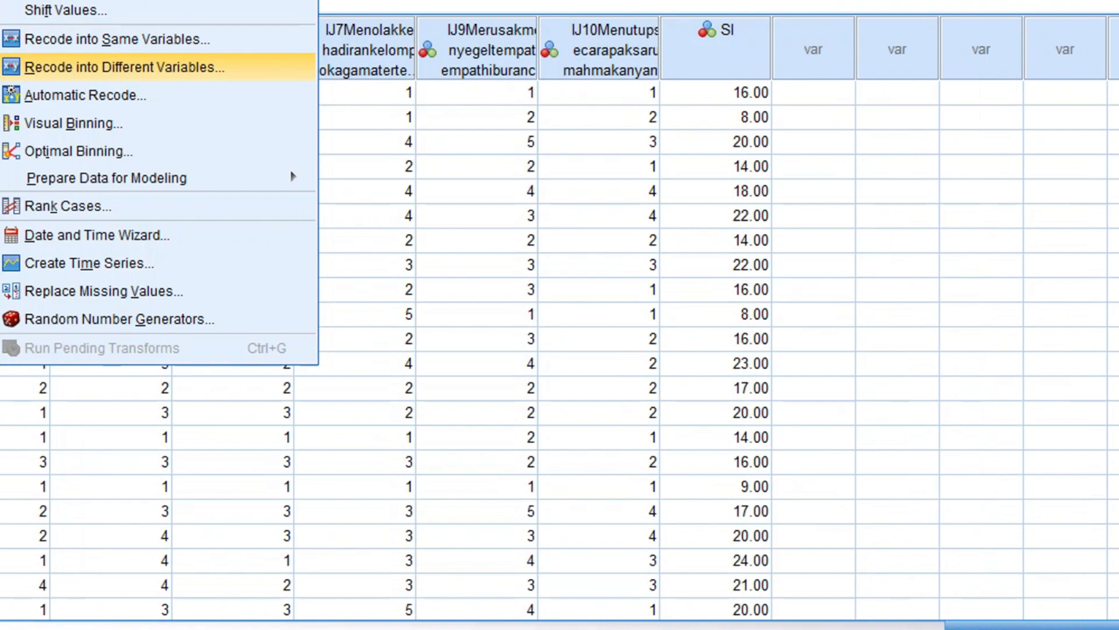
pyautogui.press('Return')
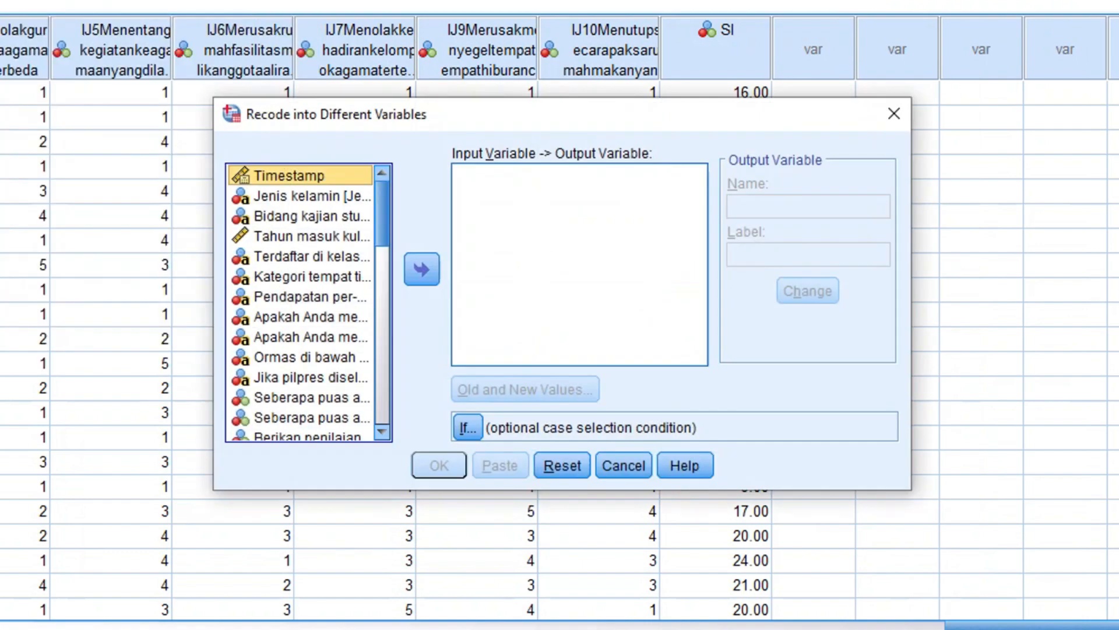
pyautogui.scroll(-6, 303, 303)
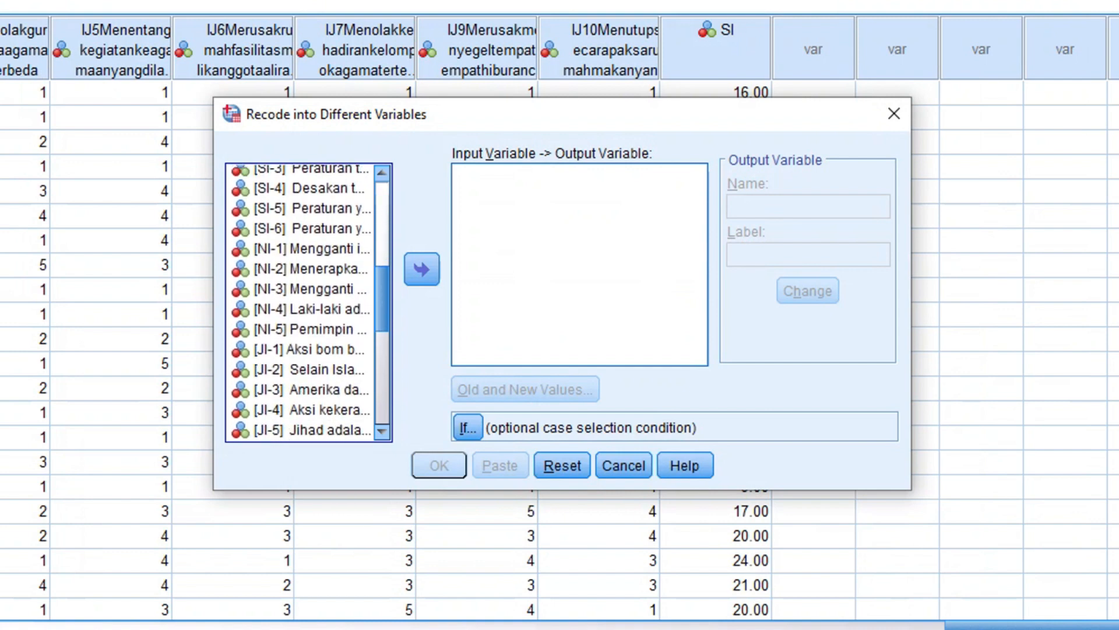
pyautogui.scroll(-7, 303, 303)
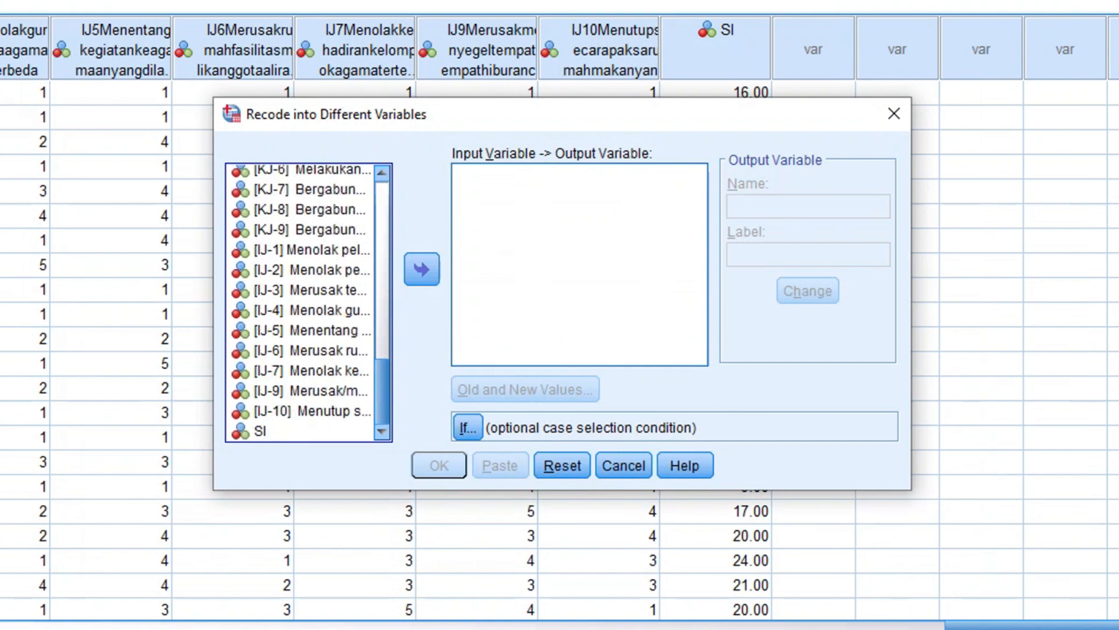
pyautogui.click(300, 431)
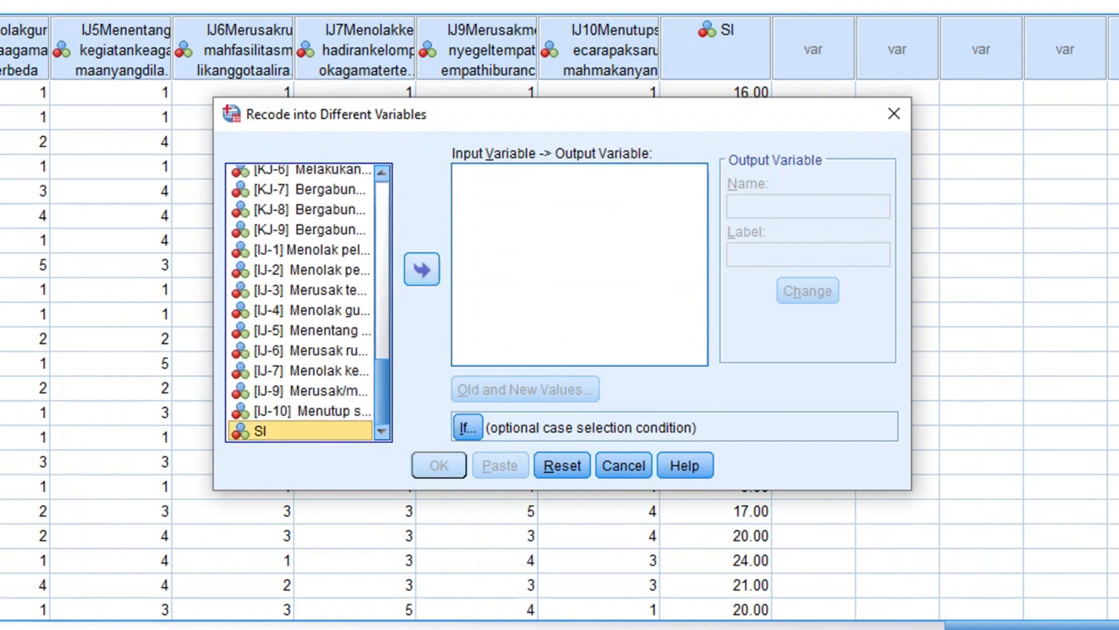
pyautogui.click(422, 269)
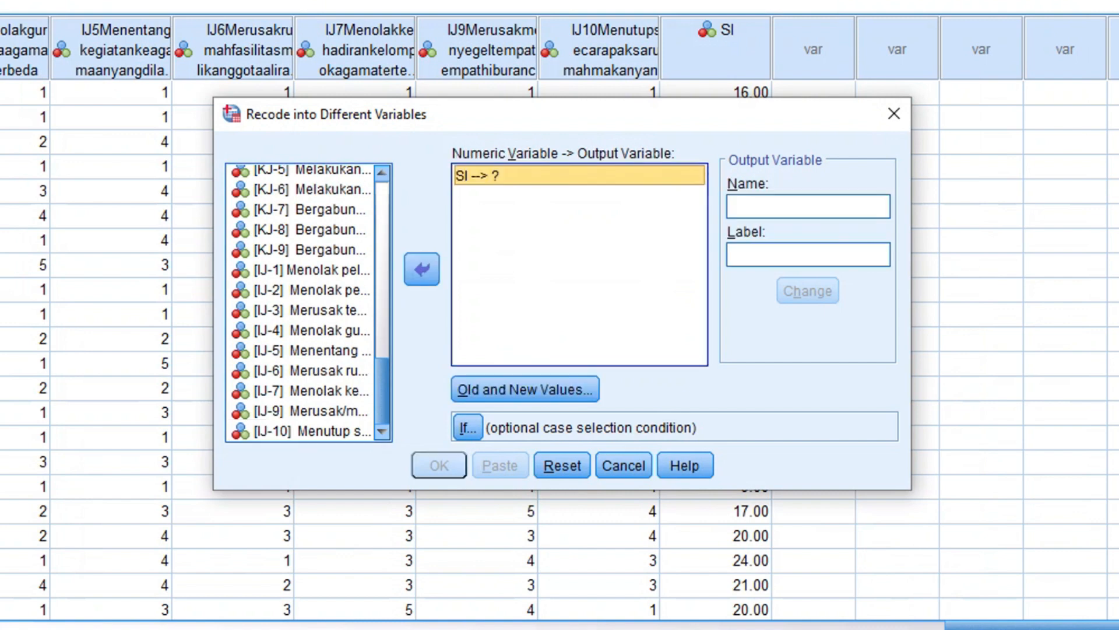
# Step: Name the output variable KAT_SI, label it "KATEGORI PENEGAKAN SYARIAH ISLAM" and assign it to SI
pyautogui.click(808, 207)
pyautogui.write('KA')
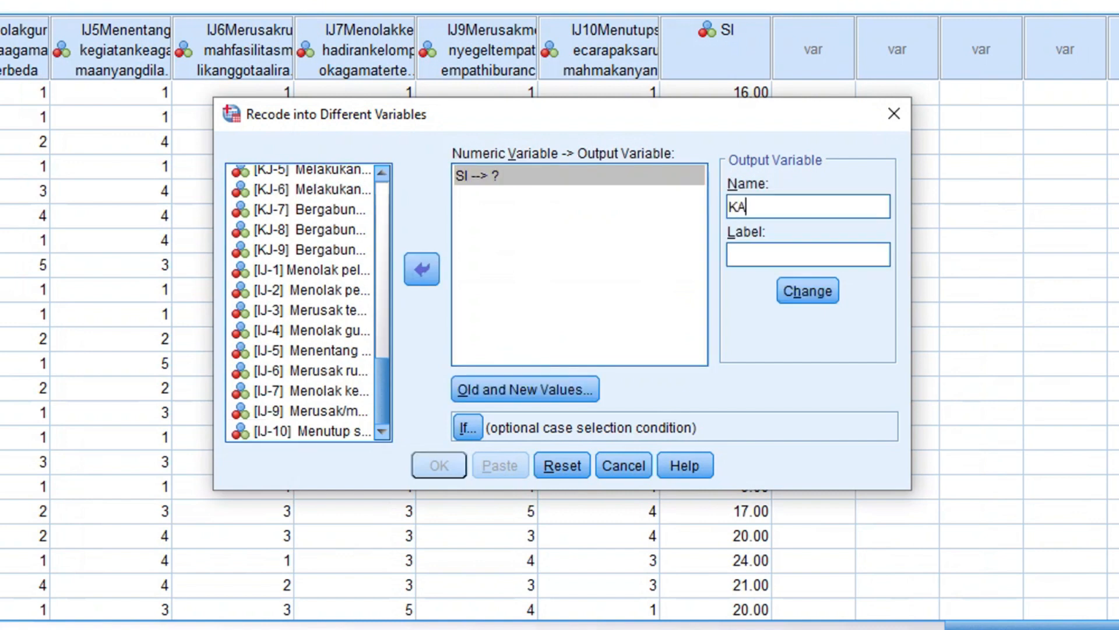
pyautogui.write('T_SI')
pyautogui.click(808, 255)
pyautogui.write('KATEGORI')
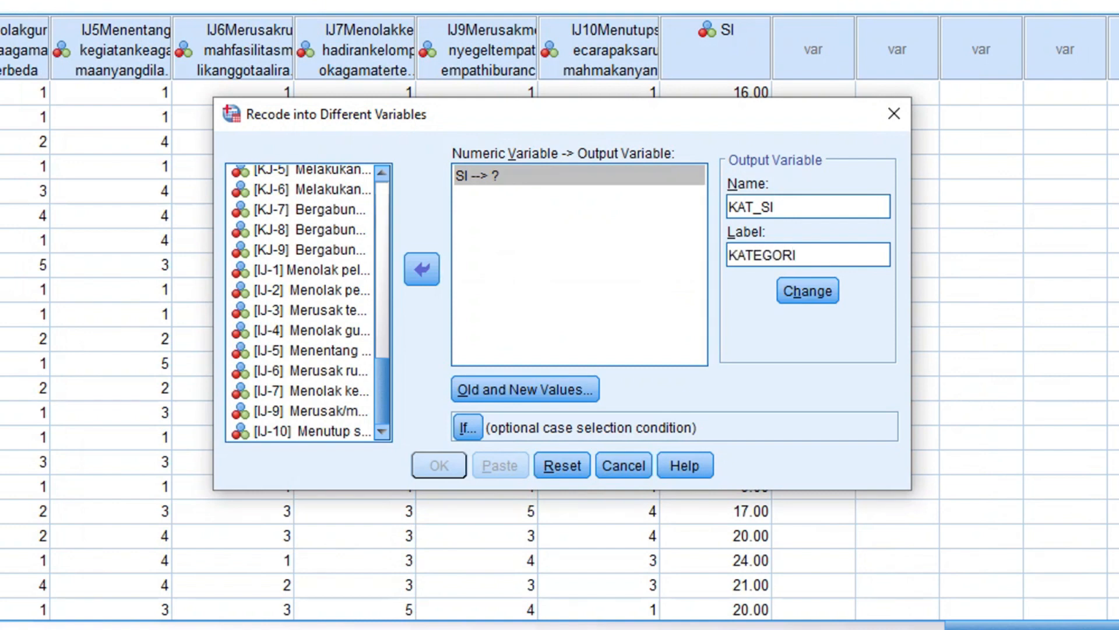
pyautogui.write(' PENEGAKAN SYA')
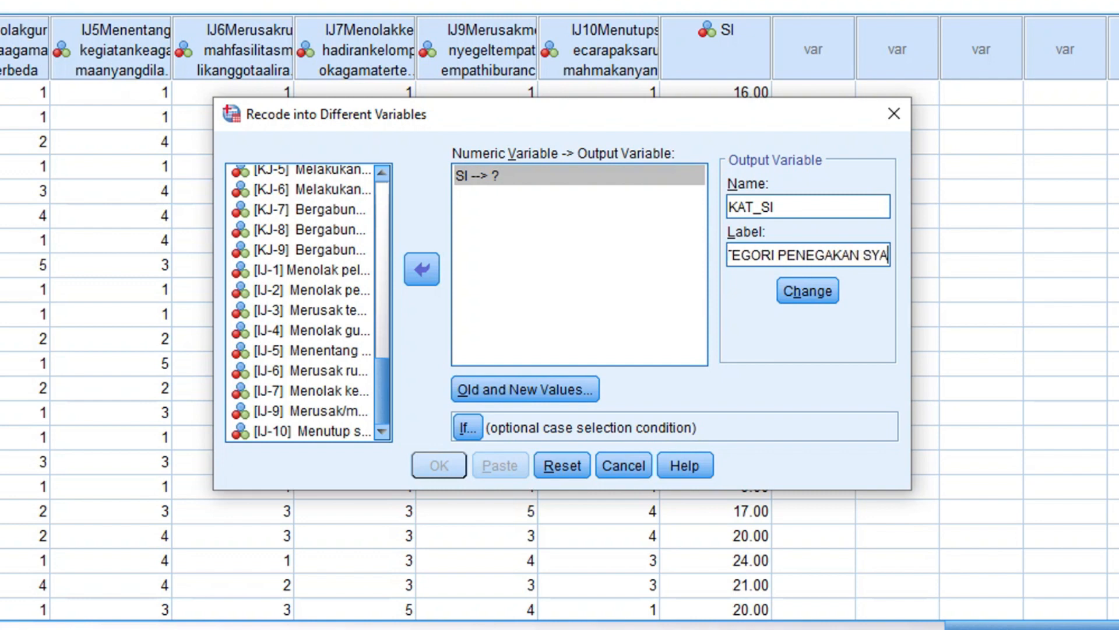
pyautogui.write('RIAH ')
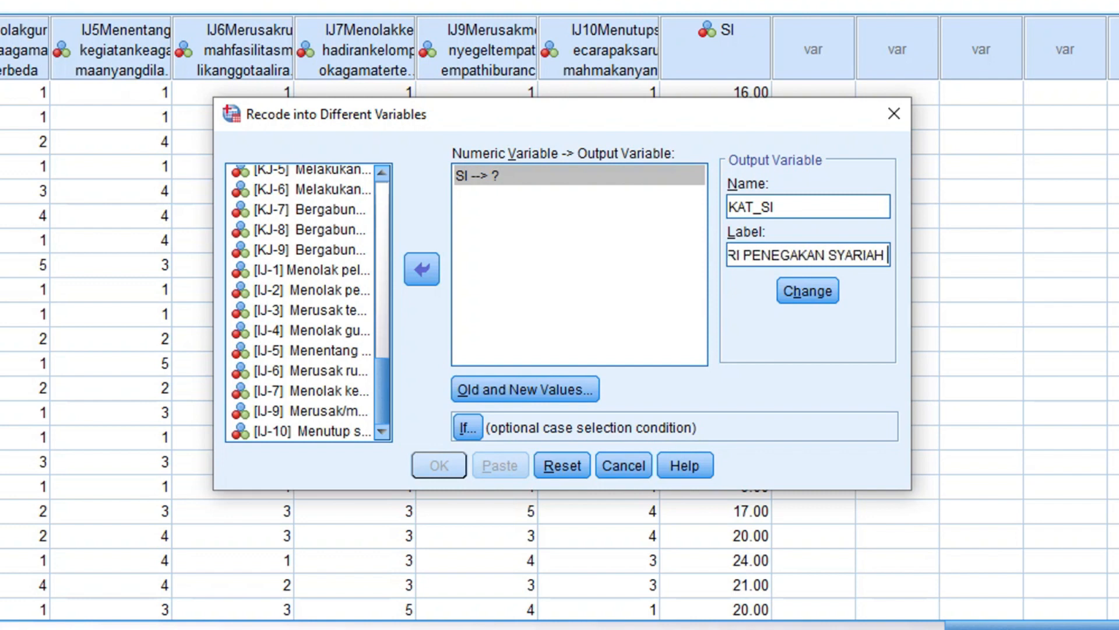
pyautogui.write('ISLAM')
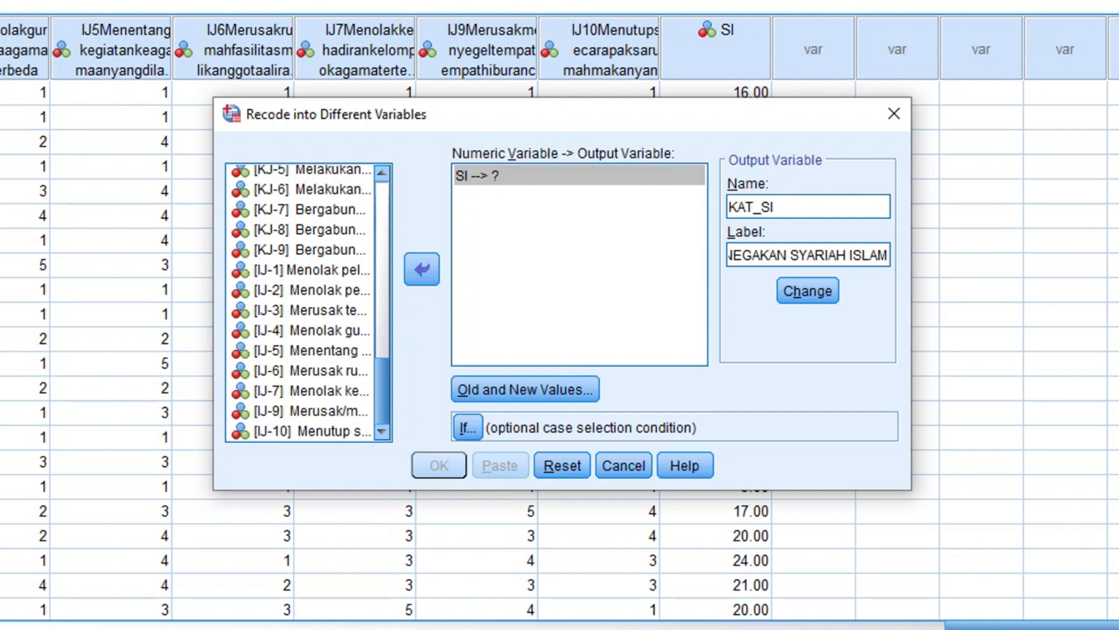
pyautogui.click(808, 291)
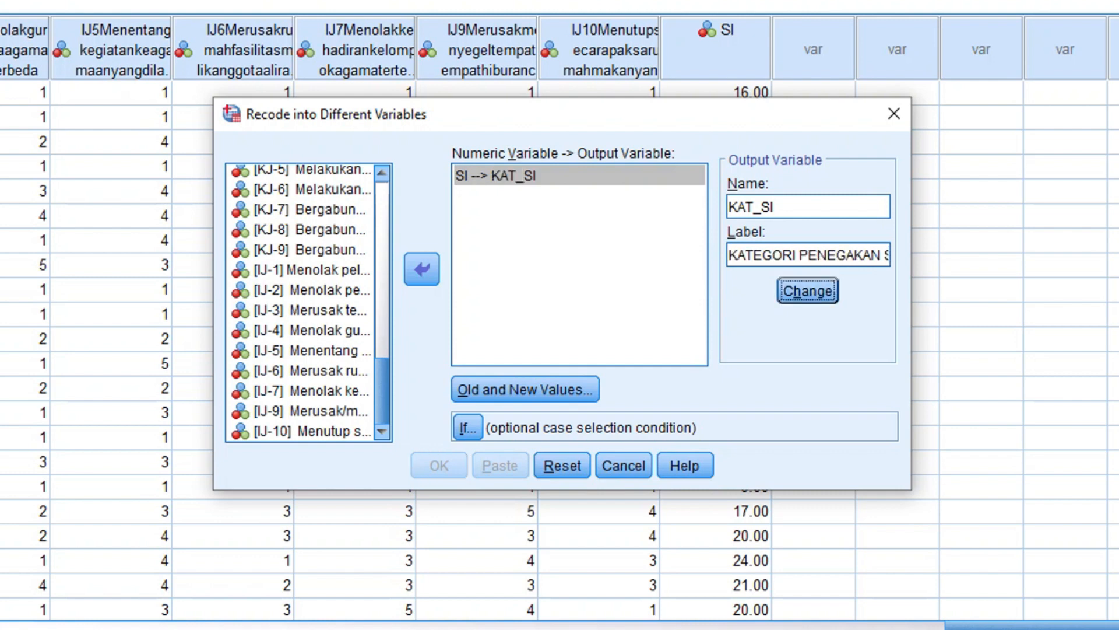
# Step: Add a recode rule that maps the lowest value through 17.3 to the new value 1
pyautogui.click(524, 389)
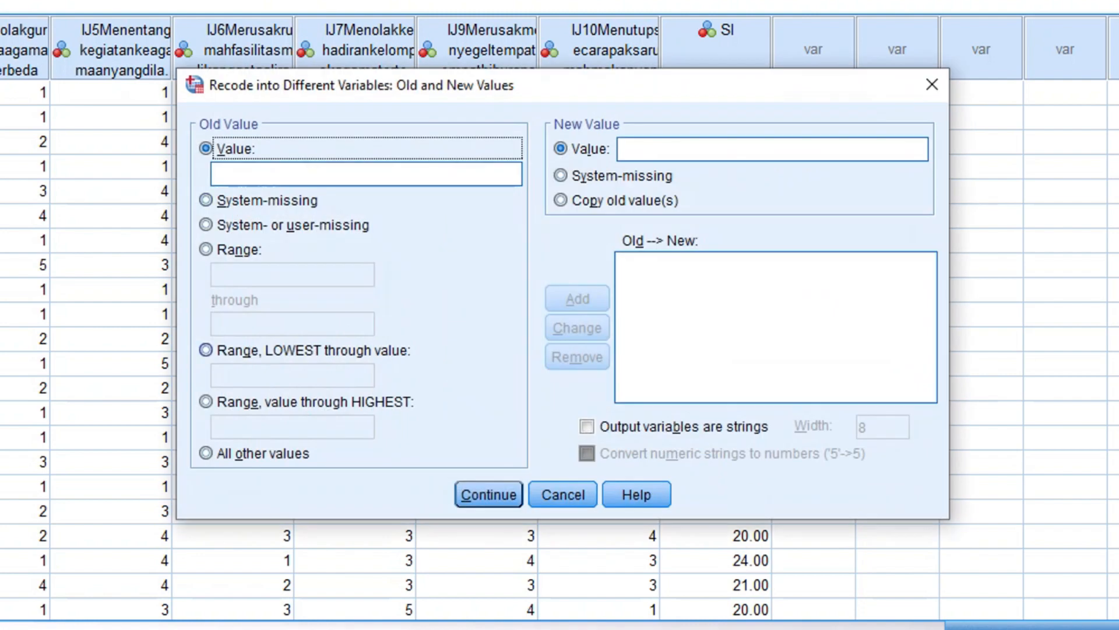
pyautogui.click(206, 350)
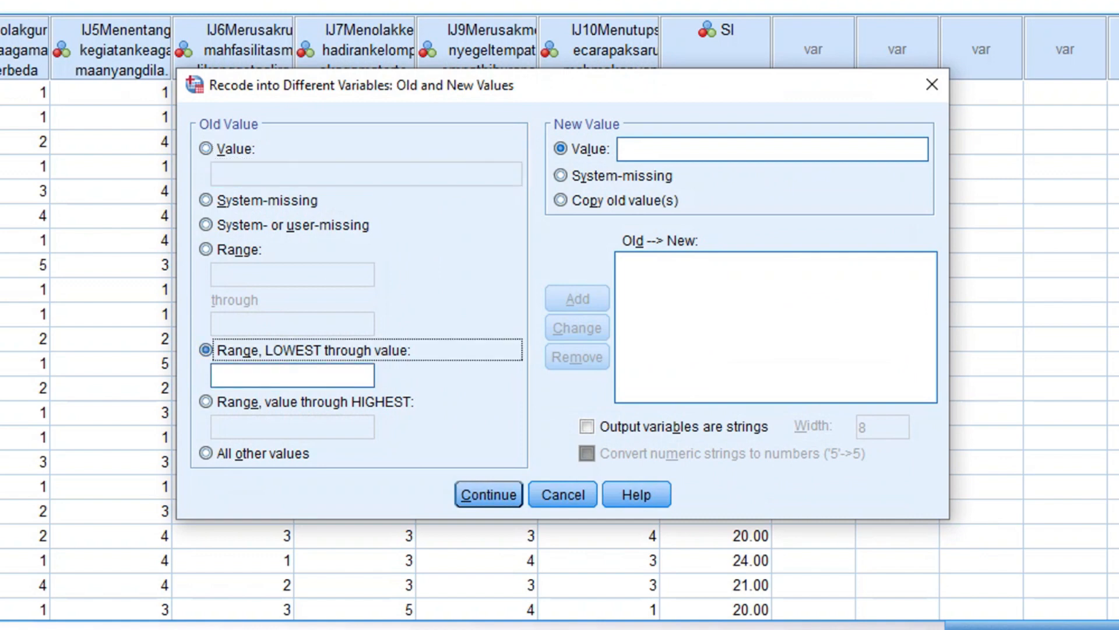
pyautogui.click(280, 376)
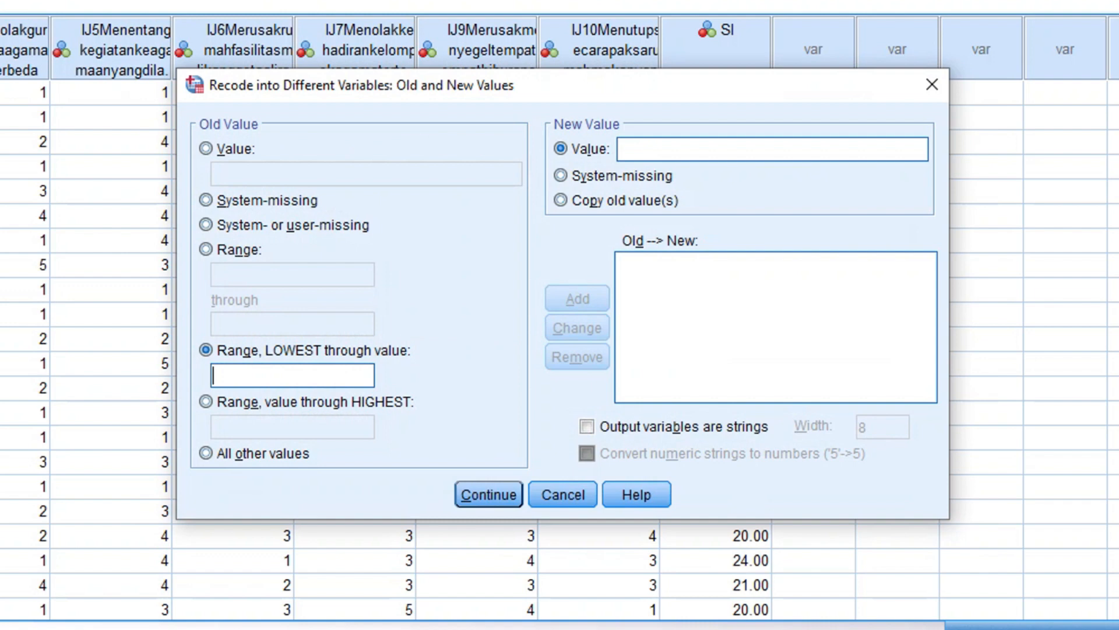
pyautogui.write('17.33')
pyautogui.press('BackSpace')
pyautogui.click(773, 149)
pyautogui.write('1')
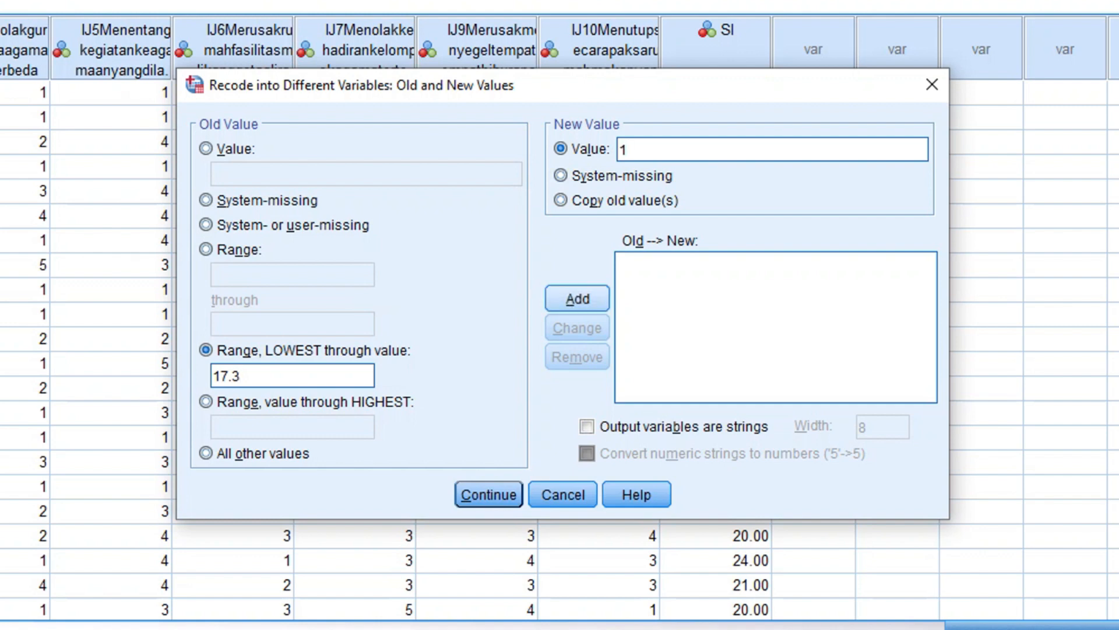
pyautogui.click(577, 299)
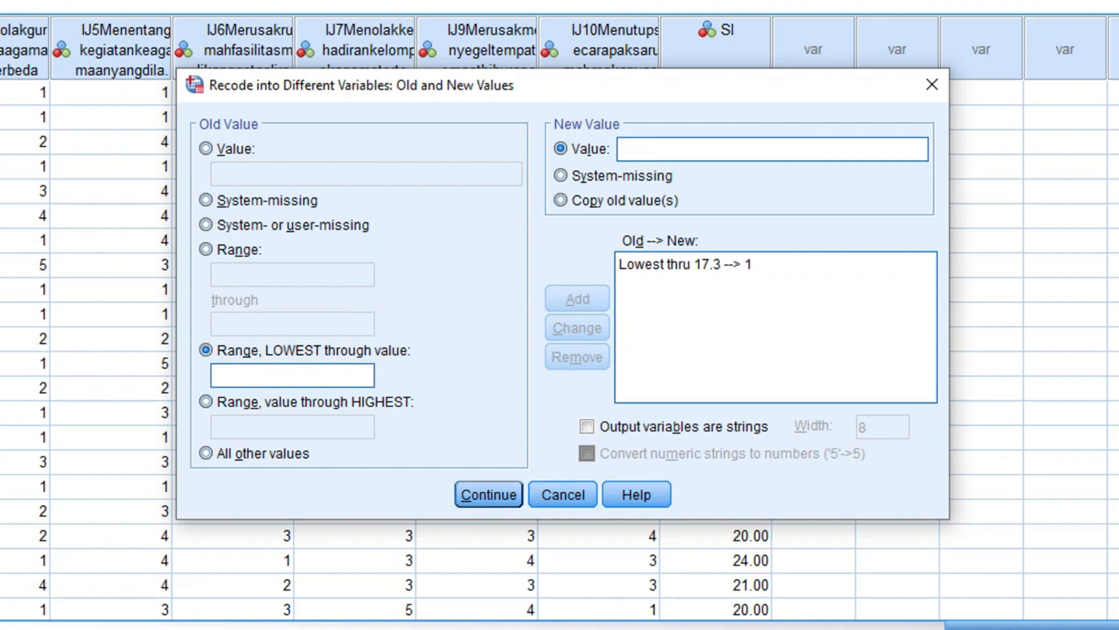
# Step: Add a rule that maps all other values to 2 and run the recode into KAT_SI
pyautogui.write('2')
pyautogui.click(206, 453)
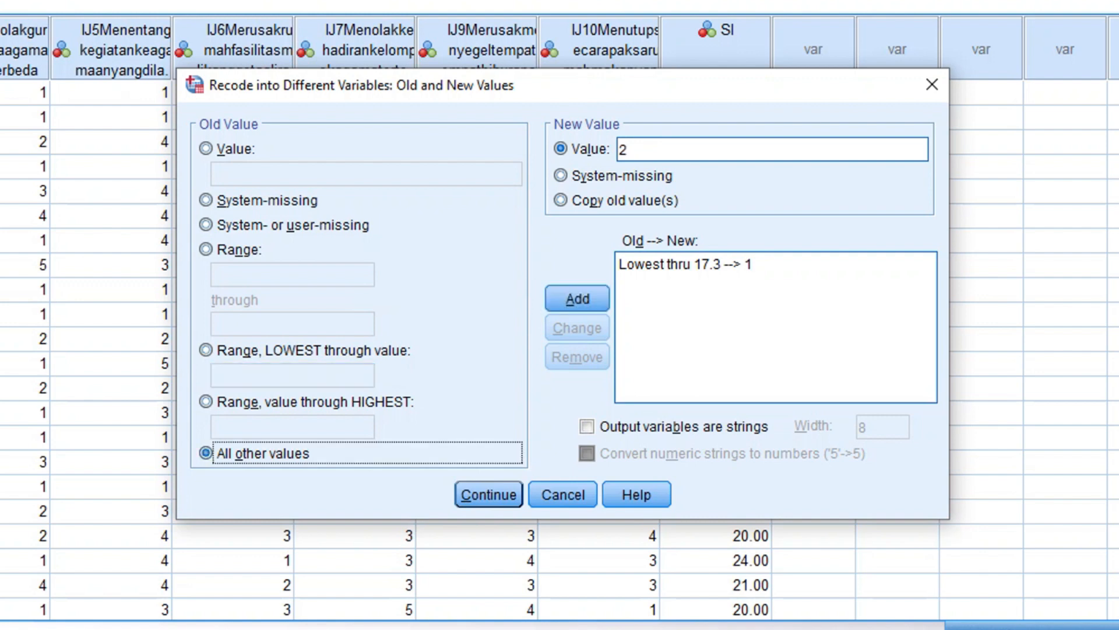
pyautogui.click(577, 299)
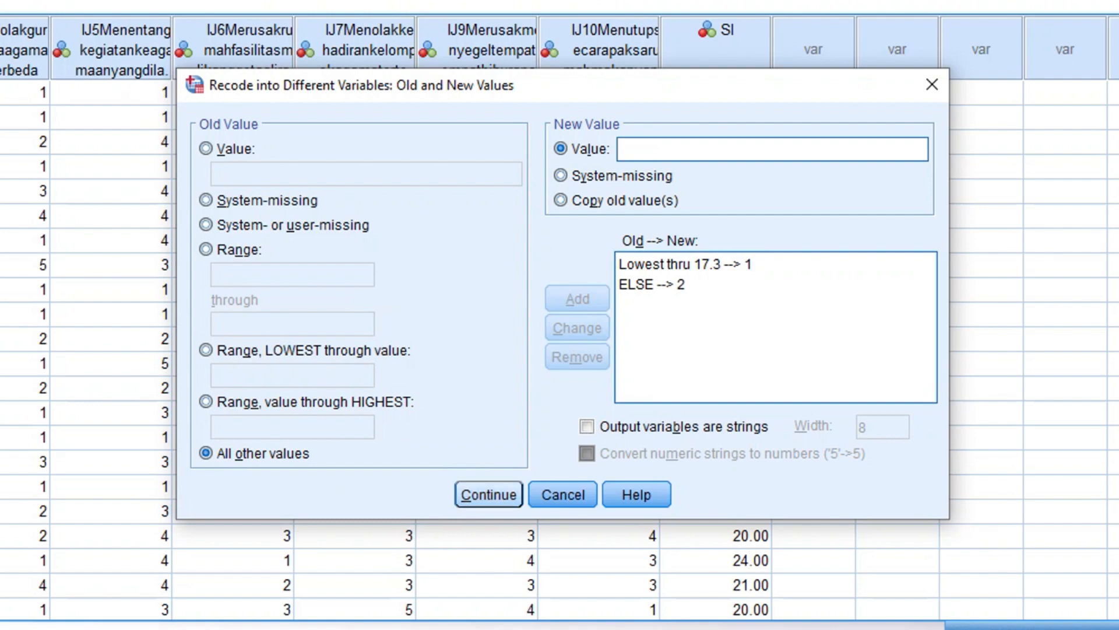
pyautogui.click(489, 494)
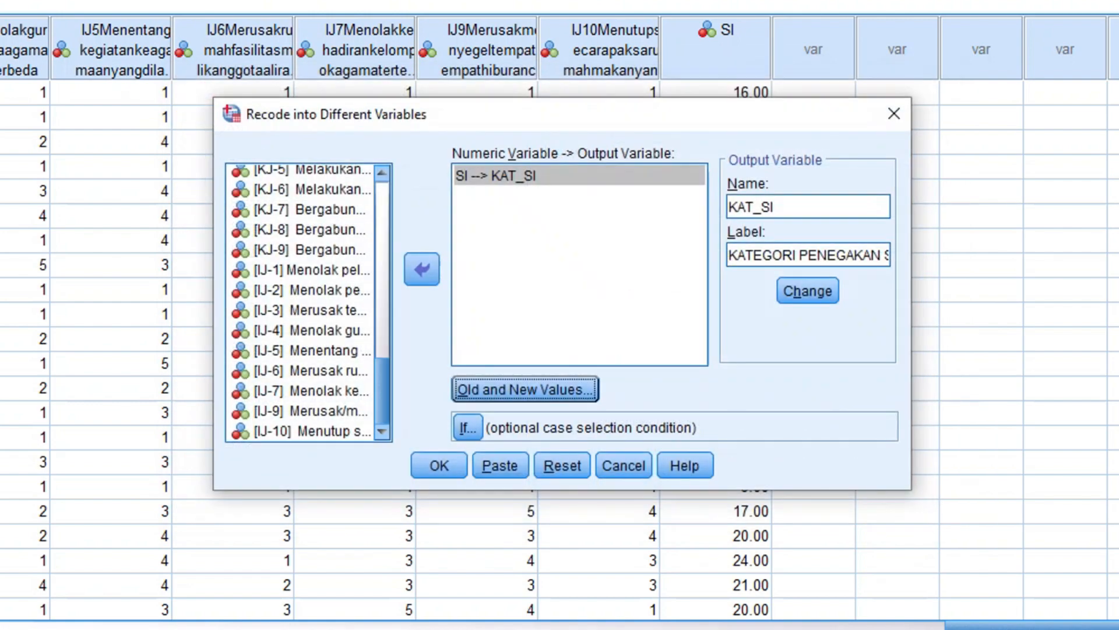
pyautogui.click(439, 465)
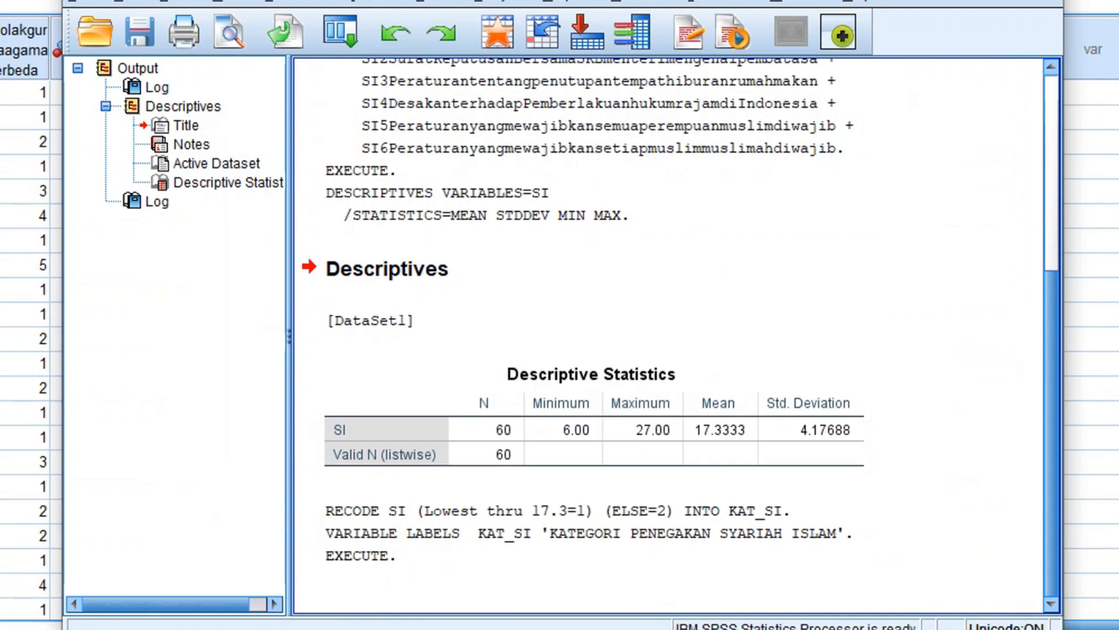
# Step: Return to the dataset and set the decimals of both SI and KAT_SI to 0 in the variable definitions
pyautogui.hotkey('alt', 'Tab')
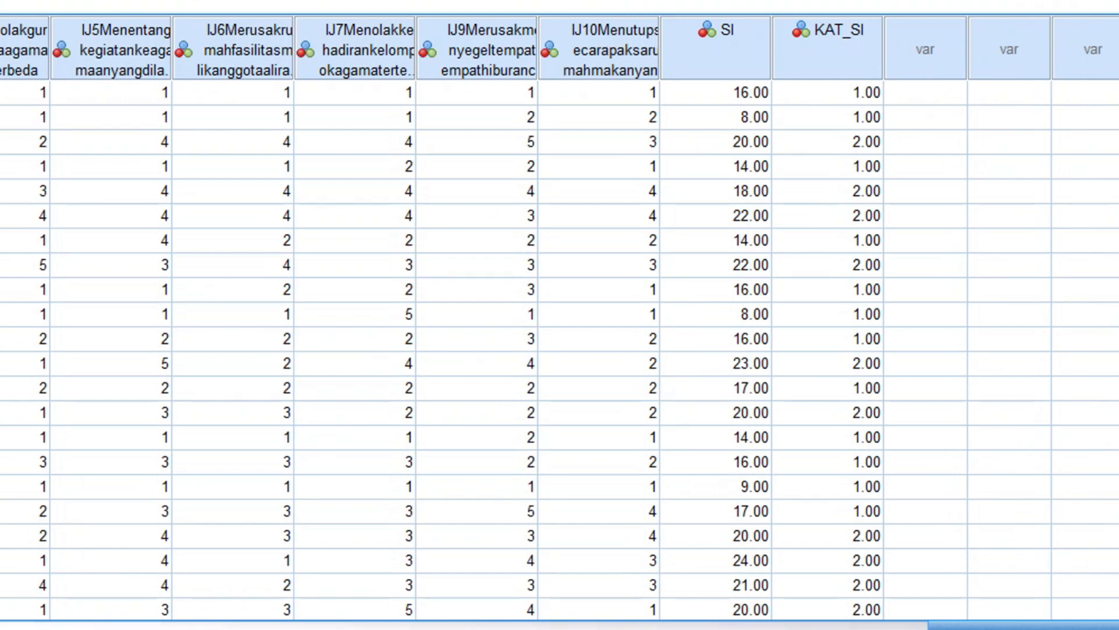
pyautogui.hotkey('ctrl', 't')
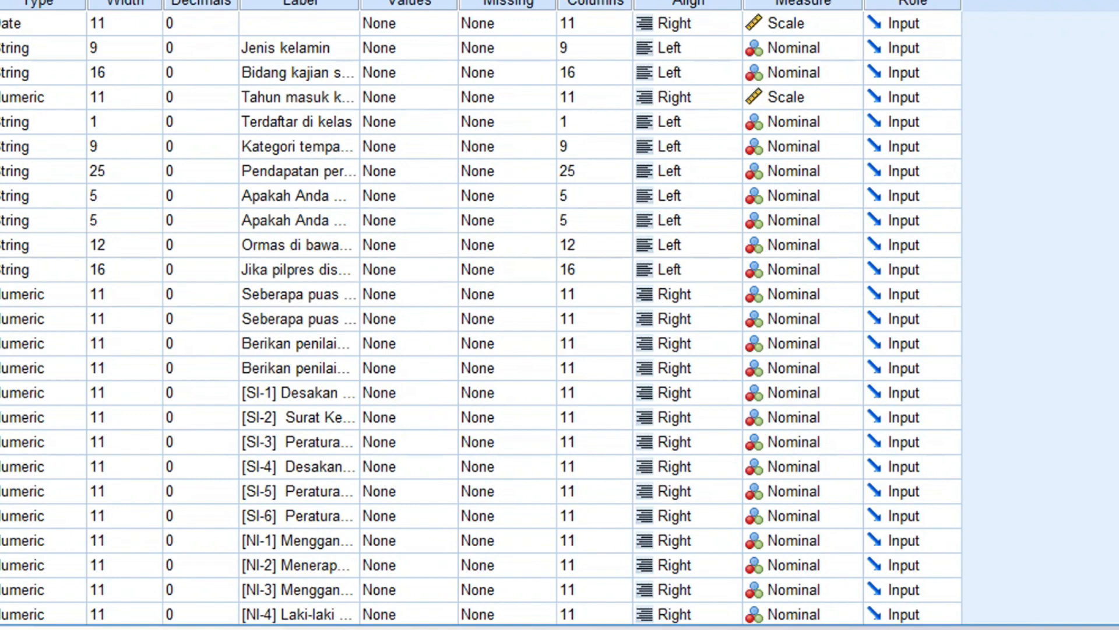
pyautogui.scroll(-15, 481, 319)
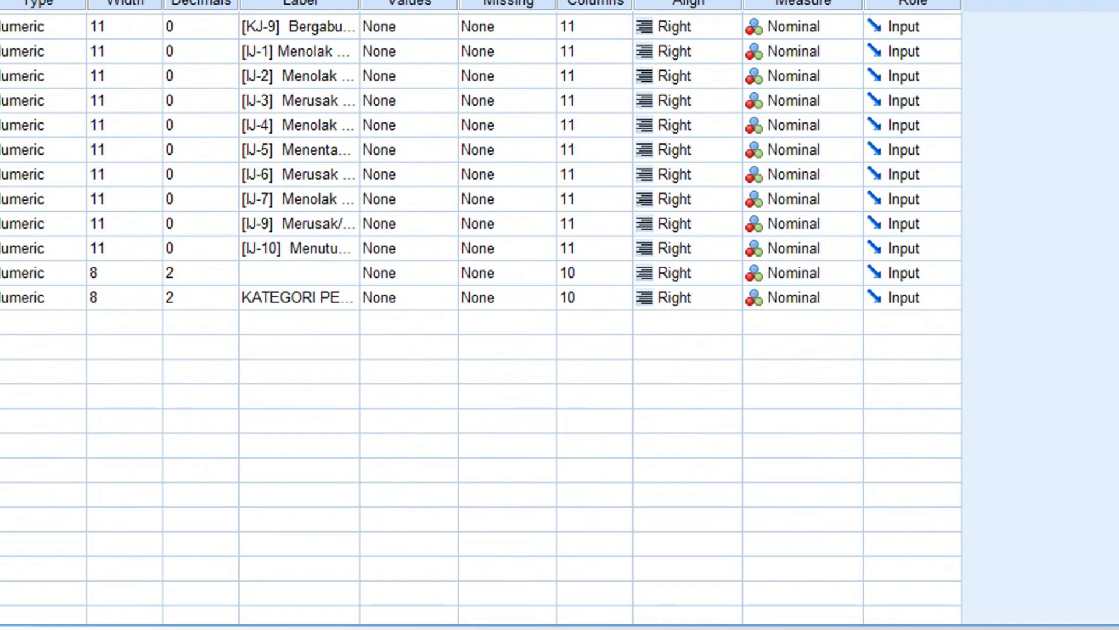
pyautogui.click(200, 273)
pyautogui.click(229, 278)
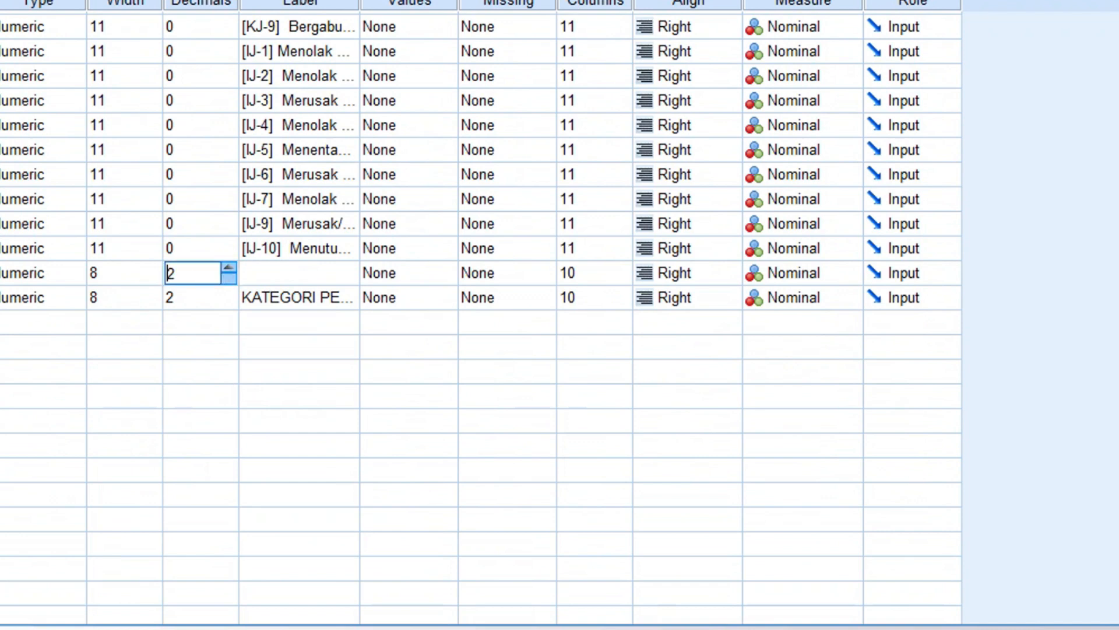
pyautogui.click(229, 278)
pyautogui.click(228, 291)
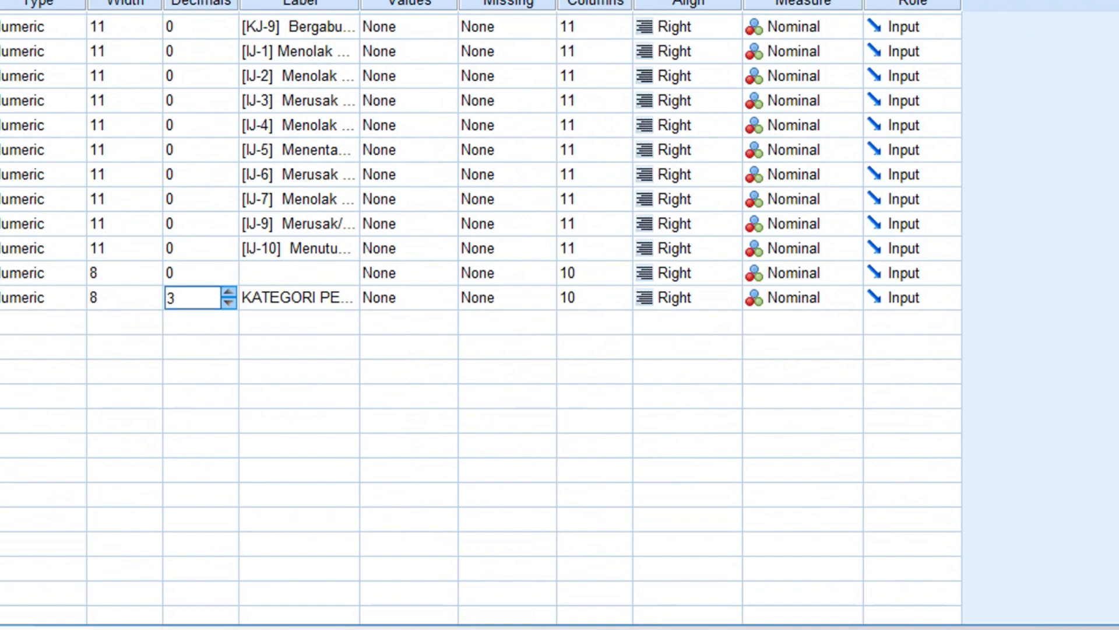
pyautogui.click(228, 302)
pyautogui.click(229, 303)
pyautogui.click(229, 302)
# Step: Open the value labels of KAT_SI and add the label PROGRESIF for value 1
pyautogui.click(409, 272)
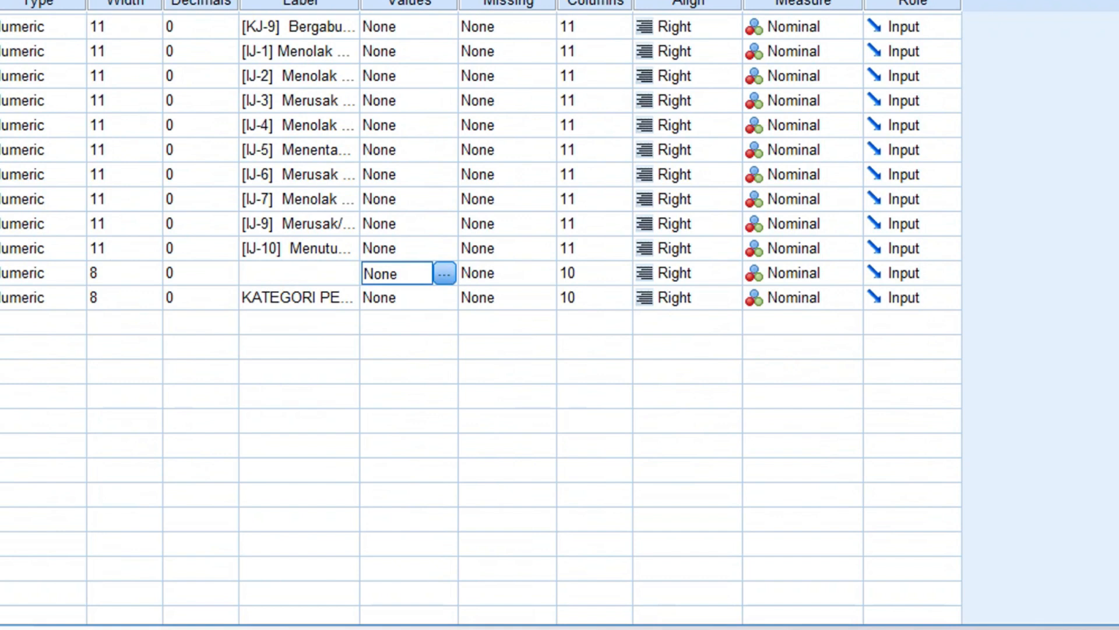
pyautogui.click(446, 297)
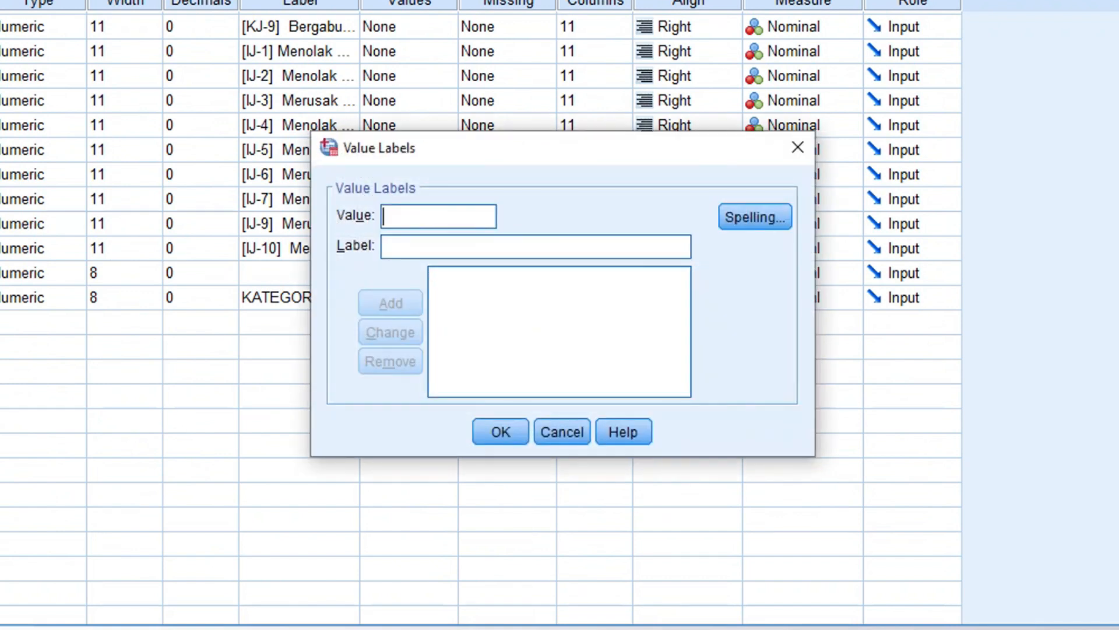
pyautogui.write('1')
pyautogui.press('Tab')
pyautogui.write('P')
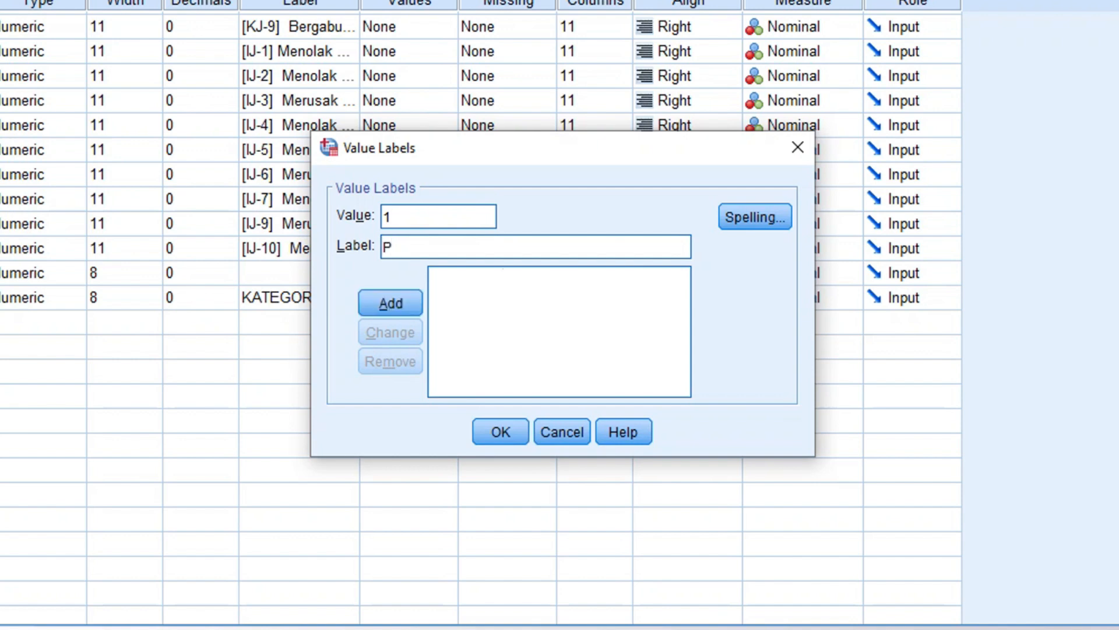
pyautogui.write('ROGRESIF')
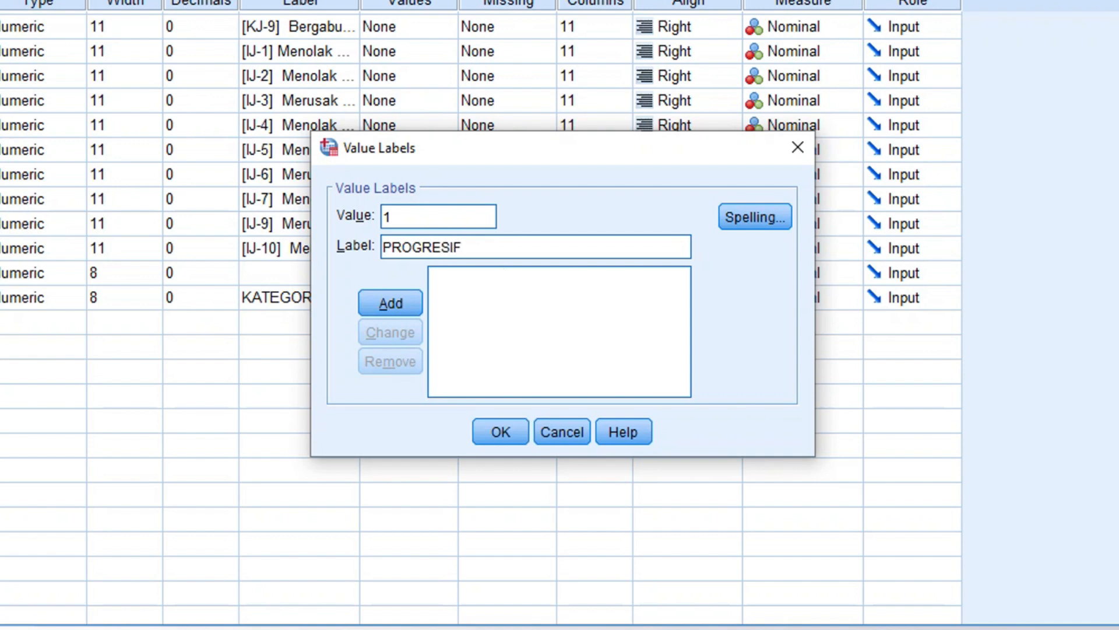
pyautogui.press('Return')
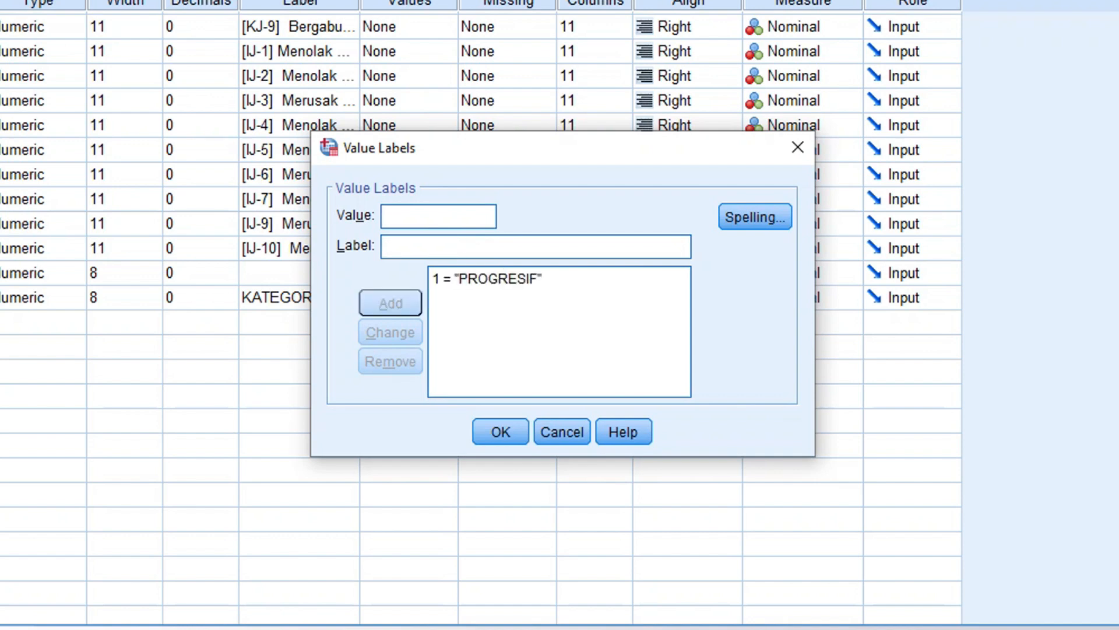
# Step: Add the label REGRESIF for value 2 of KAT_SI and accept the value labels
pyautogui.write('2')
pyautogui.press('Tab')
pyautogui.write('REGRE')
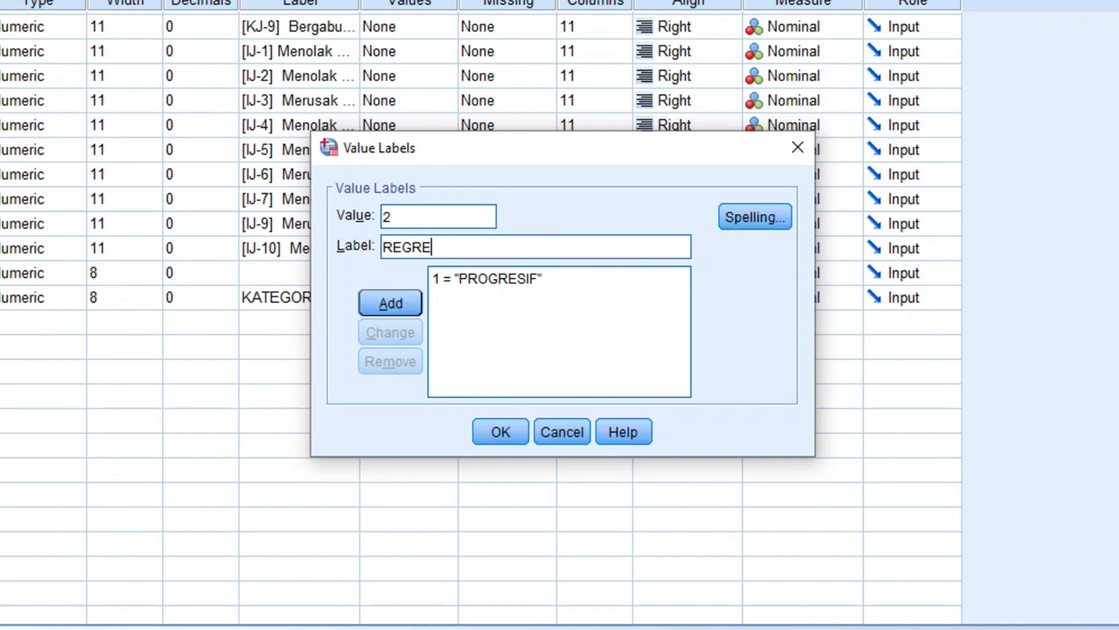
pyautogui.write('SIF')
pyautogui.press('Return')
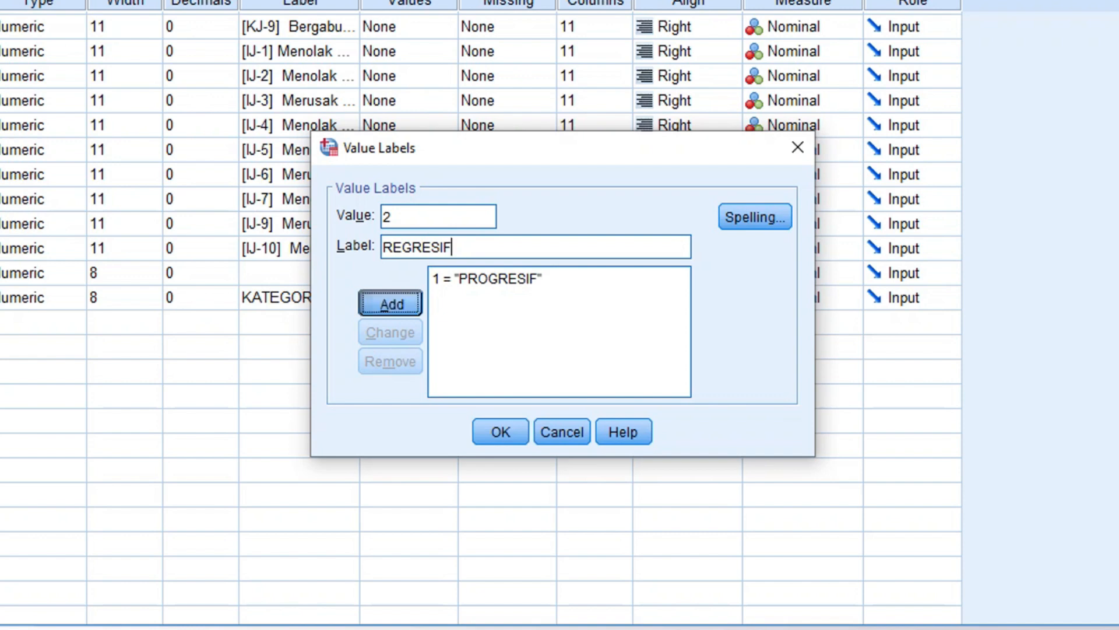
pyautogui.click(500, 432)
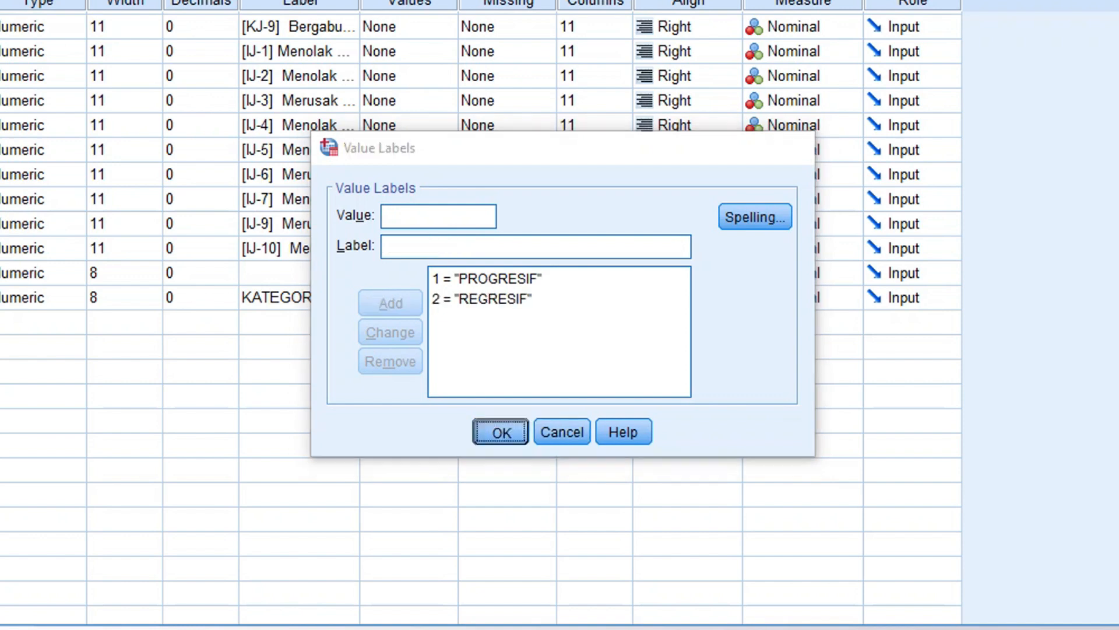
# Step: Return to the data values and start computing a new variable named NI
pyautogui.click(408, 347)
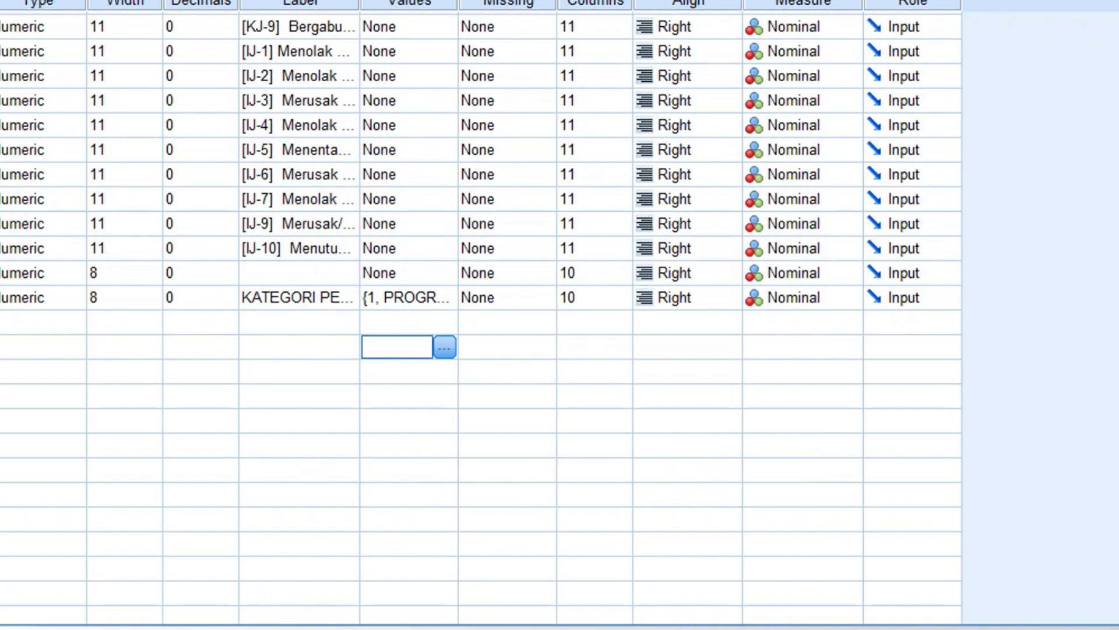
pyautogui.hotkey('ctrl', 't')
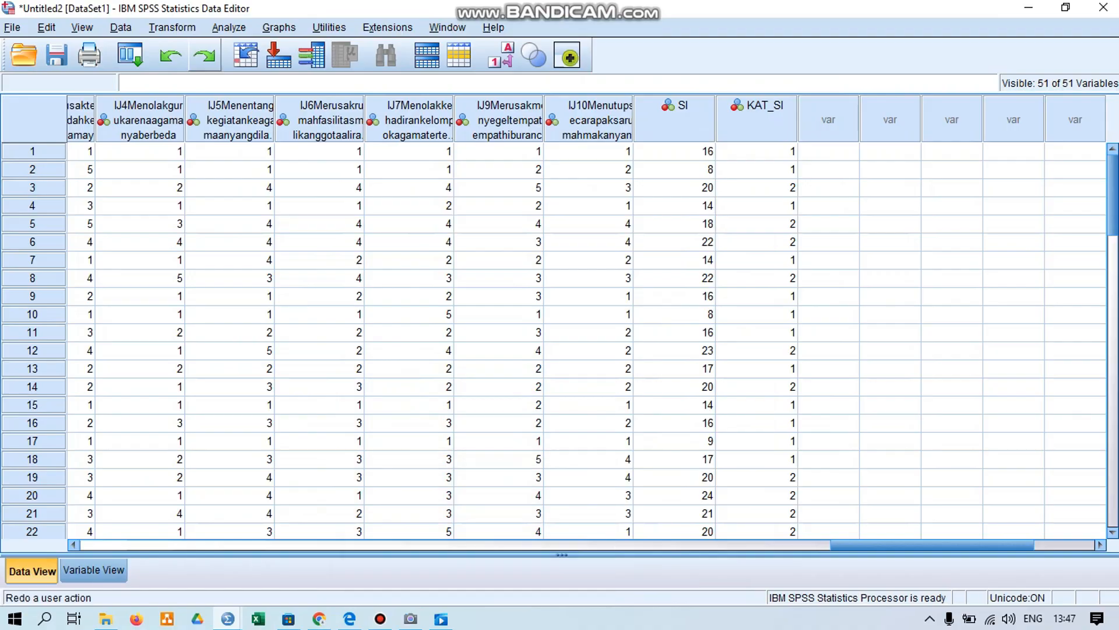
pyautogui.click(172, 27)
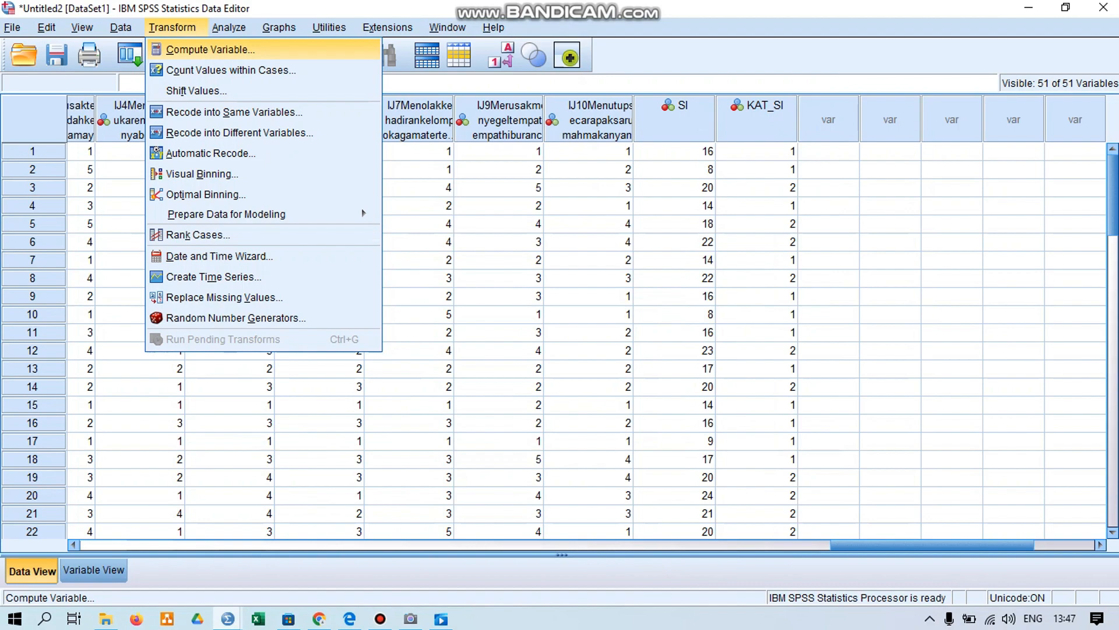
pyautogui.click(207, 49)
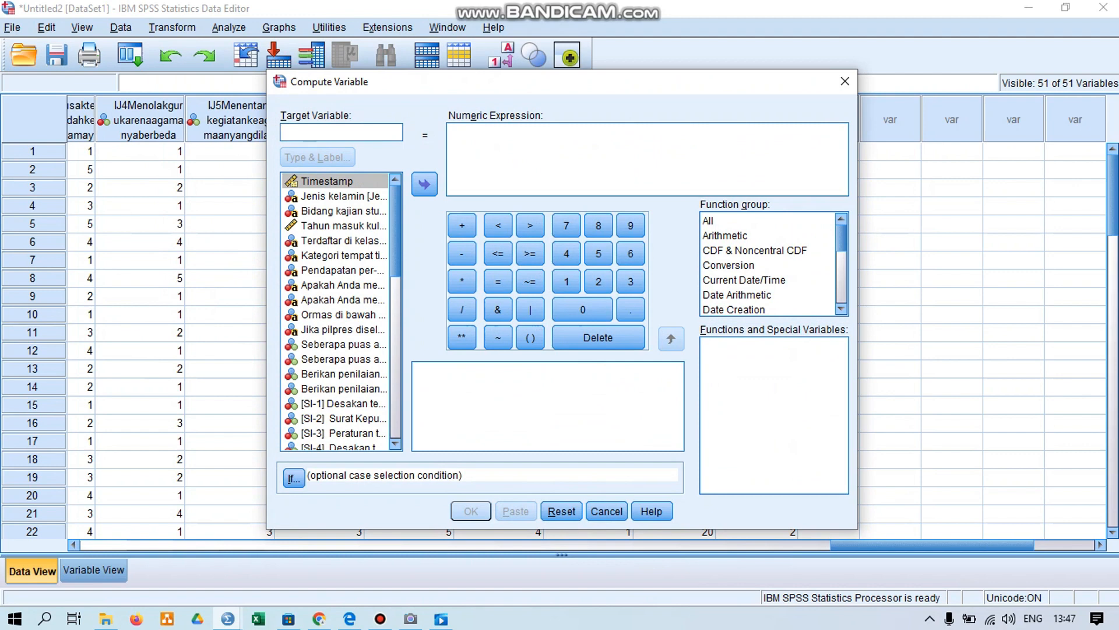
pyautogui.write('NI')
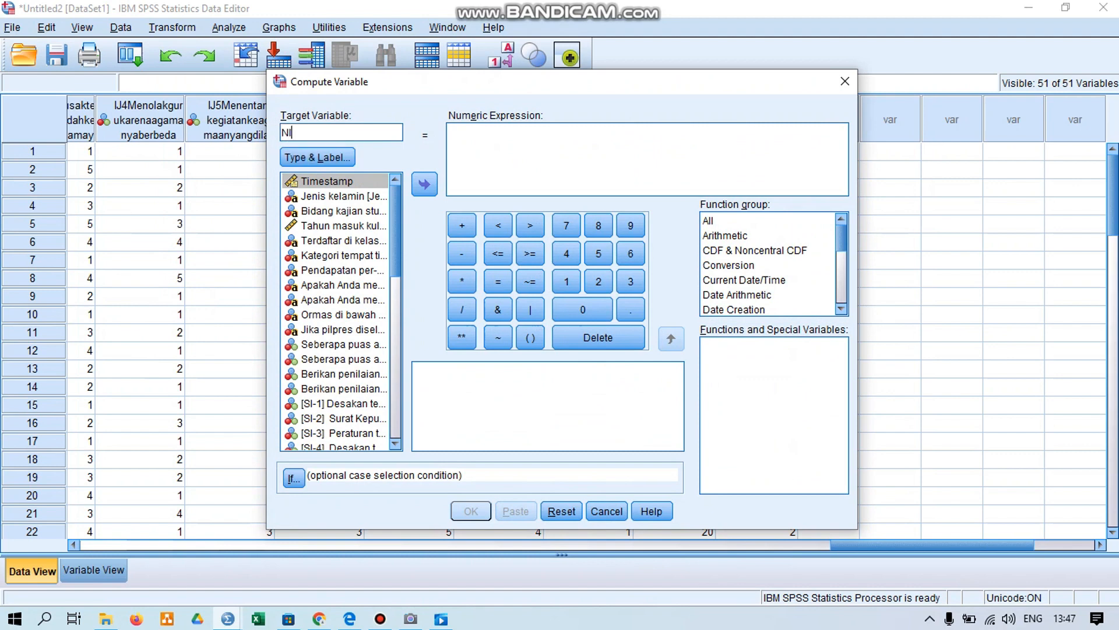
# Step: Begin the numeric expression for NI with the sum of items NI-1 and NI-2
pyautogui.scroll(-3, 336, 312)
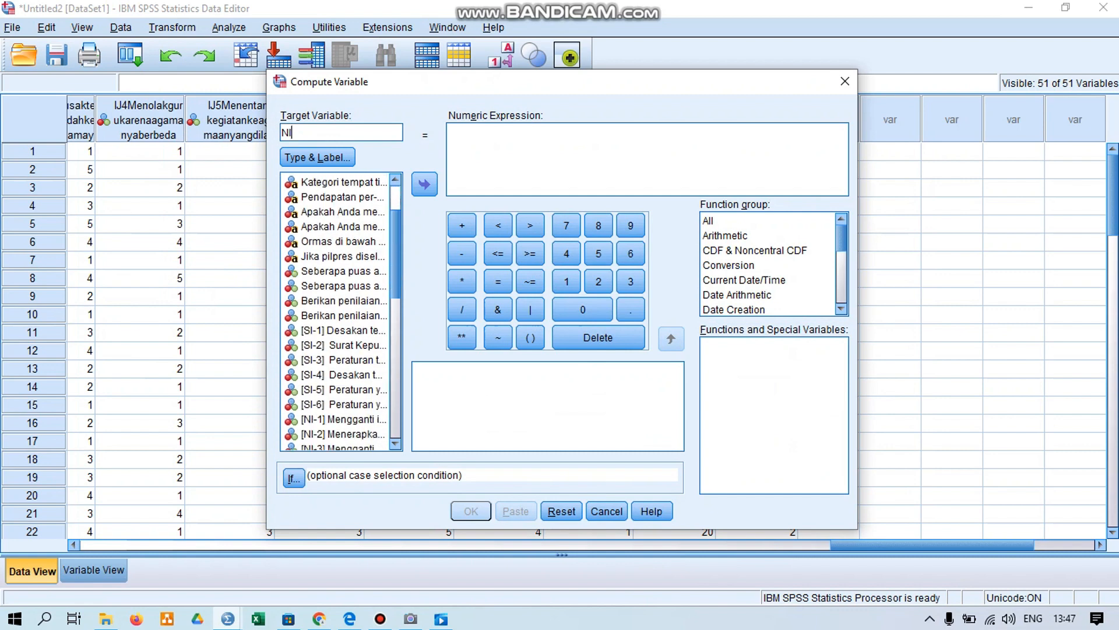
pyautogui.scroll(-1, 344, 243)
pyautogui.click(344, 244)
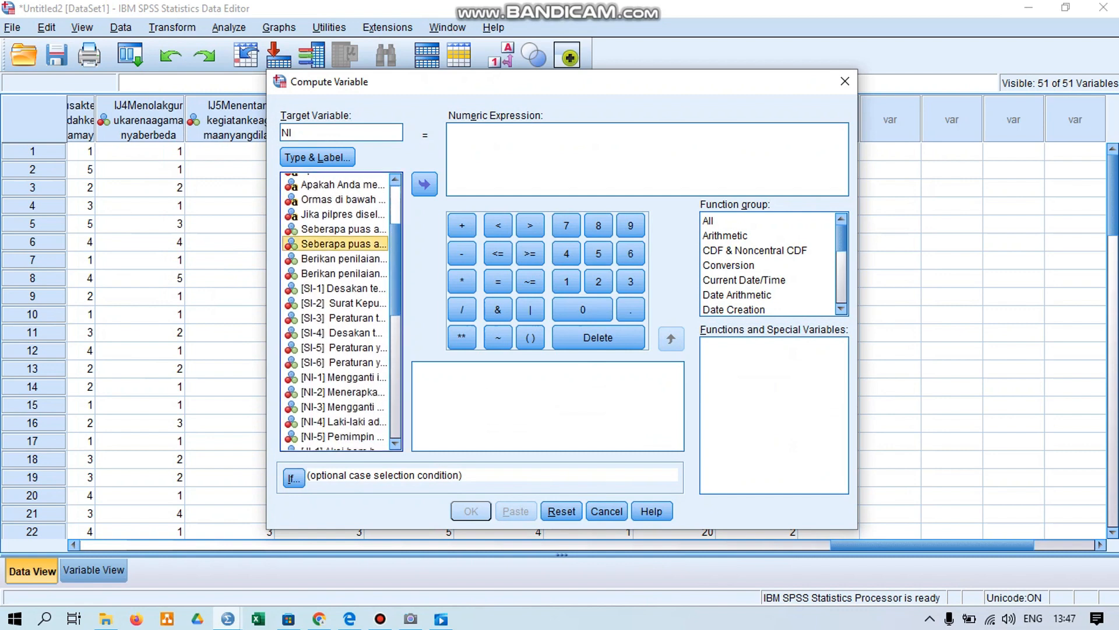
pyautogui.click(343, 377)
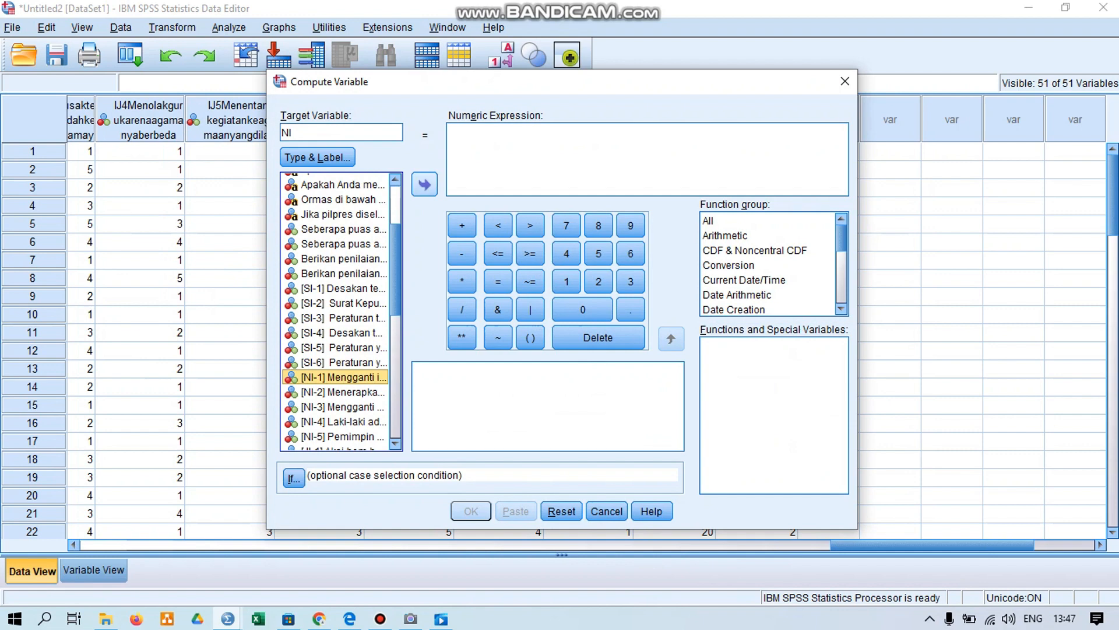
pyautogui.click(425, 185)
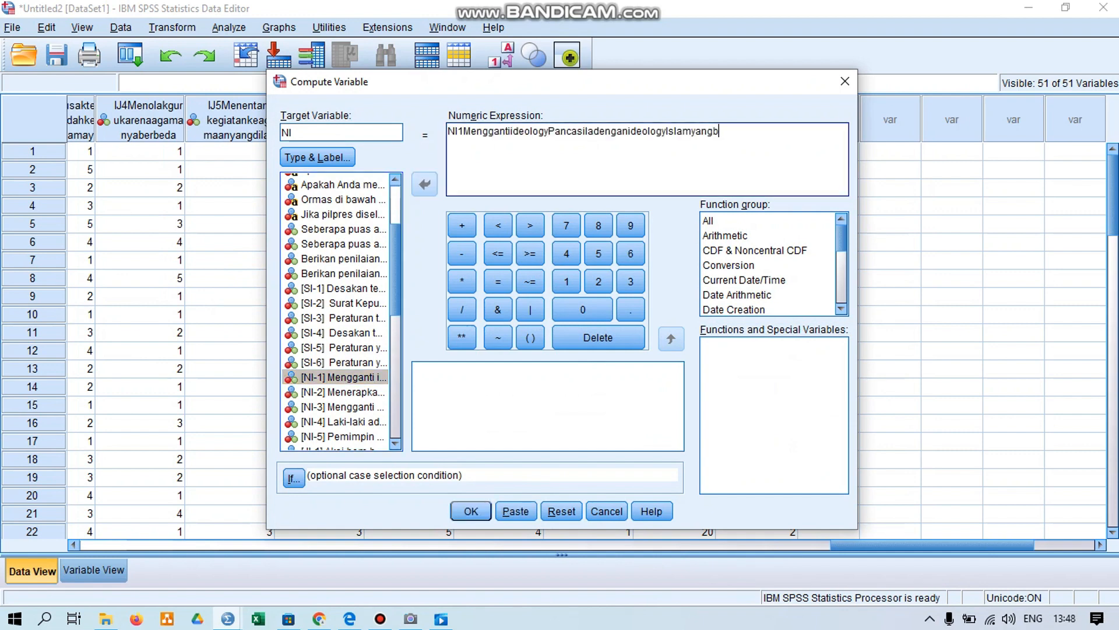
pyautogui.write('+')
pyautogui.click(342, 392)
pyautogui.click(424, 184)
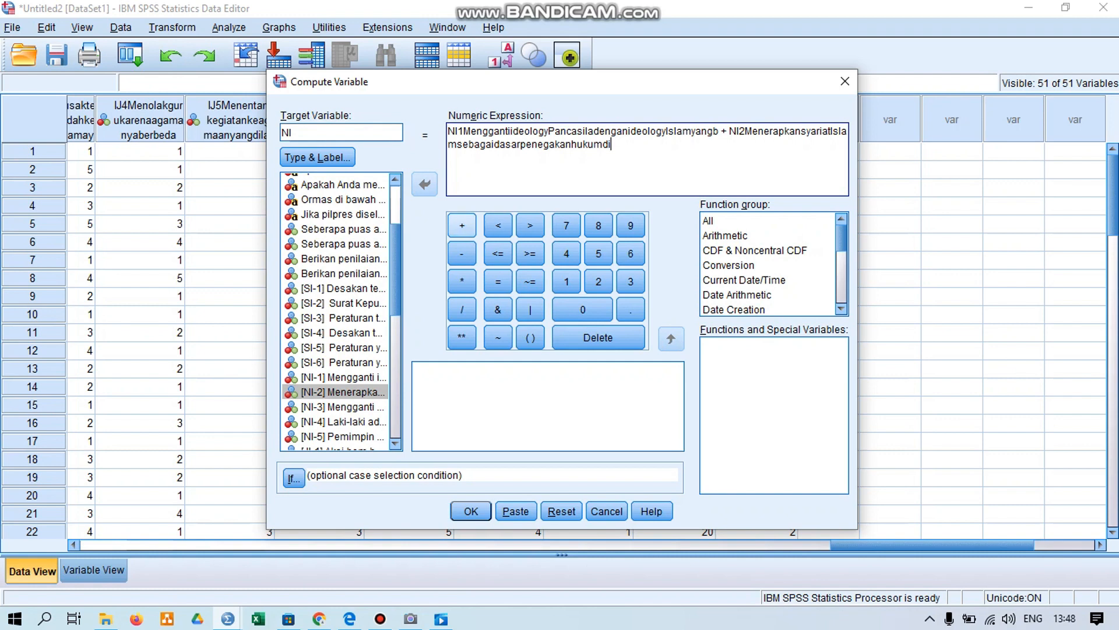
# Step: Add items NI-3 and NI-4 to the sum in the numeric expression
pyautogui.click(462, 225)
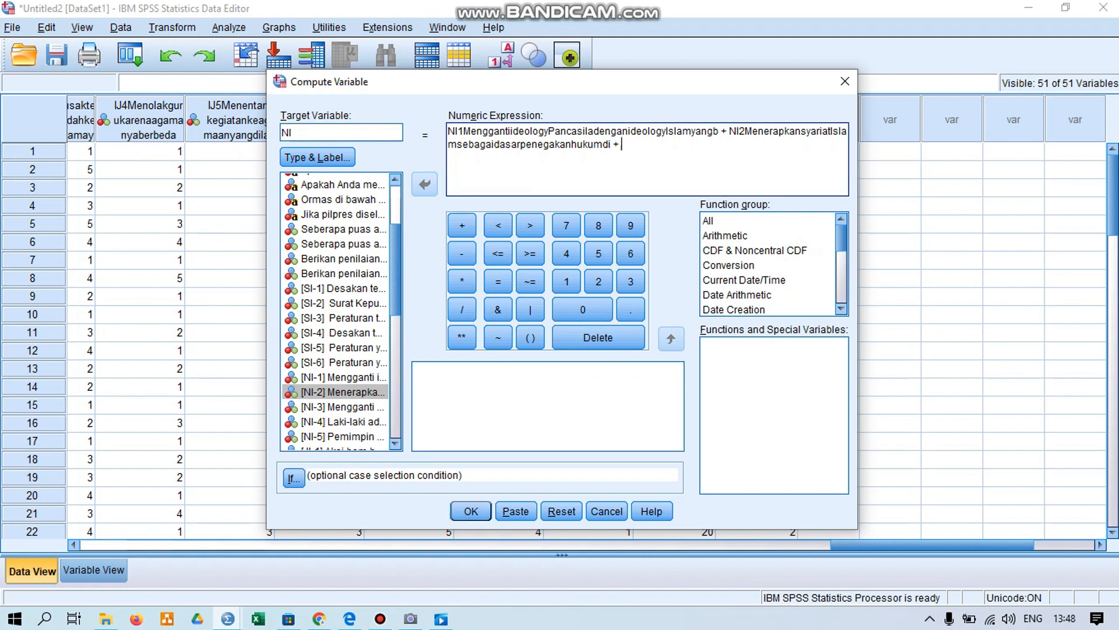
pyautogui.click(343, 407)
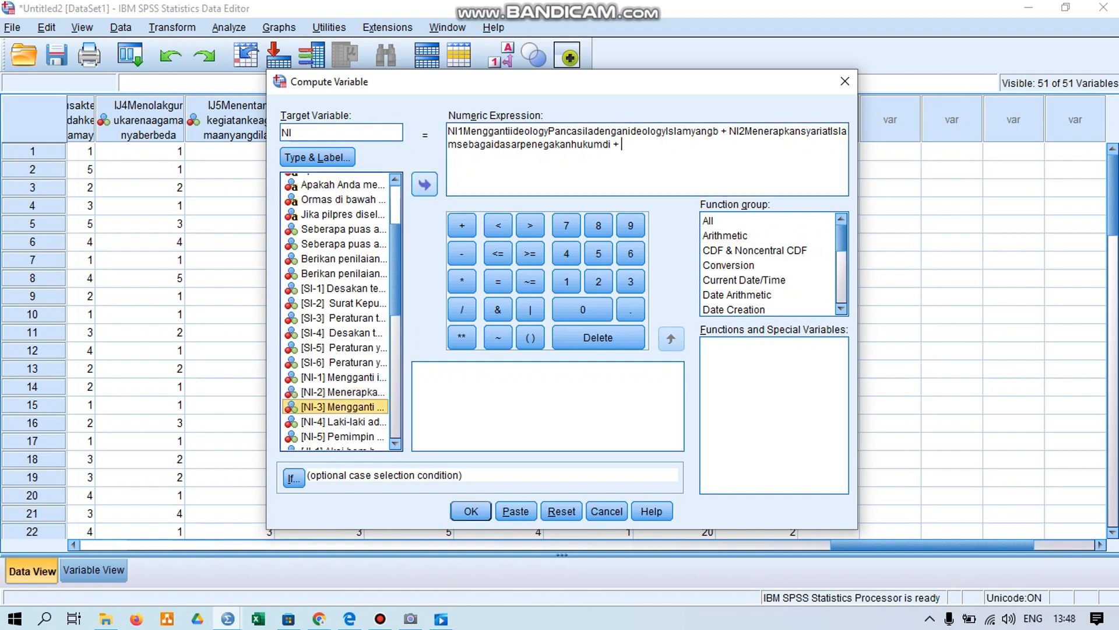
pyautogui.click(424, 184)
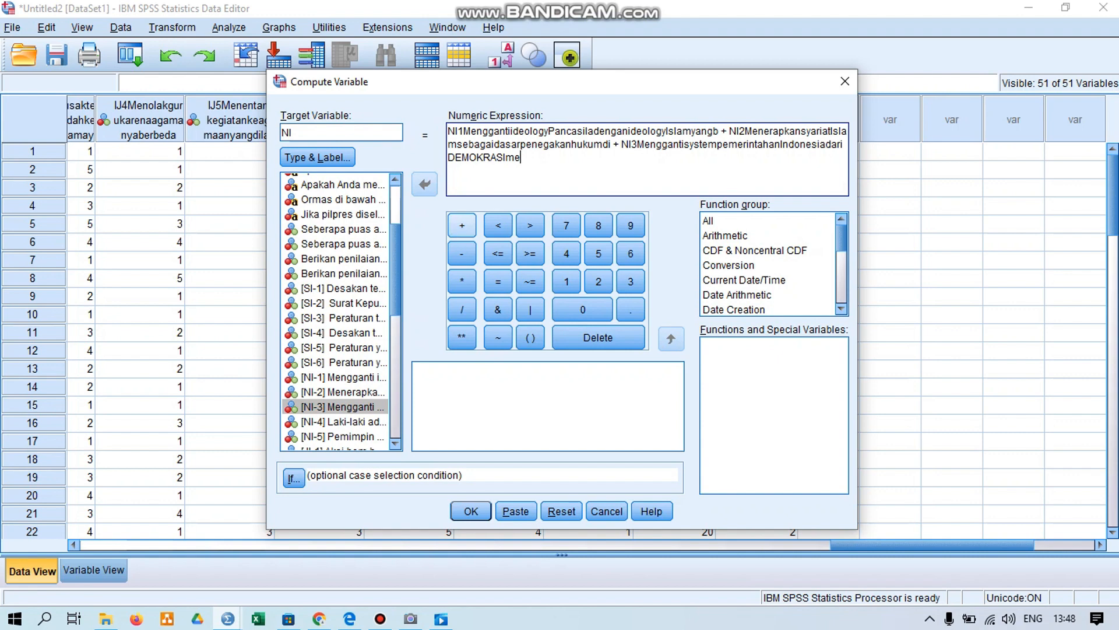
pyautogui.click(461, 226)
pyautogui.click(343, 422)
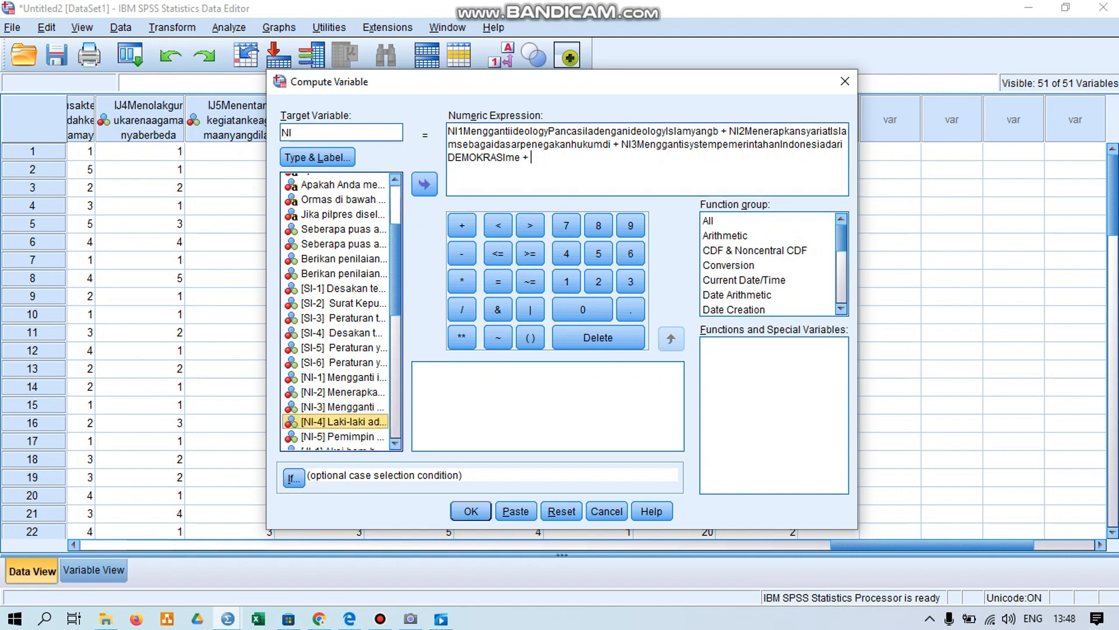
pyautogui.click(425, 184)
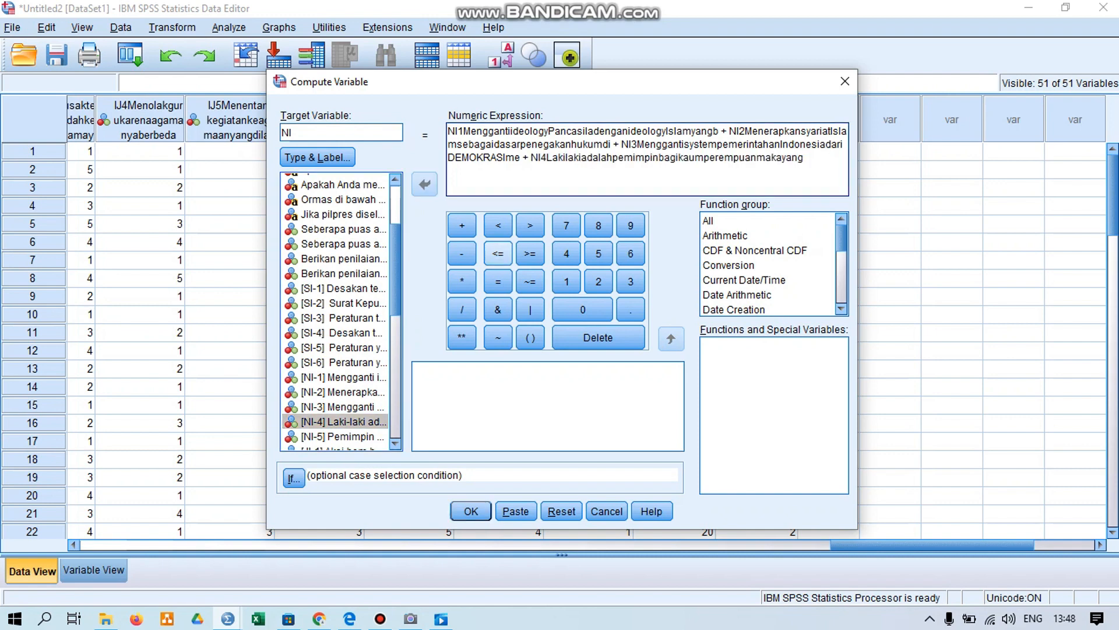
# Step: Add item NI-5 to the sum, run the NI computation and return to the dataset
pyautogui.click(462, 225)
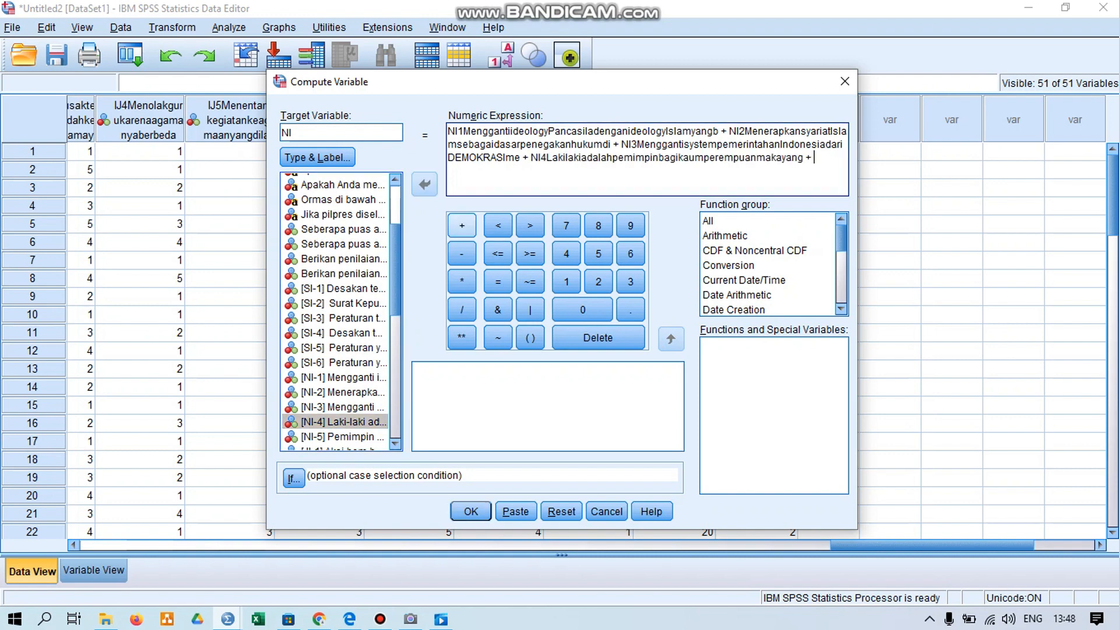
pyautogui.click(342, 436)
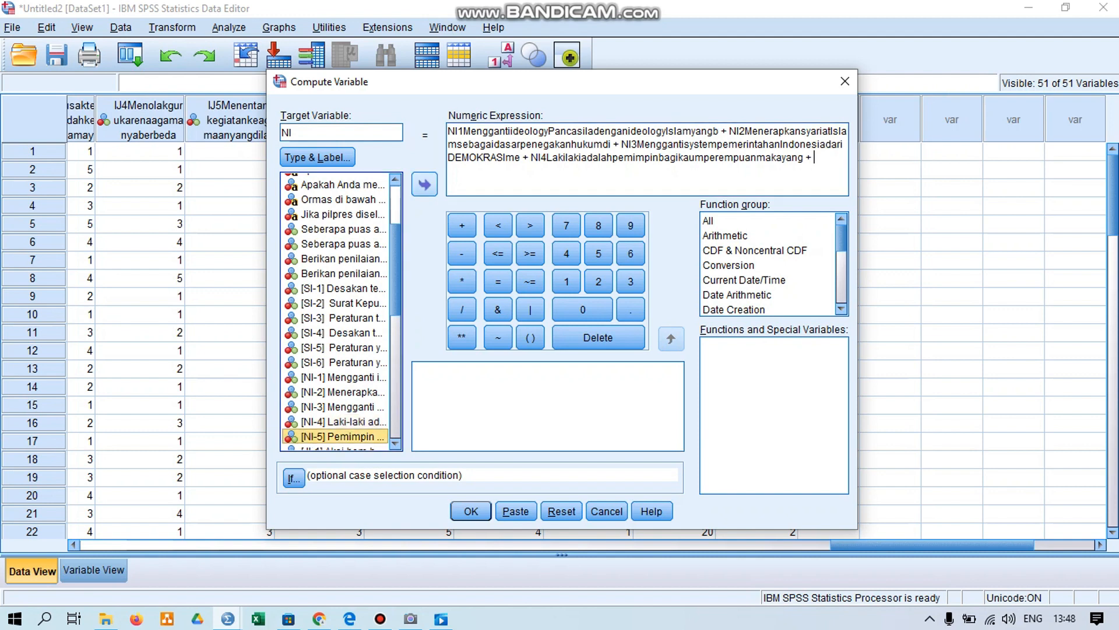
pyautogui.click(424, 184)
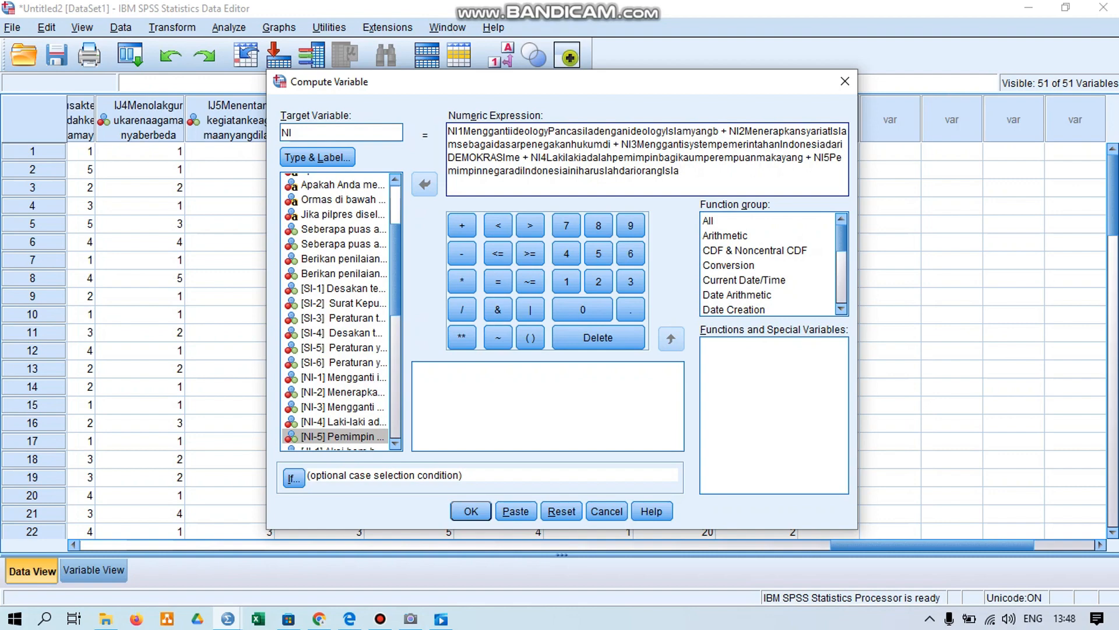
pyautogui.click(471, 510)
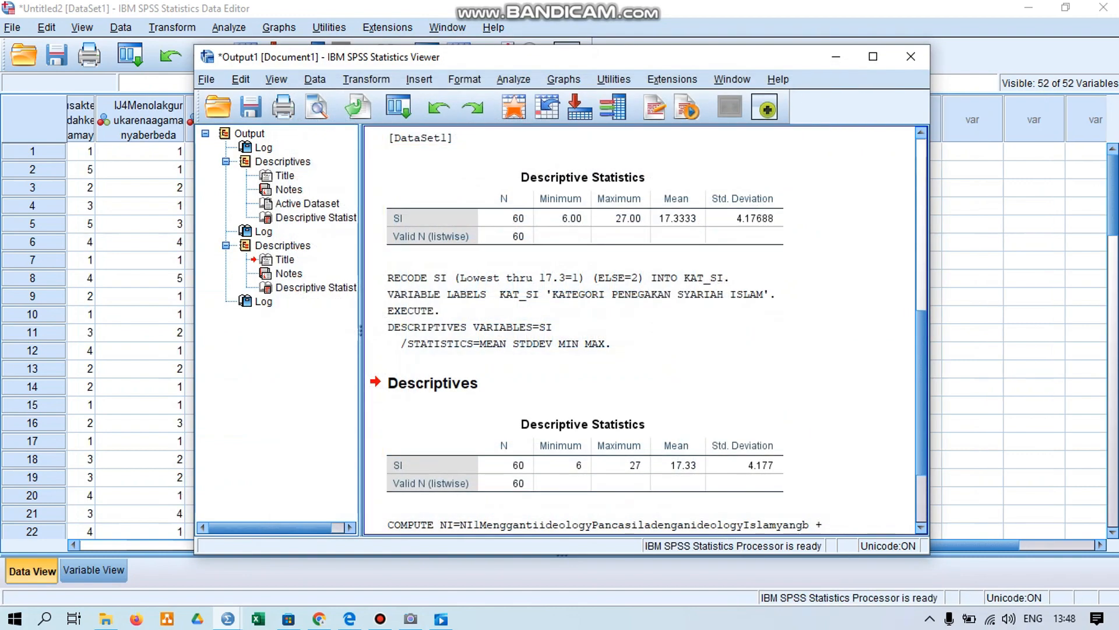
pyautogui.click(836, 57)
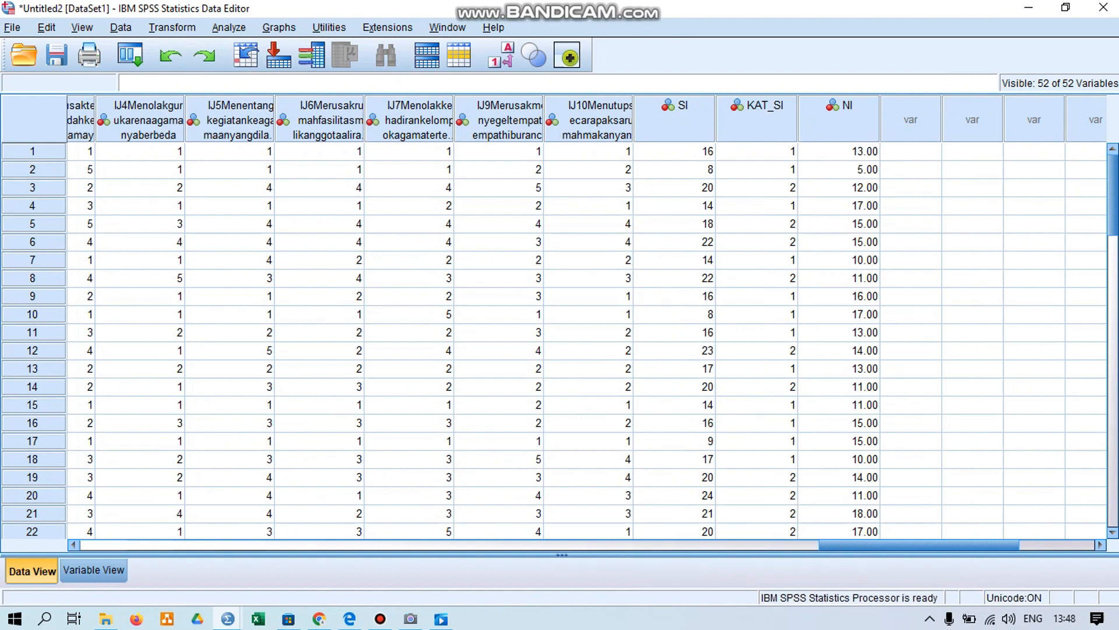
# Step: Set up a Descriptives analysis, clearing the previous selection and choosing NI as the only variable
pyautogui.click(229, 27)
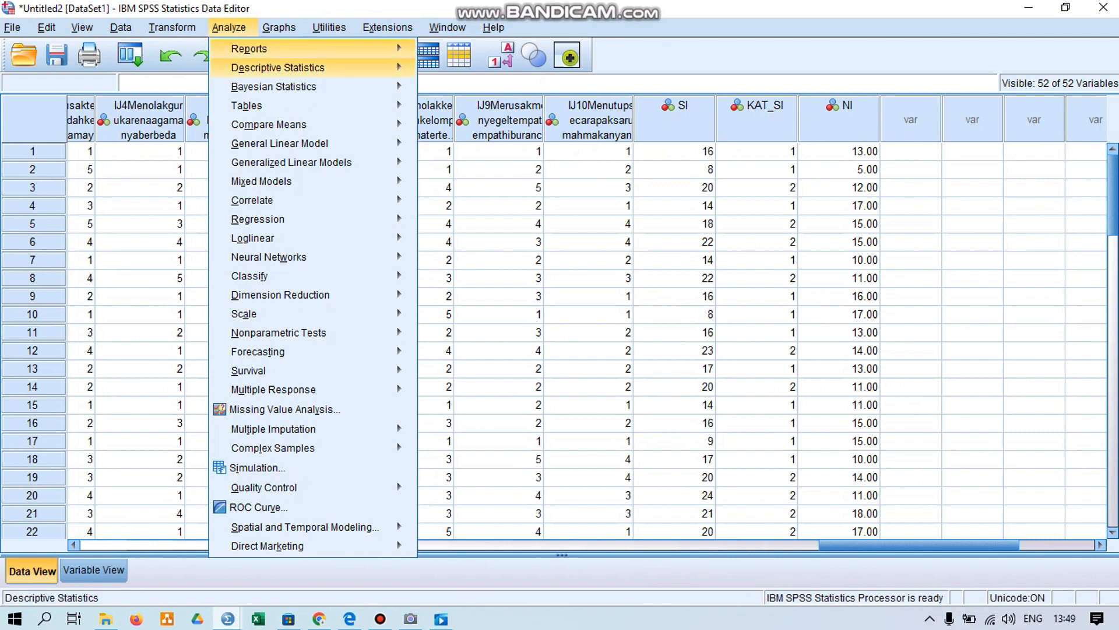
pyautogui.moveTo(278, 67)
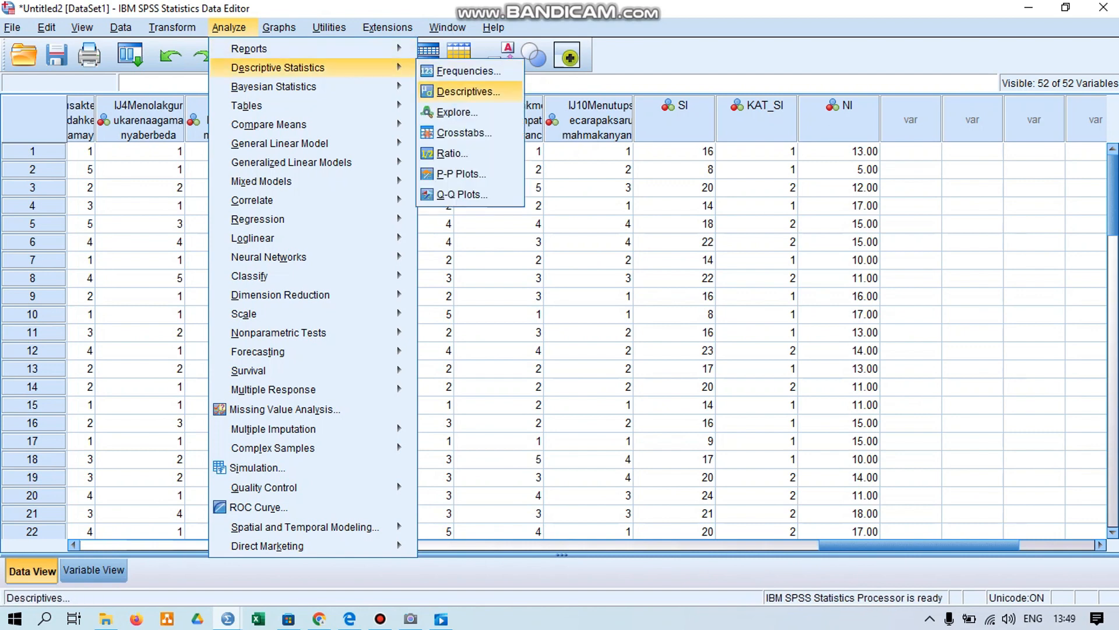
pyautogui.click(469, 92)
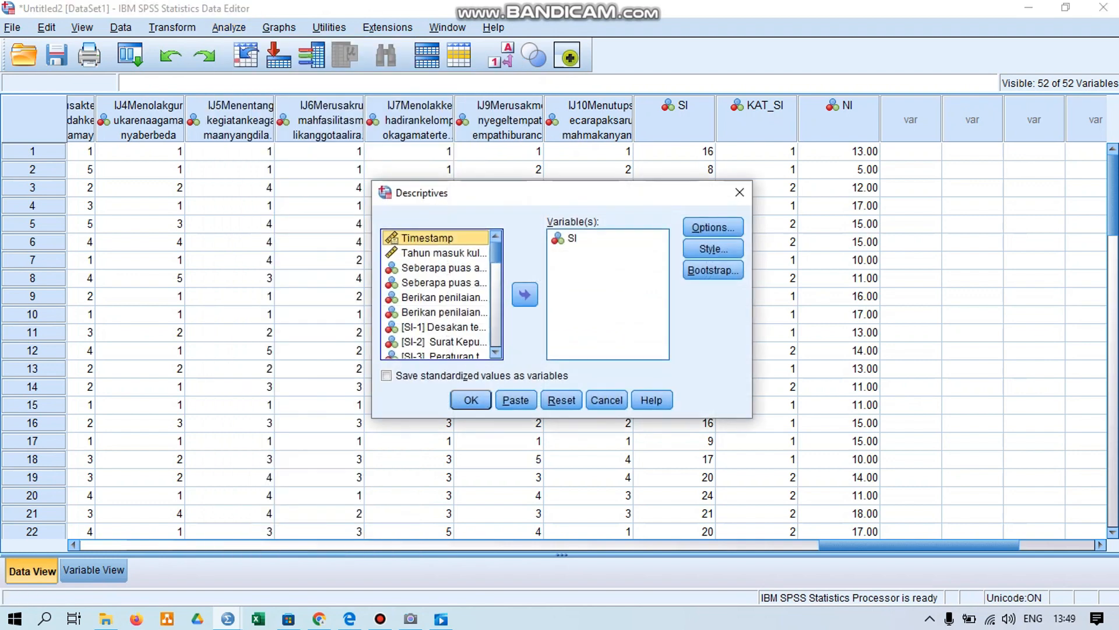
pyautogui.click(561, 400)
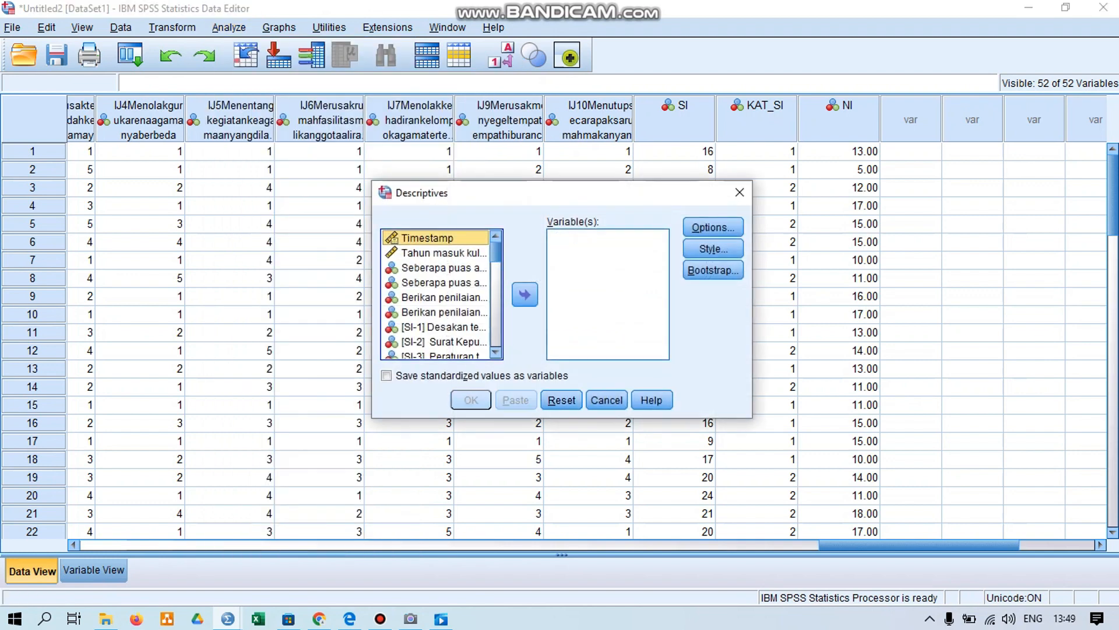
pyautogui.scroll(-14, 442, 294)
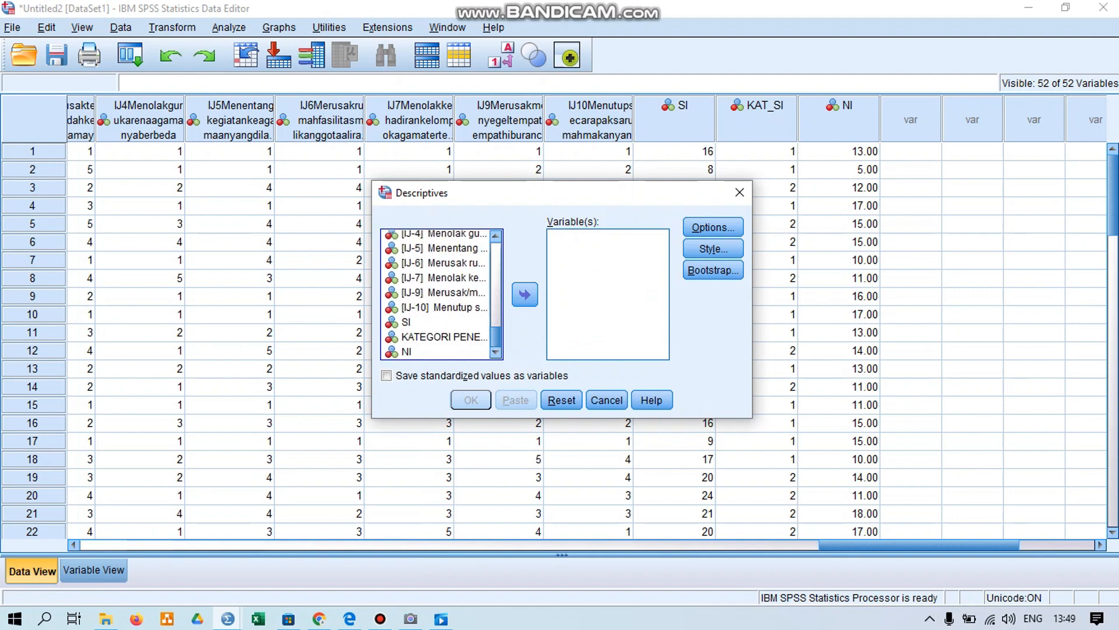
pyautogui.click(407, 352)
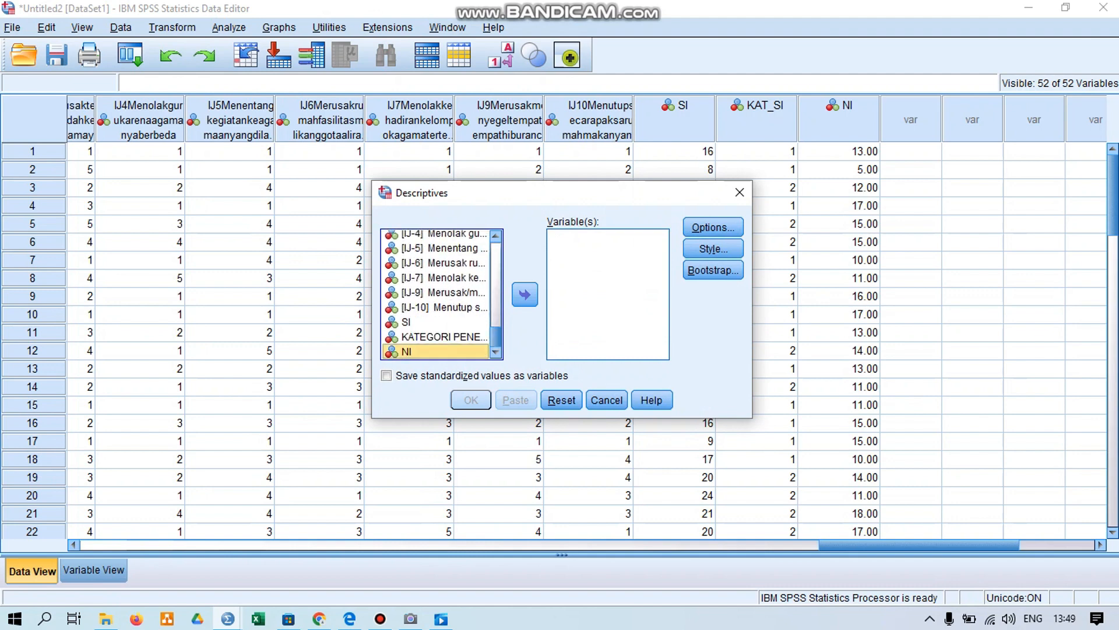
pyautogui.click(525, 294)
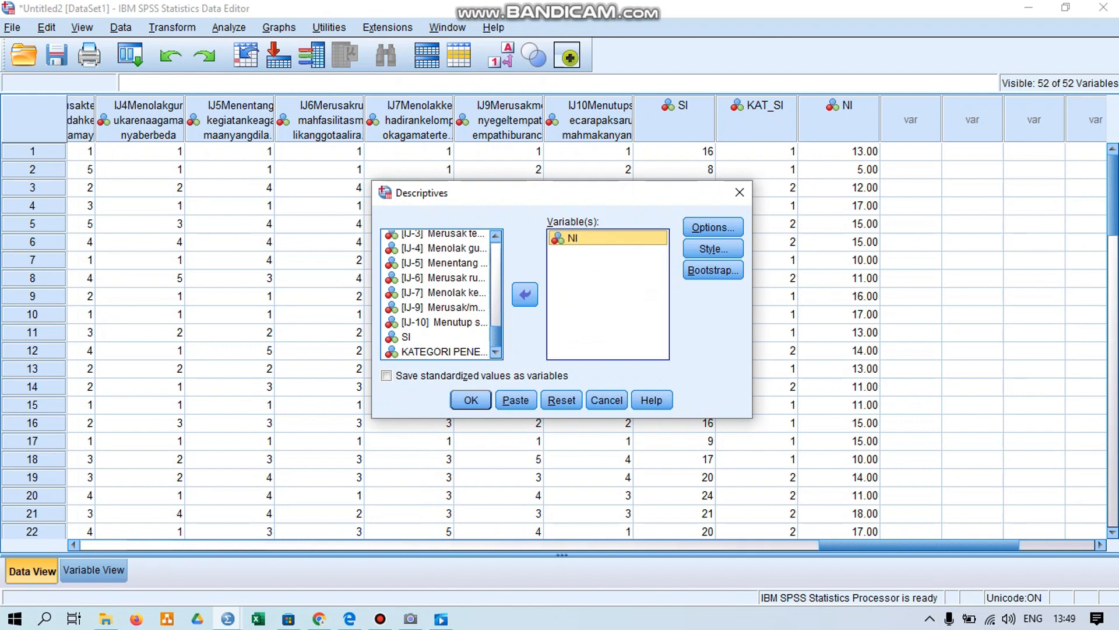
# Step: Run the NI descriptives with mean, standard deviation, minimum and maximum, and review the mean in the output before returning to the dataset
pyautogui.click(713, 228)
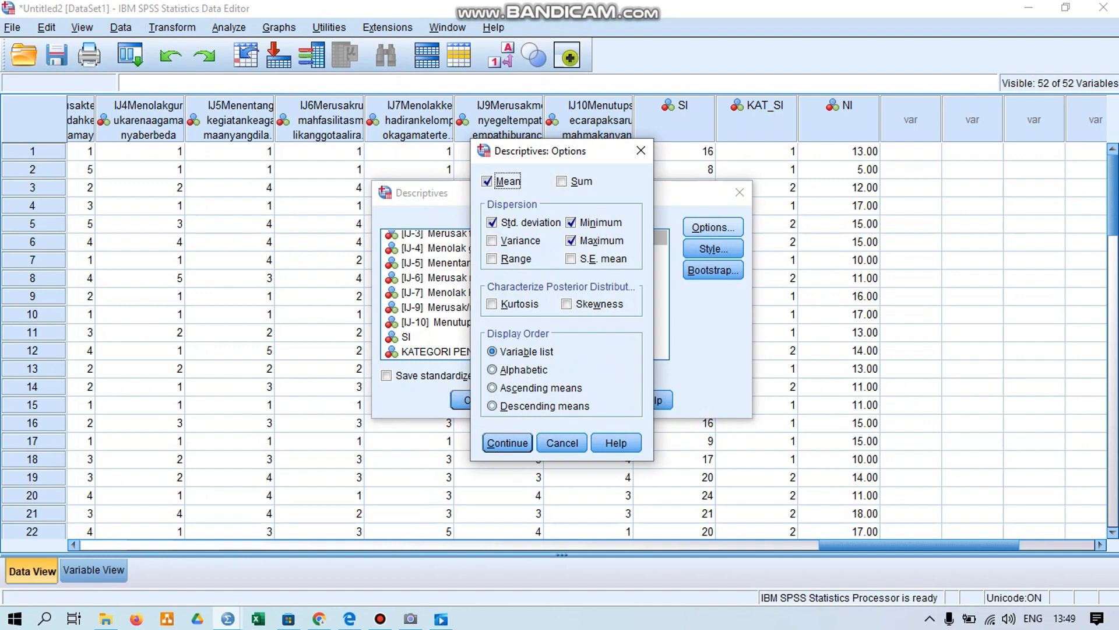
pyautogui.click(507, 443)
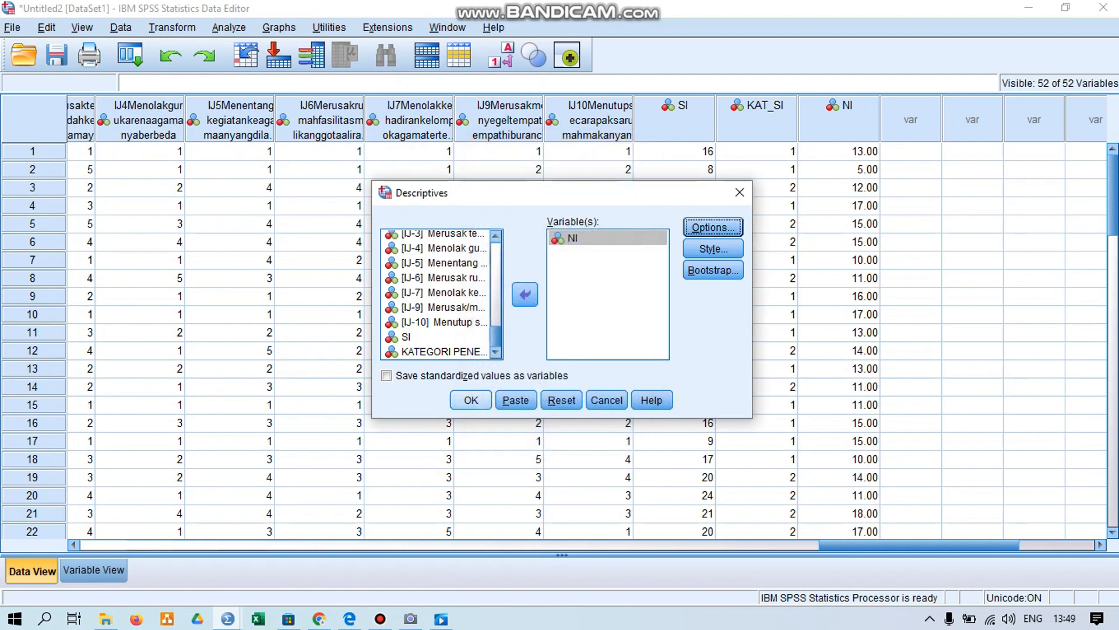
pyautogui.click(471, 400)
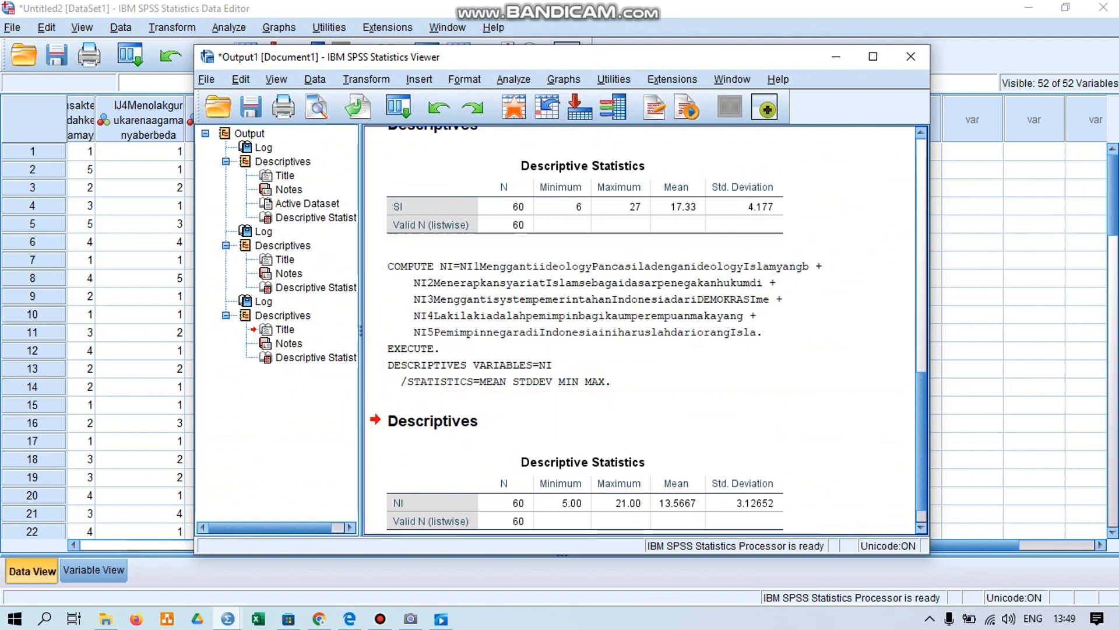
pyautogui.click(836, 56)
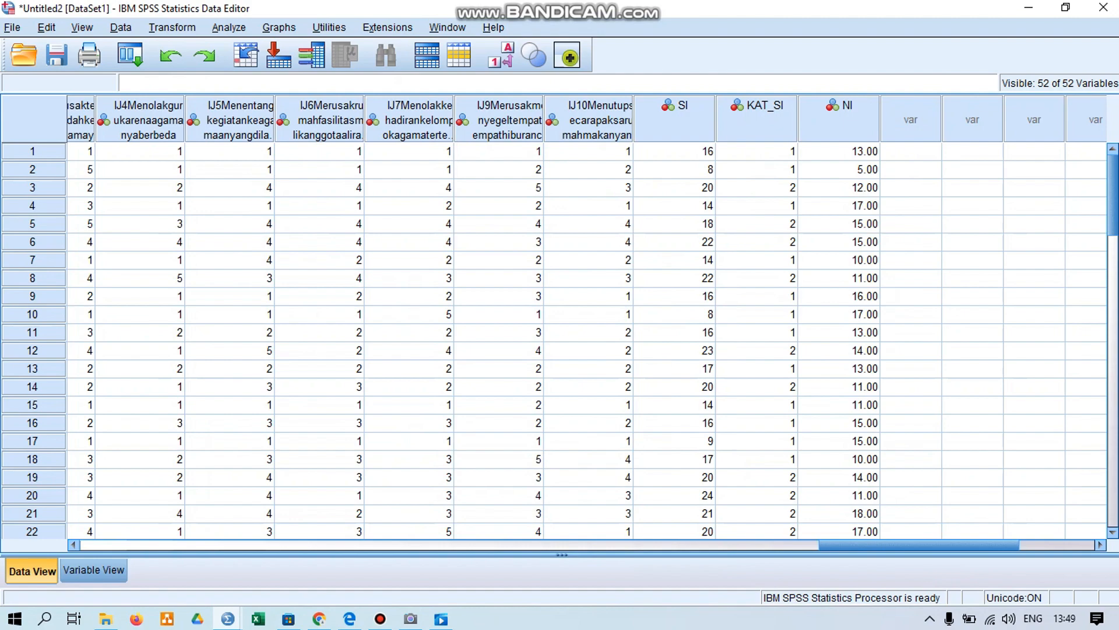
pyautogui.click(228, 619)
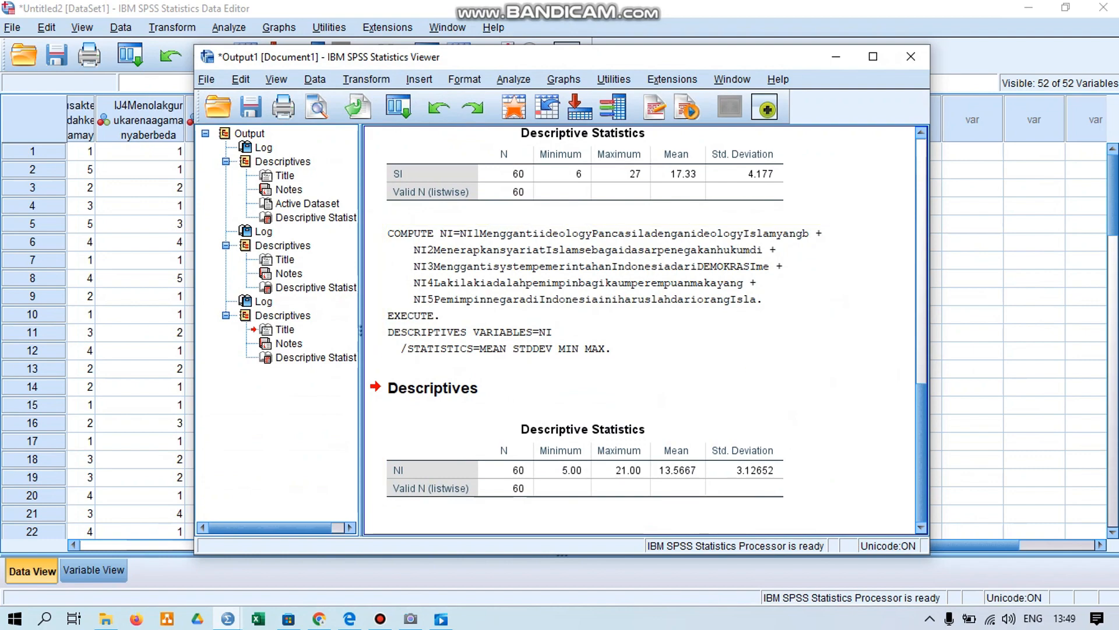
pyautogui.click(836, 56)
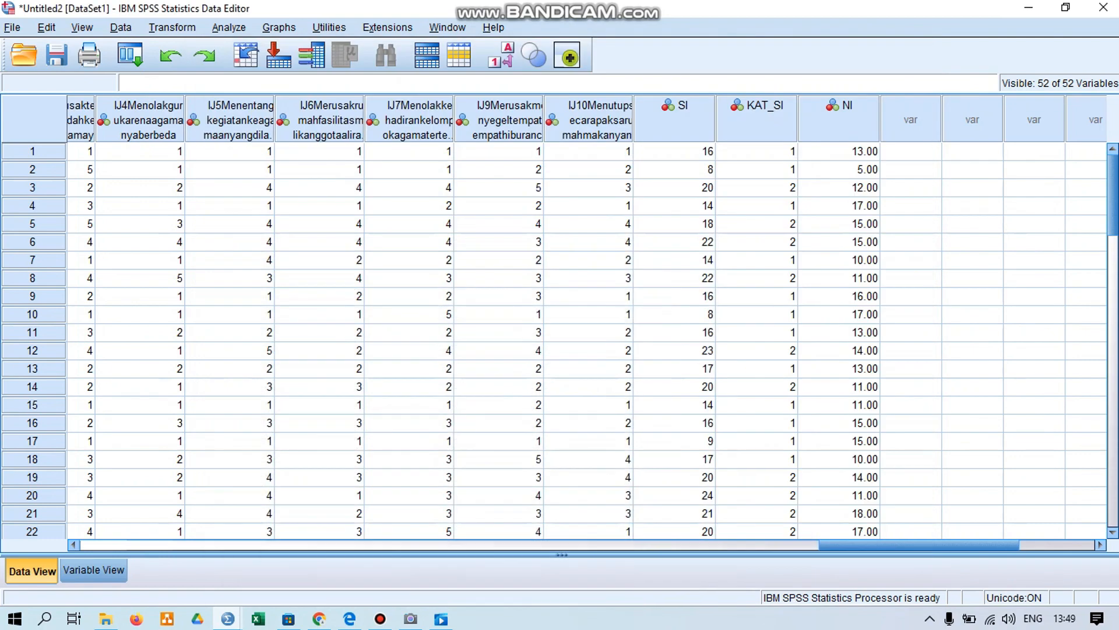
# Step: Start a recode into different variables with NI as the input variable
pyautogui.click(172, 28)
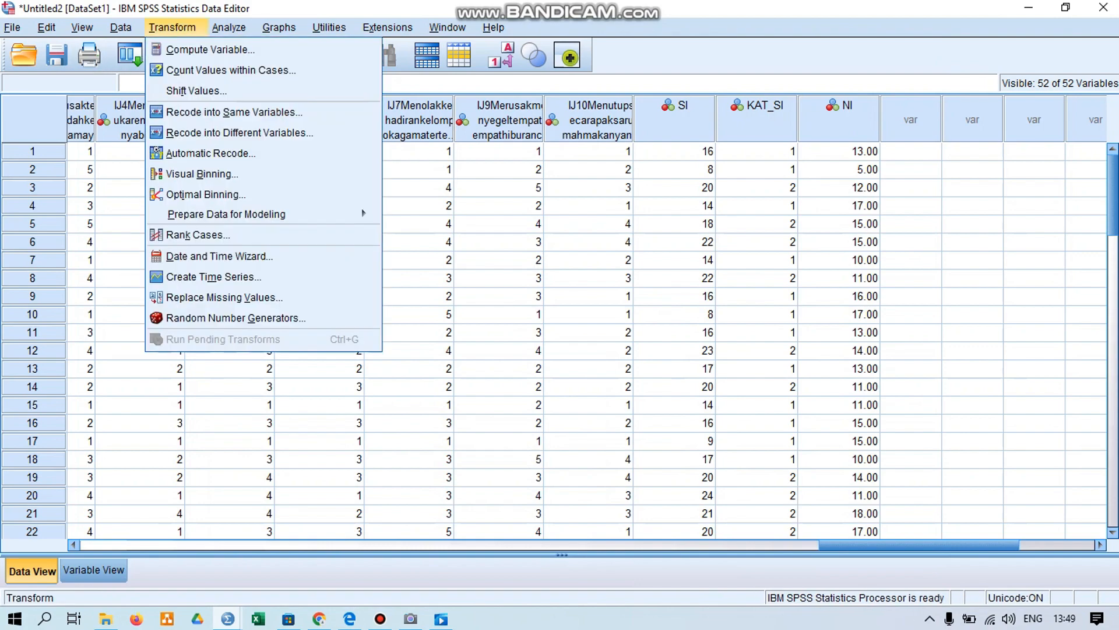
pyautogui.click(239, 133)
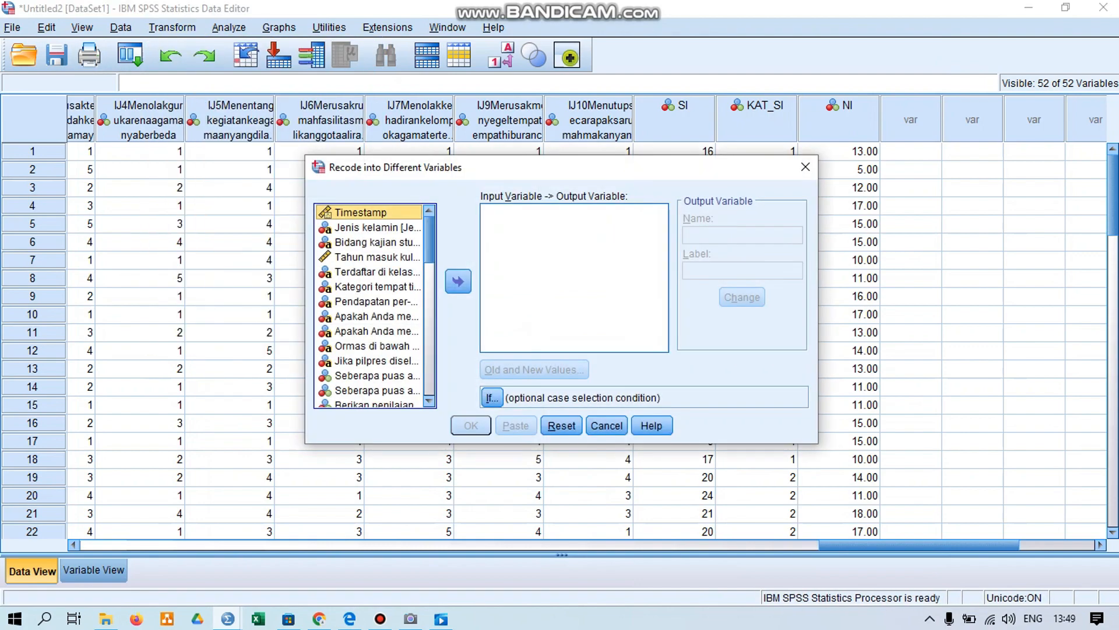
pyautogui.scroll(-12, 375, 306)
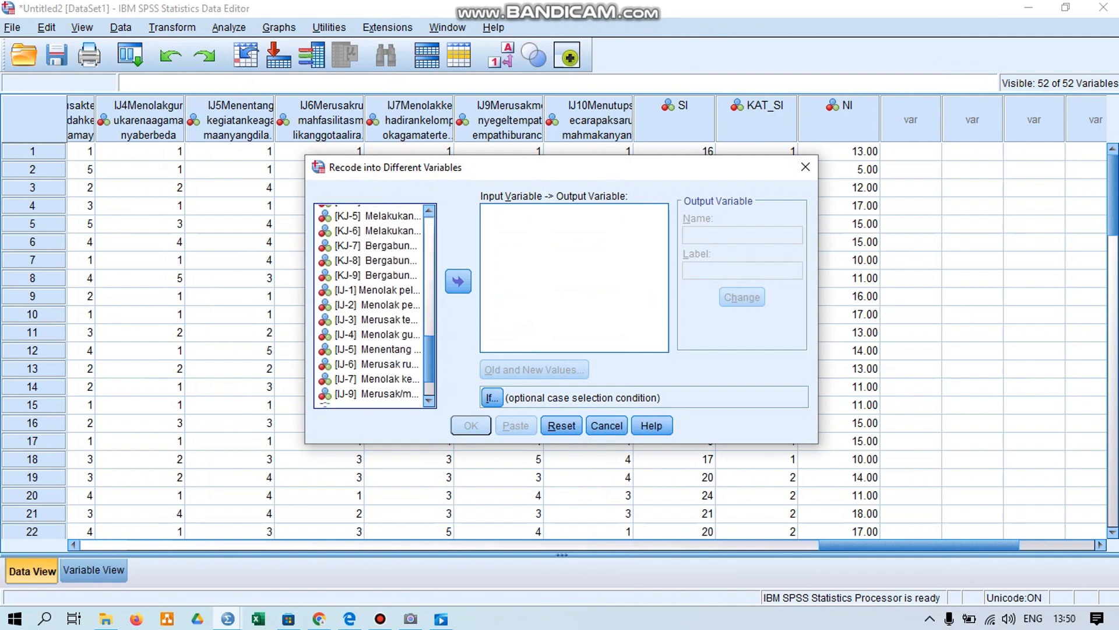
pyautogui.scroll(-4, 374, 306)
pyautogui.click(377, 385)
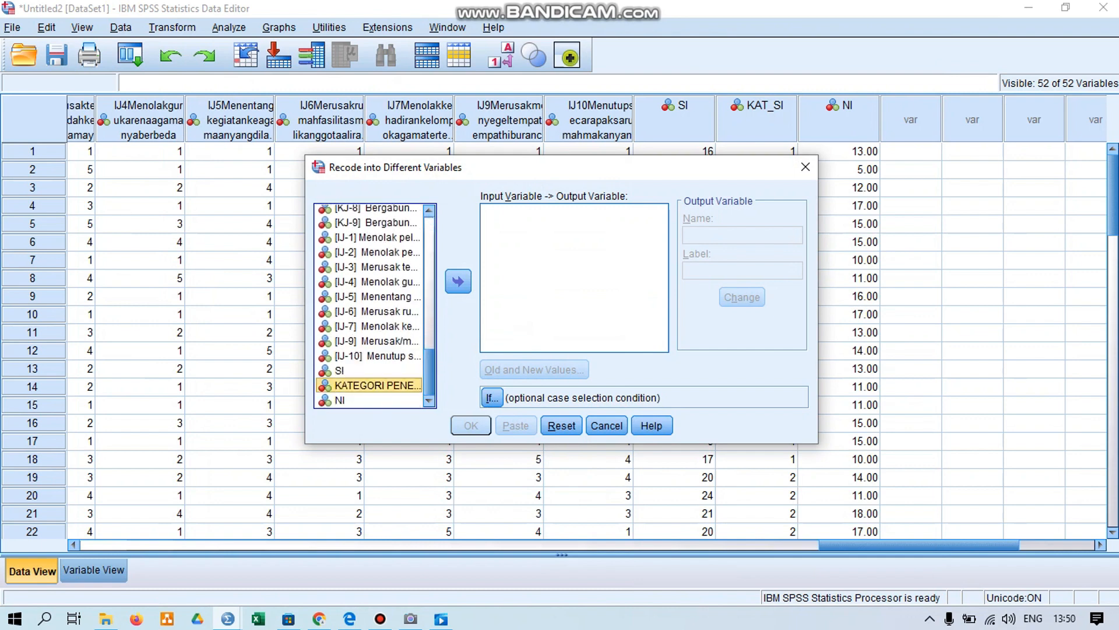
pyautogui.click(369, 400)
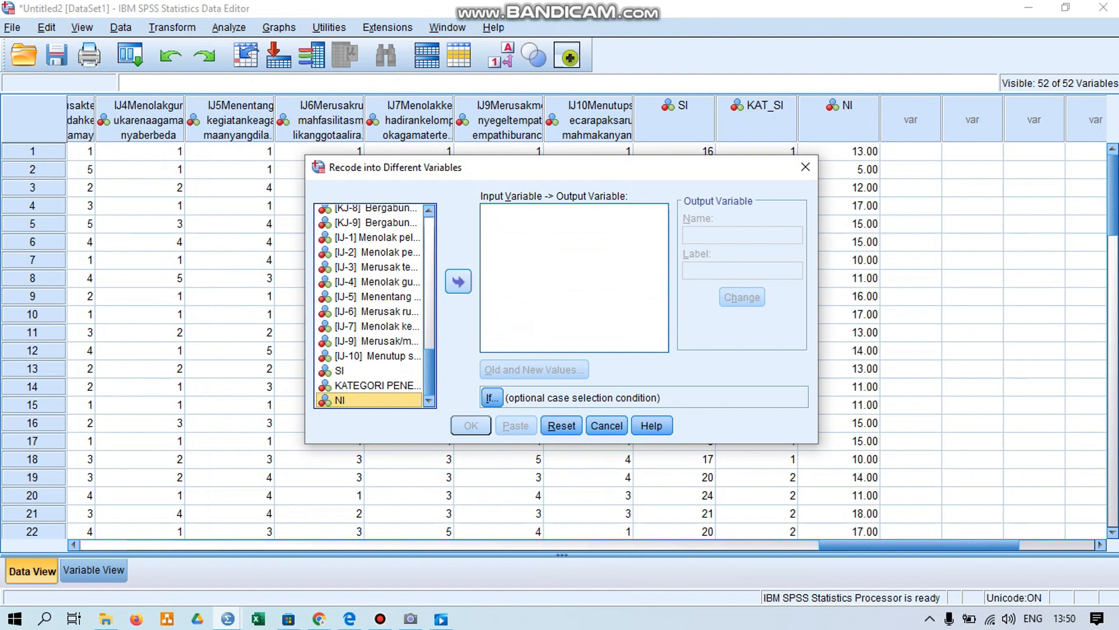
pyautogui.click(458, 281)
# Step: Name the output variable KAT_NI, label it KATEGORI KONSEP NEGARA IDEAL and apply it to NI
pyautogui.click(742, 235)
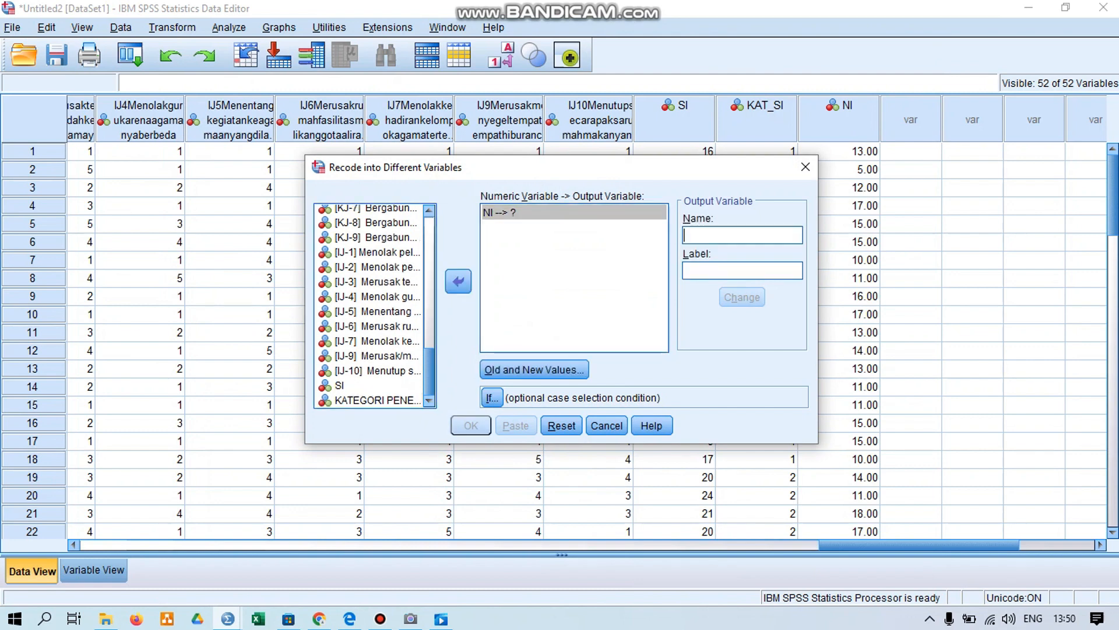
pyautogui.write('K')
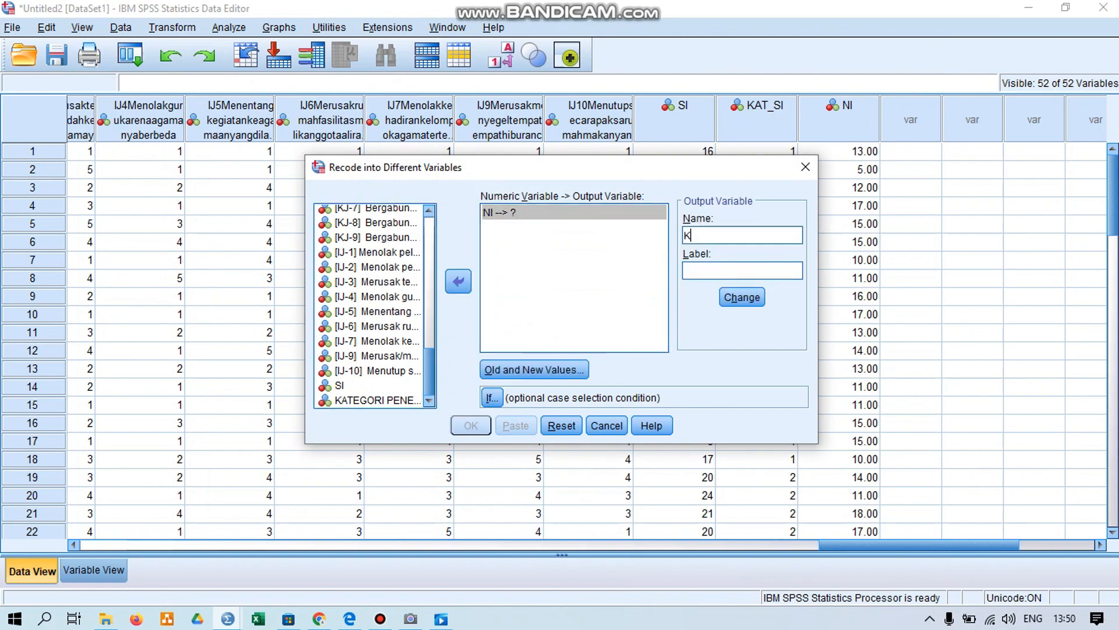
pyautogui.write('AT_S')
pyautogui.press('BackSpace')
pyautogui.write('NI')
pyautogui.press('Tab')
pyautogui.write('KATEGORI KON')
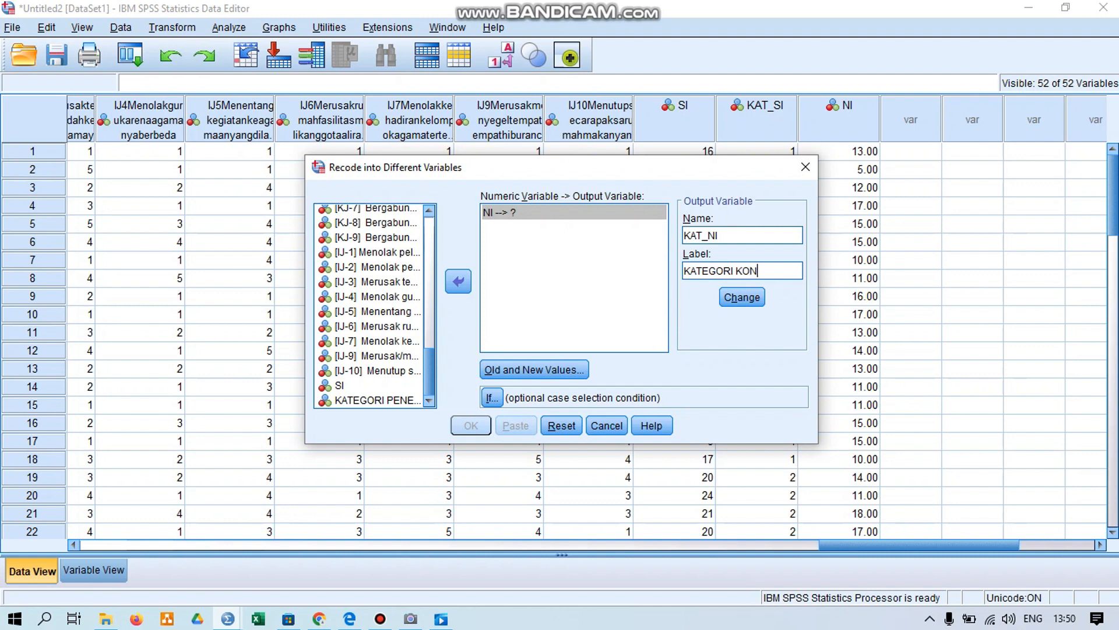
pyautogui.write('SEP NEGAR')
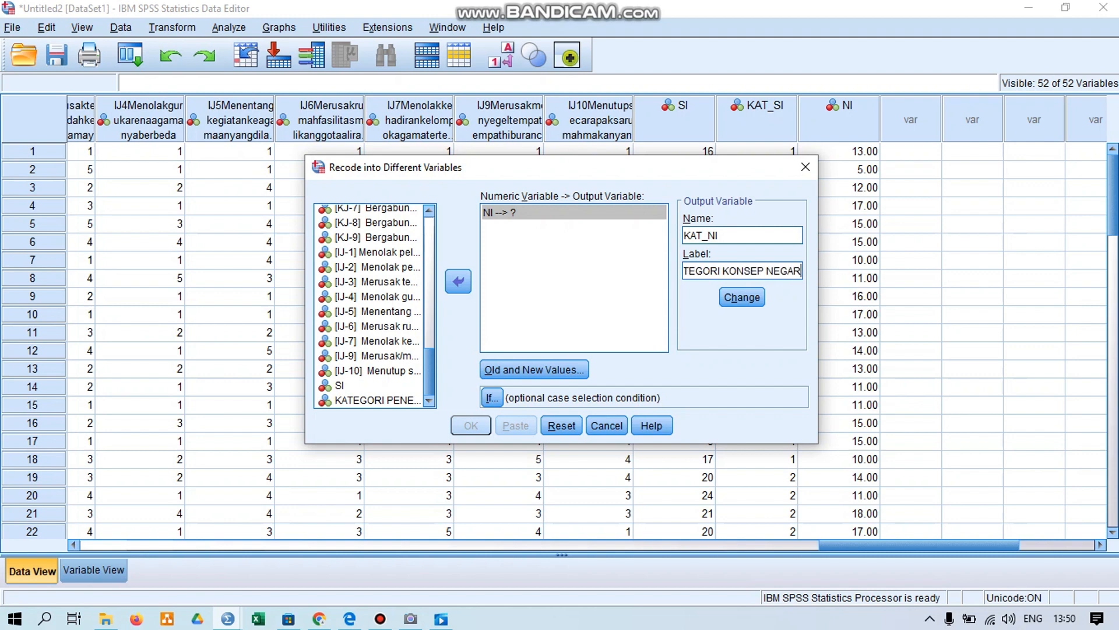
pyautogui.write('A IDEAL')
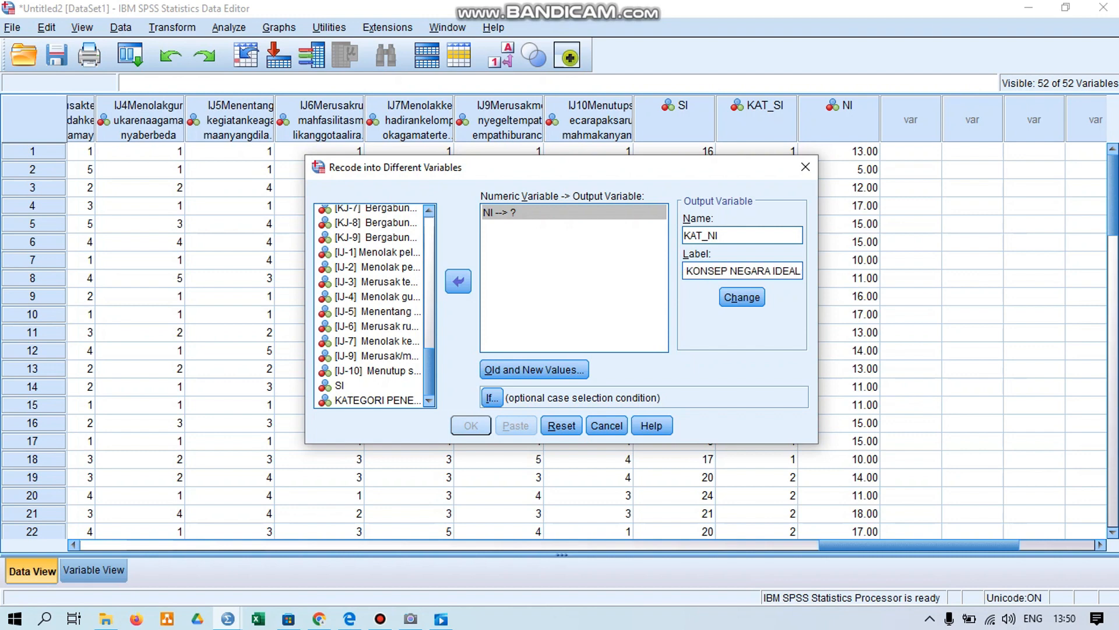
pyautogui.click(742, 297)
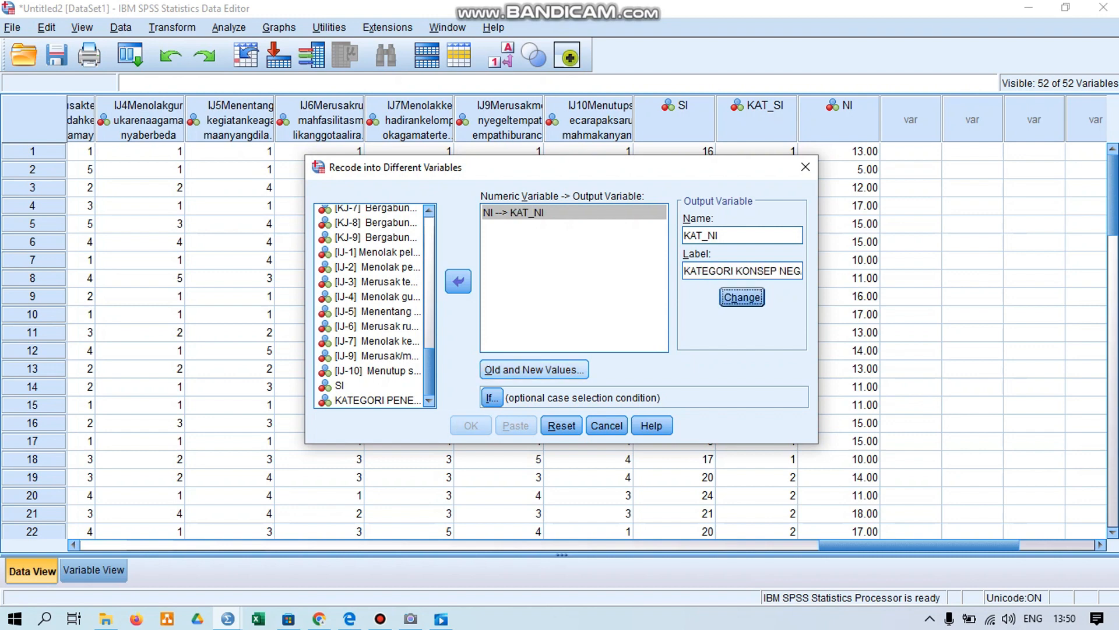
# Step: Define the recode rules for NI: lowest through 13.5 becomes 1 and all other values become 2
pyautogui.click(534, 369)
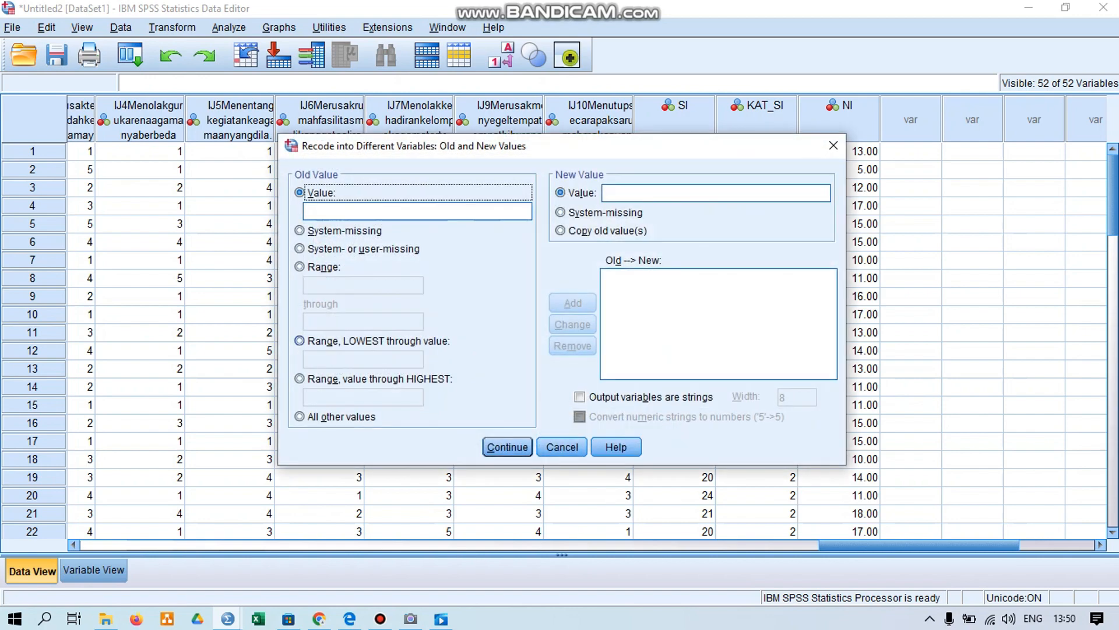
pyautogui.click(300, 341)
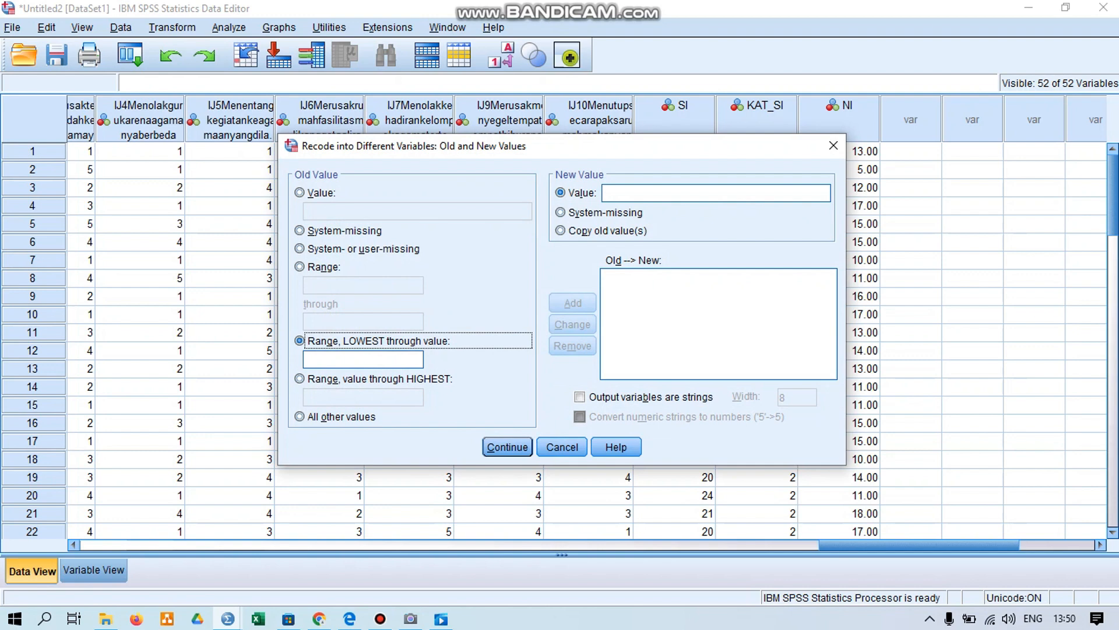
pyautogui.click(363, 359)
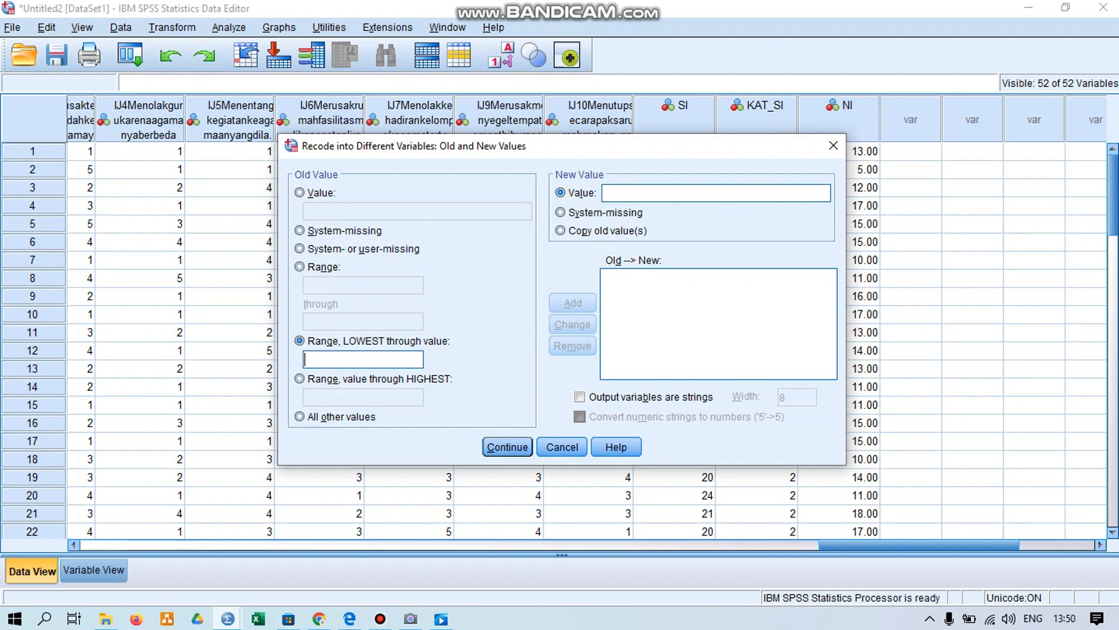
pyautogui.write('13.5')
pyautogui.click(653, 193)
pyautogui.write('1')
pyautogui.click(572, 303)
pyautogui.write('2')
pyautogui.click(300, 416)
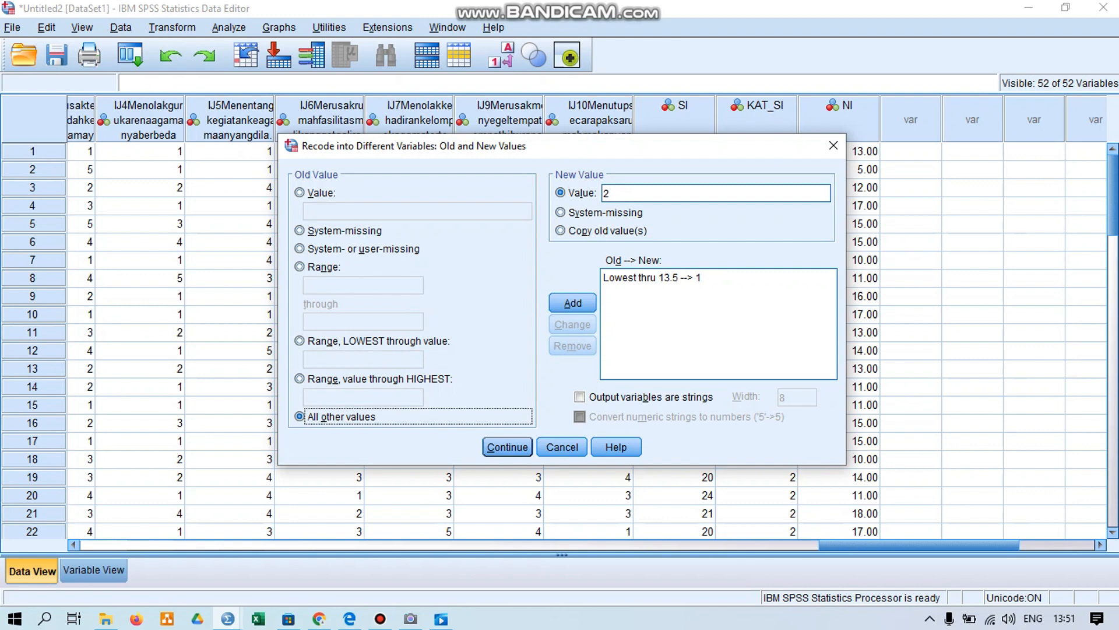
pyautogui.click(573, 303)
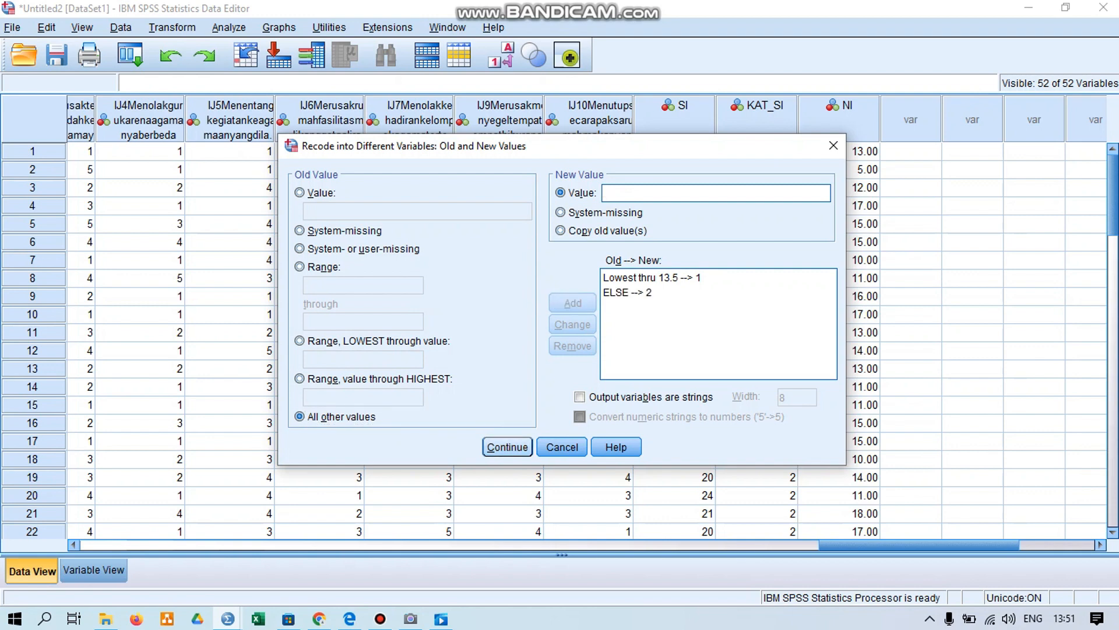
pyautogui.click(507, 447)
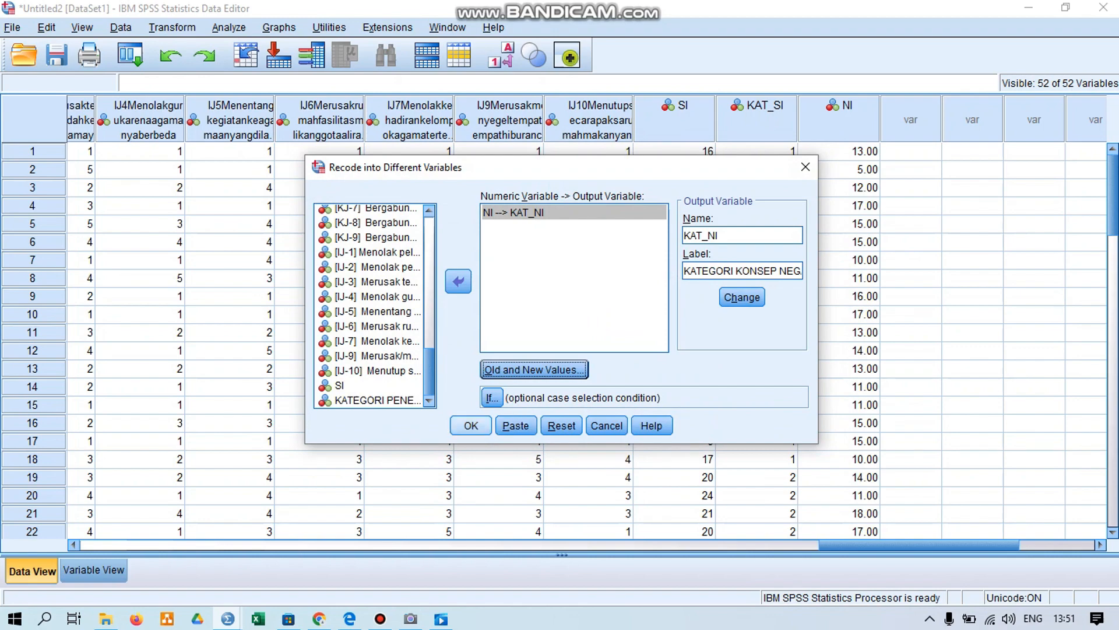
# Step: Run the NI recode and return to the dataset to check the KAT_NI column
pyautogui.click(471, 425)
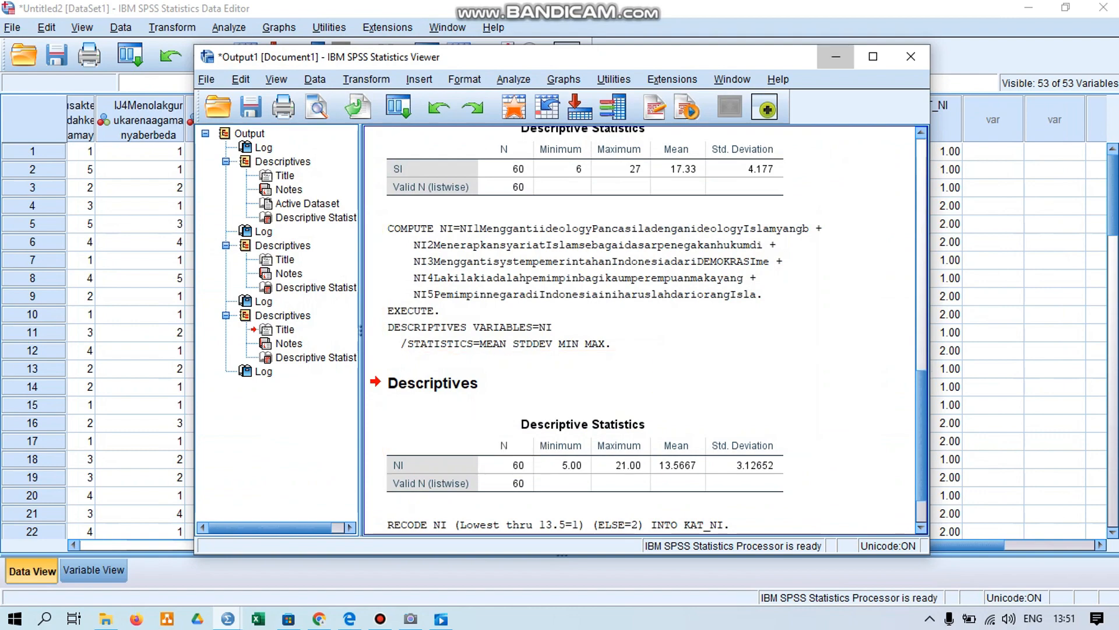
pyautogui.click(836, 56)
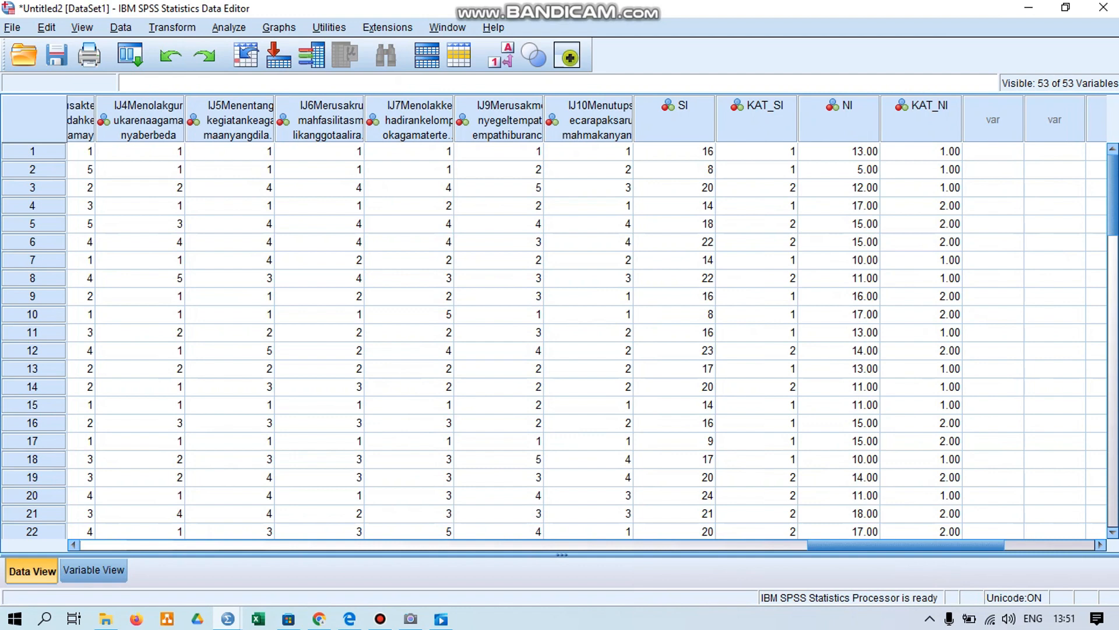
pyautogui.scroll(-2, 560, 341)
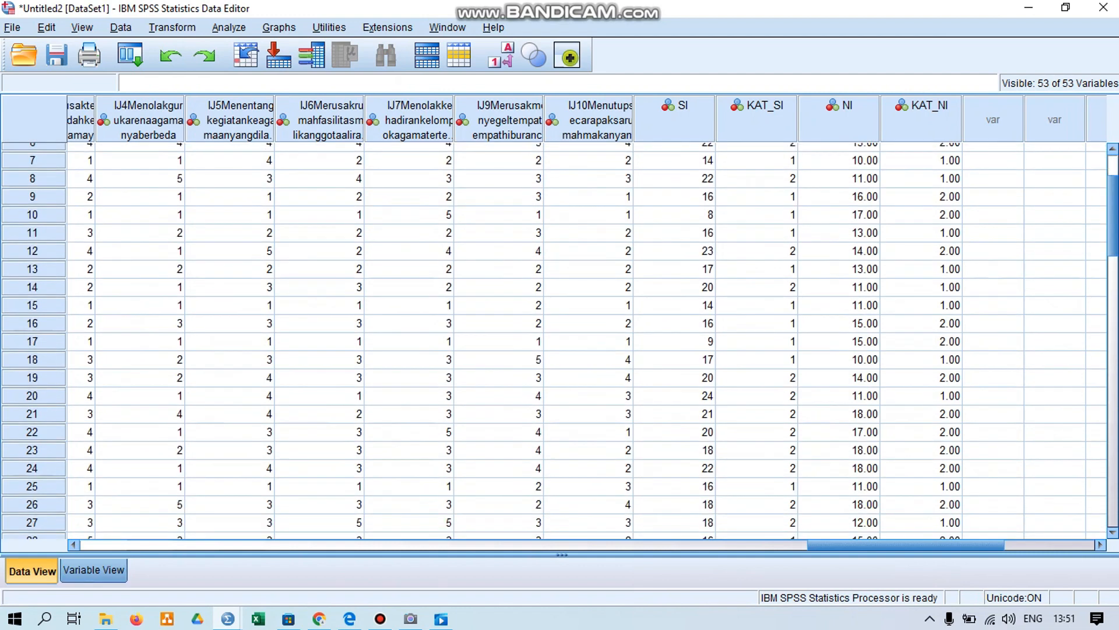
# Step: Set the decimals of the variables NI and KAT_NI to 0 in the variable definitions
pyautogui.click(93, 570)
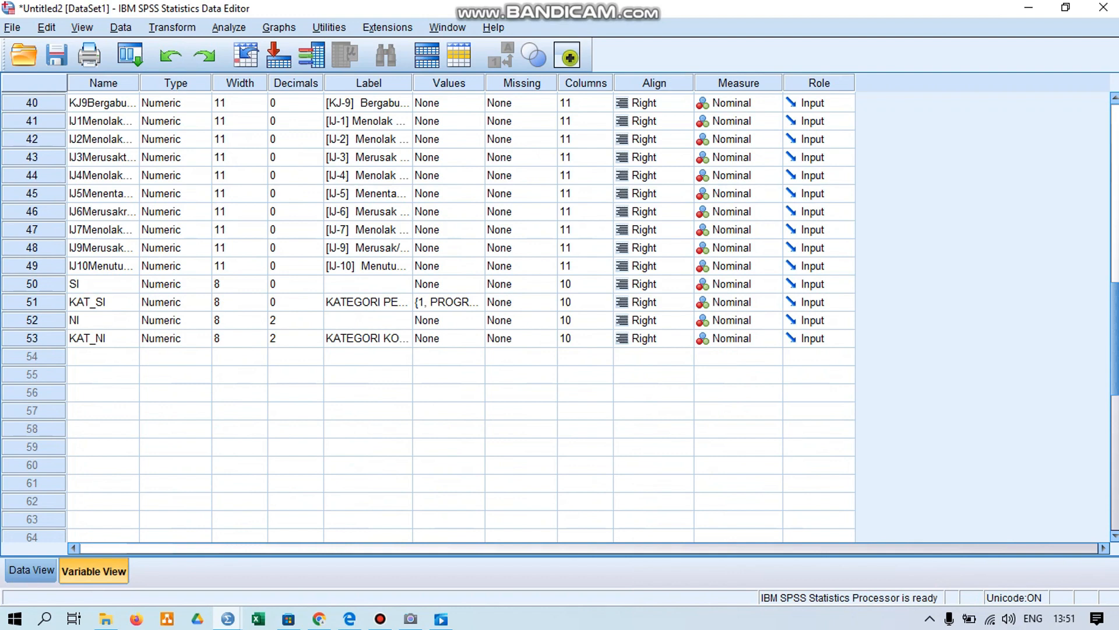
pyautogui.click(295, 320)
pyautogui.doubleClick(316, 324)
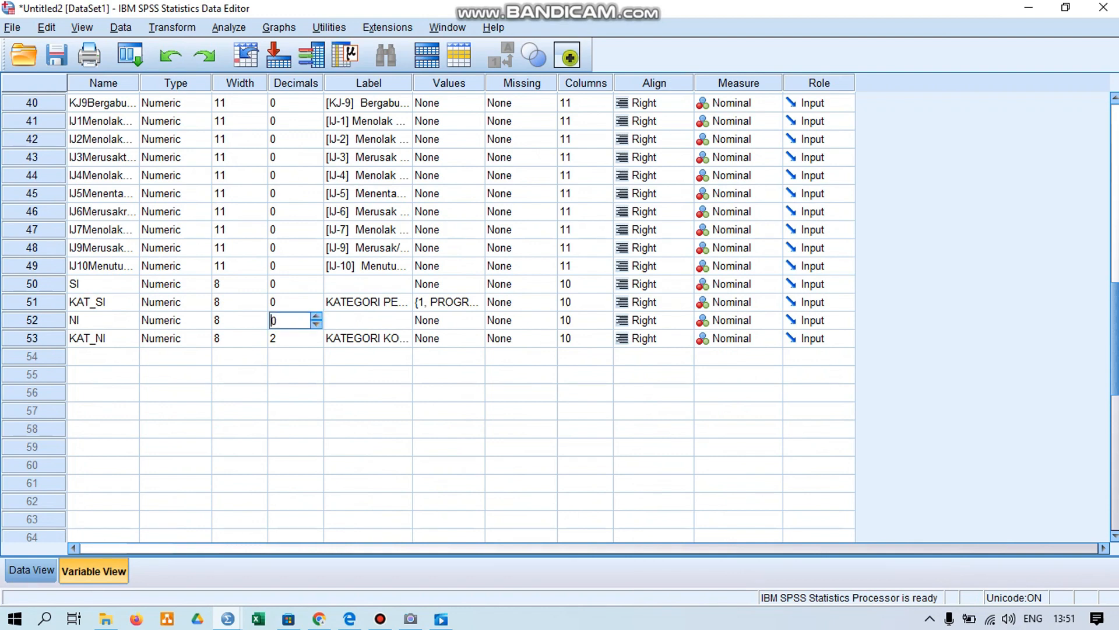
pyautogui.click(313, 339)
pyautogui.doubleClick(316, 342)
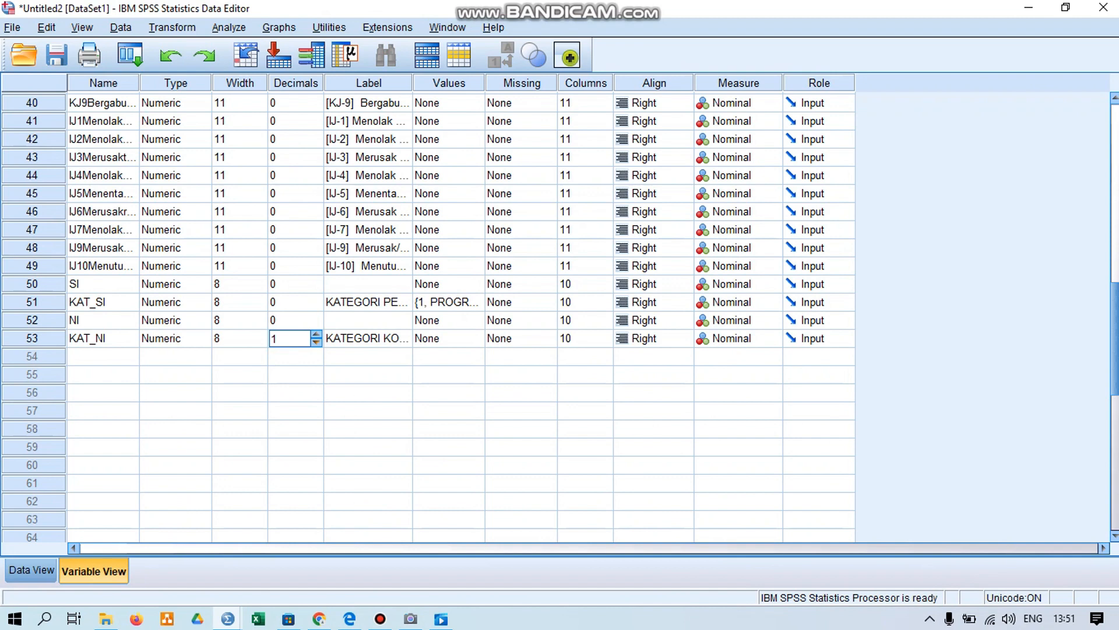
pyautogui.click(316, 343)
# Step: Open the value labels of KAT_NI and label value 1 as NKRI
pyautogui.click(471, 339)
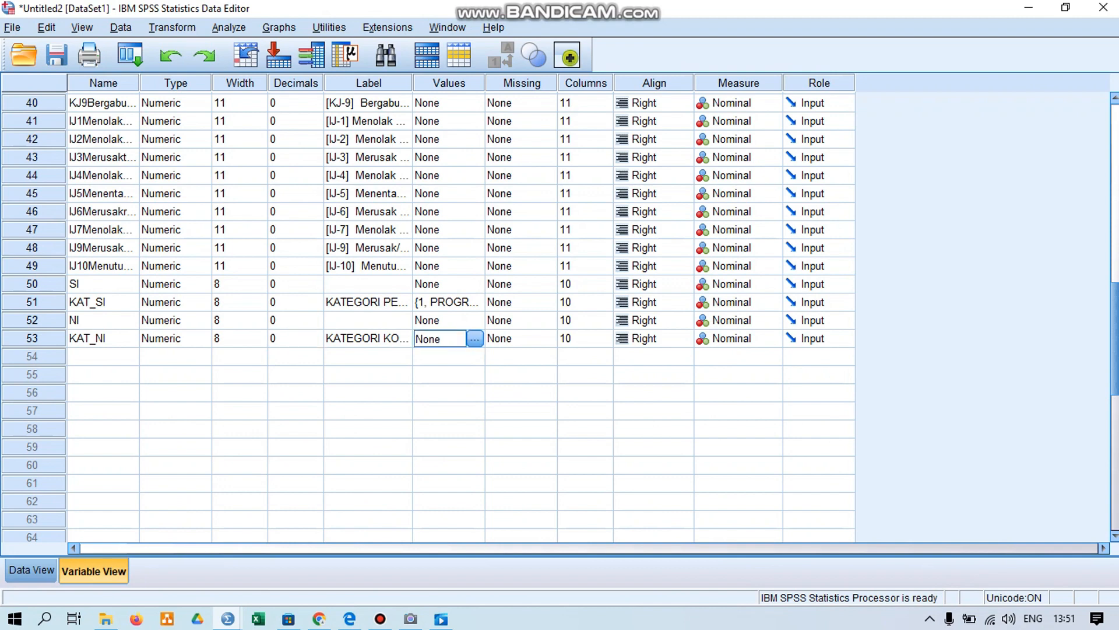
pyautogui.click(476, 339)
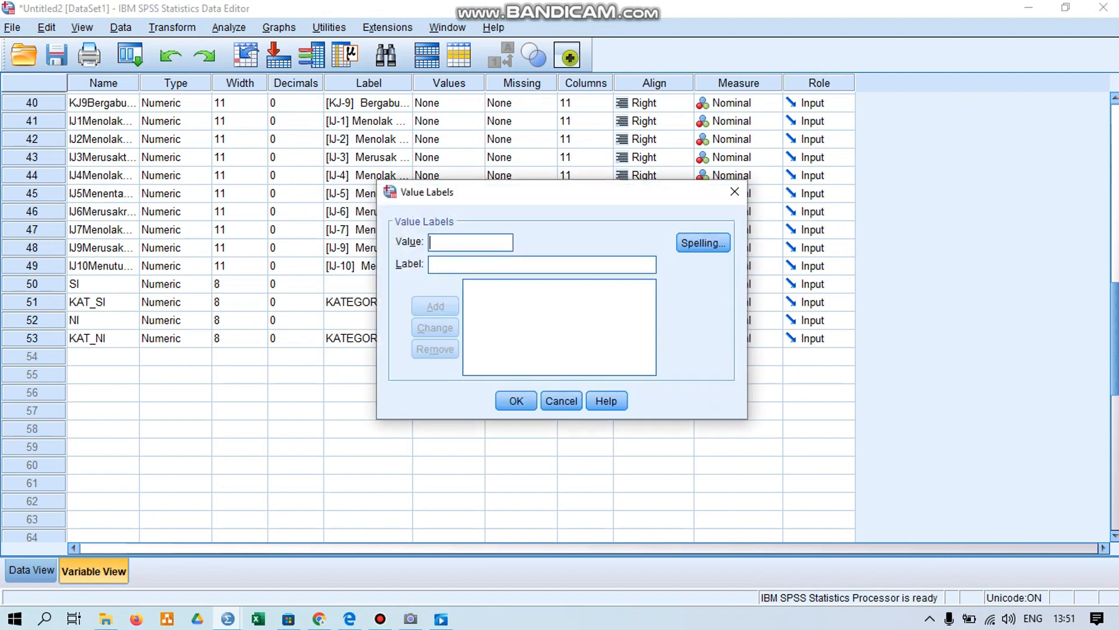
pyautogui.write('1')
pyautogui.press('Tab')
pyautogui.write('NKRI')
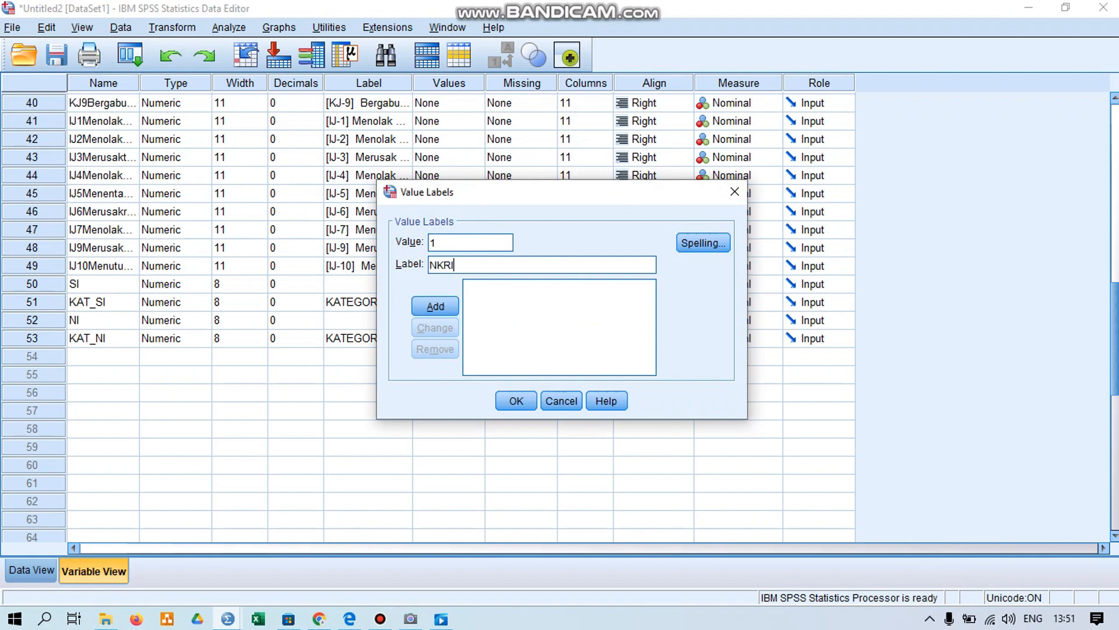
pyautogui.press('Return')
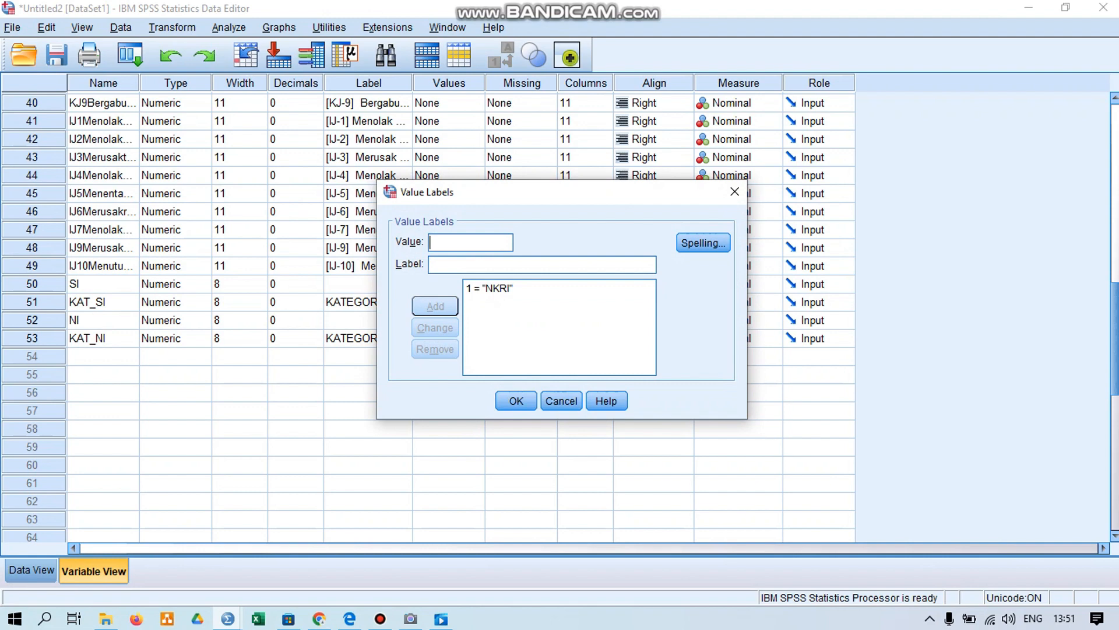
# Step: Label value 2 of KAT_NI as KHILAFAH and confirm the value labels
pyautogui.write('2')
pyautogui.press('Tab')
pyautogui.write('K')
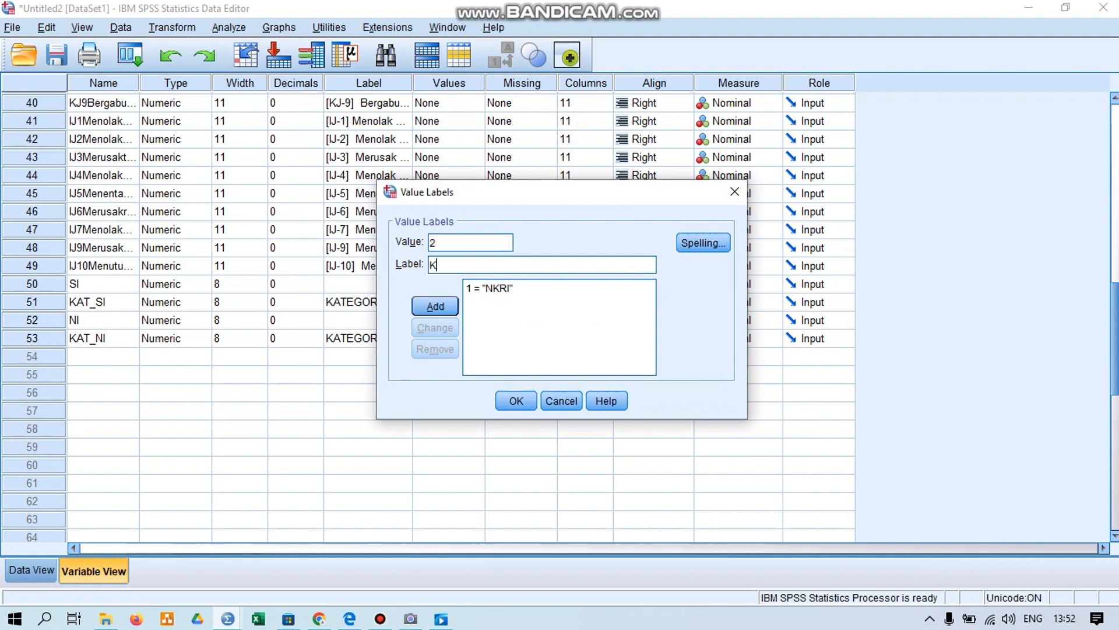
pyautogui.write('HILAFAH')
pyautogui.press('Return')
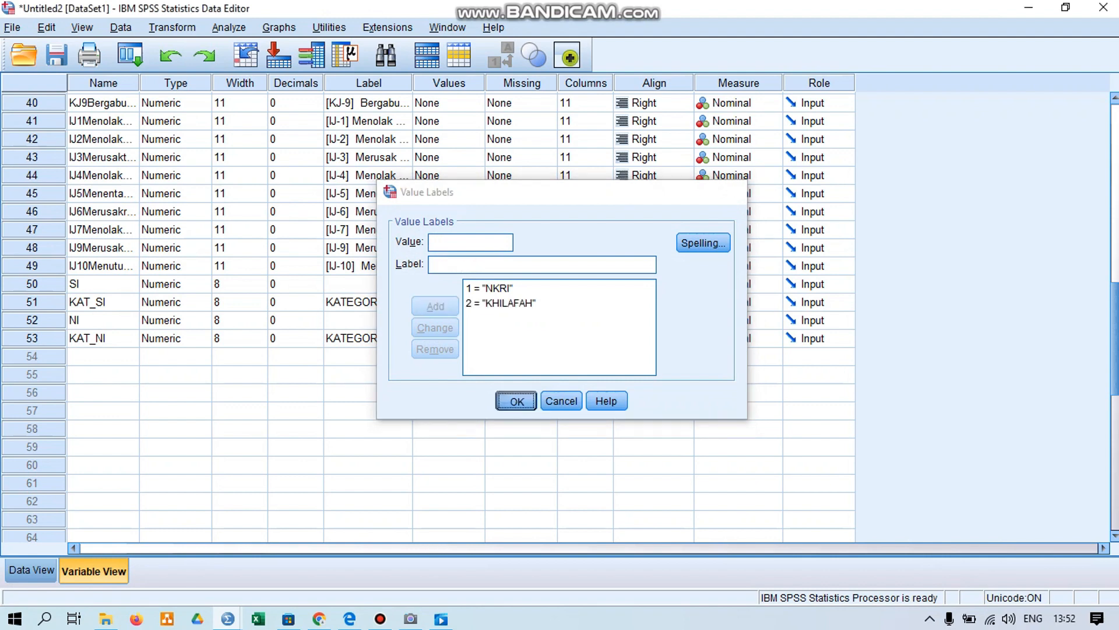
pyautogui.press('Return')
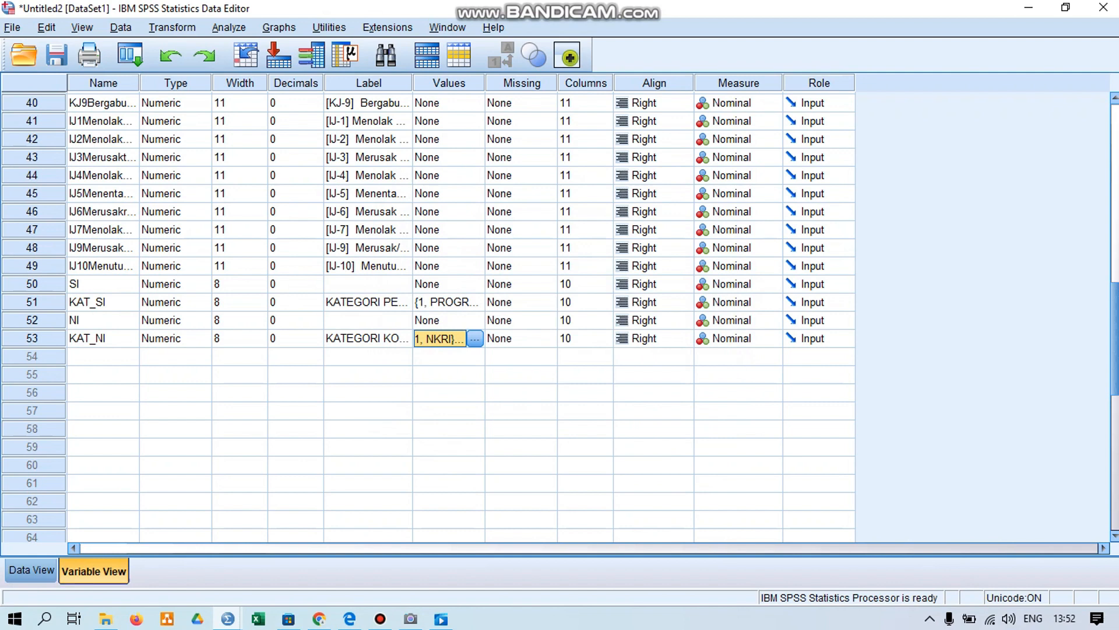
# Step: Return to the data, start a new Compute Variable and clear the previous NI target and expression
pyautogui.click(31, 569)
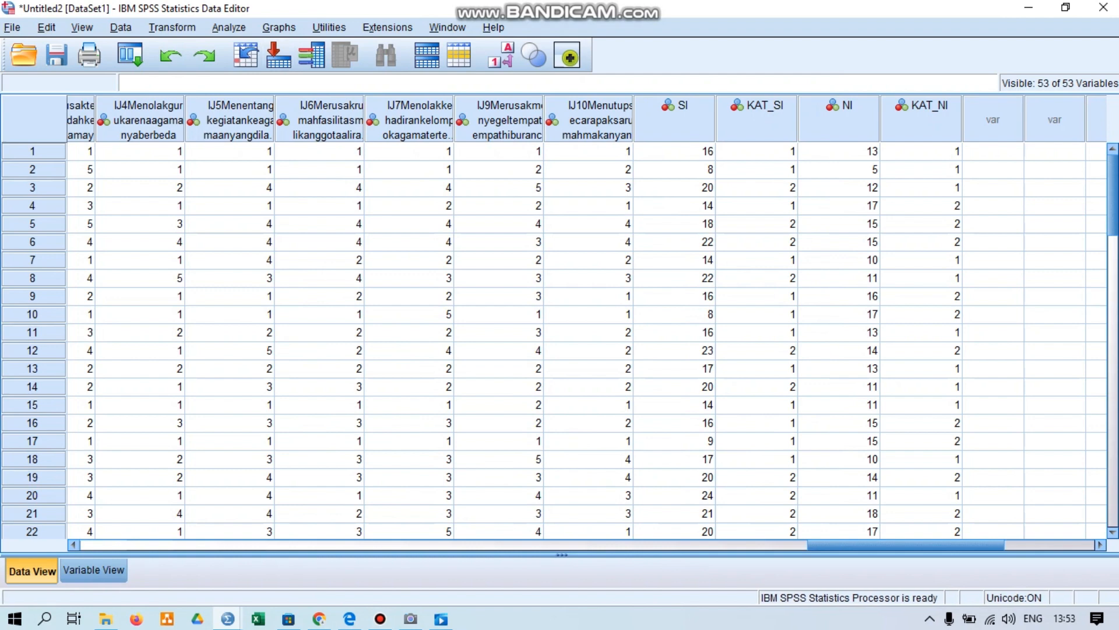
pyautogui.click(172, 27)
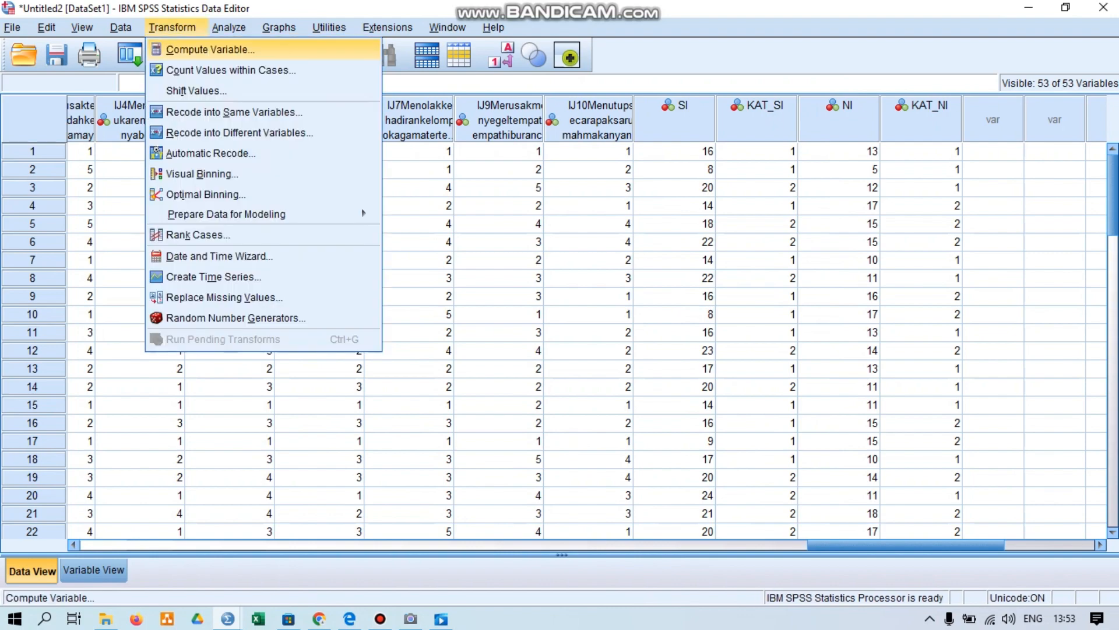
pyautogui.doubleClick(245, 52)
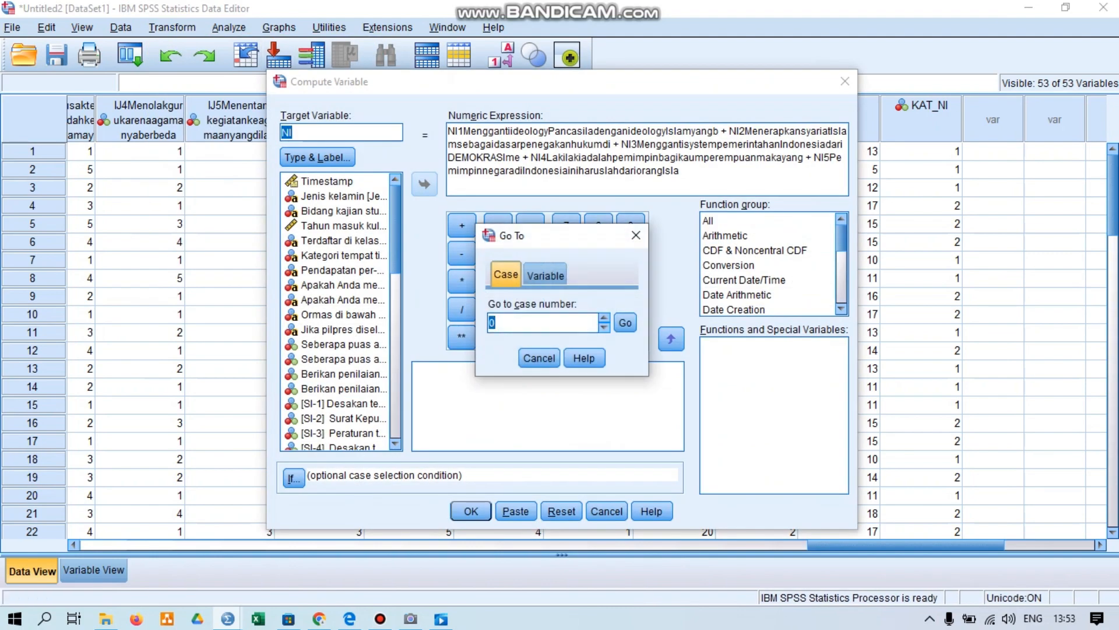
pyautogui.click(636, 235)
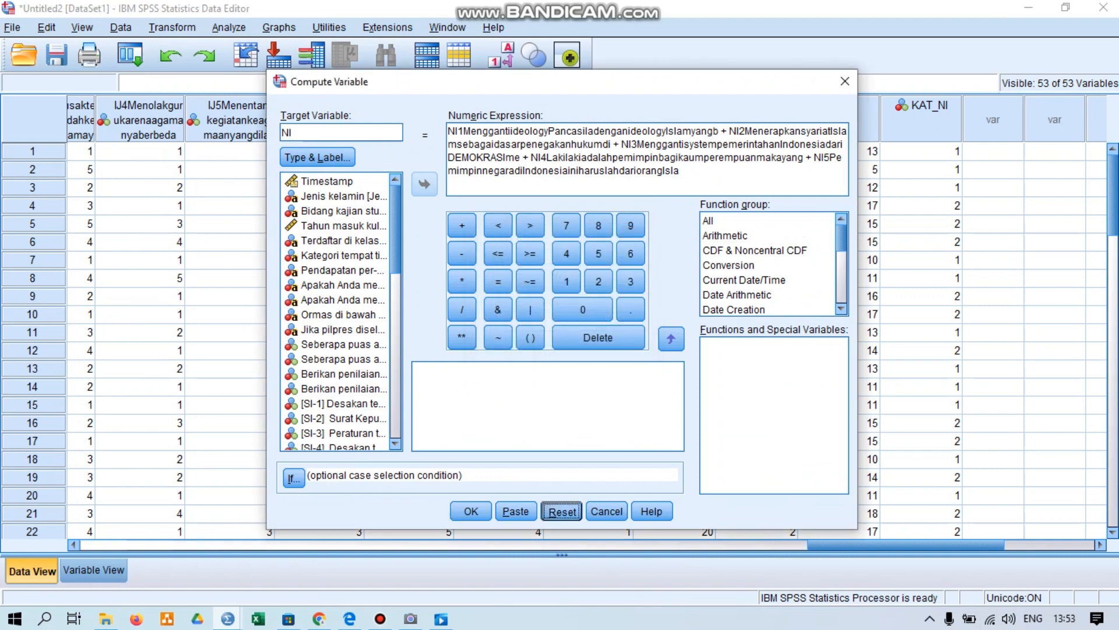
pyautogui.click(562, 511)
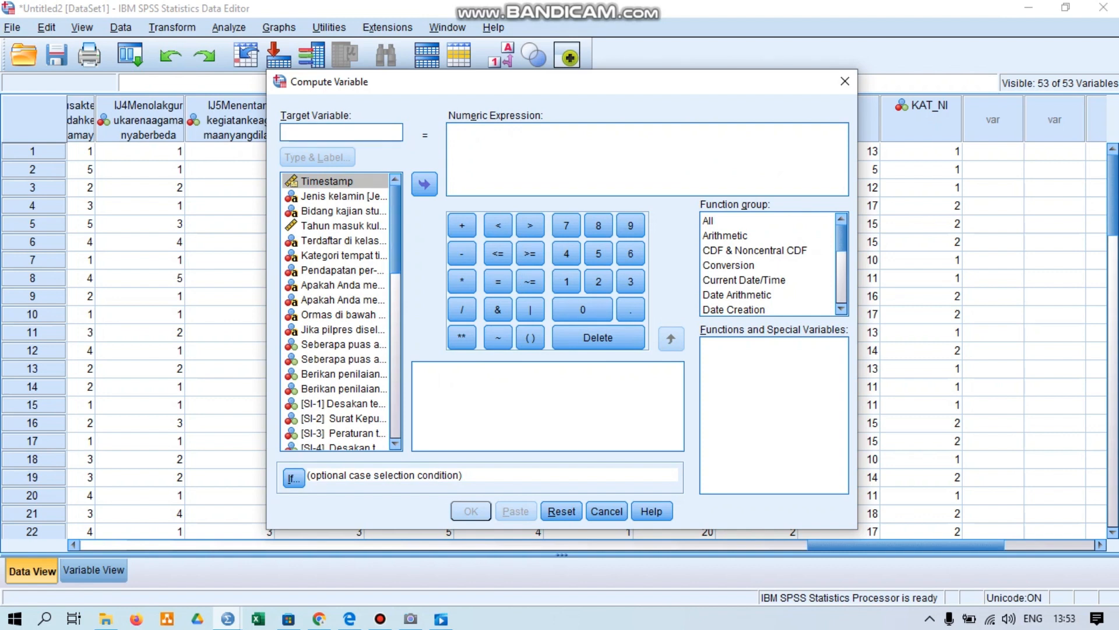
# Step: Name the target variable JI and begin its numeric expression with item JI-1 followed by a plus sign
pyautogui.write('JI')
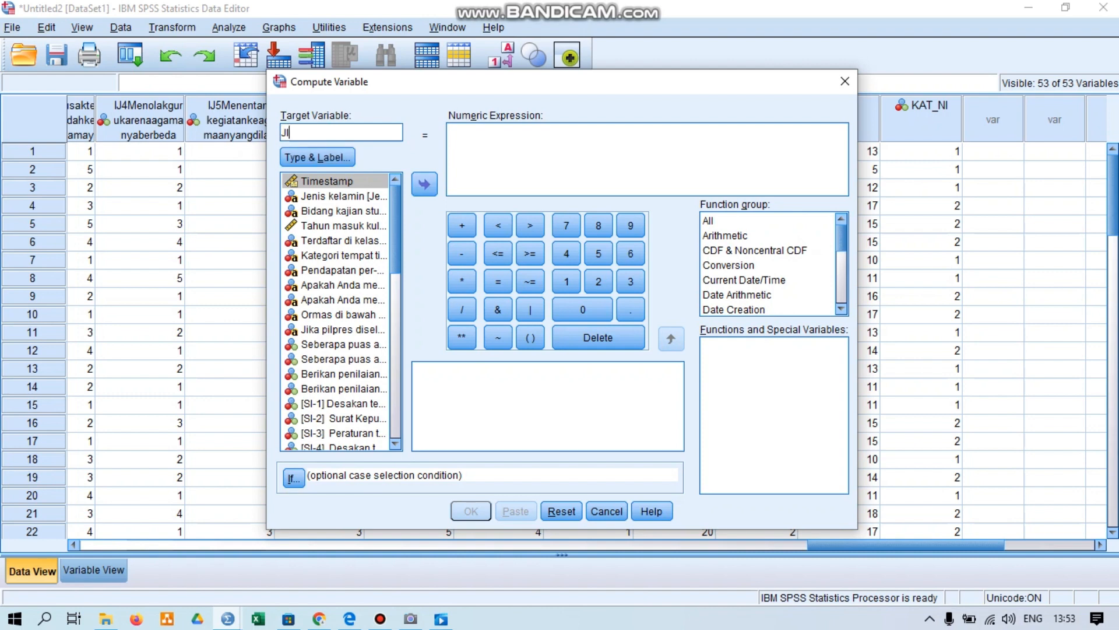
pyautogui.scroll(-4, 336, 312)
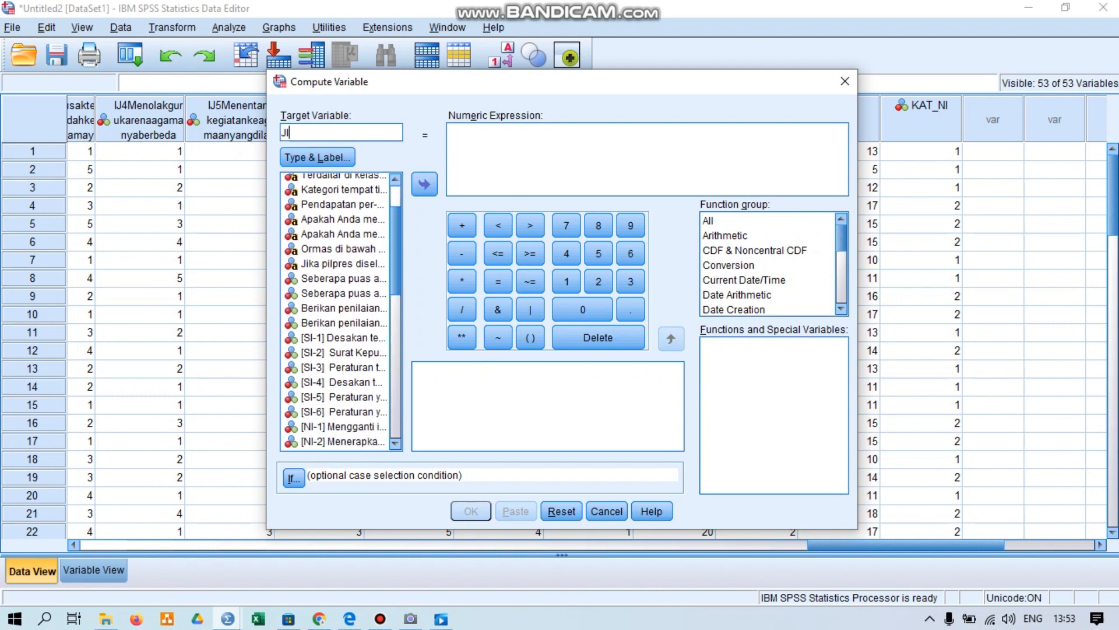
pyautogui.scroll(-2, 335, 312)
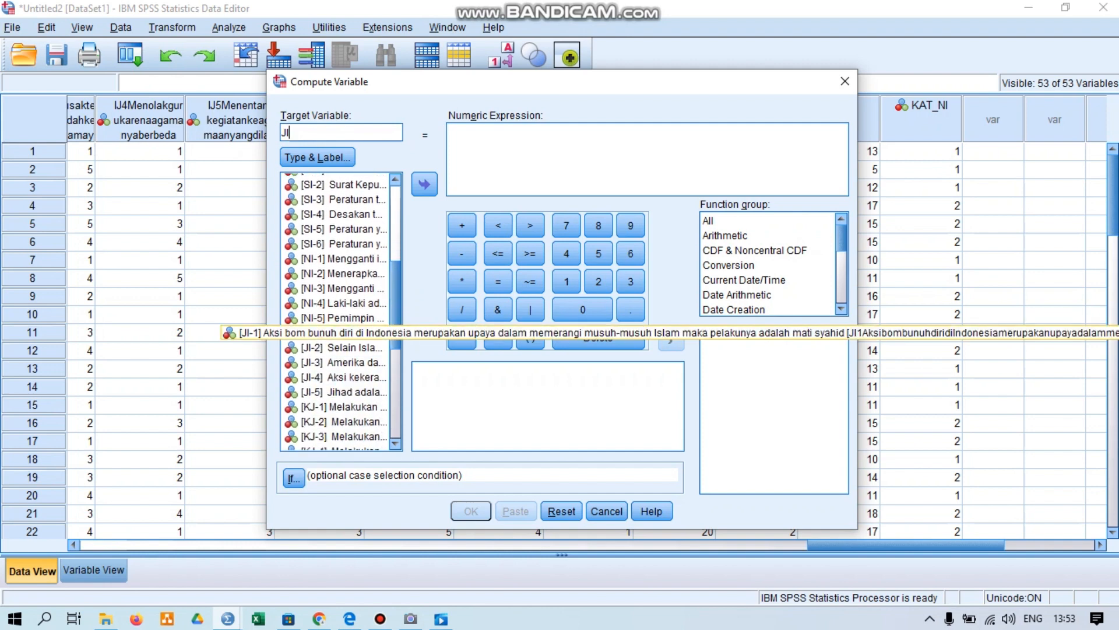
pyautogui.click(341, 332)
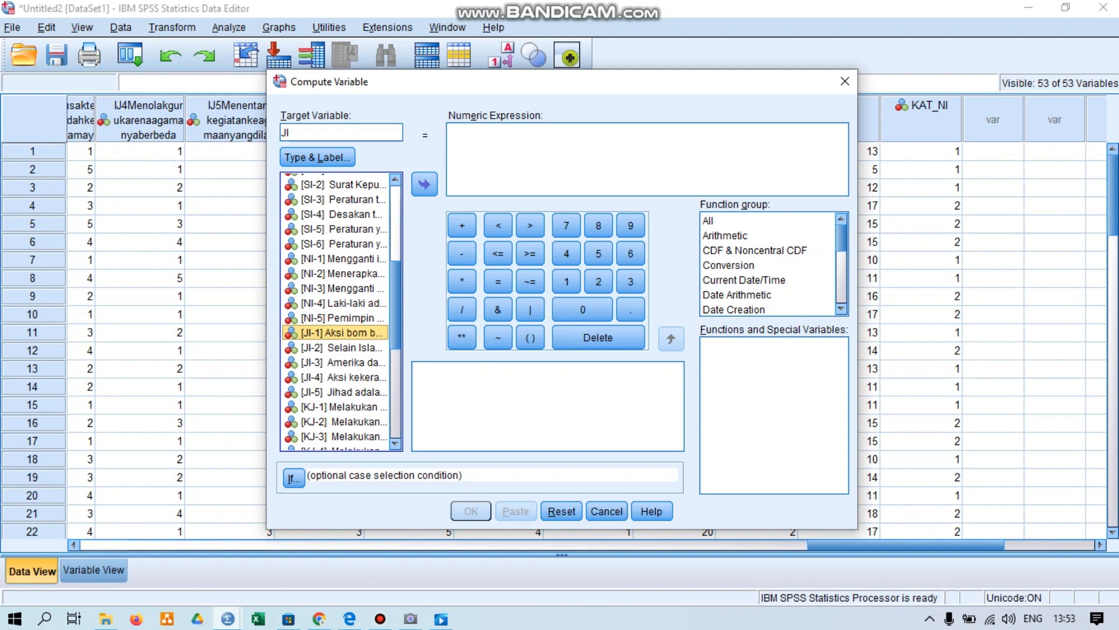
pyautogui.click(424, 184)
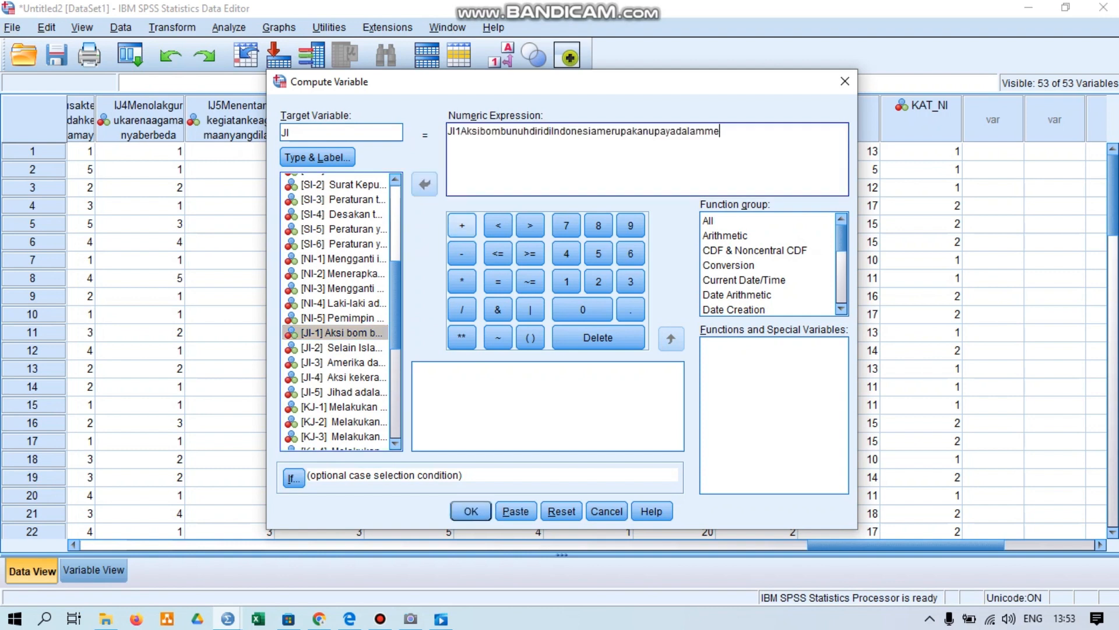
pyautogui.click(461, 226)
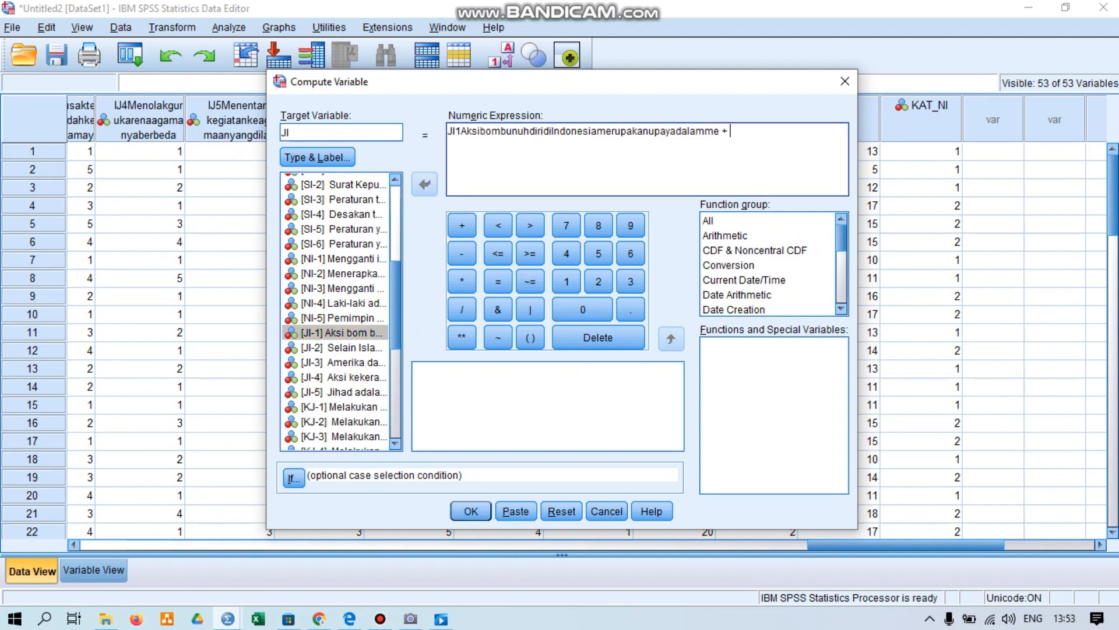
# Step: Complete the sum with items JI-2, JI-3, JI-4 and JI-5, run the computation and return to the data
pyautogui.click(341, 347)
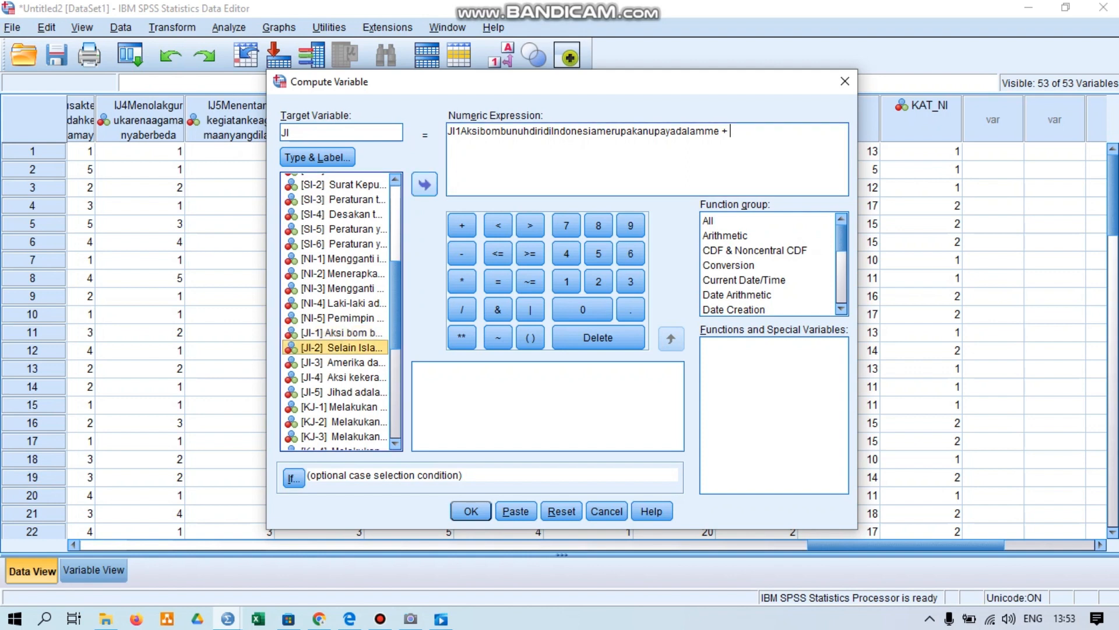
pyautogui.click(424, 184)
pyautogui.click(462, 225)
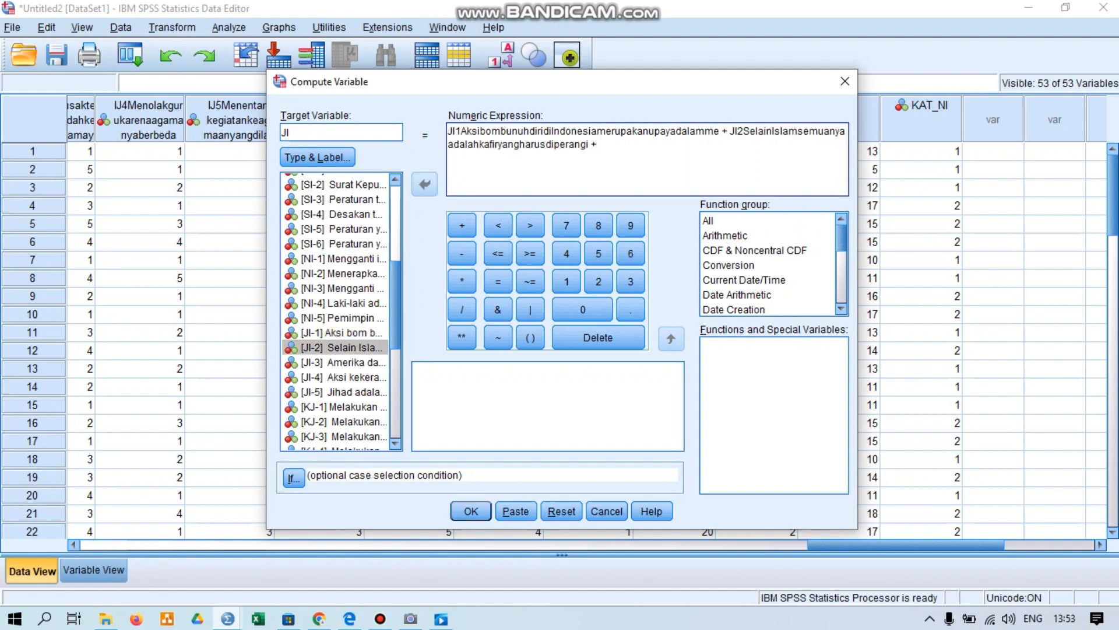
pyautogui.click(341, 362)
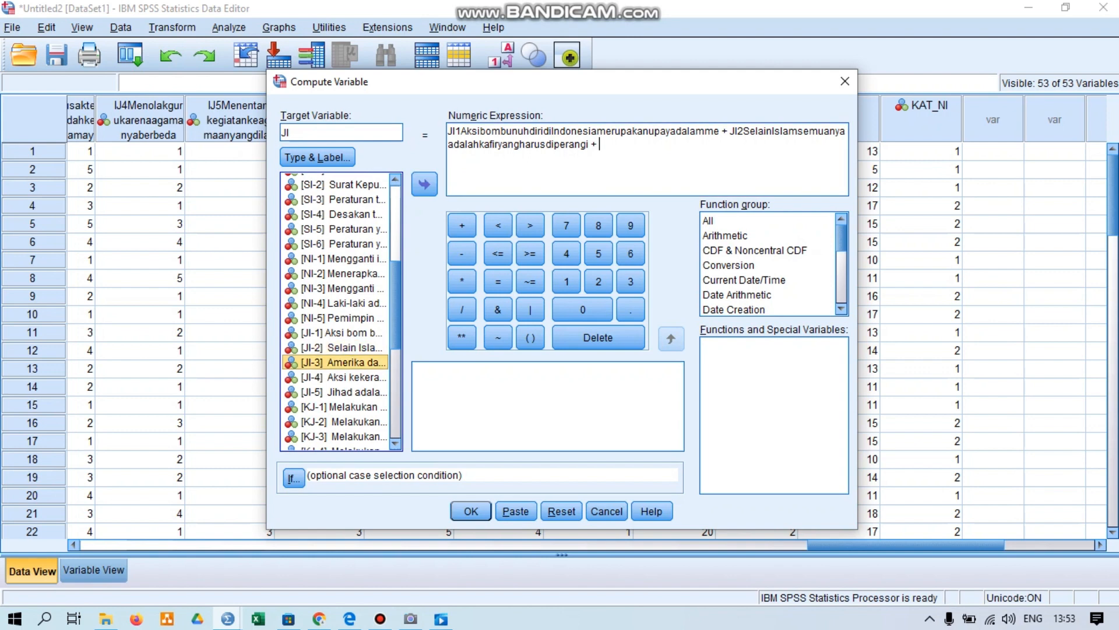
pyautogui.click(424, 185)
pyautogui.click(462, 226)
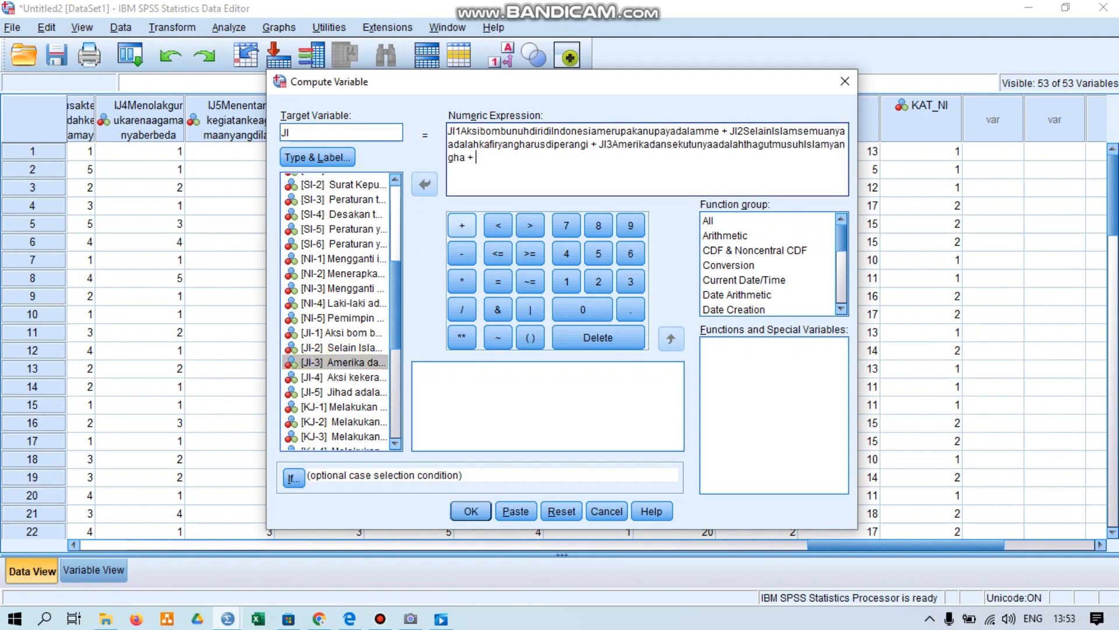
pyautogui.click(341, 378)
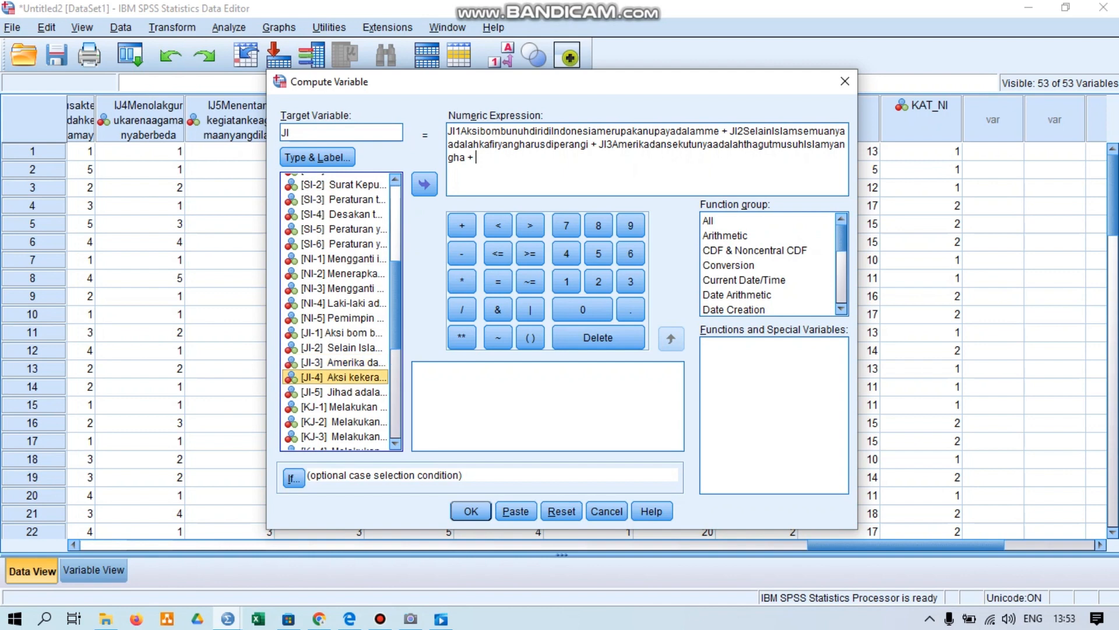
pyautogui.click(424, 184)
pyautogui.click(462, 225)
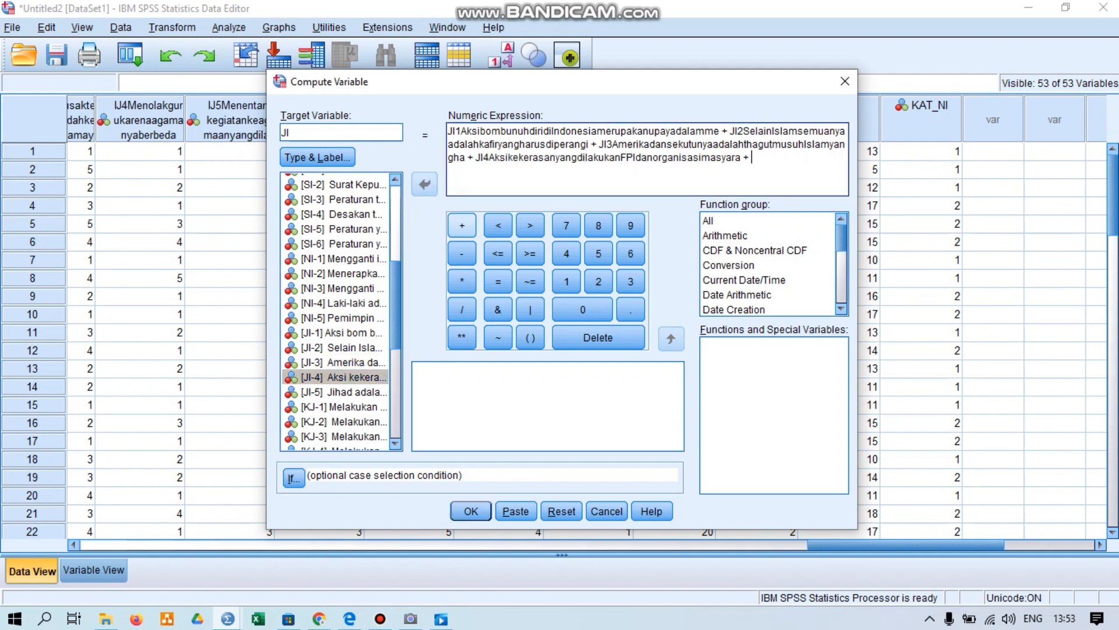
pyautogui.click(342, 392)
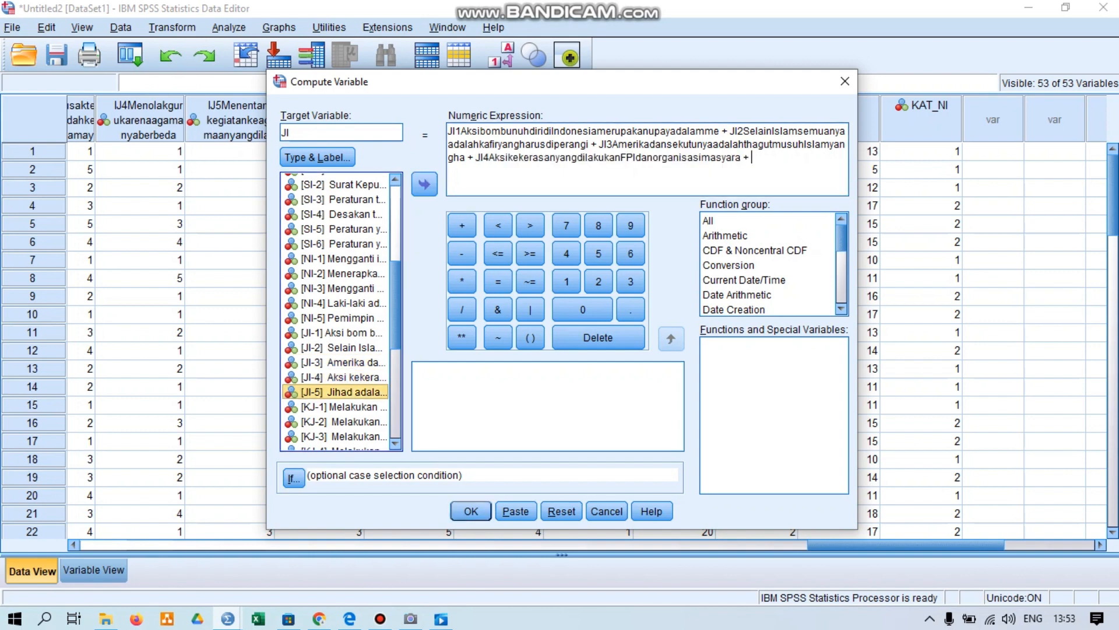
pyautogui.click(424, 185)
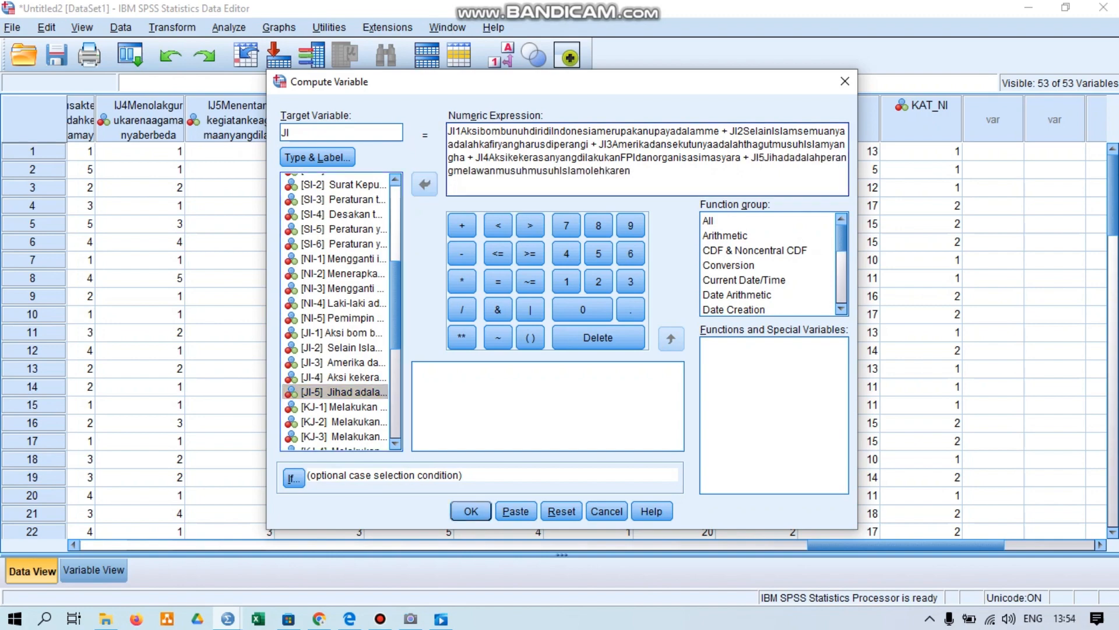
pyautogui.click(471, 511)
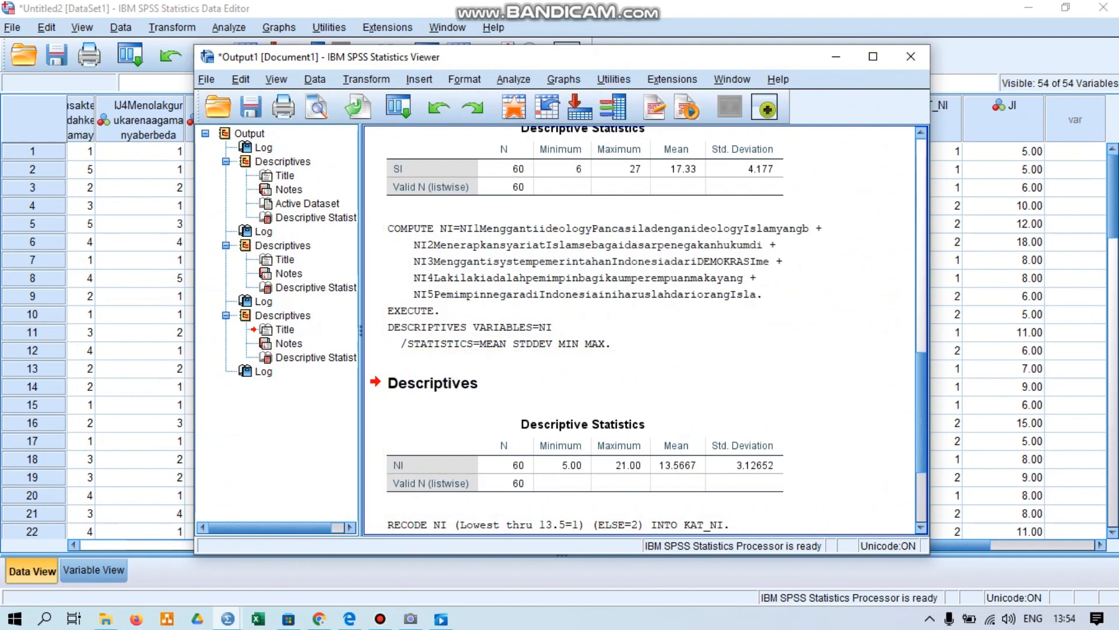
pyautogui.click(836, 57)
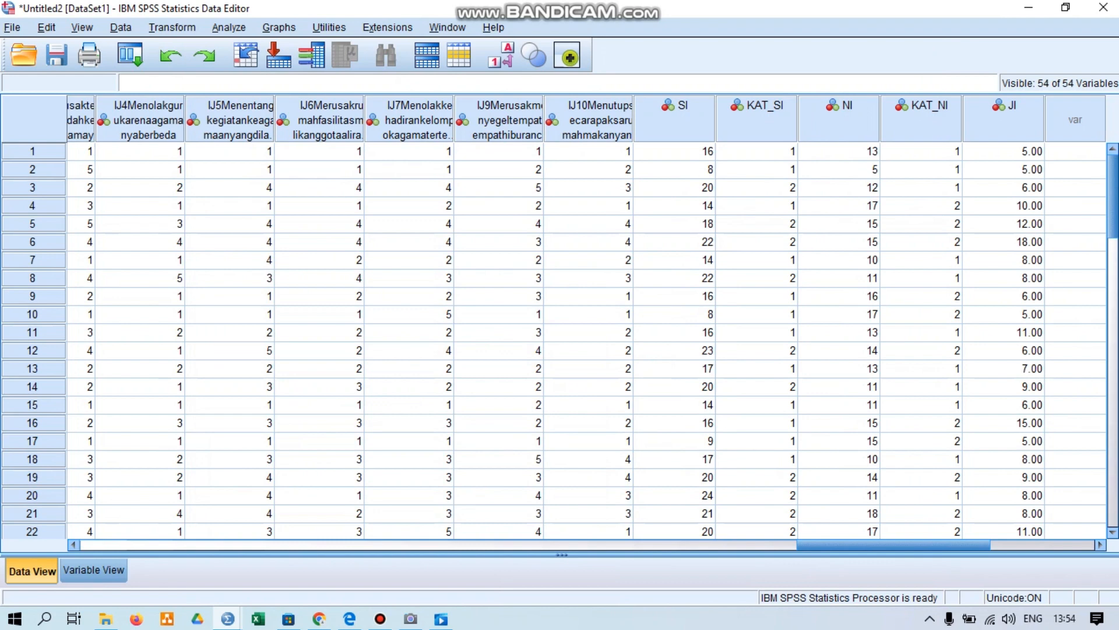
# Step: Start a new Descriptives analysis, clear its previous variable and select JI for it
pyautogui.hscroll(3, 583, 339)
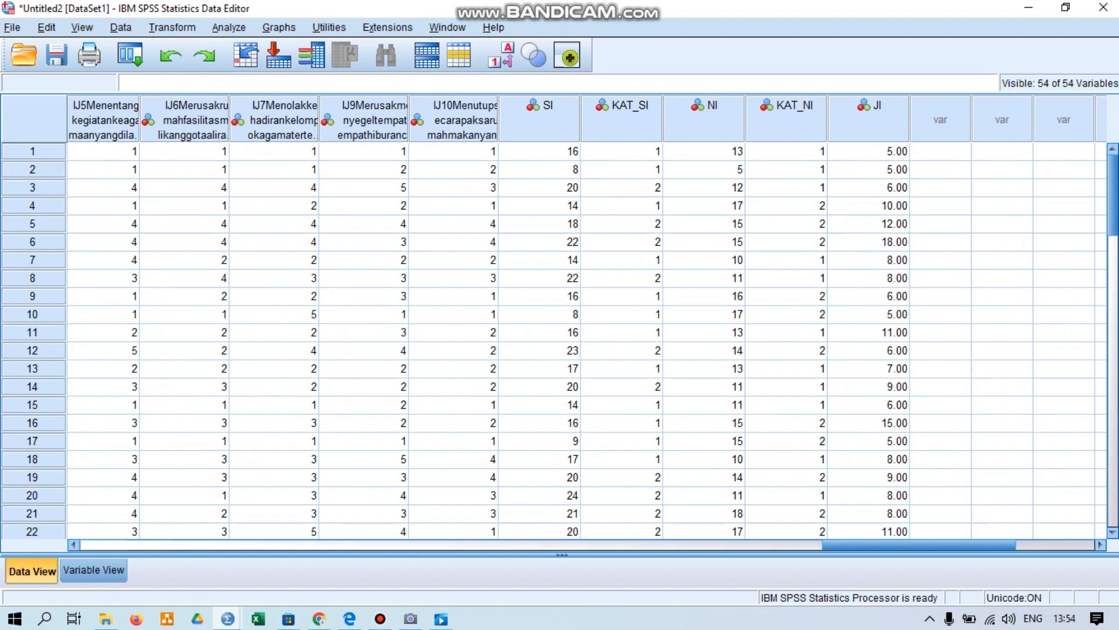
pyautogui.click(229, 27)
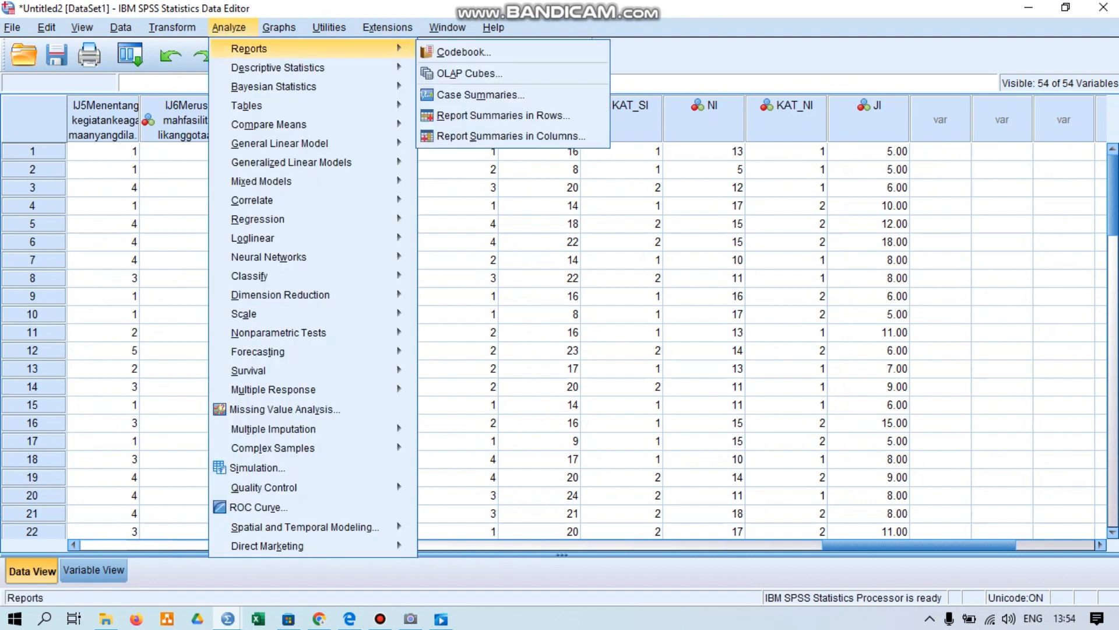
pyautogui.moveTo(278, 67)
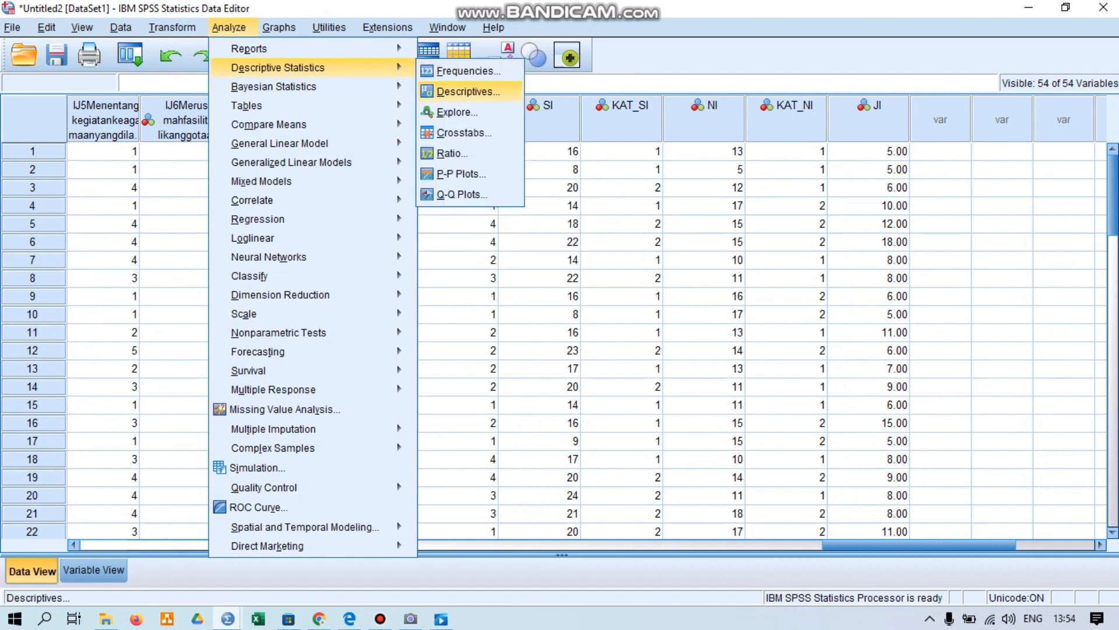
pyautogui.click(468, 91)
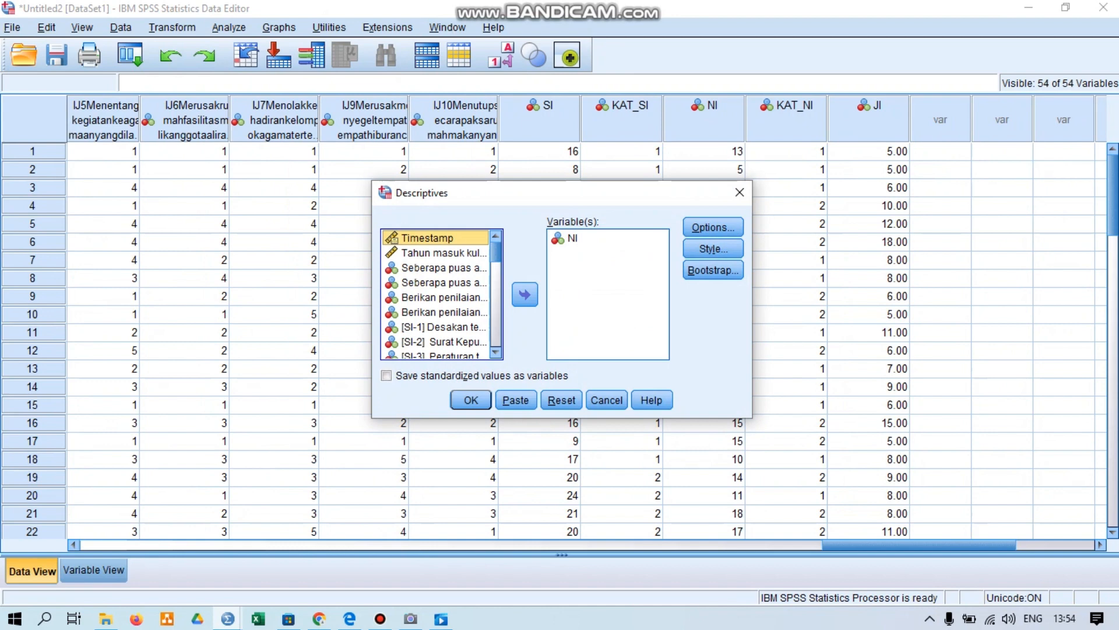
pyautogui.click(561, 400)
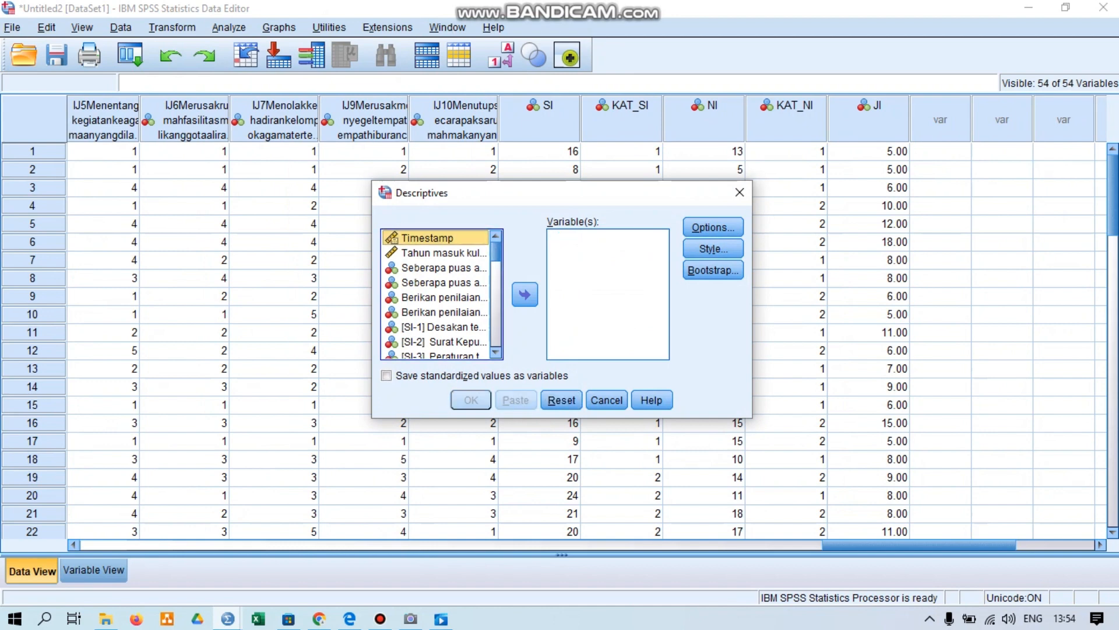
pyautogui.scroll(-15, 436, 294)
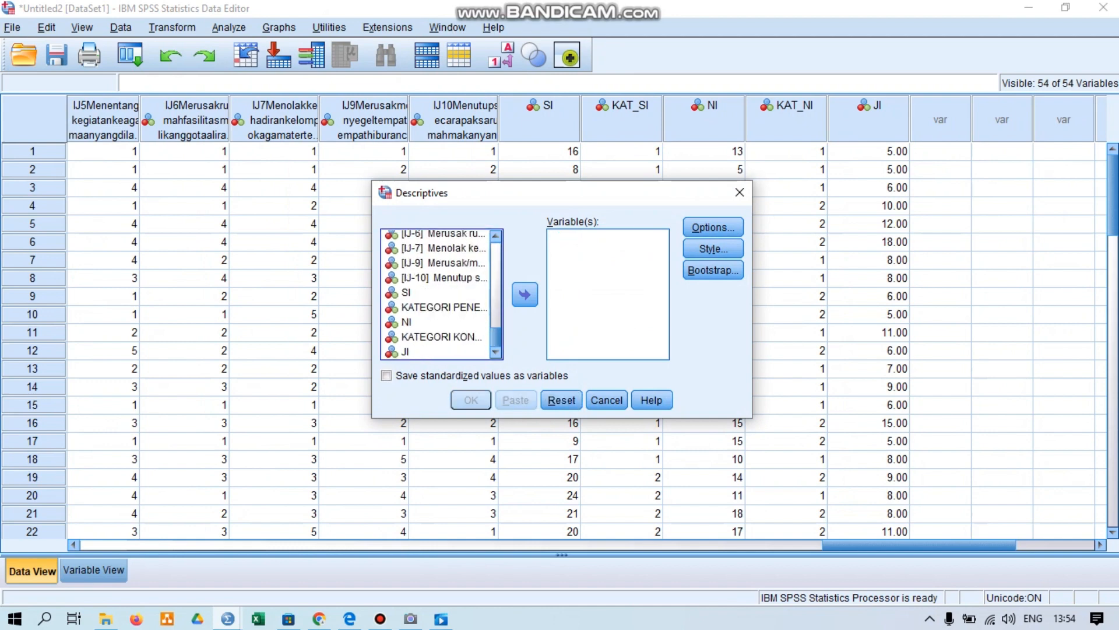
pyautogui.click(435, 352)
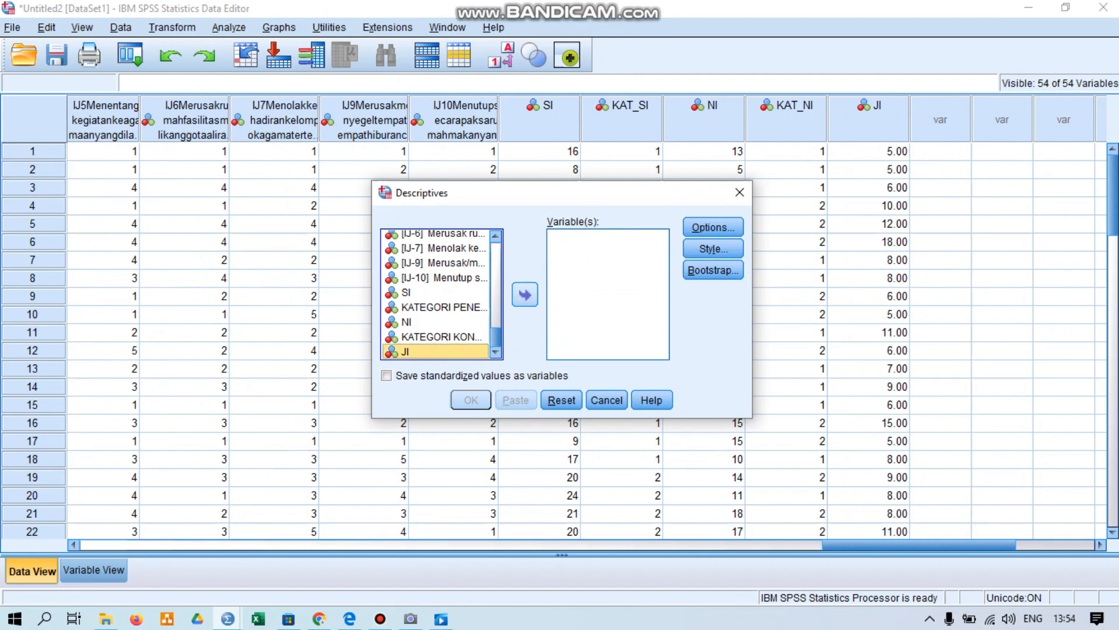
pyautogui.click(525, 294)
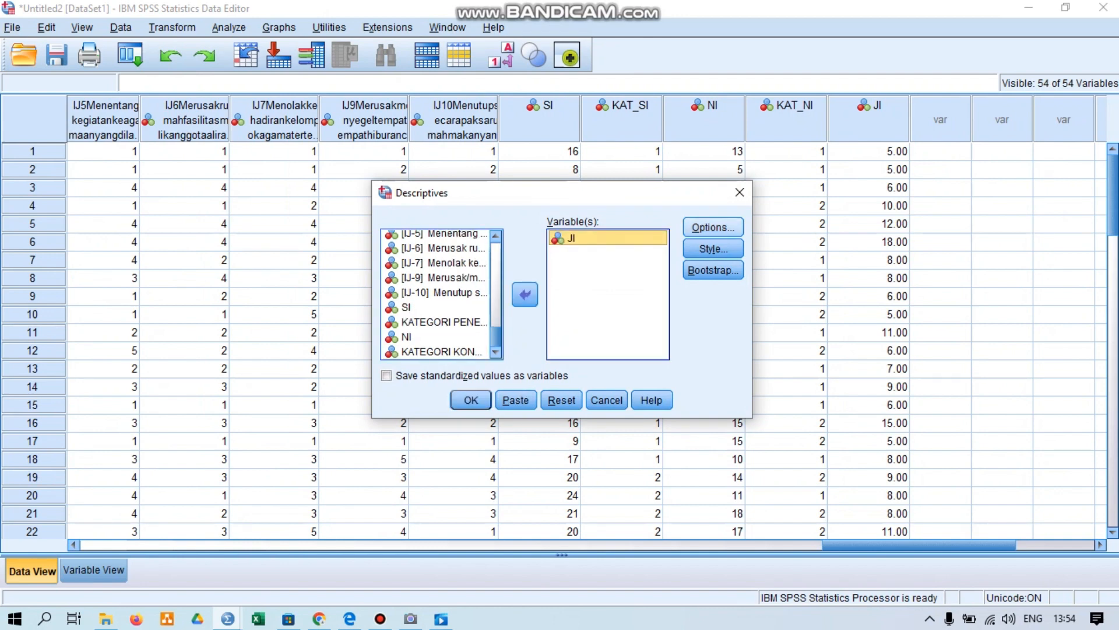
# Step: Run the descriptives for JI with mean, standard deviation, minimum and maximum, then put the output window away
pyautogui.click(713, 228)
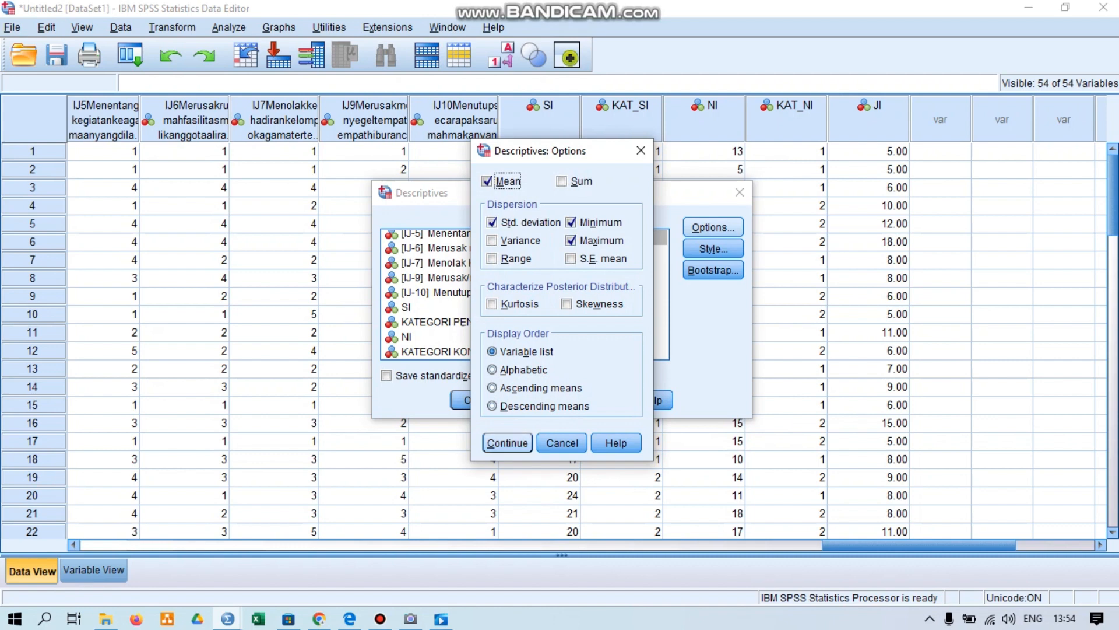
pyautogui.press('Return')
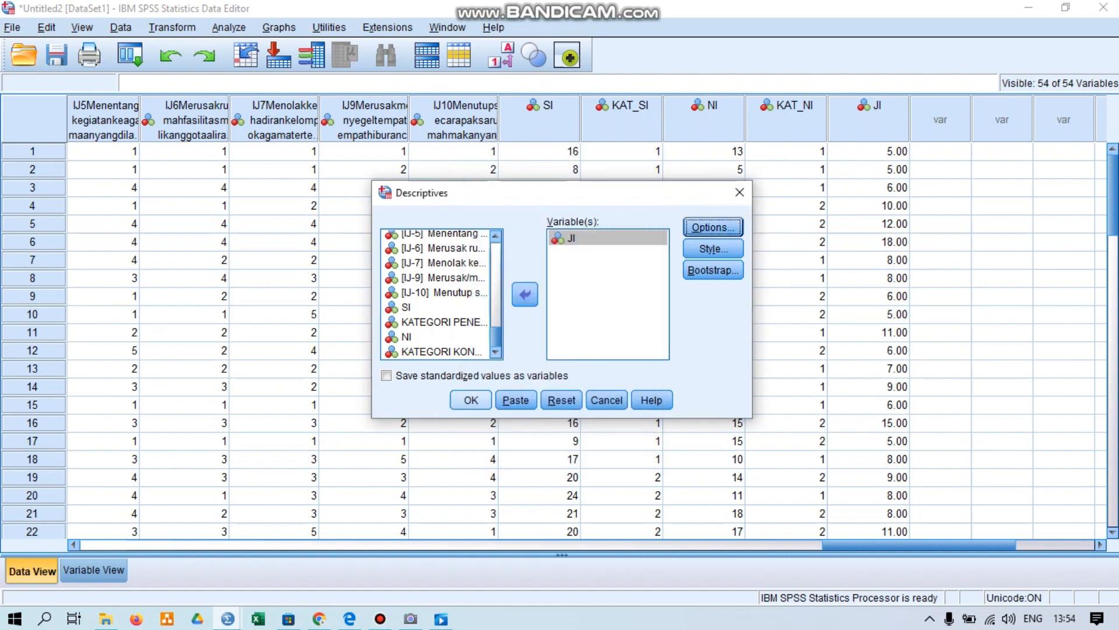
pyautogui.press('Return')
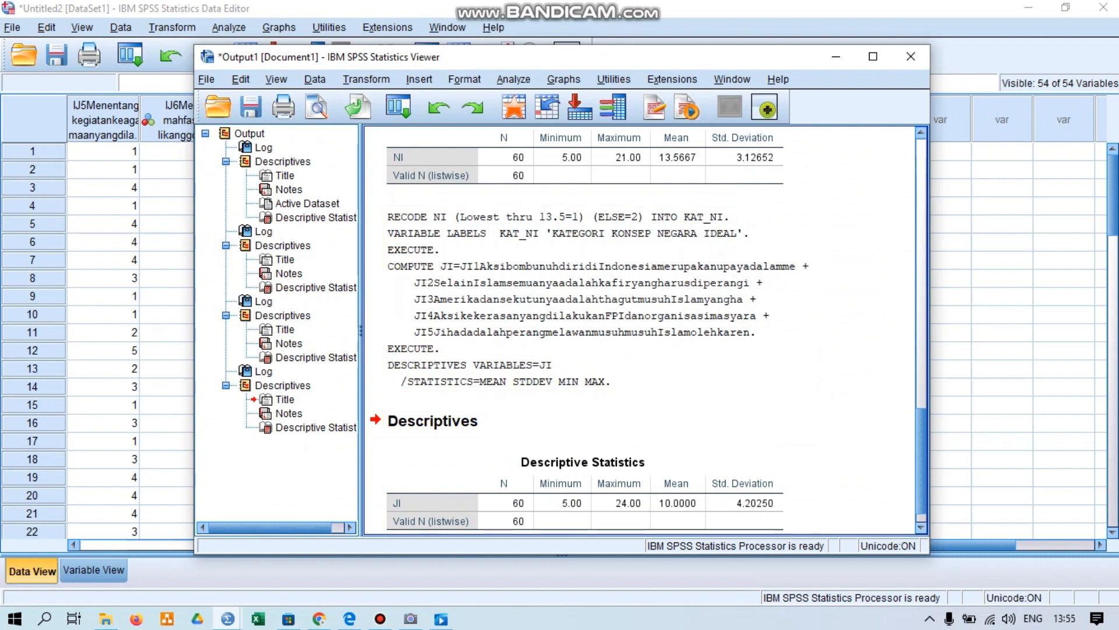
pyautogui.click(836, 57)
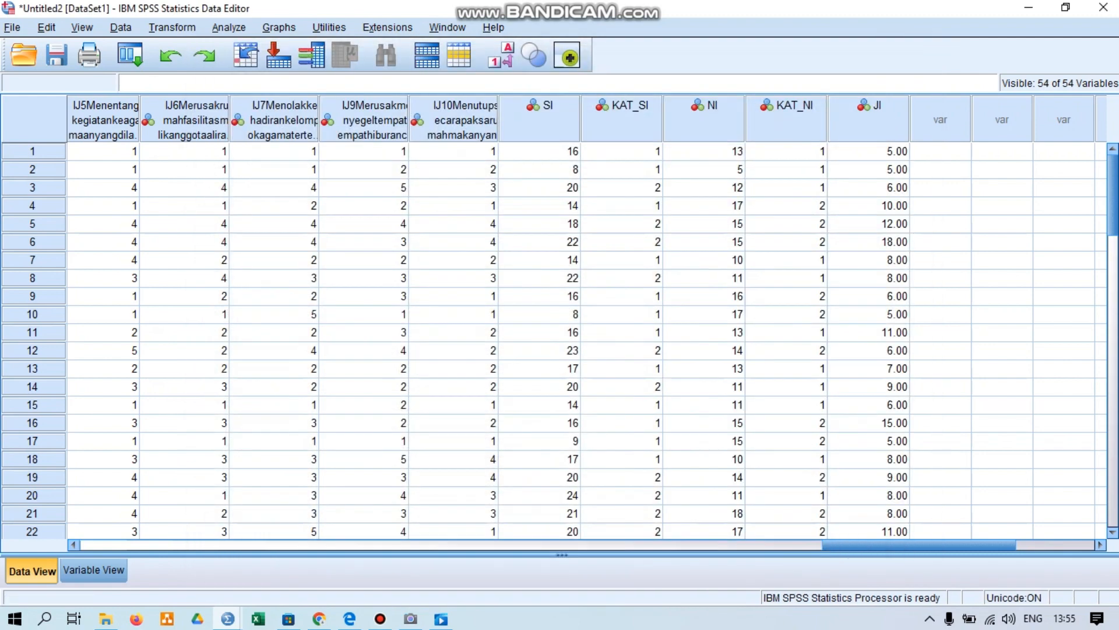
# Step: Start Recode into Different Variables, clear the previous NI recode and choose JI as the input variable
pyautogui.click(172, 28)
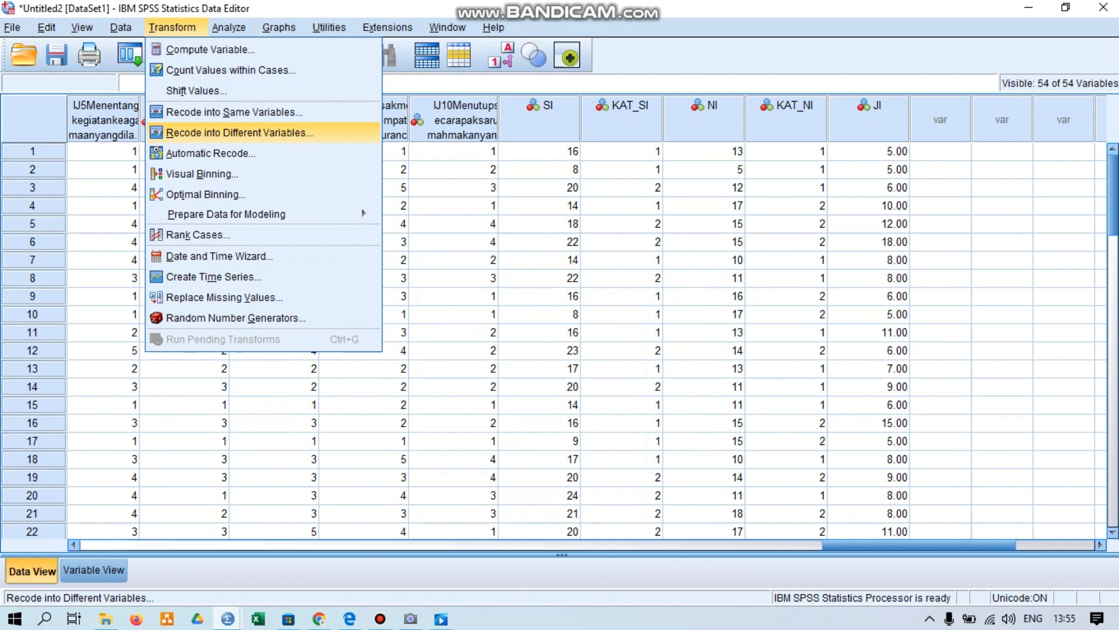
pyautogui.click(239, 132)
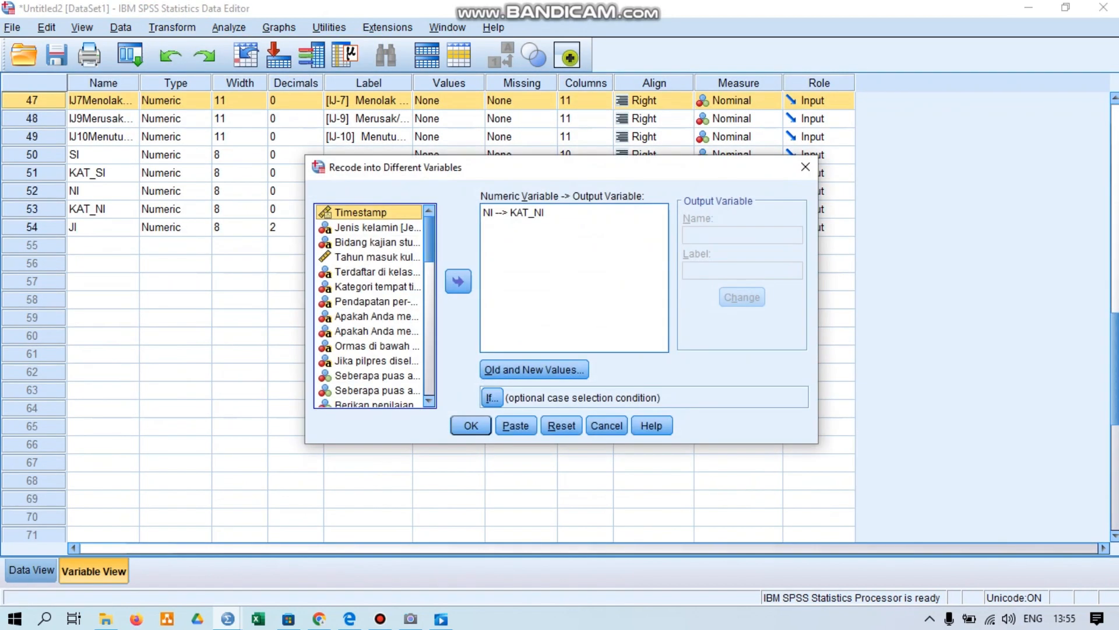
pyautogui.click(561, 426)
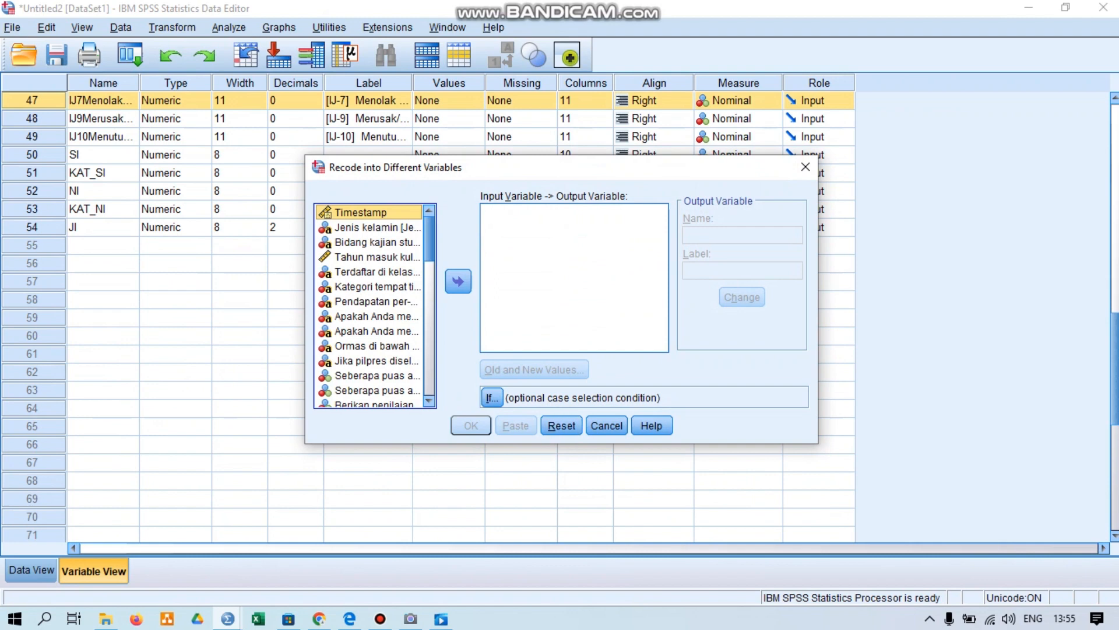
pyautogui.scroll(-10, 375, 305)
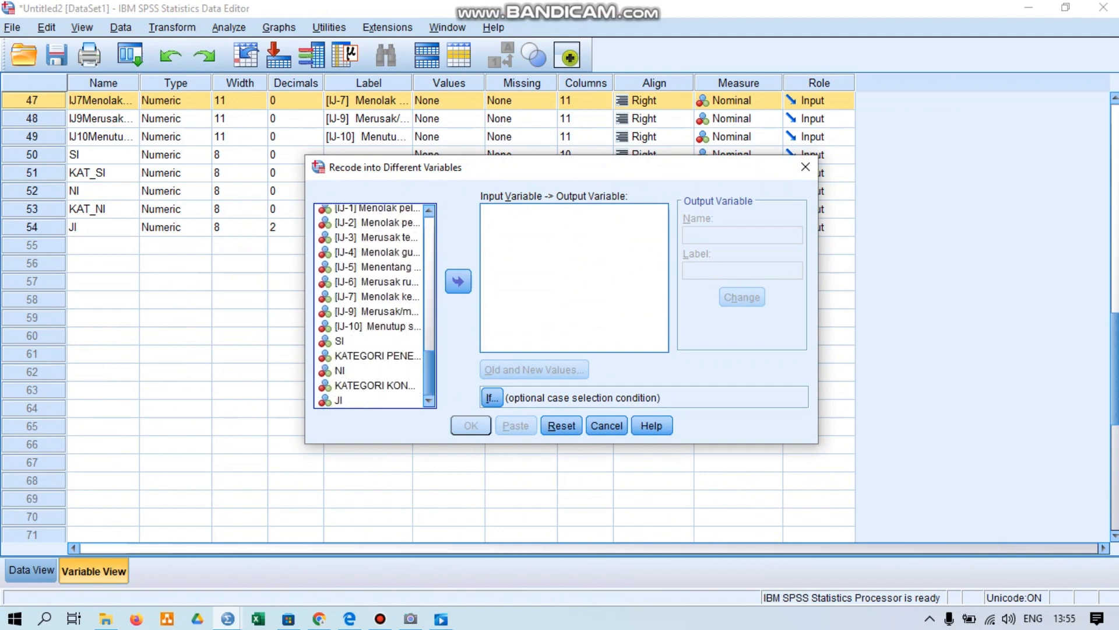
pyautogui.click(369, 400)
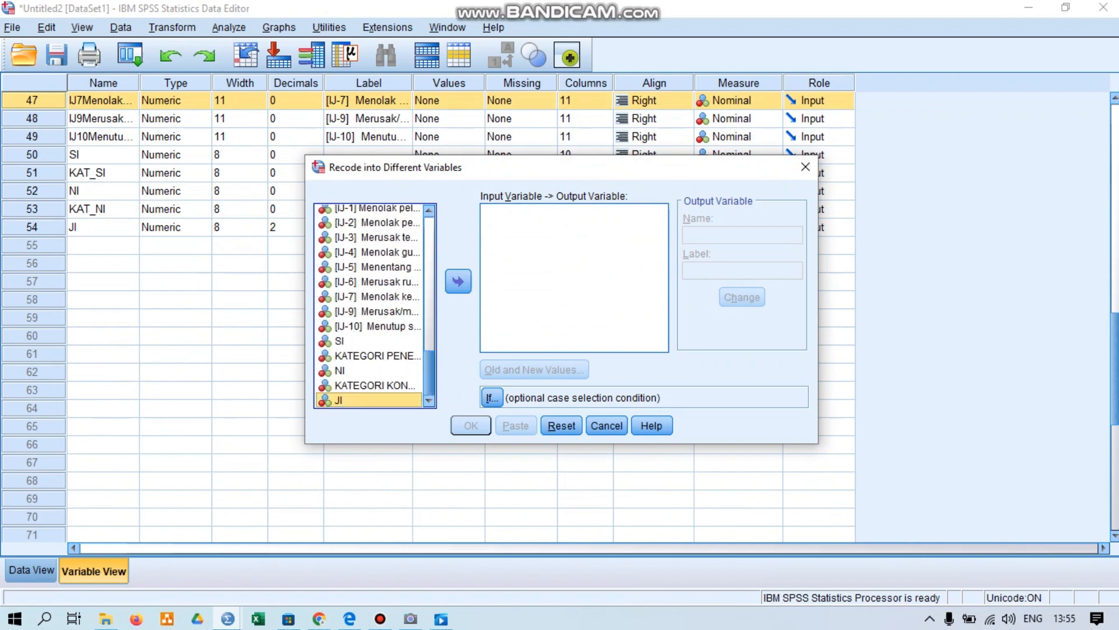
pyautogui.click(458, 282)
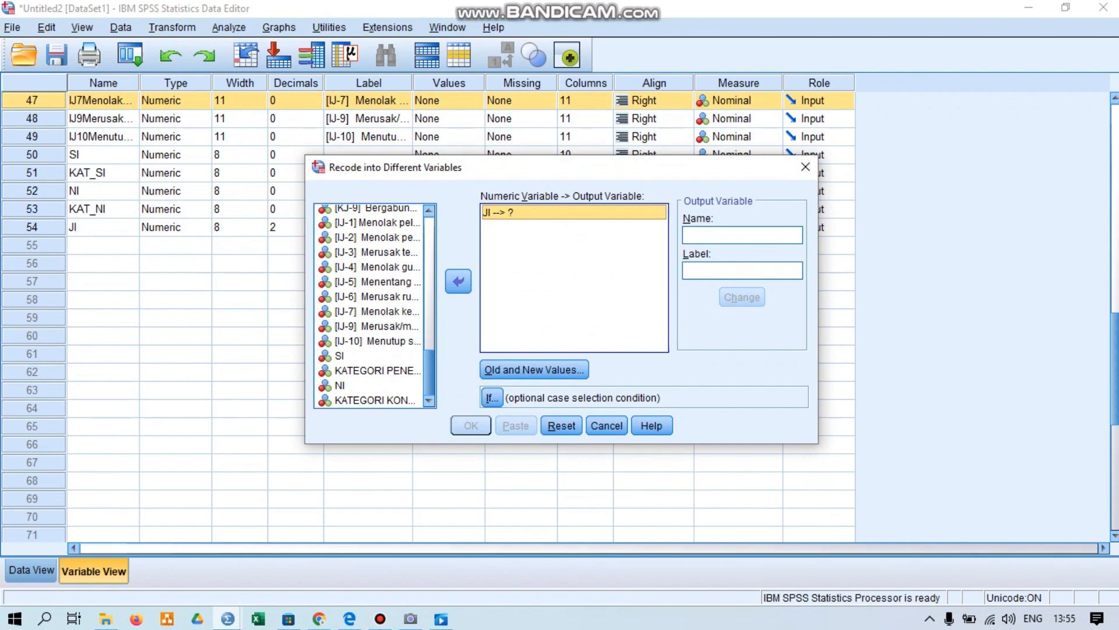
# Step: Name the output variable KAT_JI, label it KATEGORI KONSEP JIHAD ISLAM and apply it to the JI recode
pyautogui.click(742, 235)
pyautogui.write('KAT')
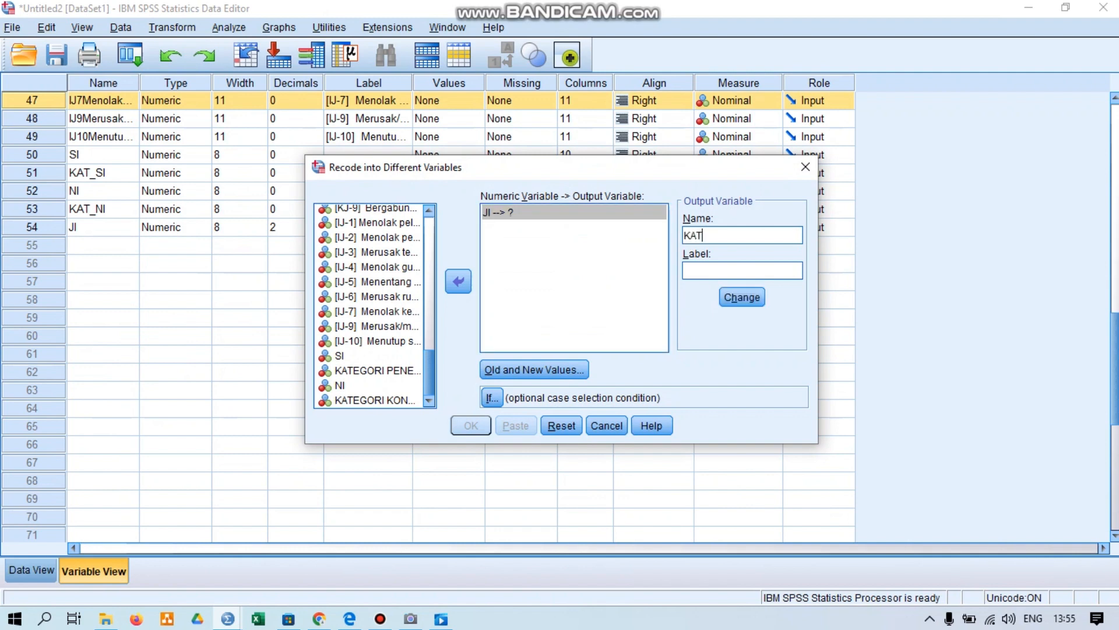
pyautogui.write('_')
pyautogui.write('J')
pyautogui.write('I')
pyautogui.write('KATEG')
pyautogui.write('ORI KON')
pyautogui.write('SEP')
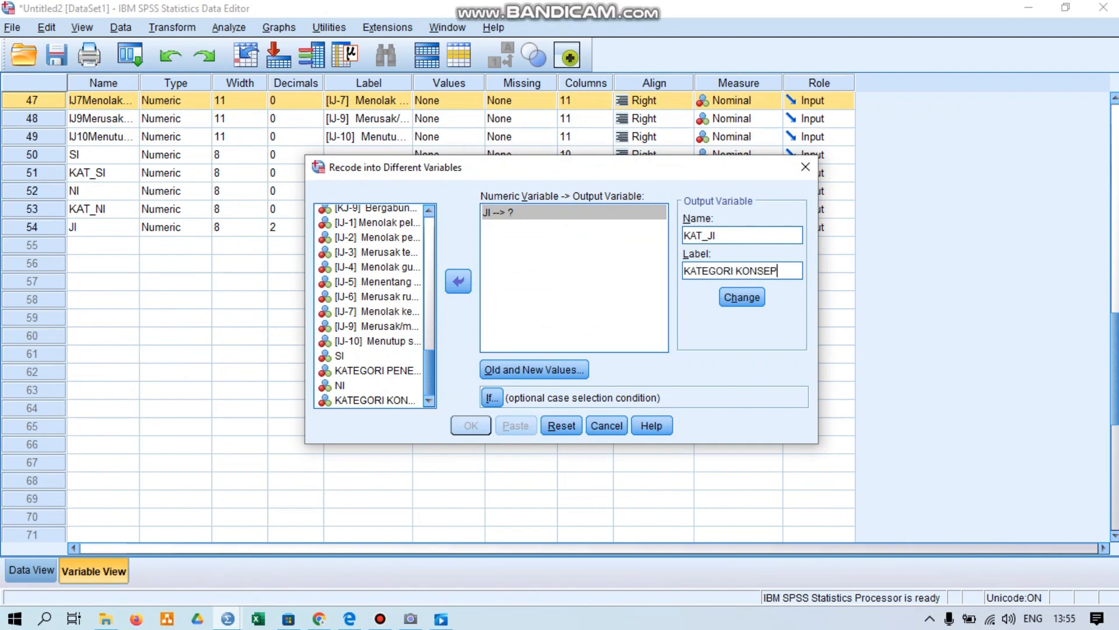
pyautogui.write(' JIHAD I')
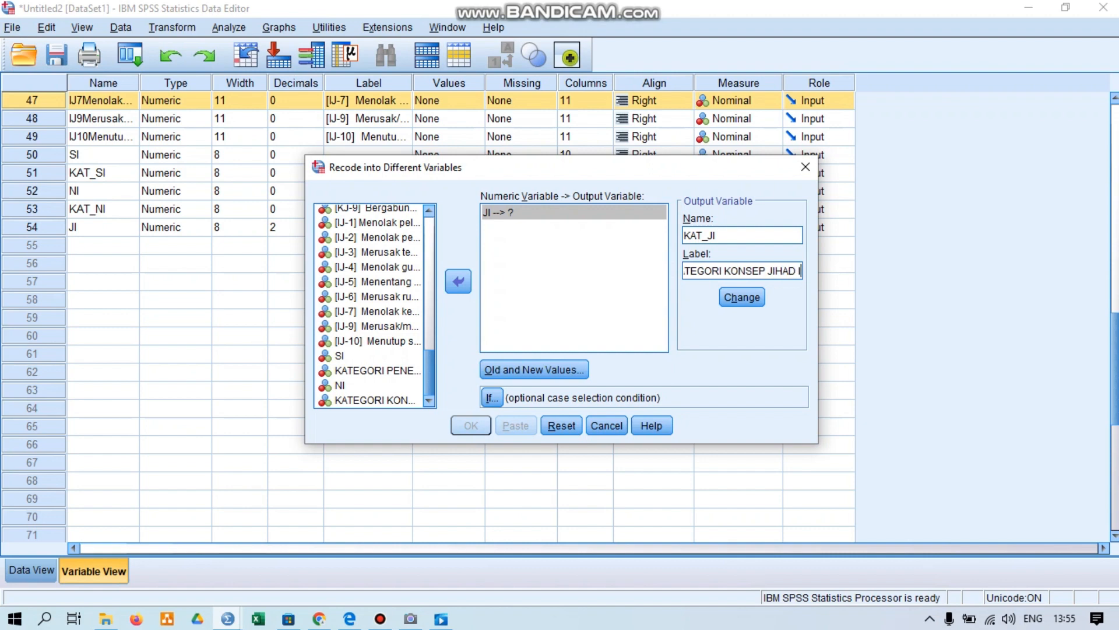
pyautogui.write('SLAM')
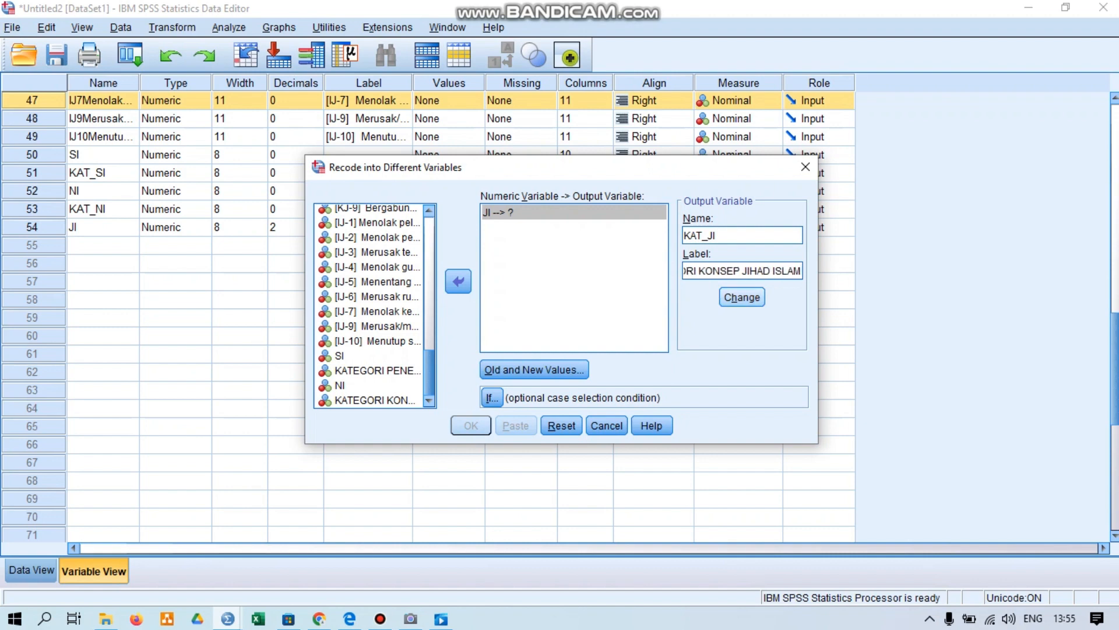
pyautogui.click(742, 298)
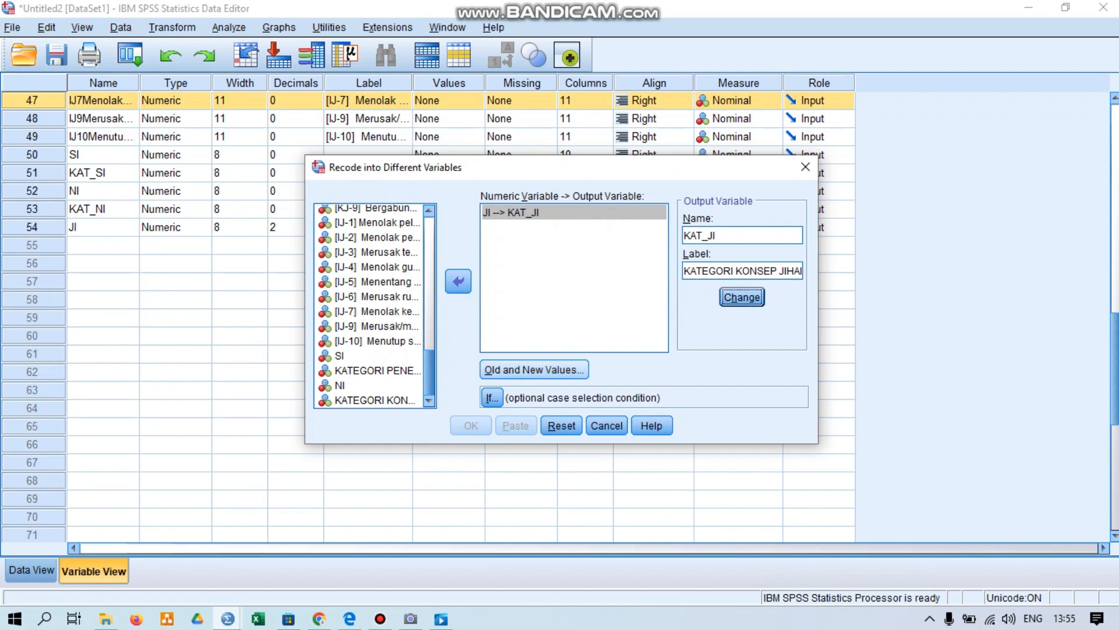
# Step: Define the first recode rule for KAT_JI, mapping the range from lowest through 10.0 to the new value 1
pyautogui.click(534, 369)
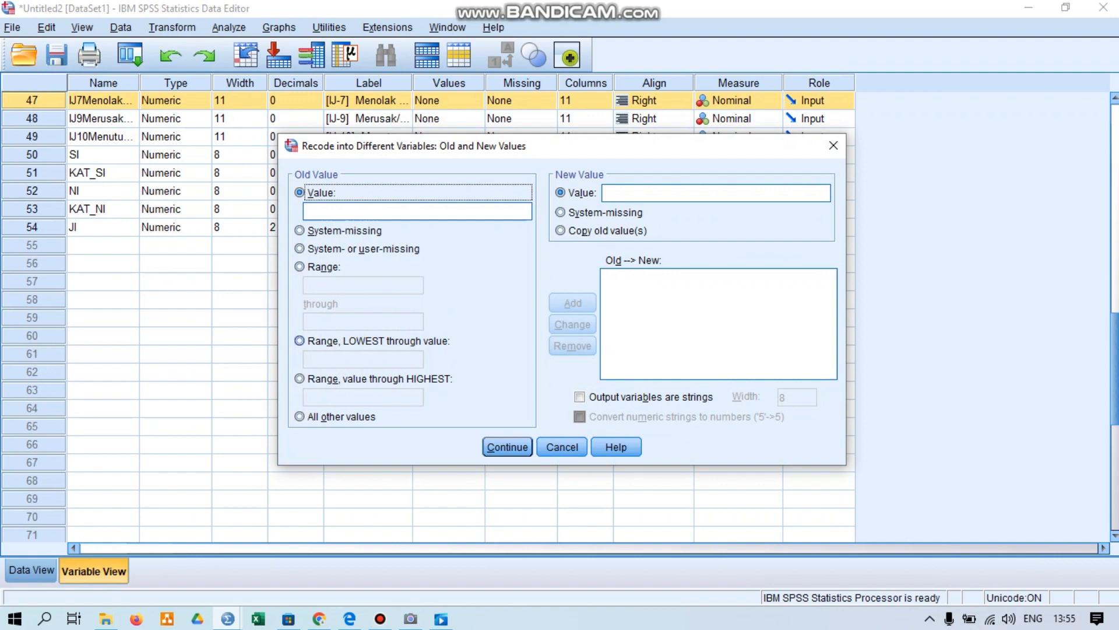
pyautogui.click(299, 341)
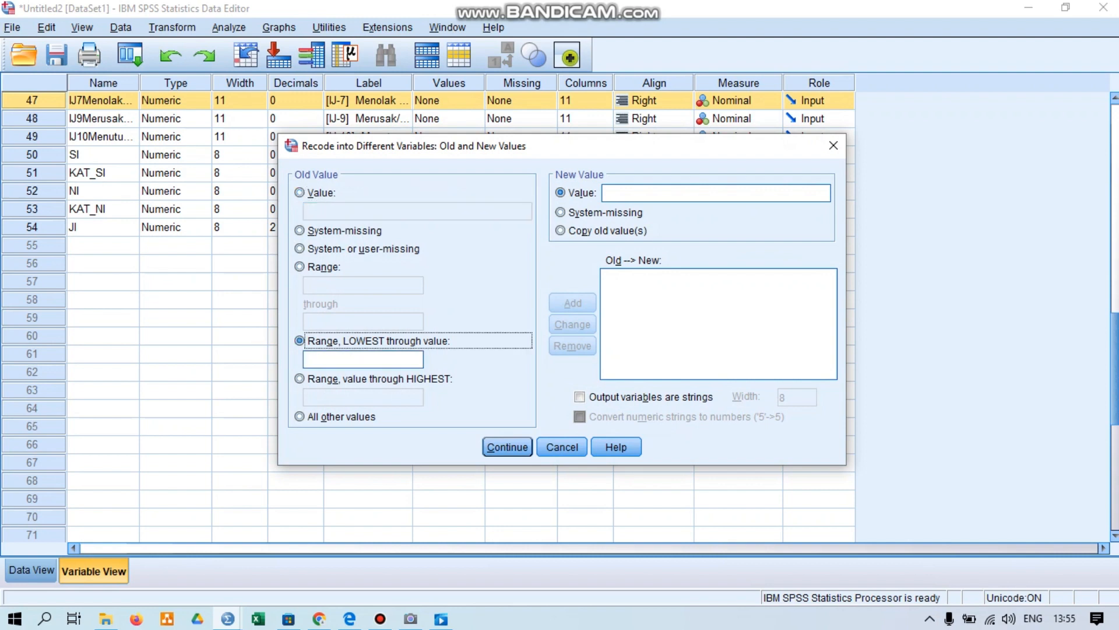
pyautogui.click(362, 359)
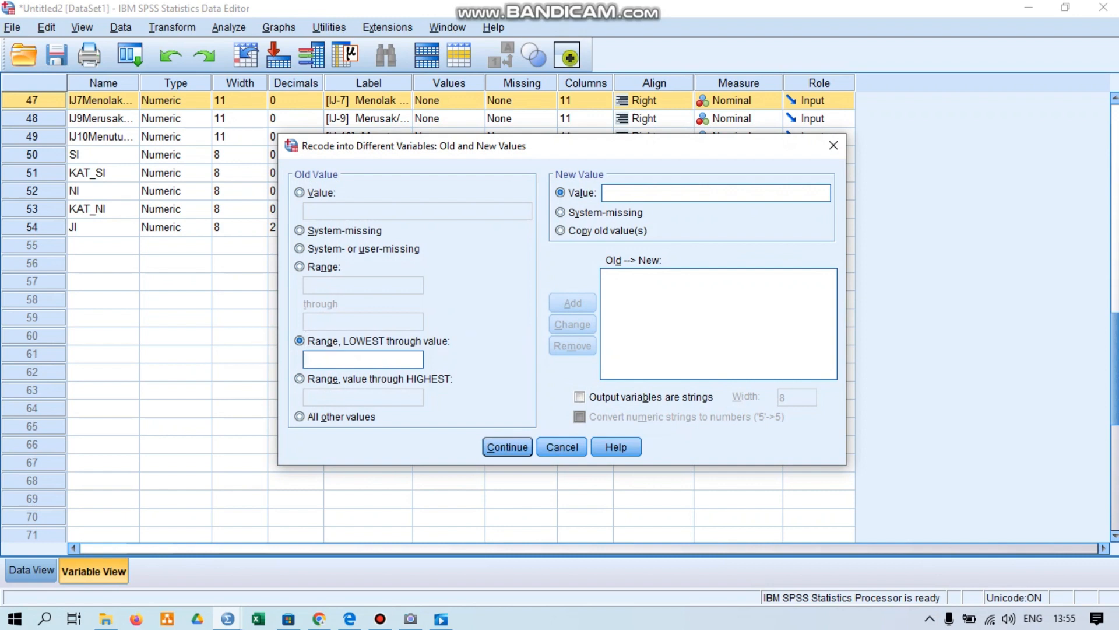
pyautogui.write('10.0')
pyautogui.click(652, 193)
pyautogui.write('1')
pyautogui.click(573, 304)
# Step: Map all other old values to 2, run the recode and put the output window away
pyautogui.write('2')
pyautogui.click(300, 416)
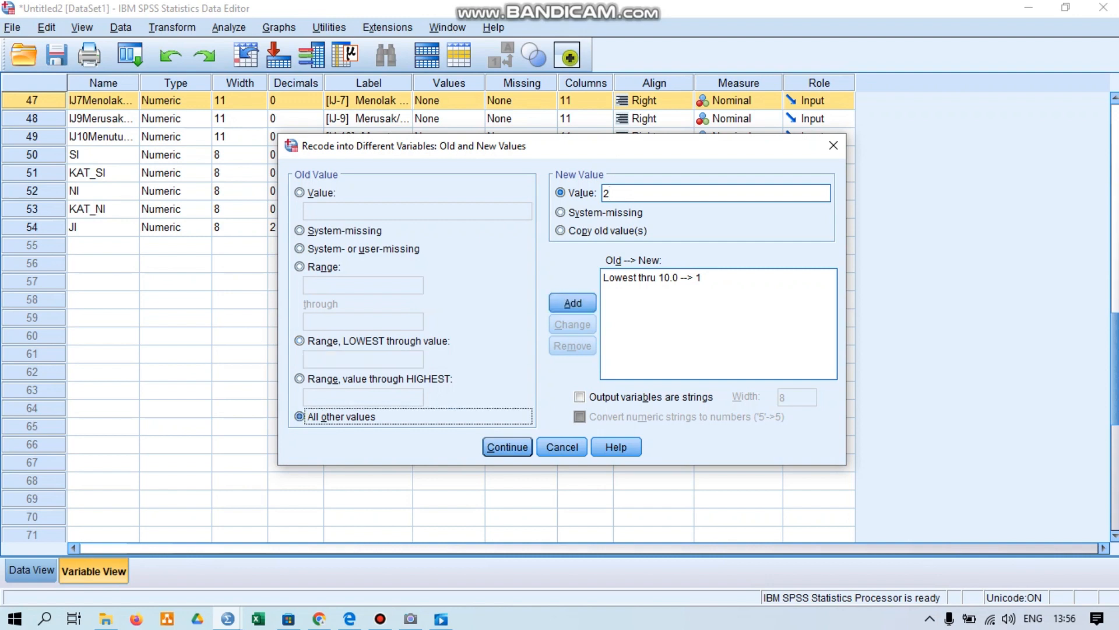
pyautogui.click(573, 303)
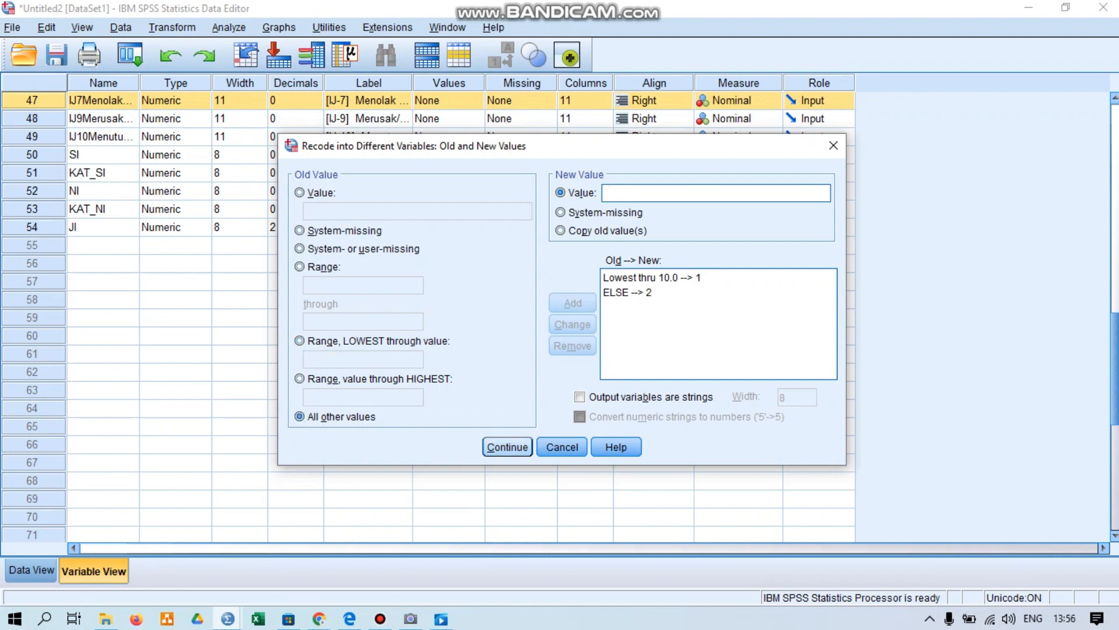
pyautogui.press('Return')
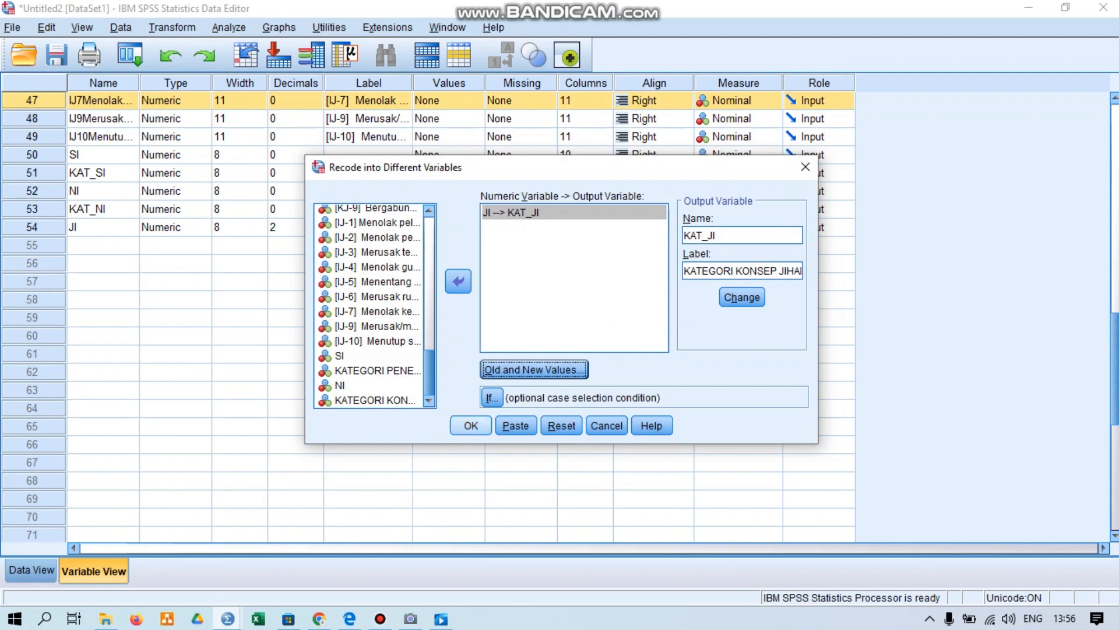
pyautogui.click(471, 425)
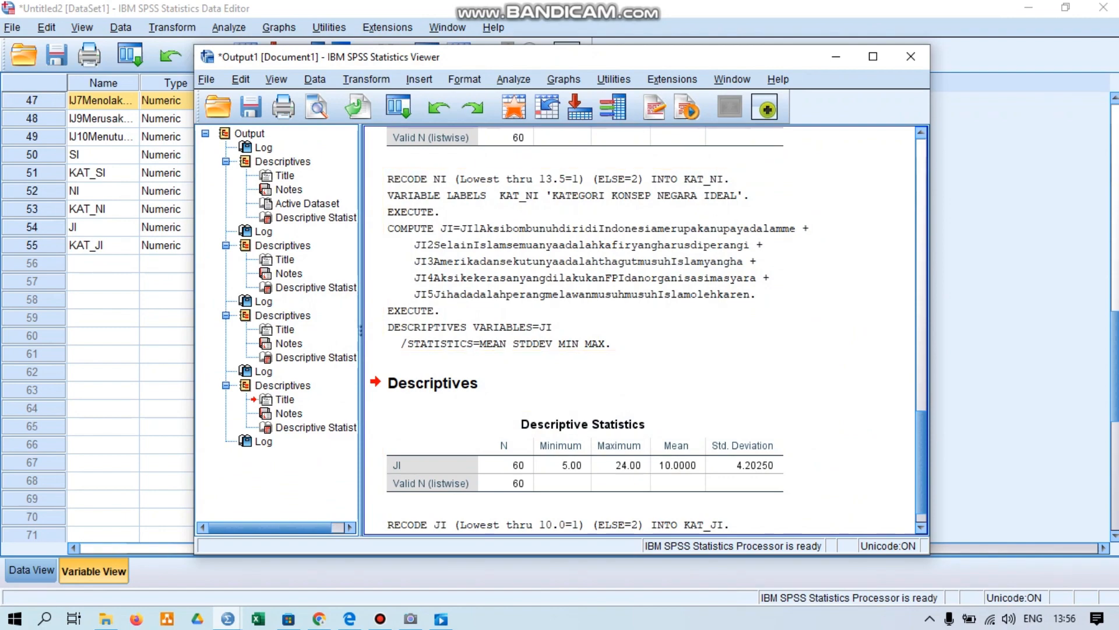
pyautogui.click(836, 56)
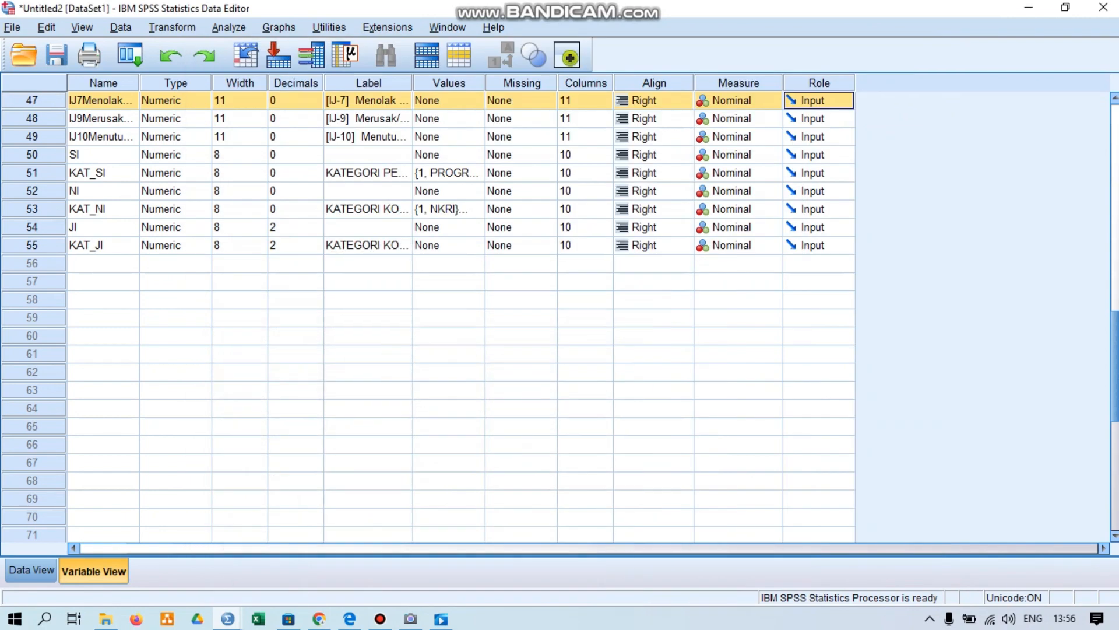
# Step: Check the new columns in the data, then set the decimals of JI and KAT_JI to 0 in the variable definitions
pyautogui.click(31, 571)
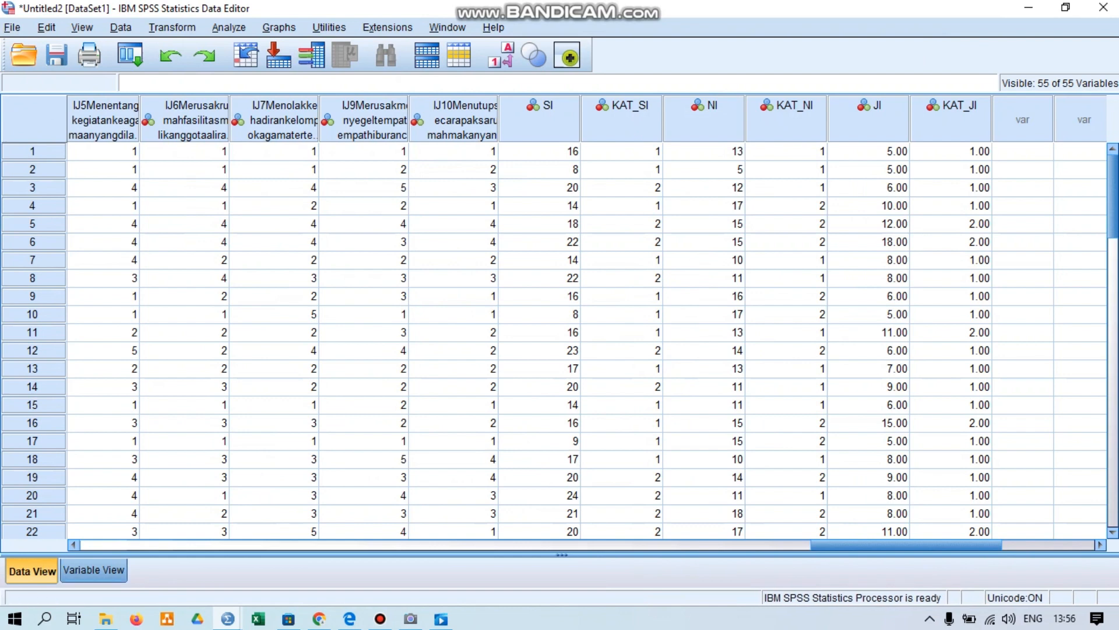
pyautogui.click(93, 570)
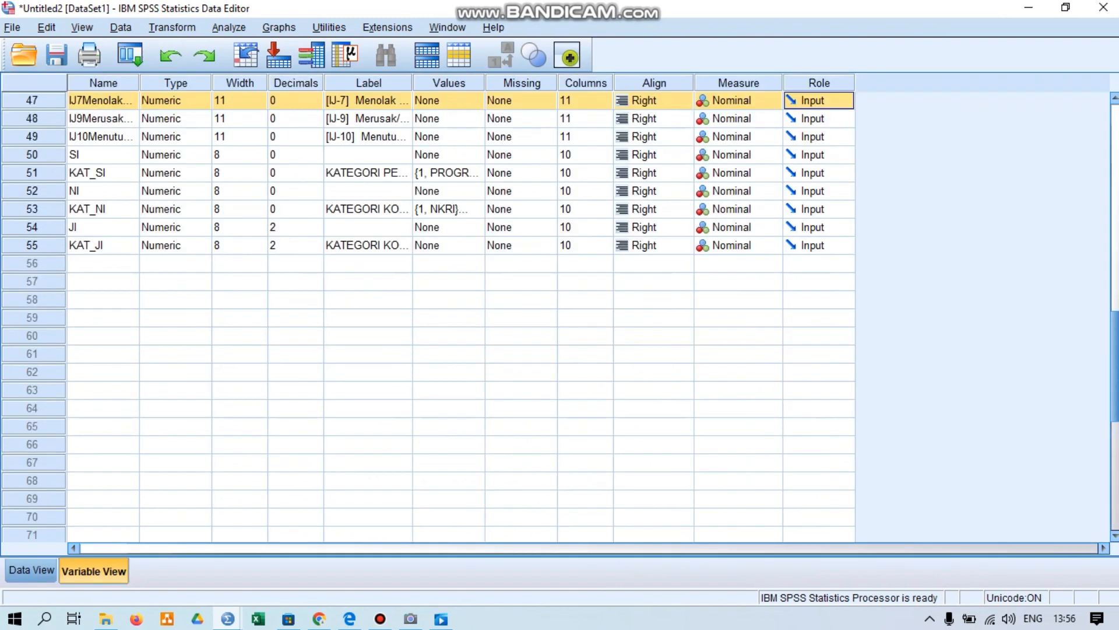
pyautogui.click(295, 209)
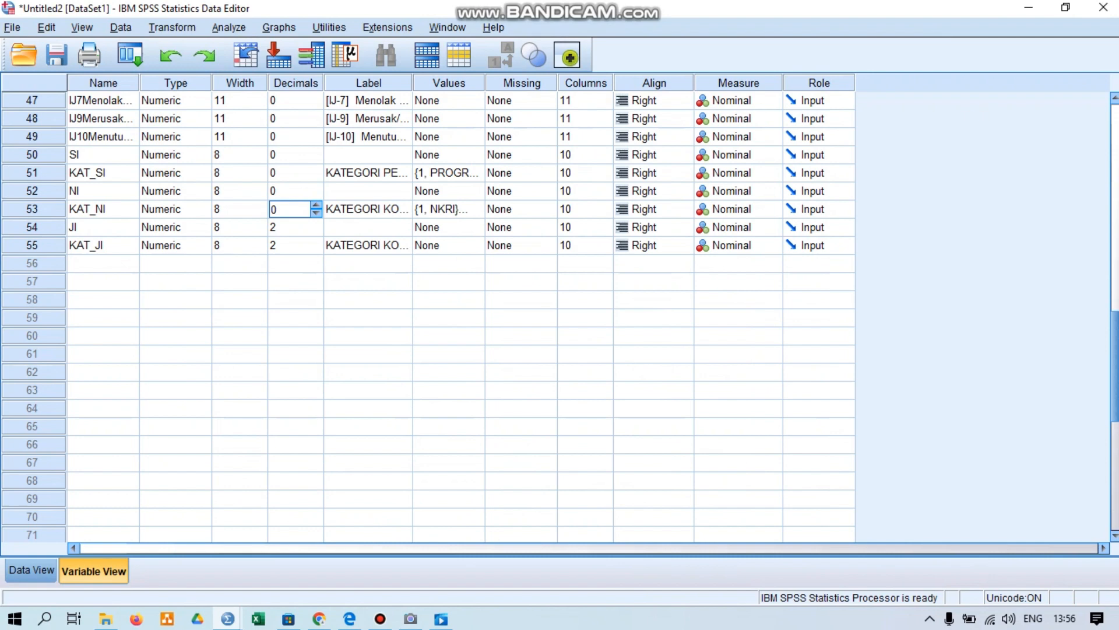
pyautogui.click(296, 227)
pyautogui.write('0')
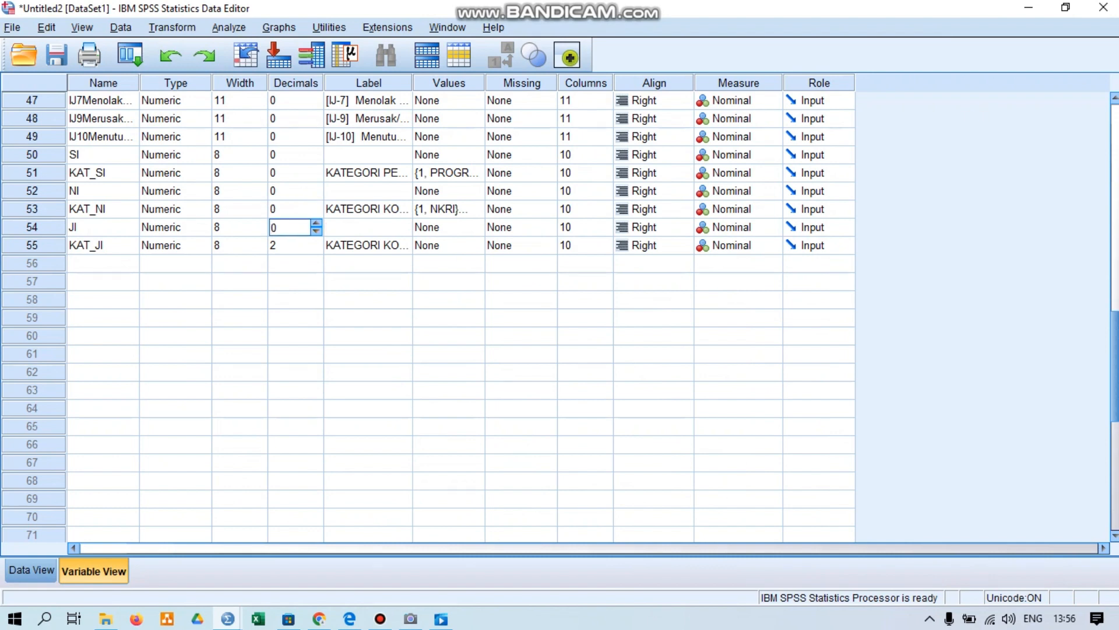
pyautogui.click(295, 245)
pyautogui.write('0')
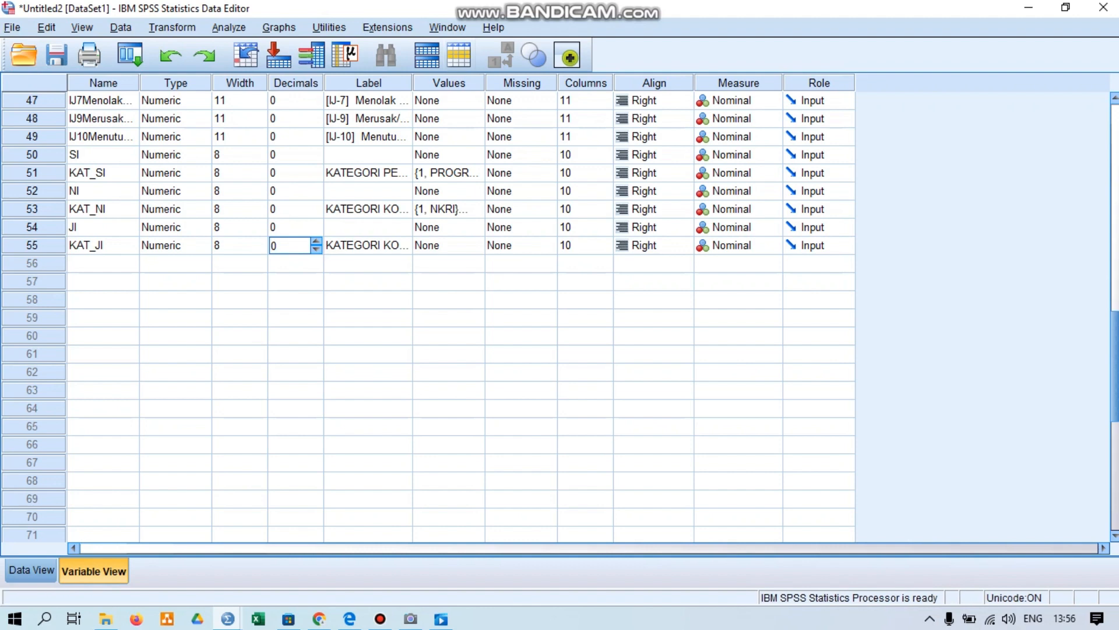
# Step: Open the value labels of KAT_JI and add the label PROGRESIF for value 1
pyautogui.click(449, 246)
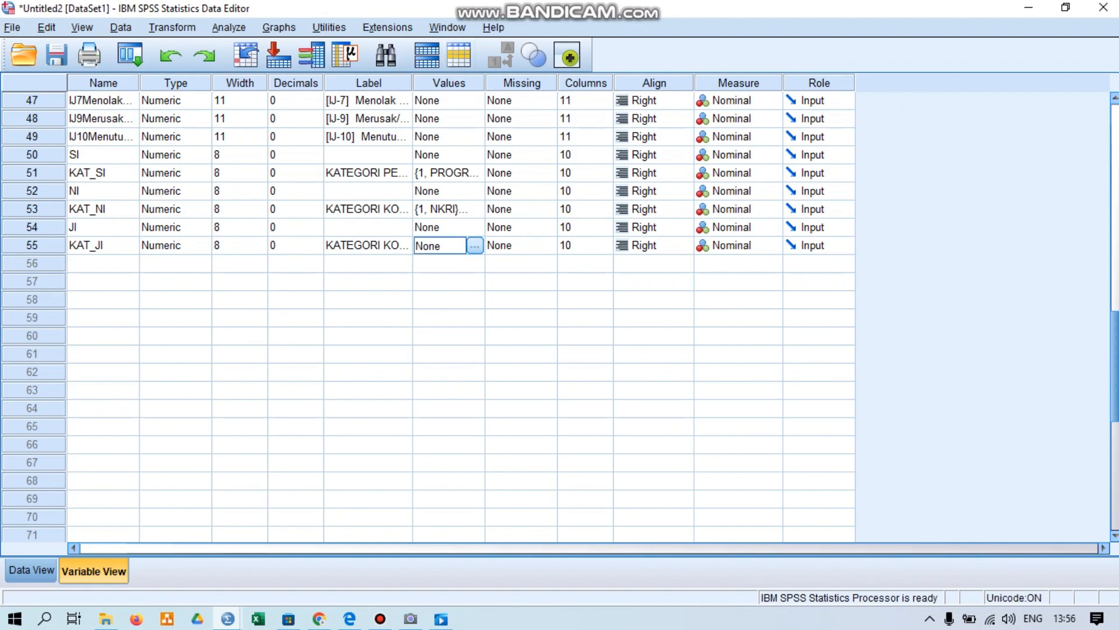
pyautogui.click(476, 245)
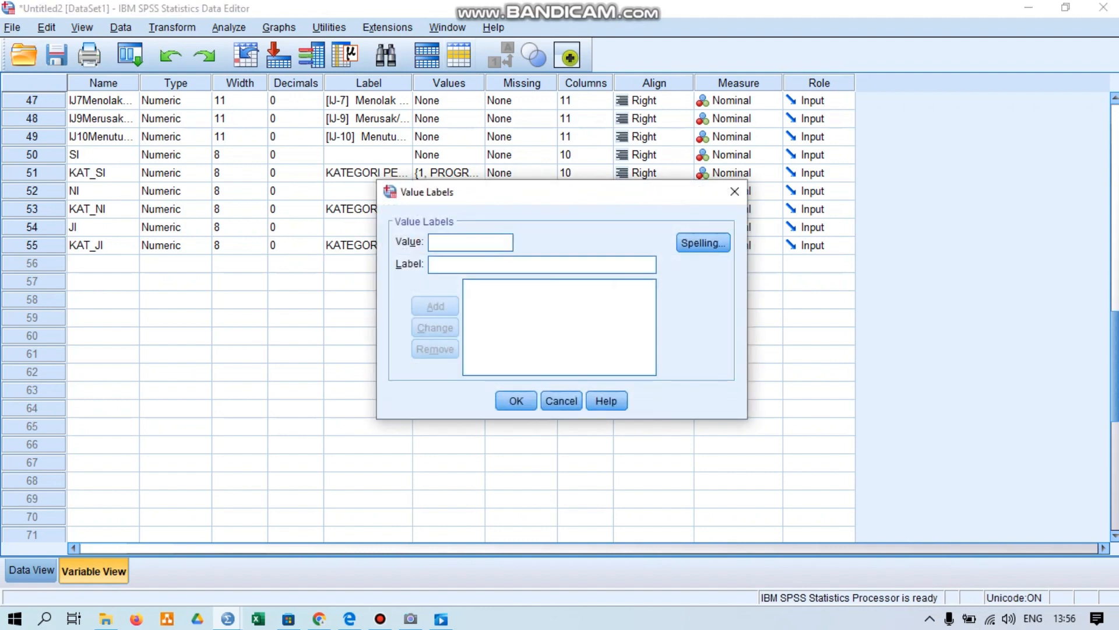
pyautogui.write('1')
pyautogui.click(476, 265)
pyautogui.write('P')
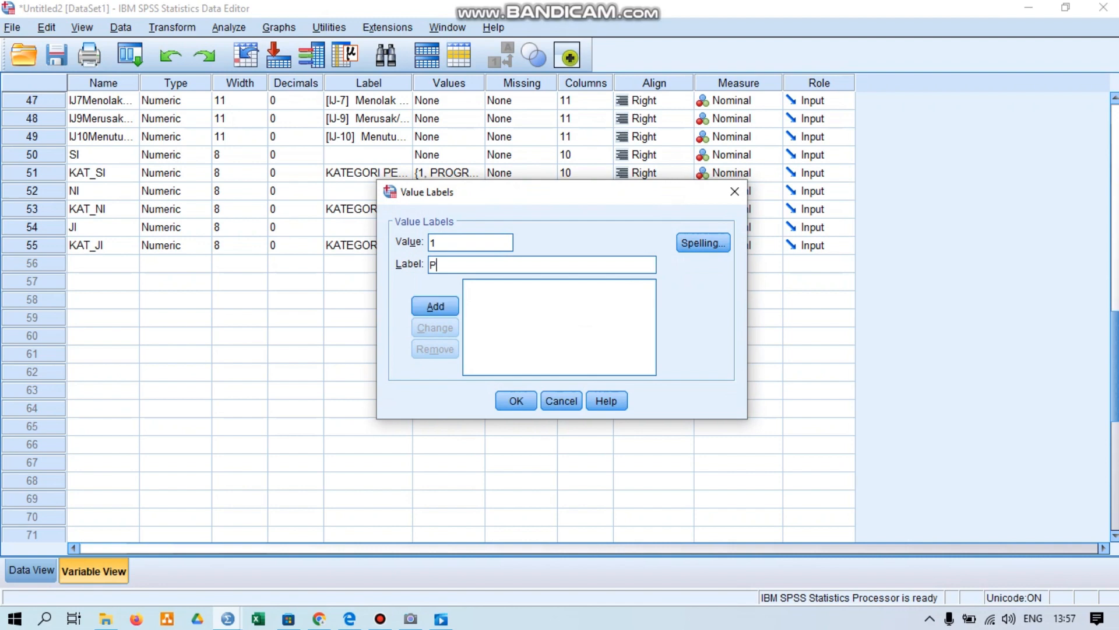
pyautogui.write('ROGRESIF')
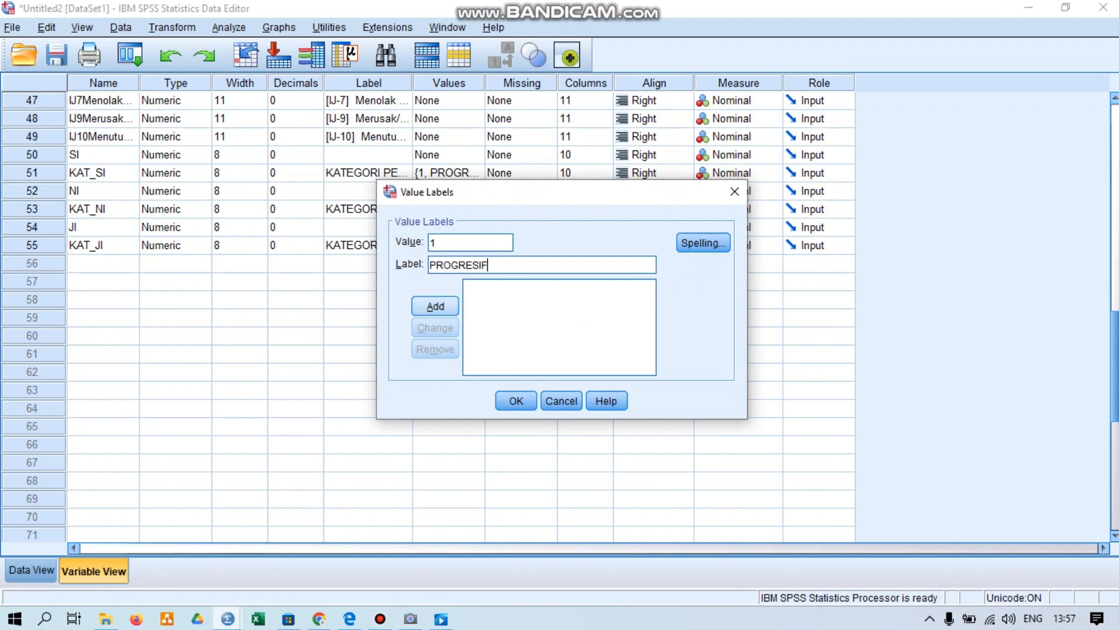
pyautogui.press('Return')
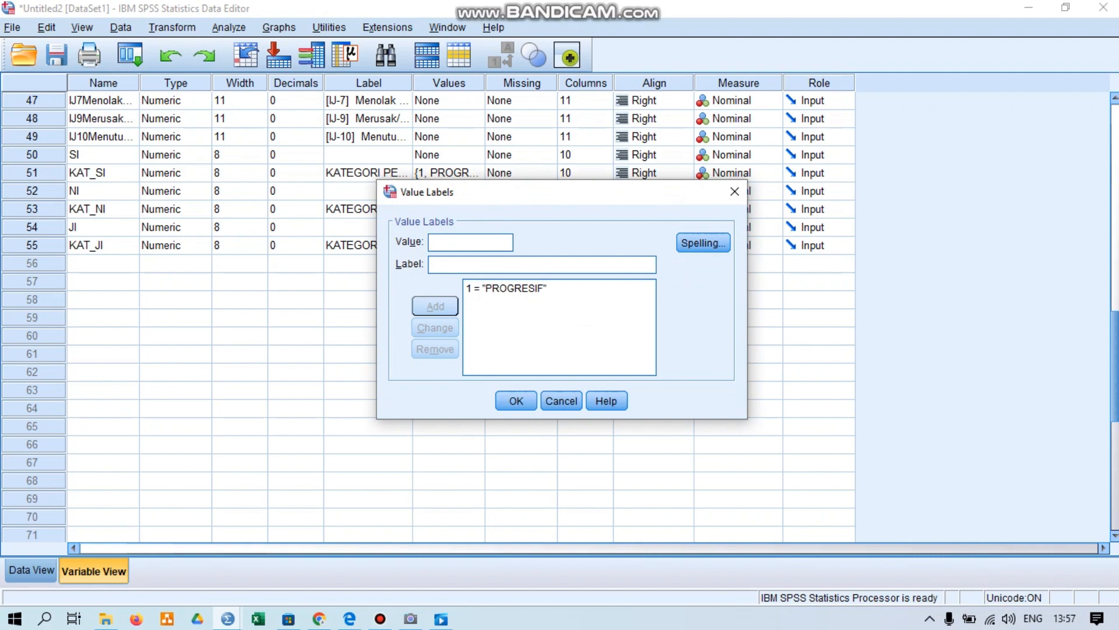
# Step: Add the label REGRESIF for value 2 of KAT_JI, confirm the labels and return to the data
pyautogui.write('2')
pyautogui.press('Tab')
pyautogui.write('REGR')
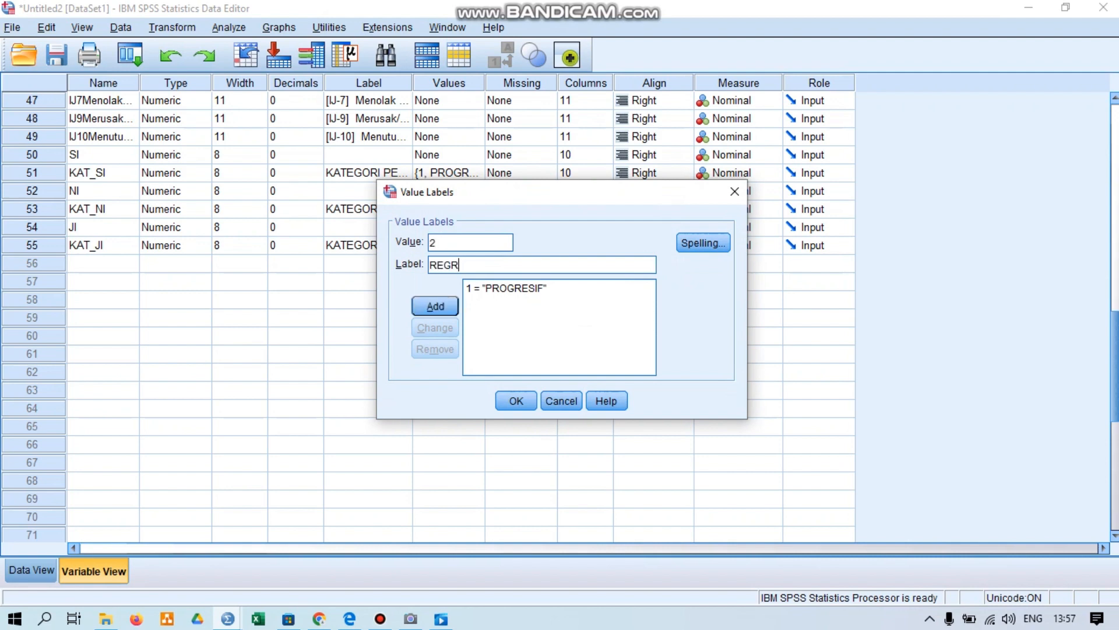
pyautogui.write('ESIF')
pyautogui.press('Return')
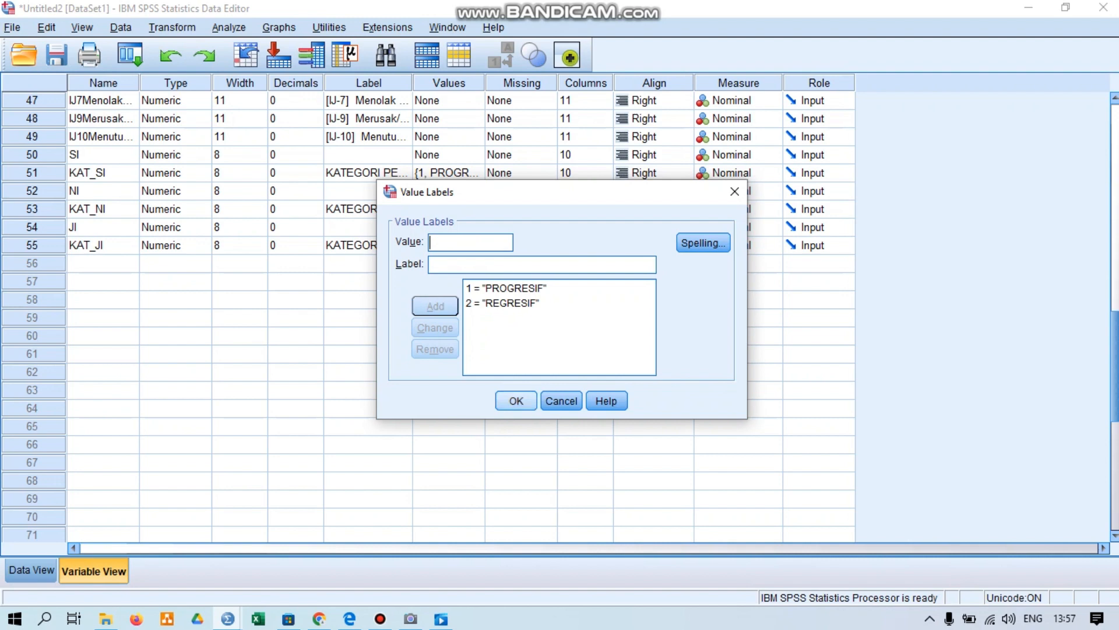
pyautogui.press('Return')
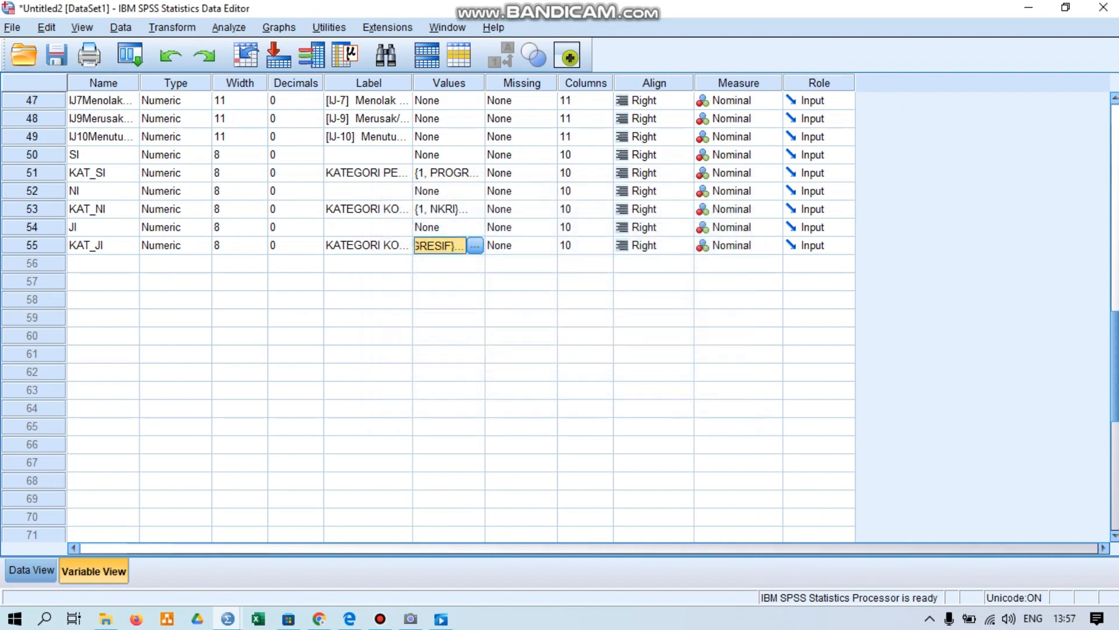
pyautogui.click(32, 570)
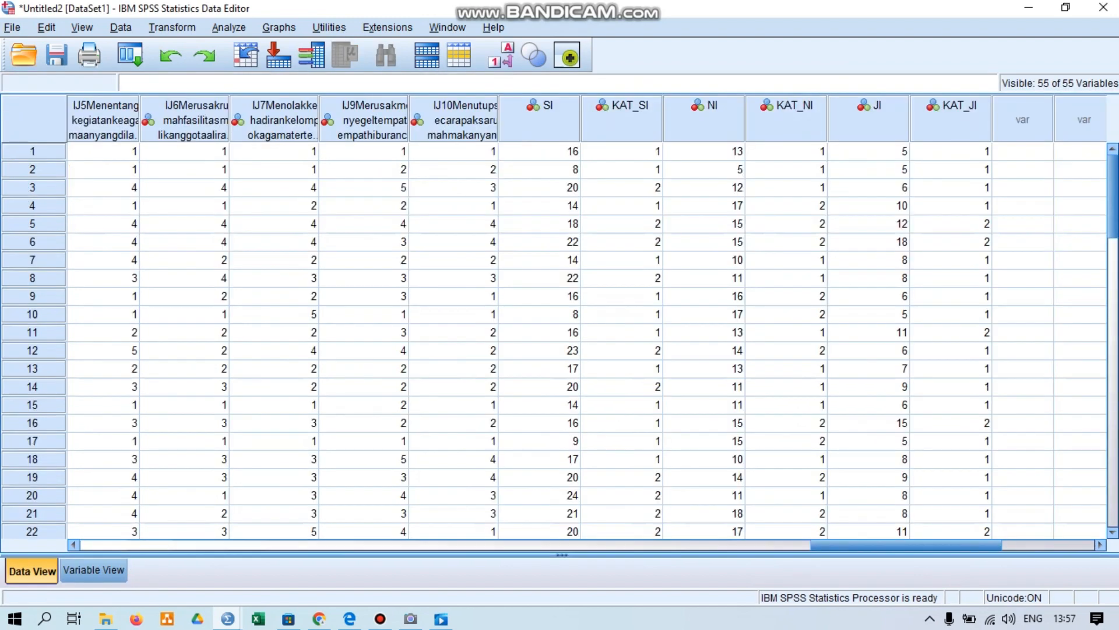
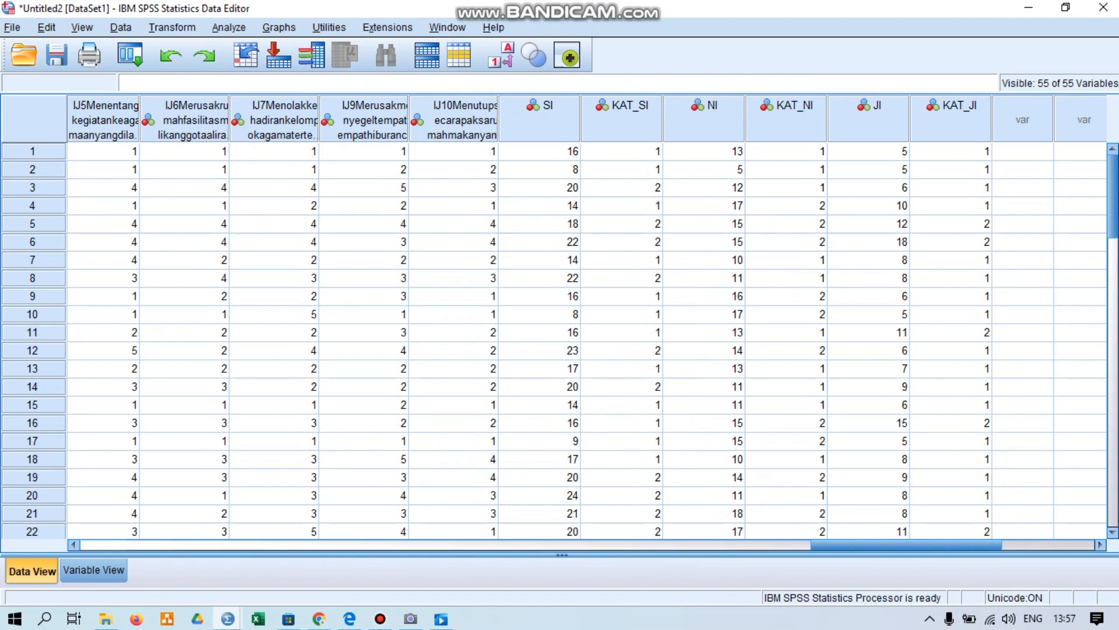
# Step: Start a new Compute Variable calculation, clear the previous settings and name the target variable KJ
pyautogui.click(172, 28)
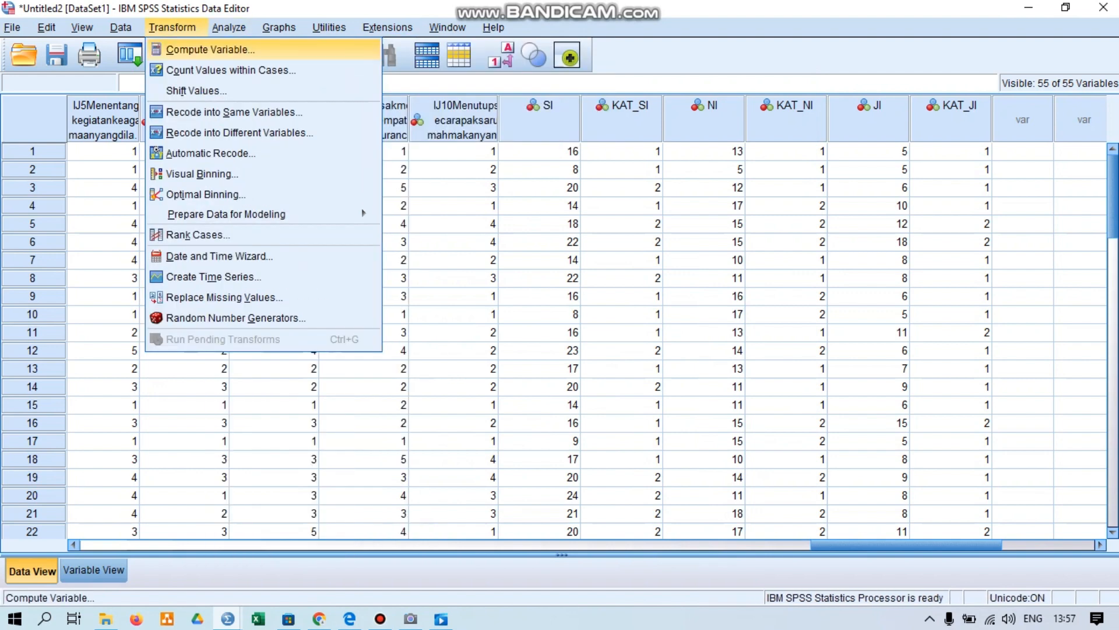
pyautogui.press('Return')
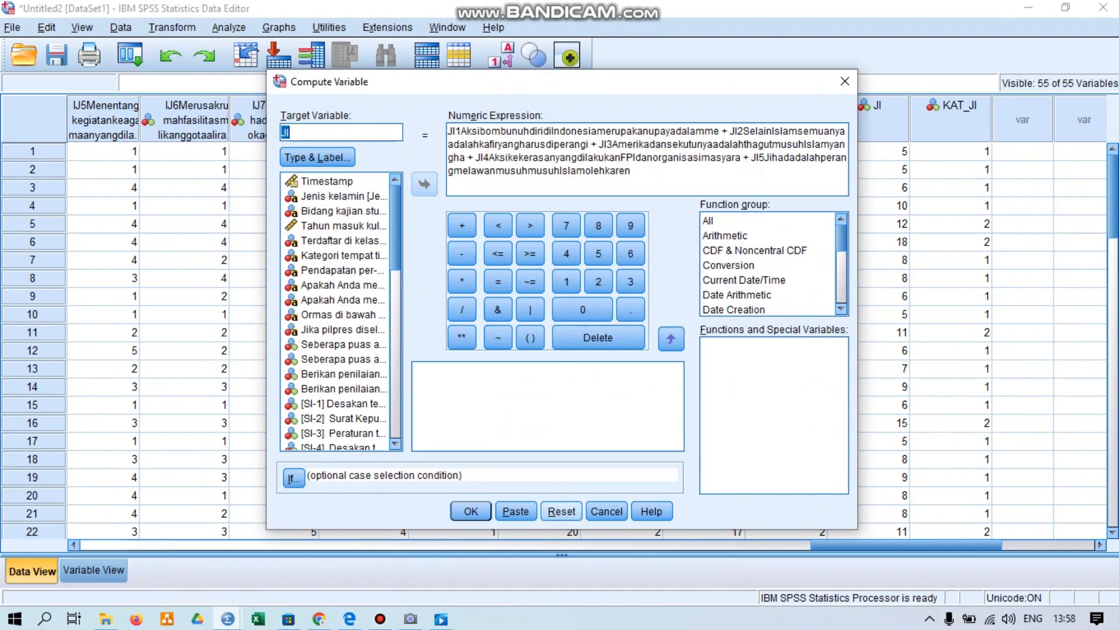
pyautogui.click(562, 511)
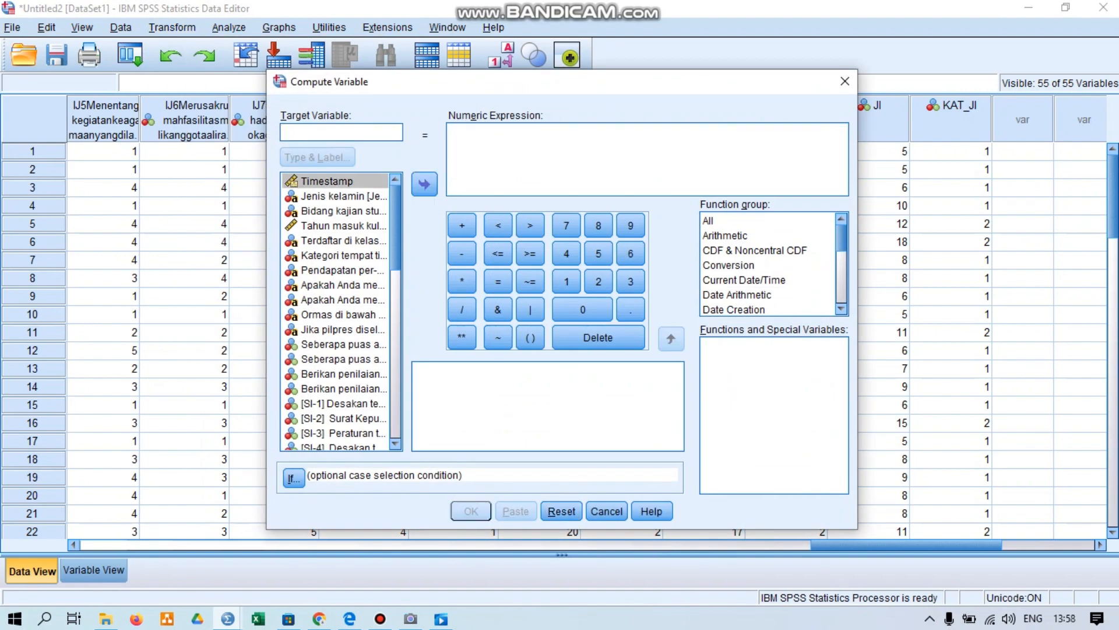
pyautogui.write('KJ')
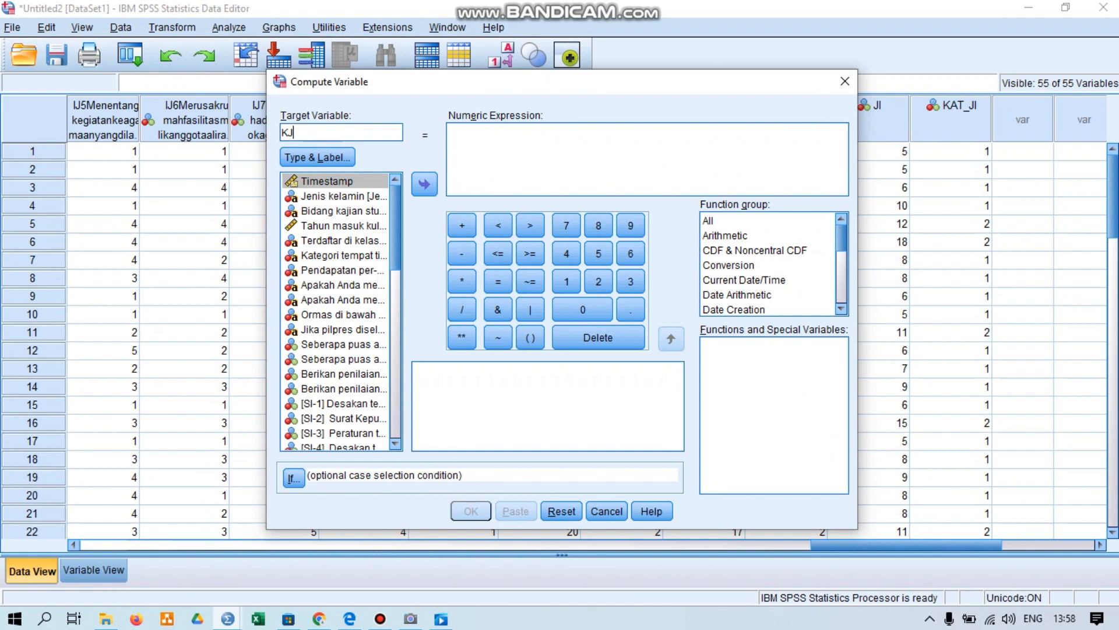
# Step: Enter items KJ-1 and KJ-2 in the numeric expression, each followed by a plus sign
pyautogui.scroll(-7, 335, 312)
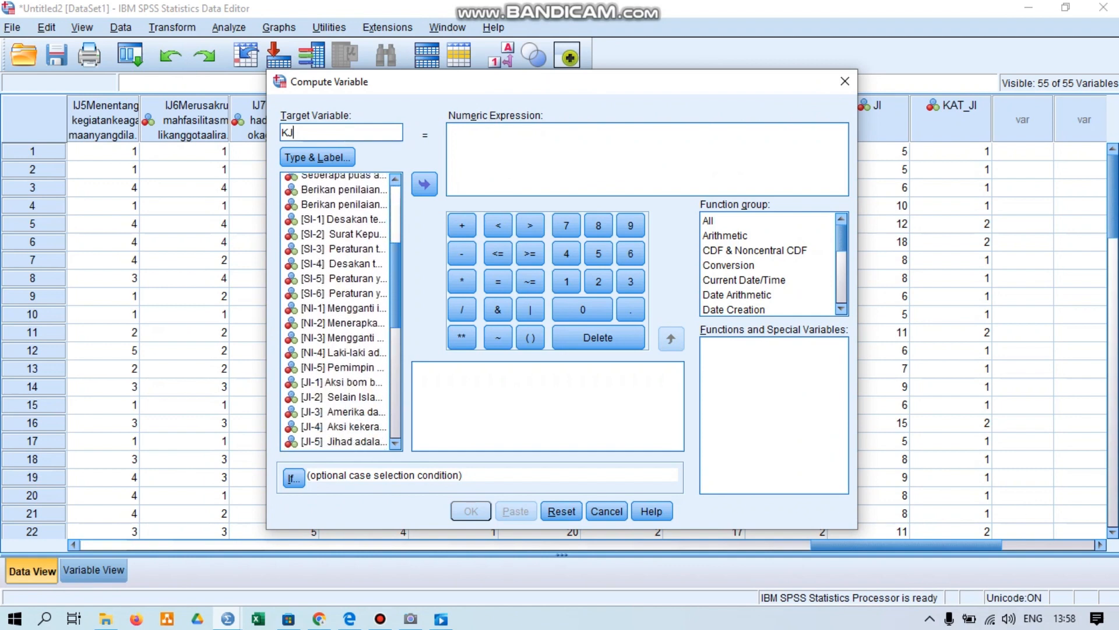
pyautogui.scroll(-1, 335, 312)
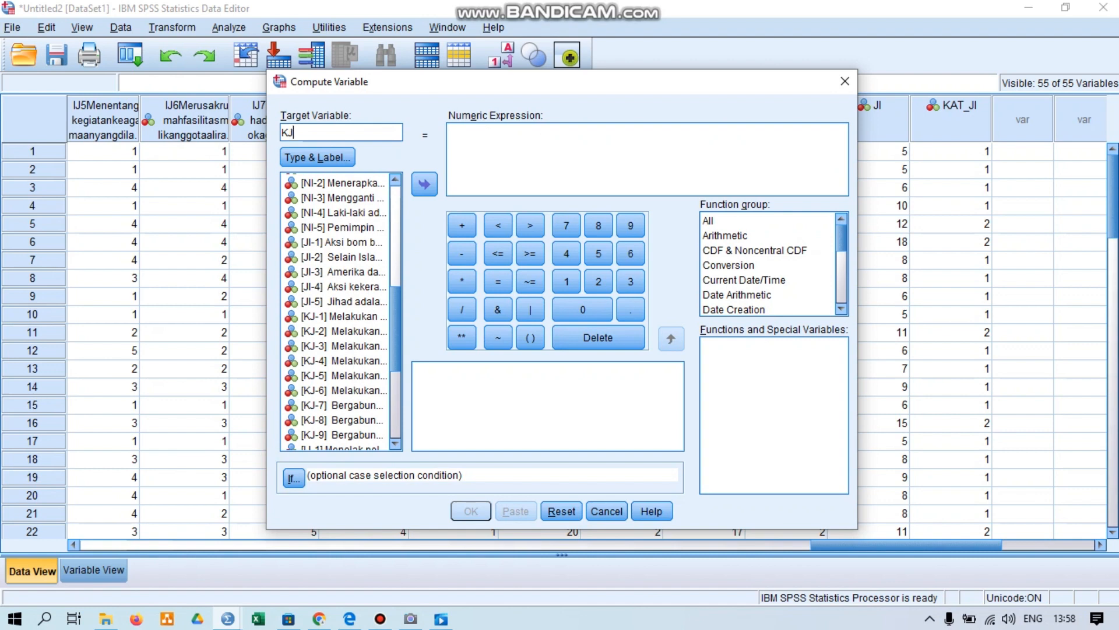
pyautogui.click(343, 317)
pyautogui.click(425, 185)
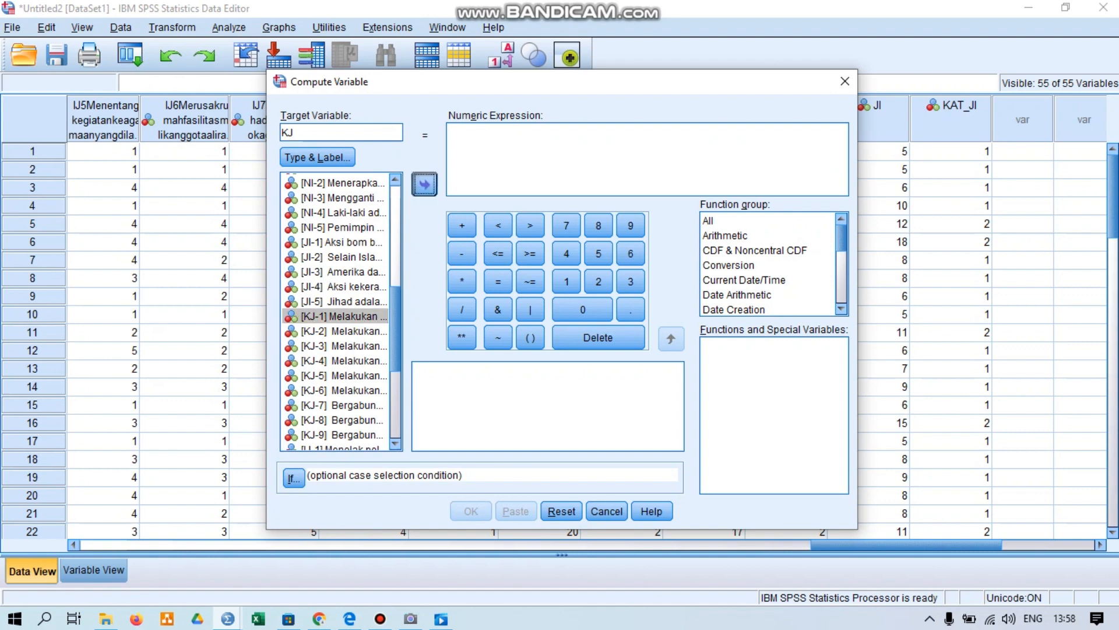
pyautogui.click(462, 226)
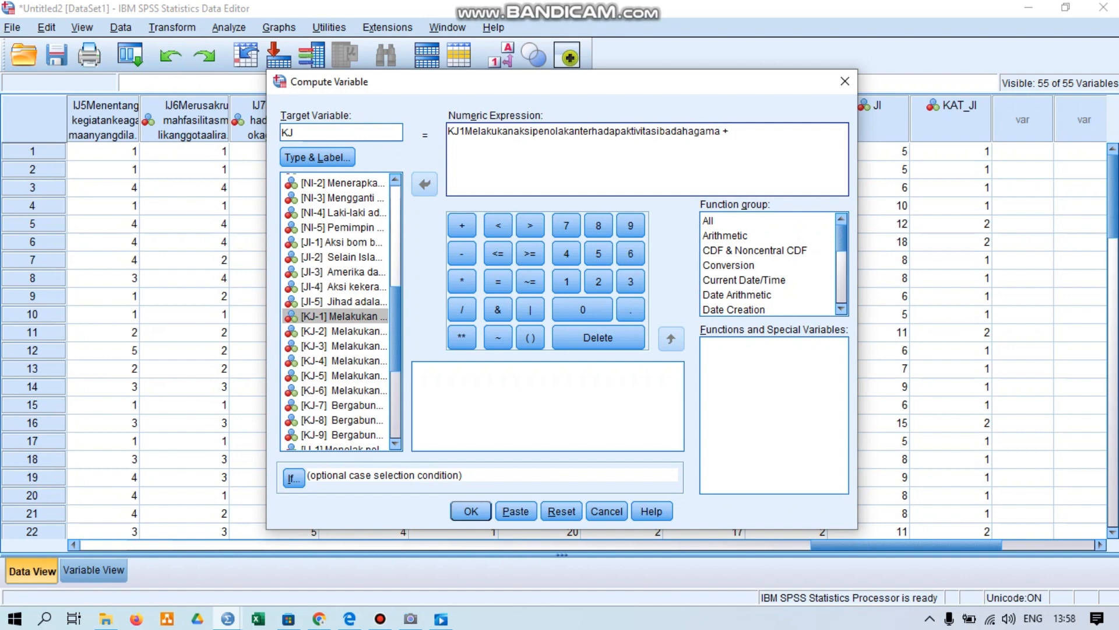
pyautogui.click(344, 331)
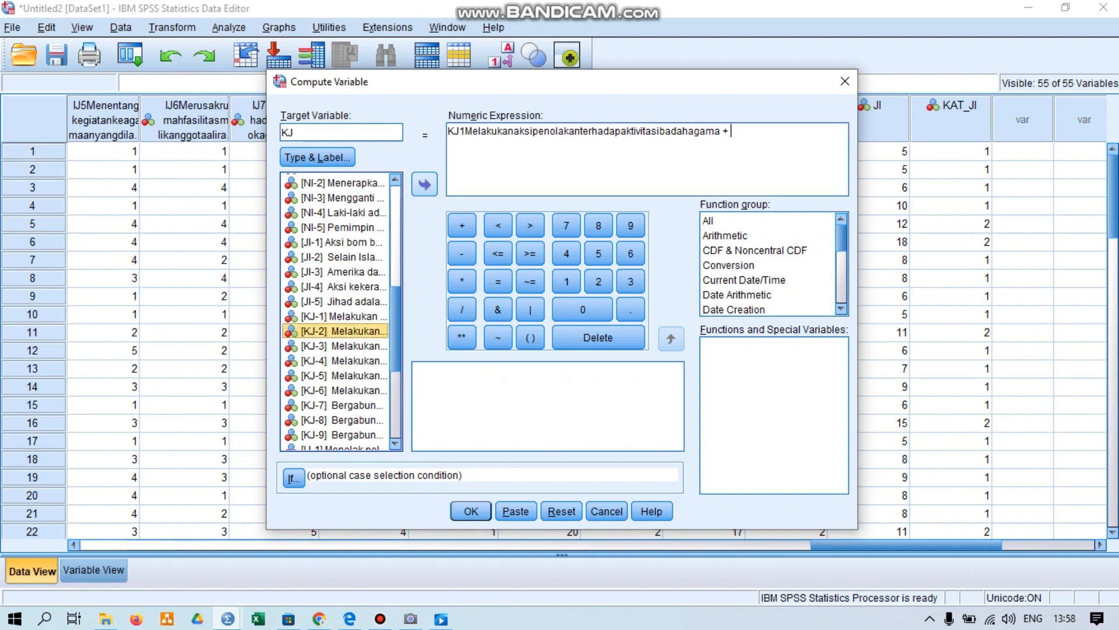
pyautogui.click(425, 185)
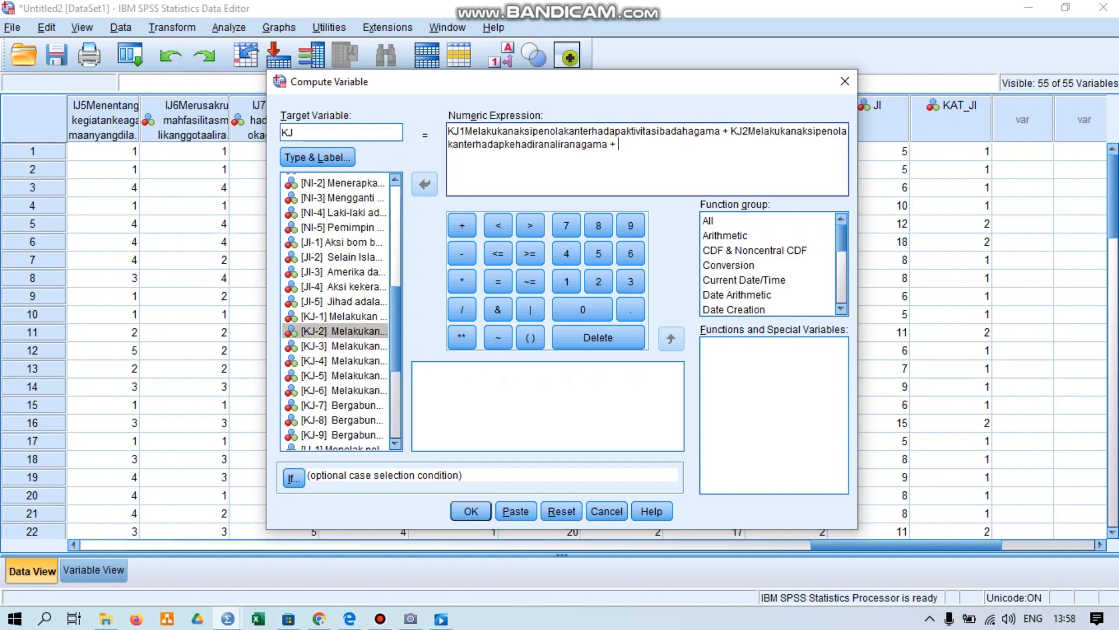
pyautogui.click(461, 225)
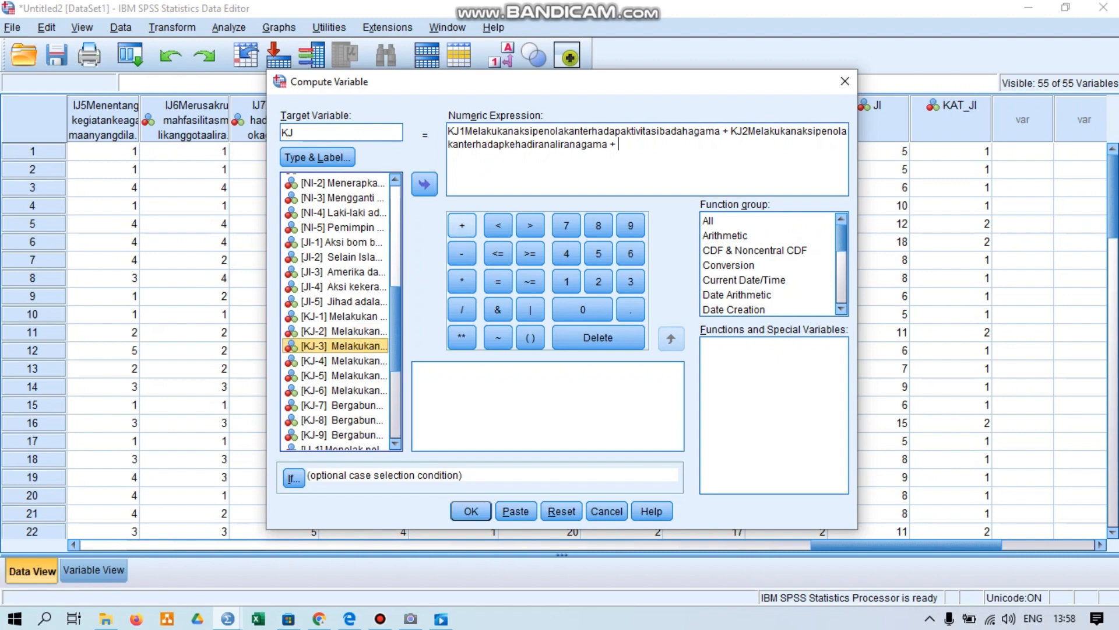
# Step: Remove the surplus plus sign from the expression and append items KJ-3 and KJ-4, each followed by a plus sign
pyautogui.click(343, 346)
pyautogui.click(462, 225)
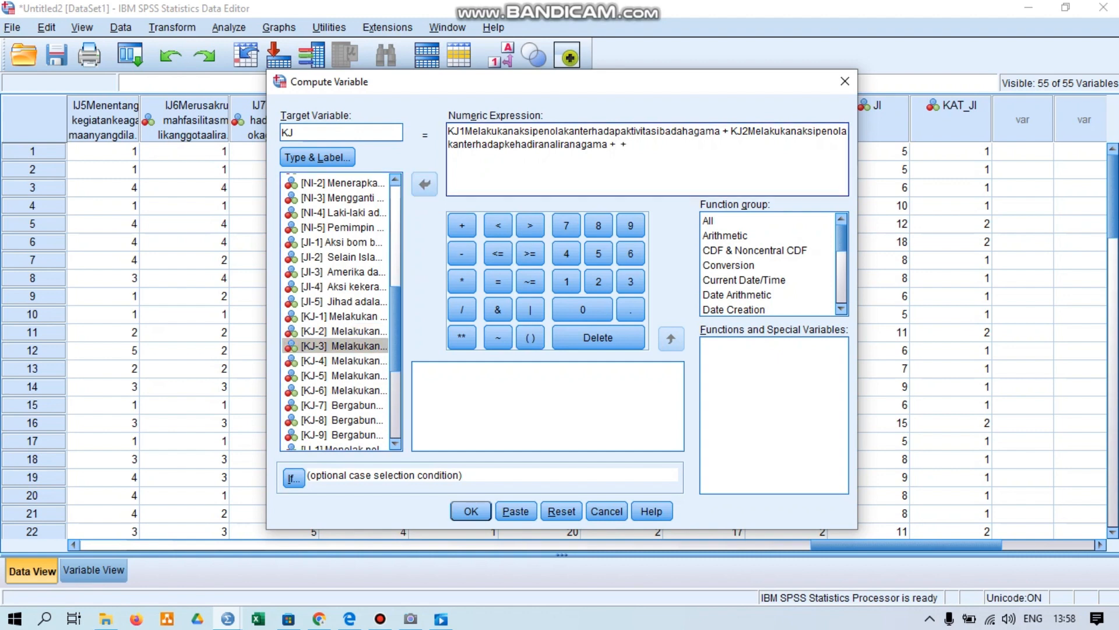
pyautogui.press('BackSpace')
pyautogui.press('BackSpace')
pyautogui.click(344, 346)
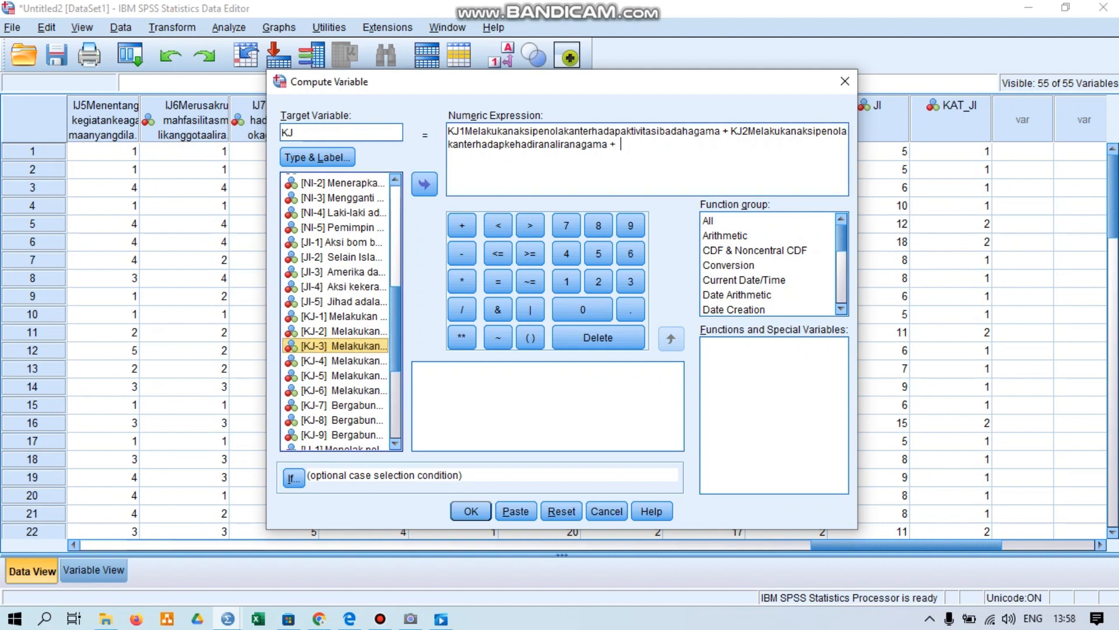
pyautogui.click(425, 184)
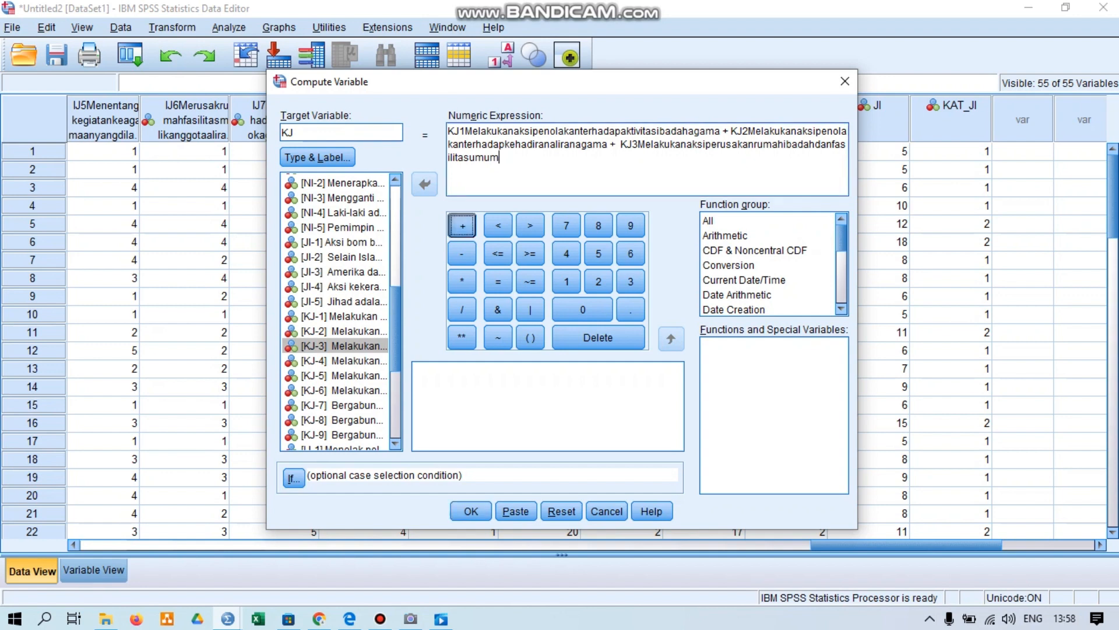
pyautogui.press('space')
pyautogui.click(344, 361)
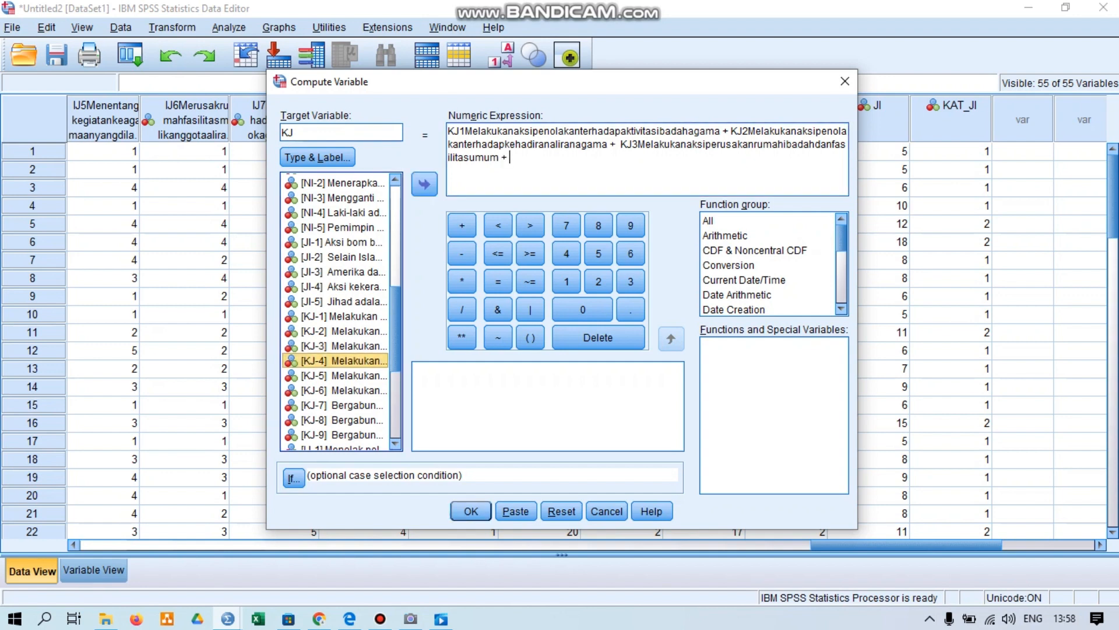
pyautogui.click(424, 184)
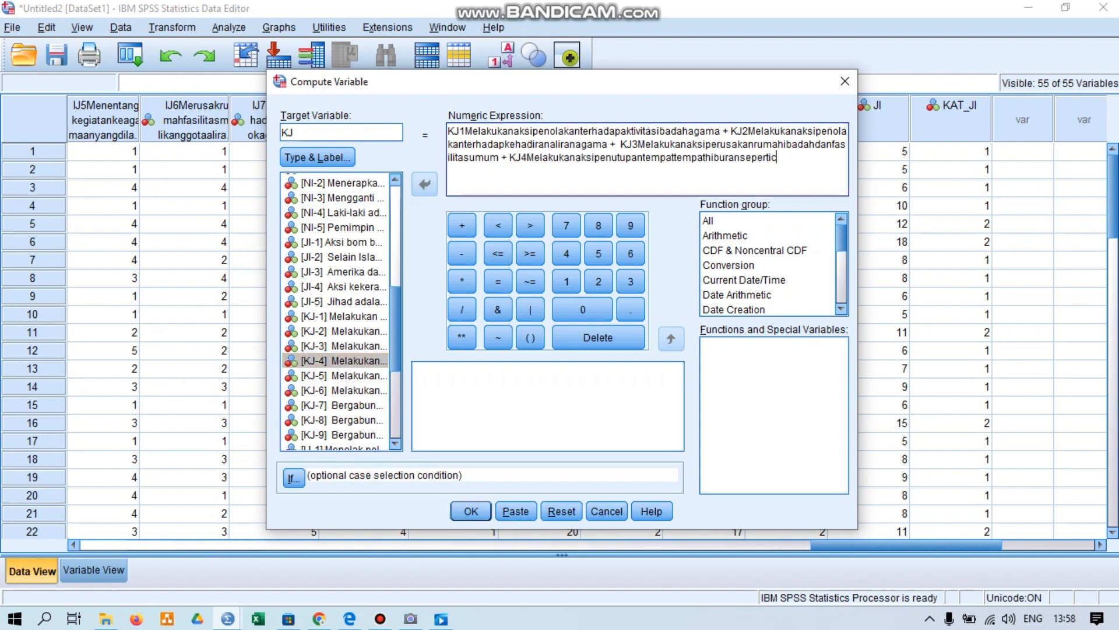
pyautogui.click(461, 225)
# Step: Append items KJ-5 and KJ-6 to the numeric expression, each followed by a plus sign
pyautogui.click(344, 376)
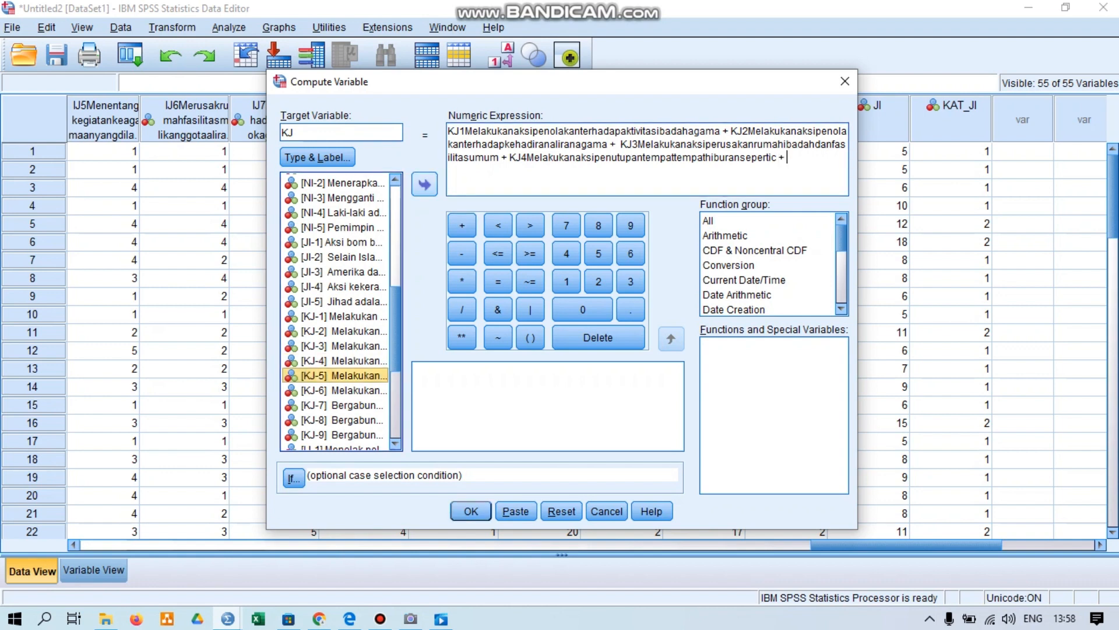
pyautogui.click(424, 184)
pyautogui.click(462, 226)
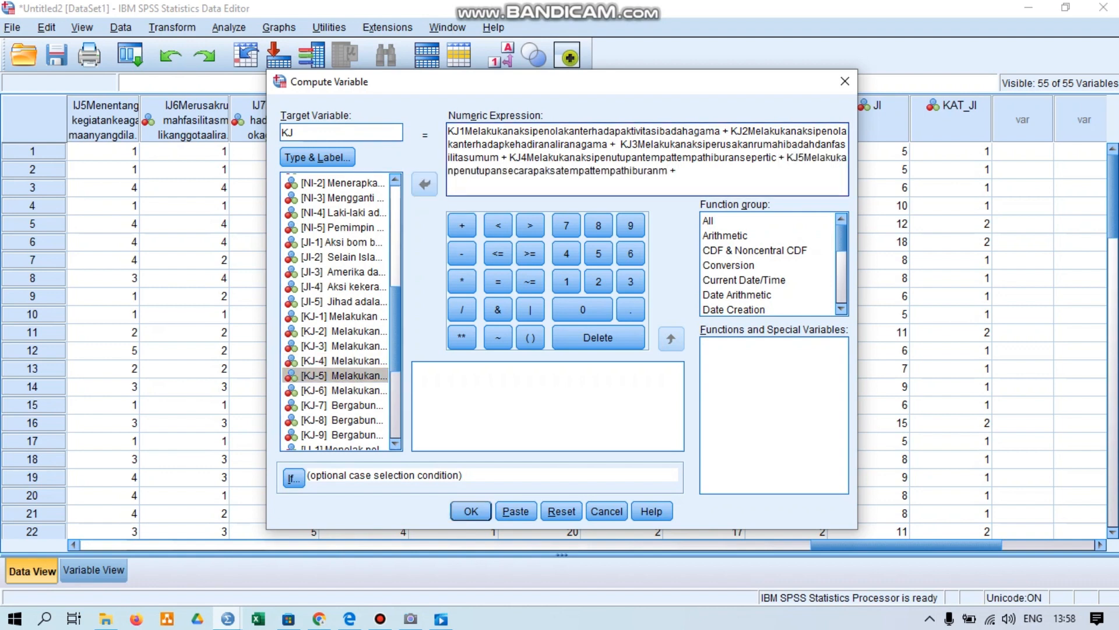
pyautogui.click(344, 391)
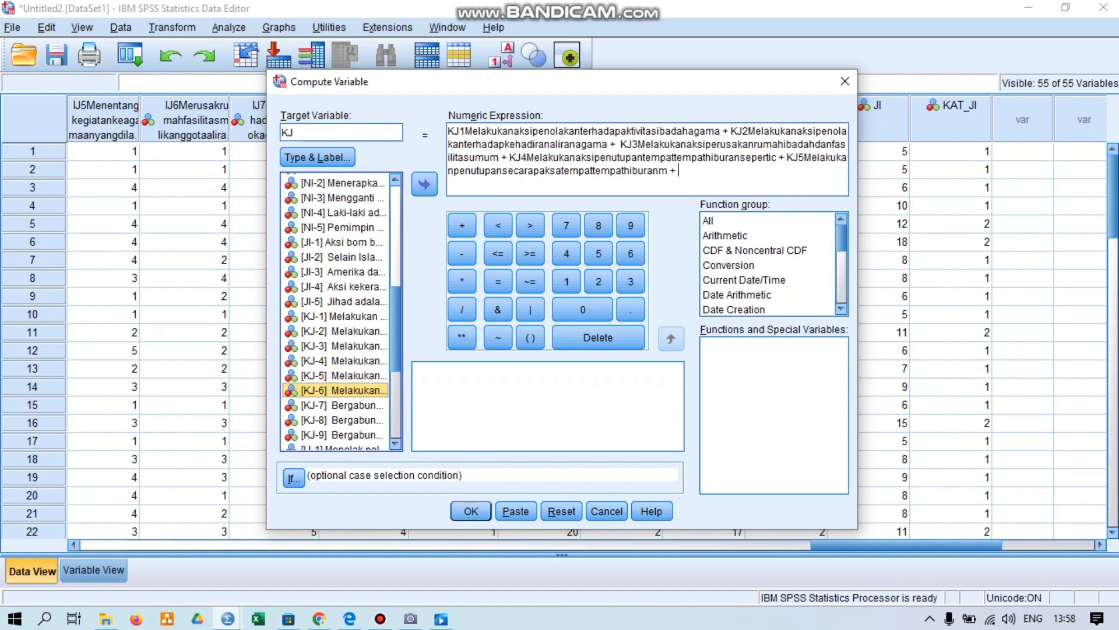
pyautogui.click(424, 185)
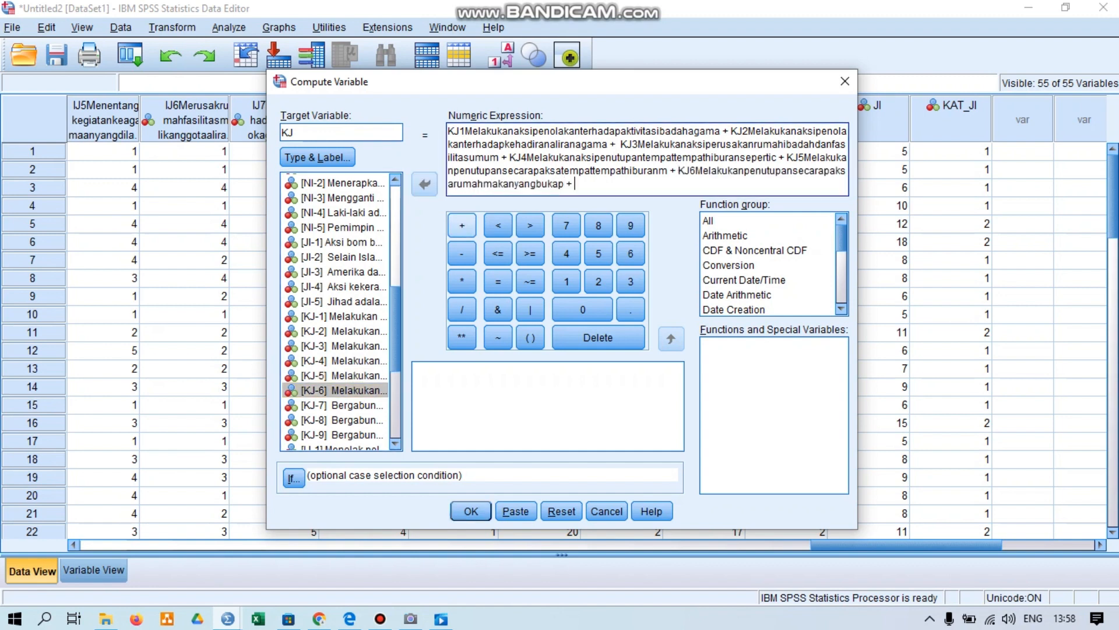
# Step: Append items KJ-7 and KJ-8 to the numeric expression, each followed by a plus sign
pyautogui.click(344, 405)
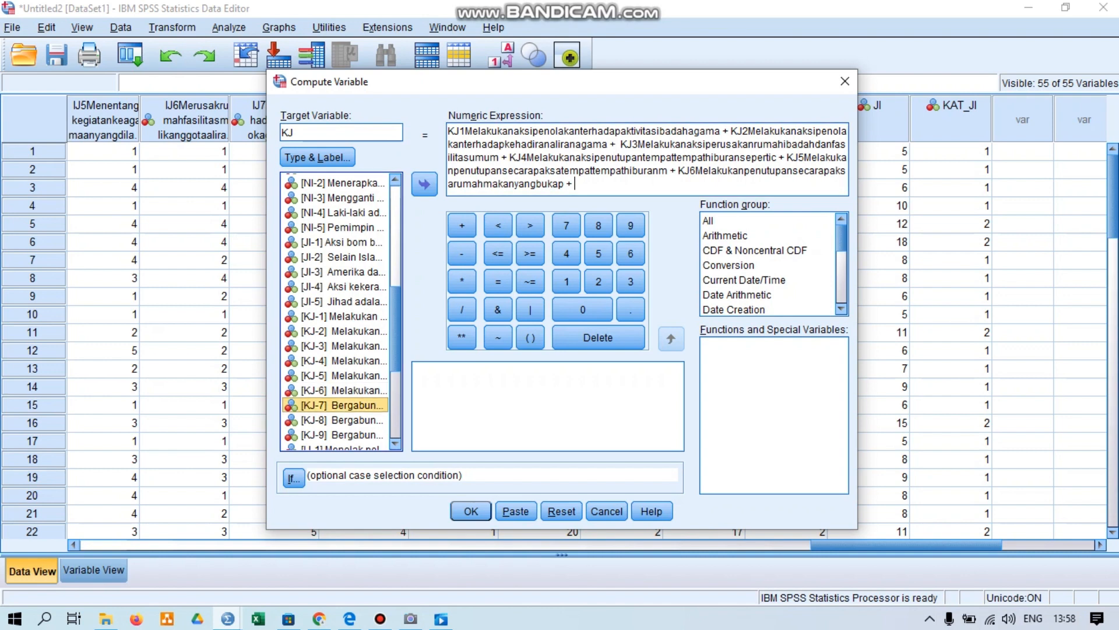
pyautogui.click(424, 184)
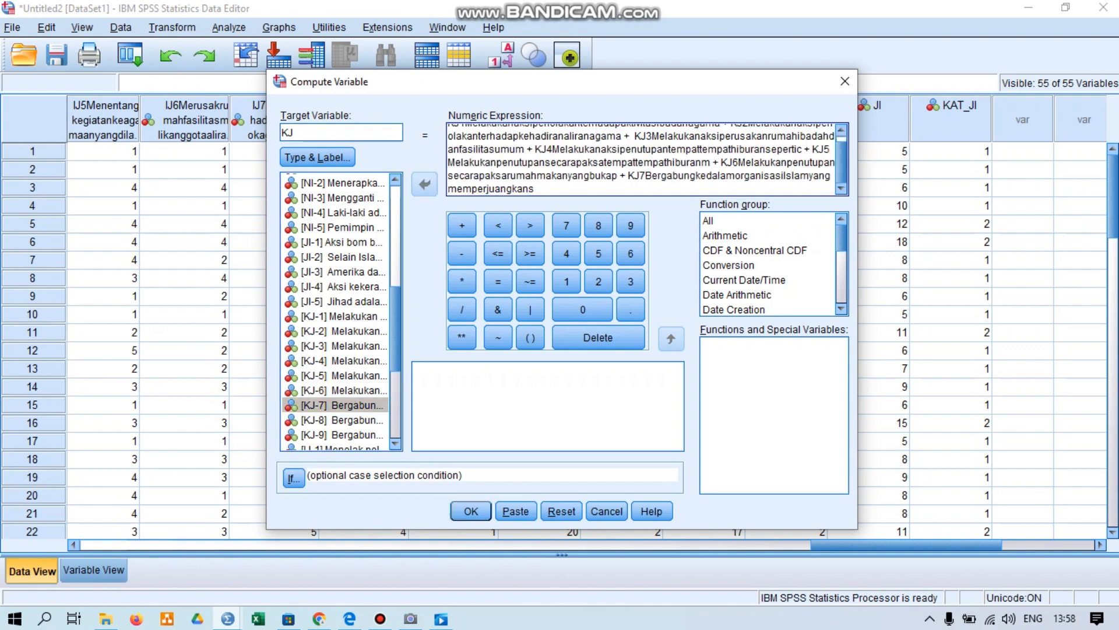
pyautogui.click(462, 225)
pyautogui.click(344, 420)
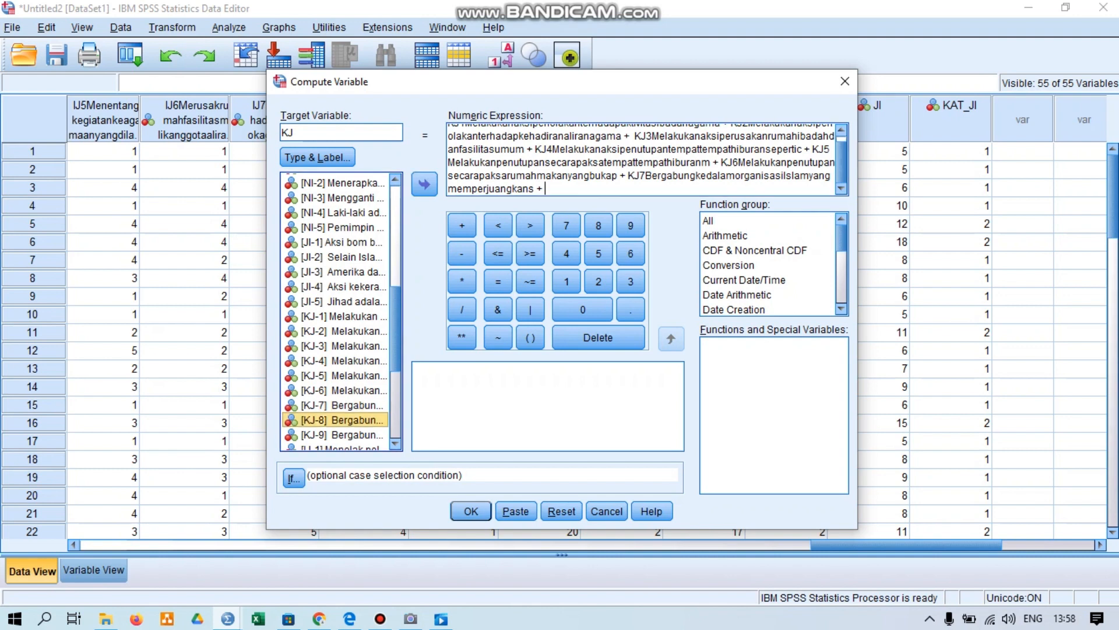
pyautogui.click(424, 185)
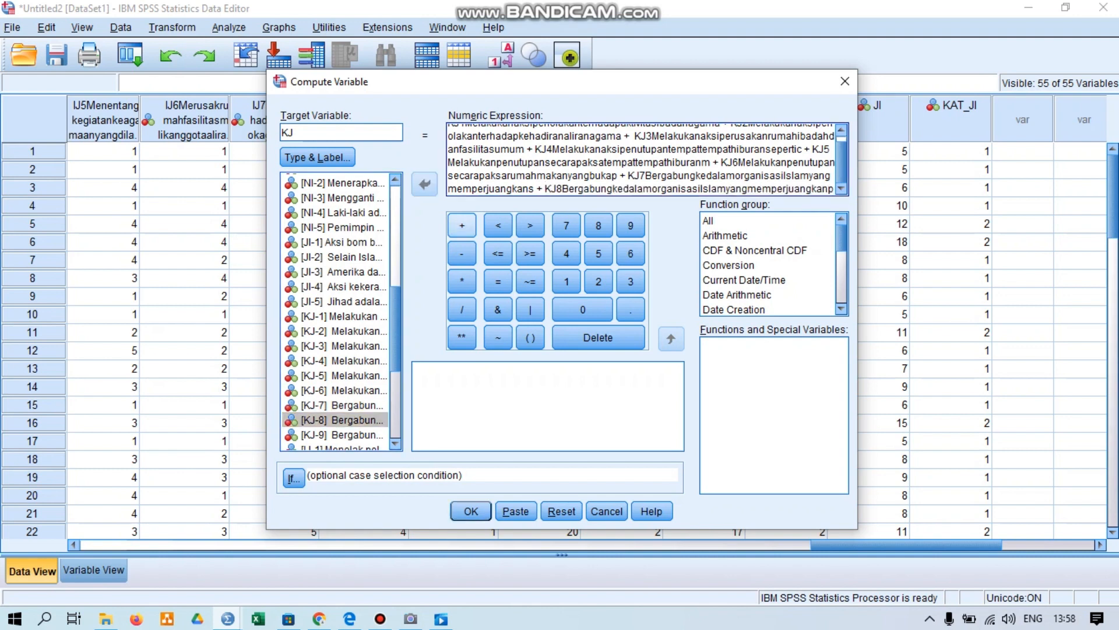
pyautogui.click(462, 226)
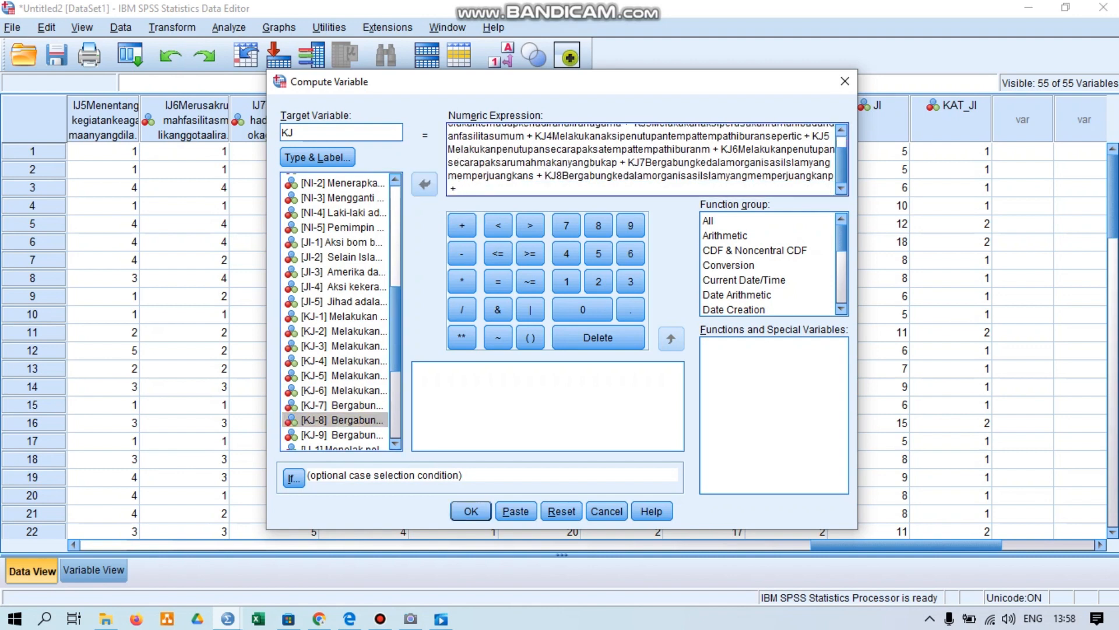
# Step: Append item KJ-9 as the last term, run the computation and put the output window away
pyautogui.click(342, 435)
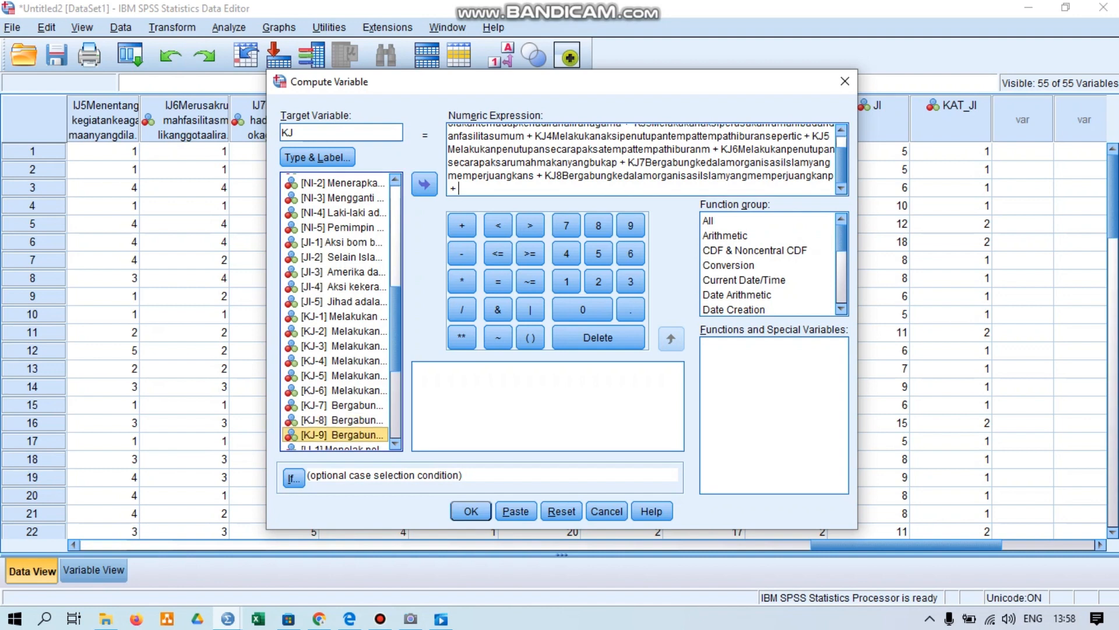
pyautogui.click(425, 184)
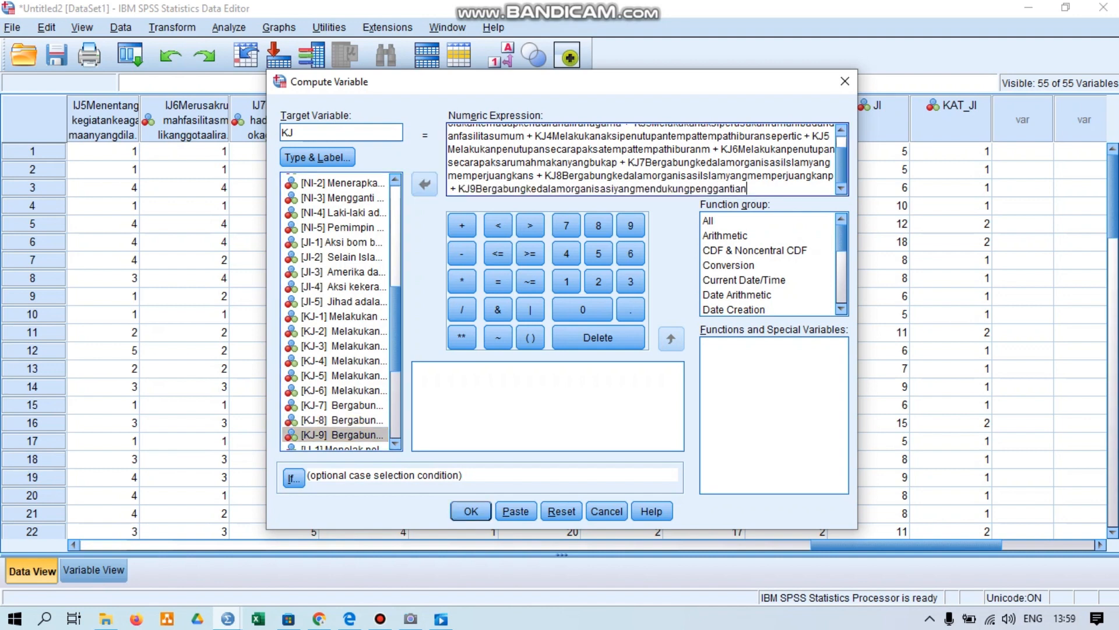
pyautogui.click(471, 511)
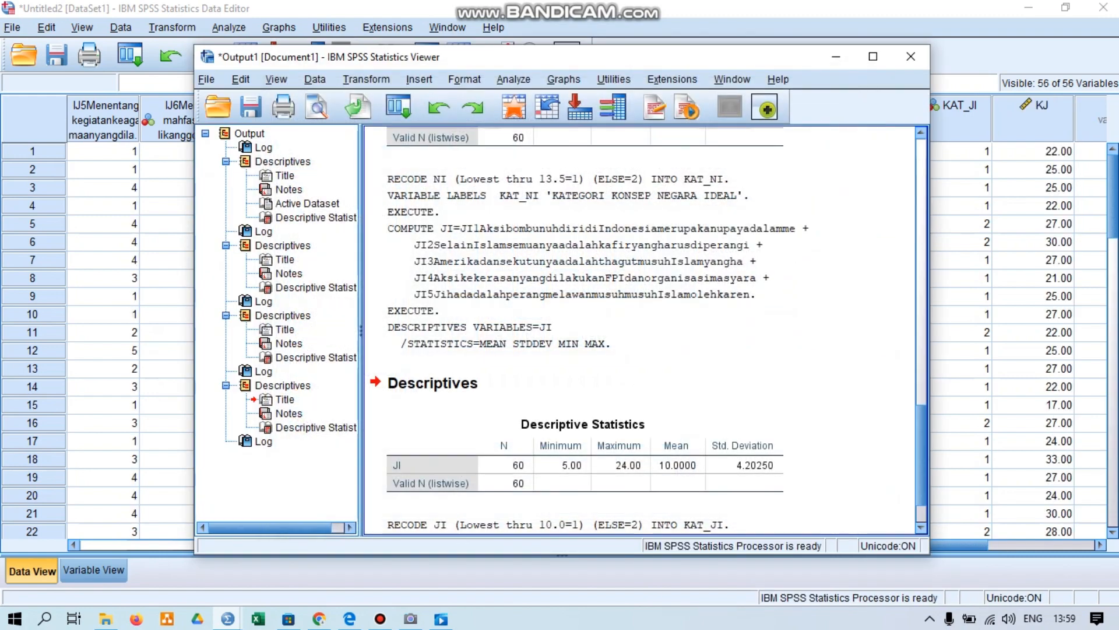
pyautogui.click(836, 57)
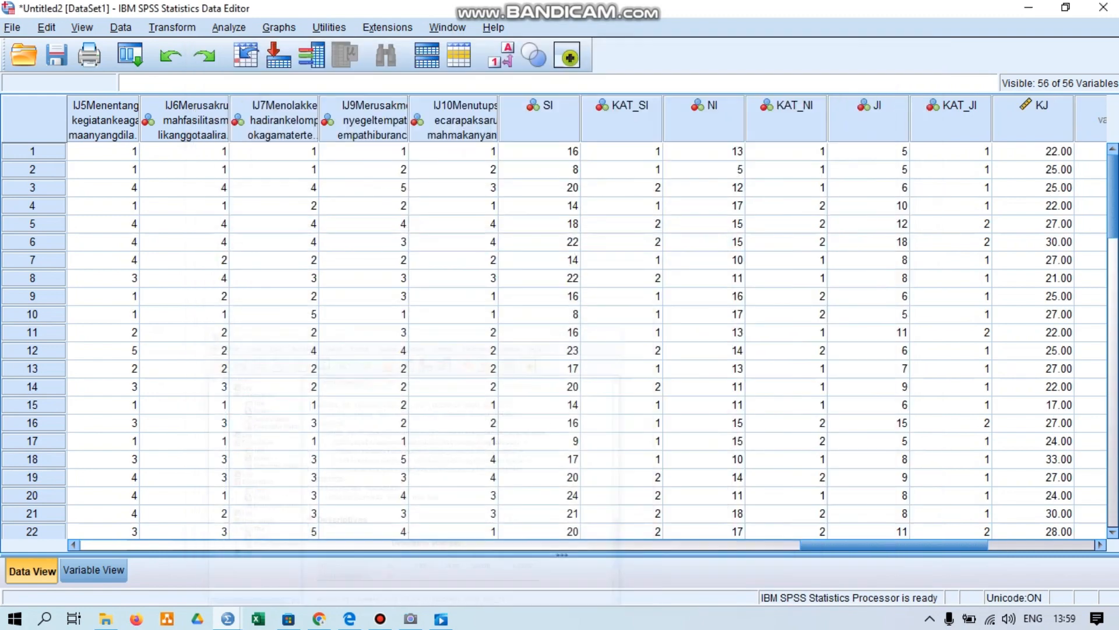
# Step: Set up a Descriptives analysis, clearing the previous selection and choosing KJ as the only variable
pyautogui.moveTo(895, 545); pyautogui.dragTo(979, 546)
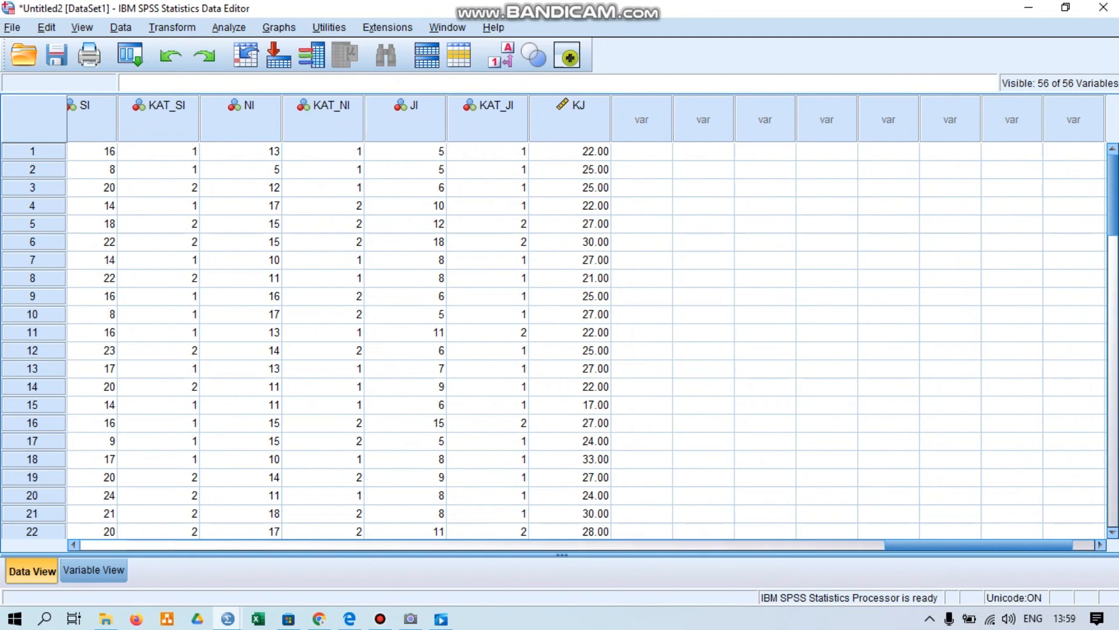
pyautogui.click(229, 27)
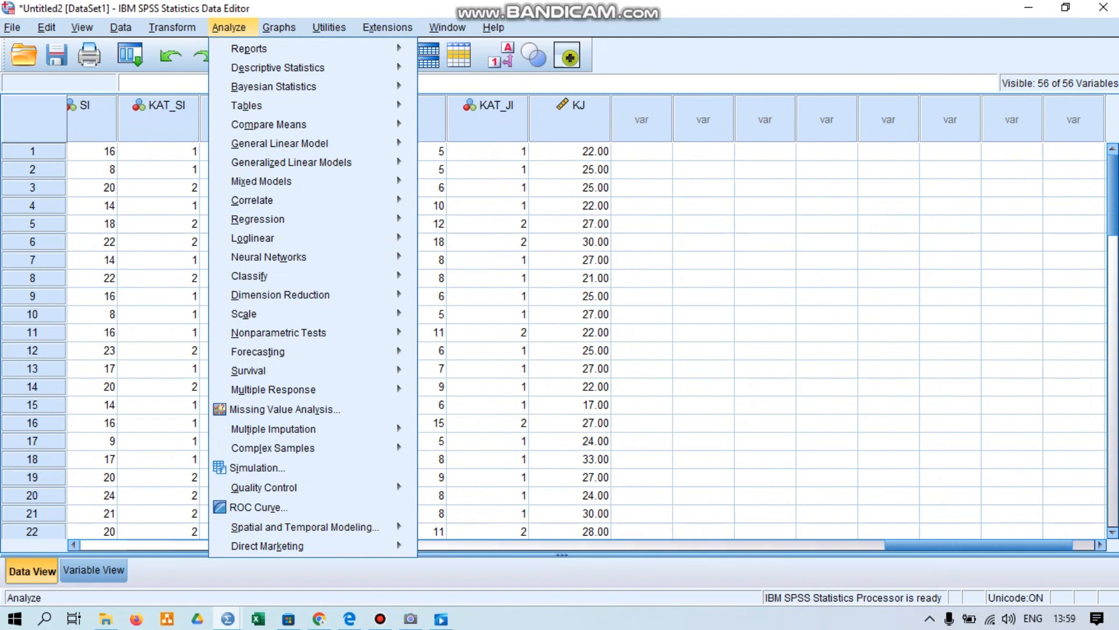
pyautogui.moveTo(277, 68)
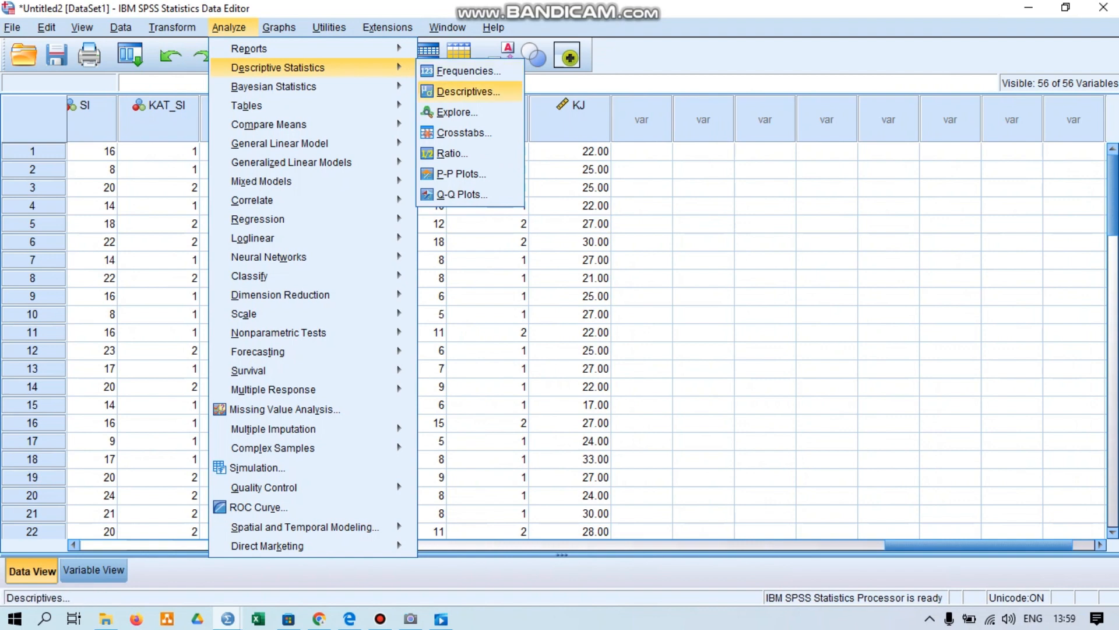
pyautogui.click(468, 91)
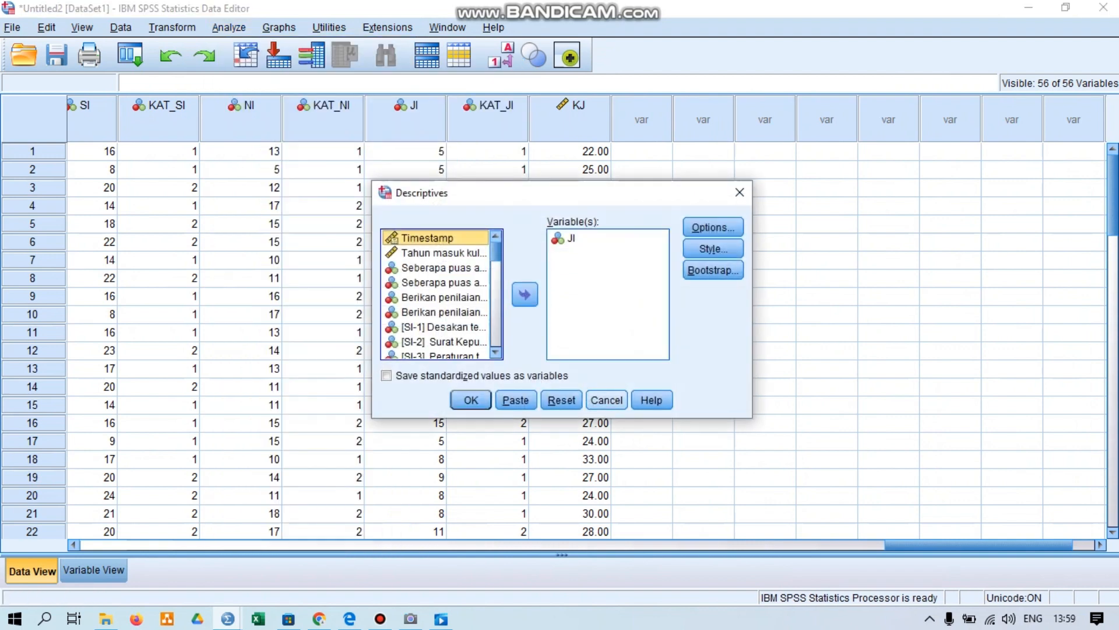
pyautogui.click(561, 400)
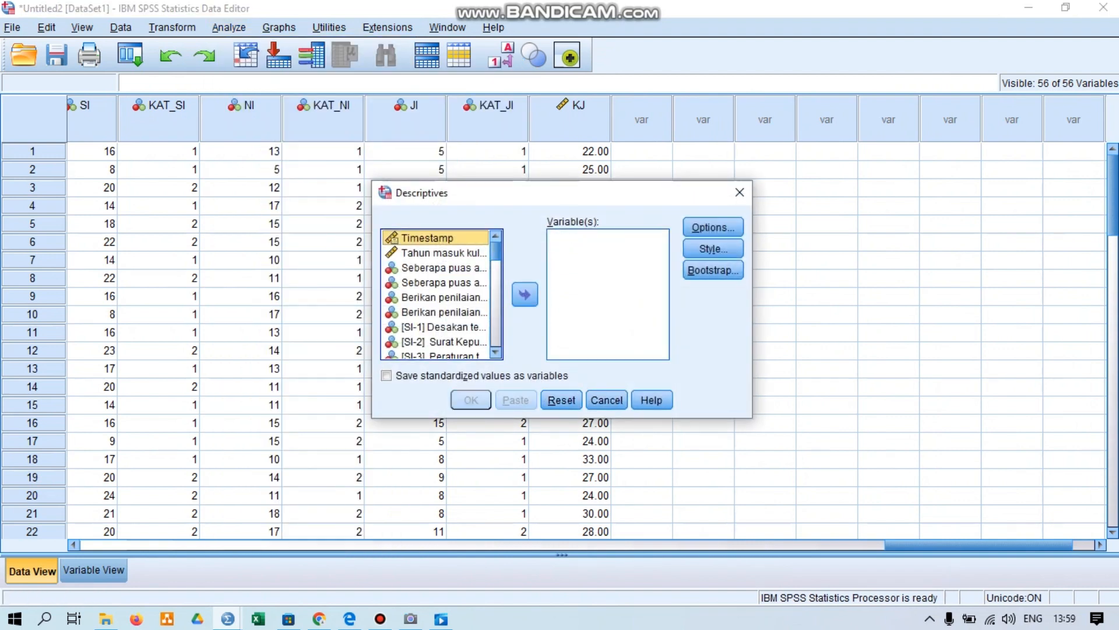
pyautogui.moveTo(496, 251); pyautogui.dragTo(496, 338)
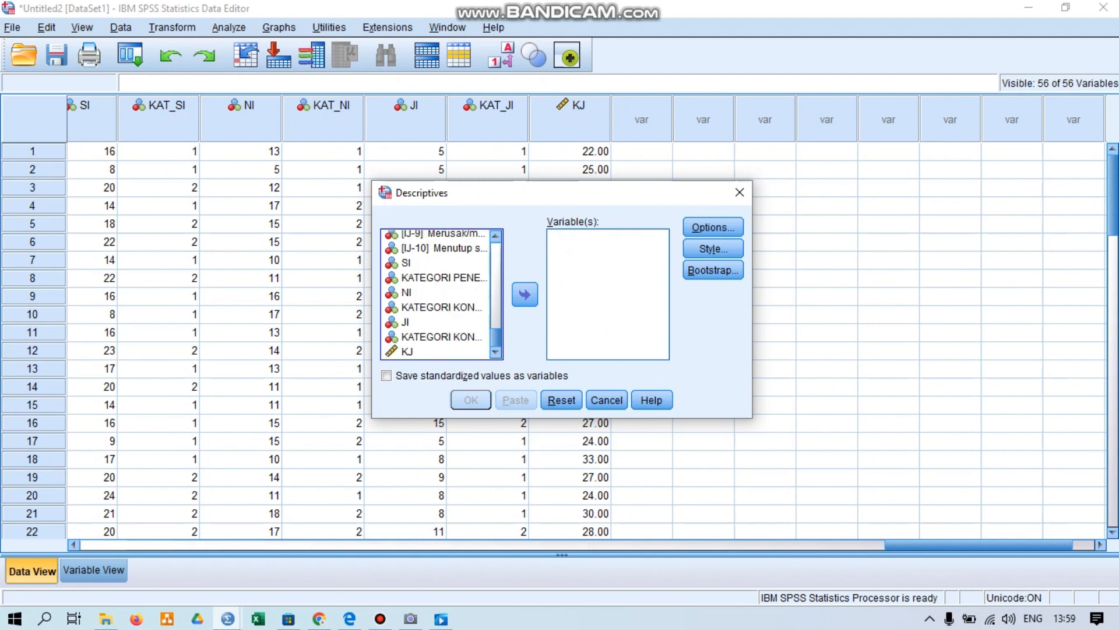
pyautogui.click(408, 352)
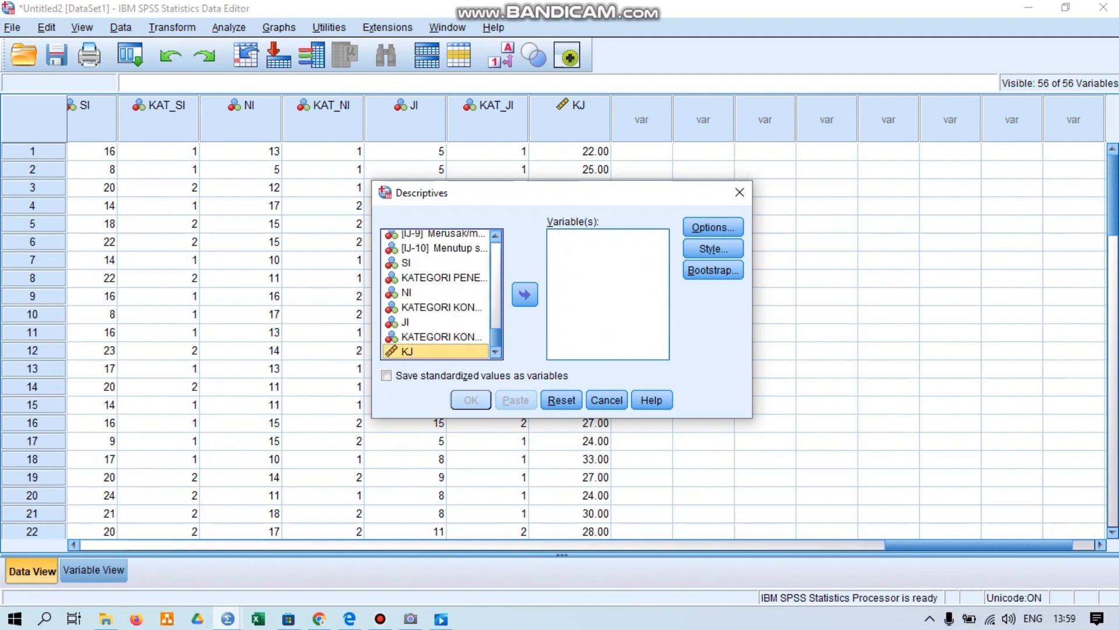
pyautogui.click(525, 294)
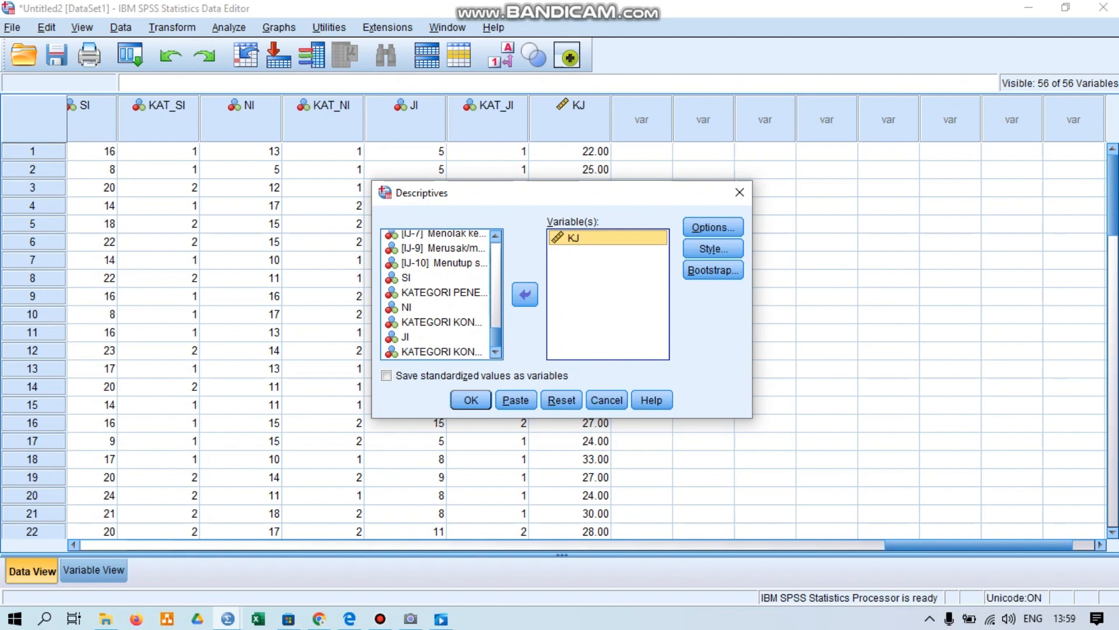
# Step: Run the KJ descriptives with mean, standard deviation, minimum and maximum, and put the output window away
pyautogui.click(712, 227)
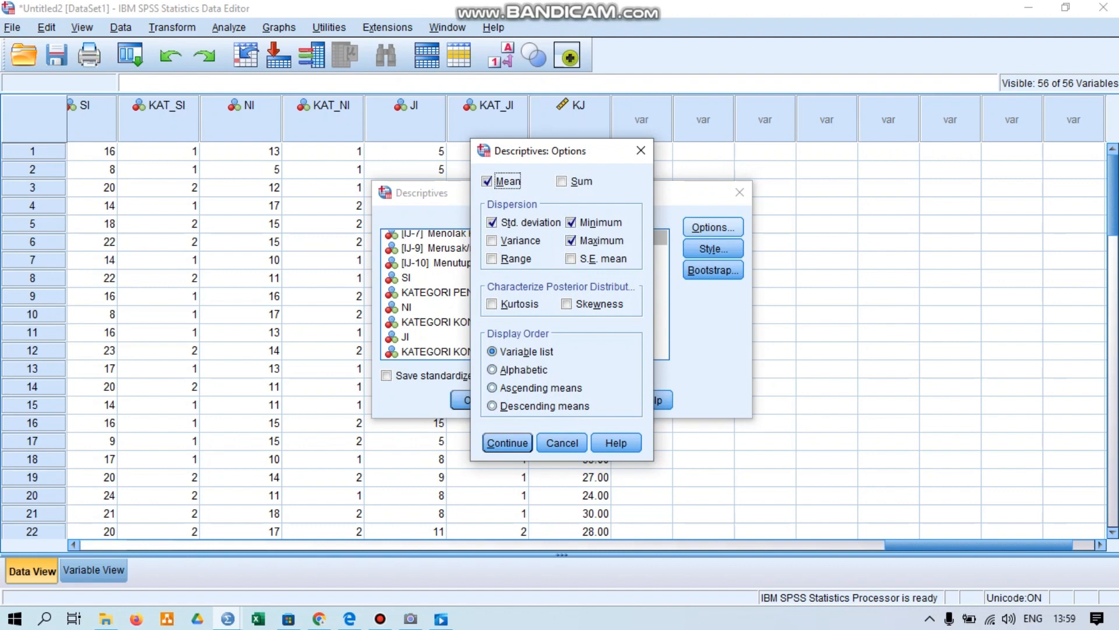
pyautogui.click(507, 442)
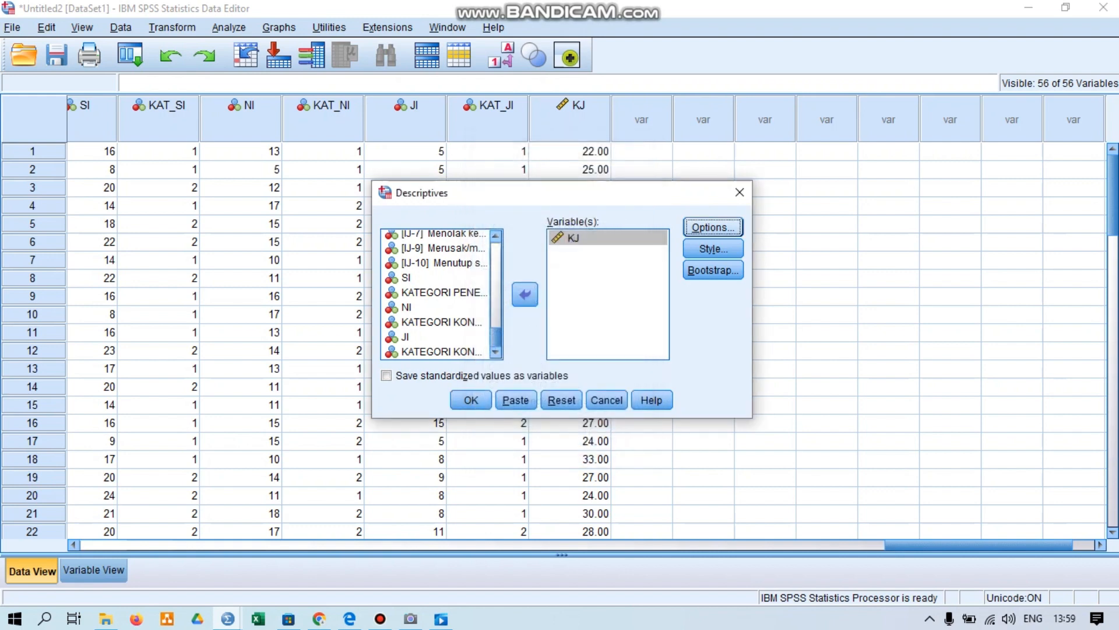
pyautogui.click(471, 400)
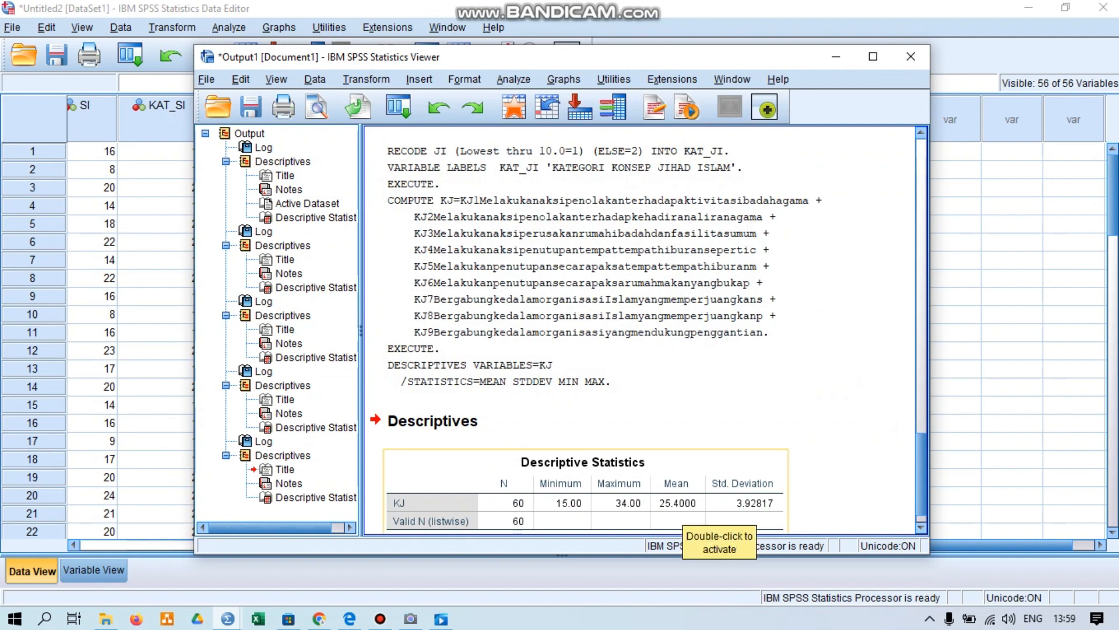
pyautogui.click(836, 57)
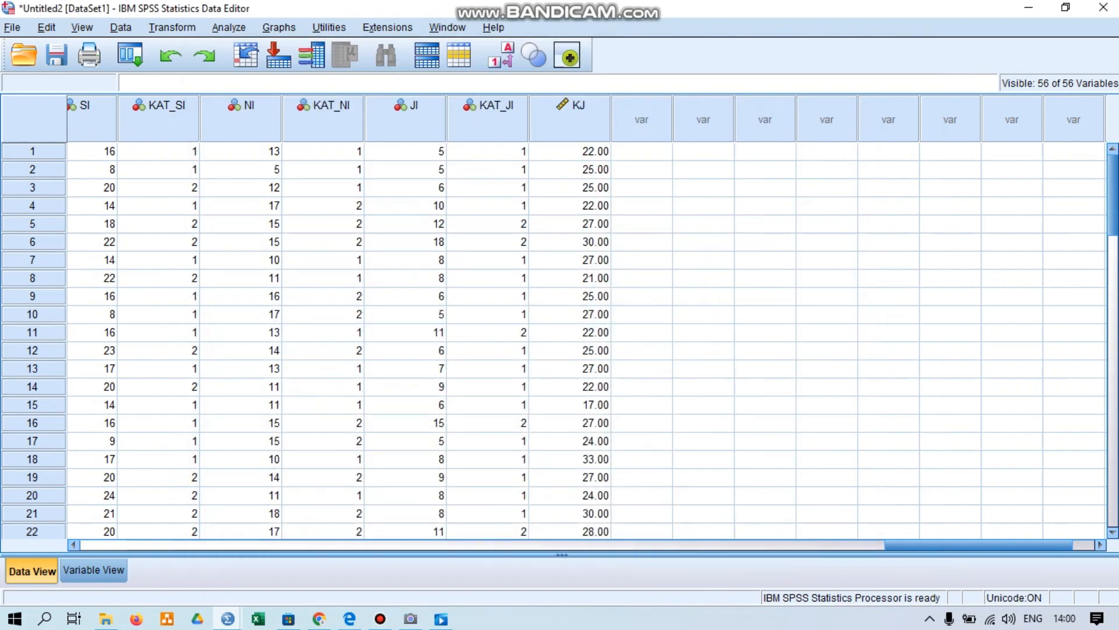
# Step: Start a recode into different variables, clear the previous setup and choose KJ as the input variable
pyautogui.click(172, 28)
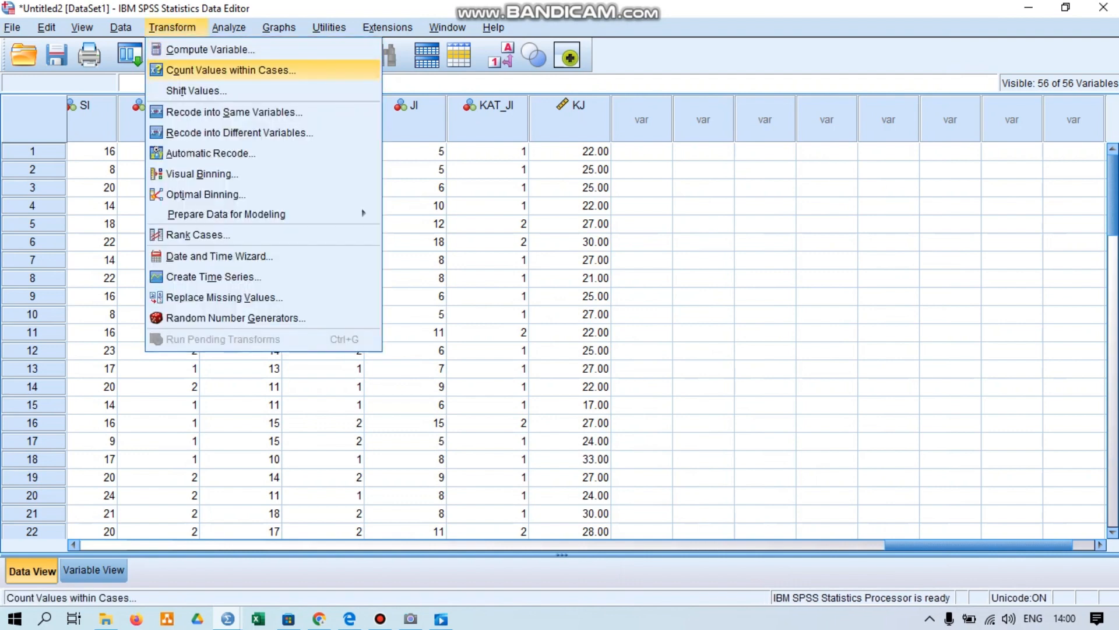
pyautogui.click(240, 133)
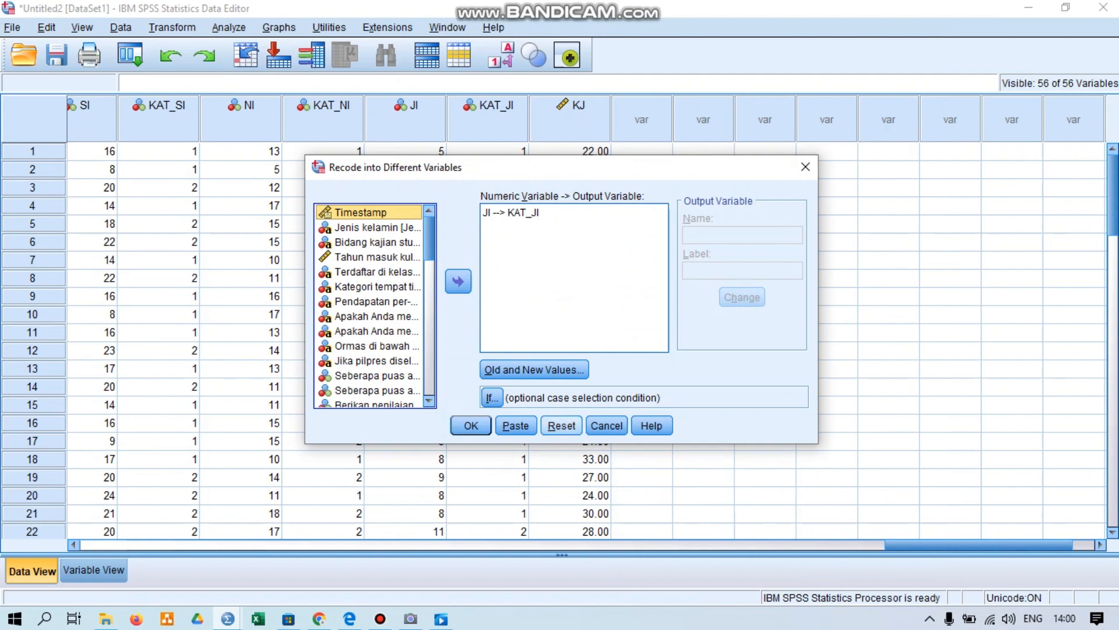
pyautogui.click(562, 425)
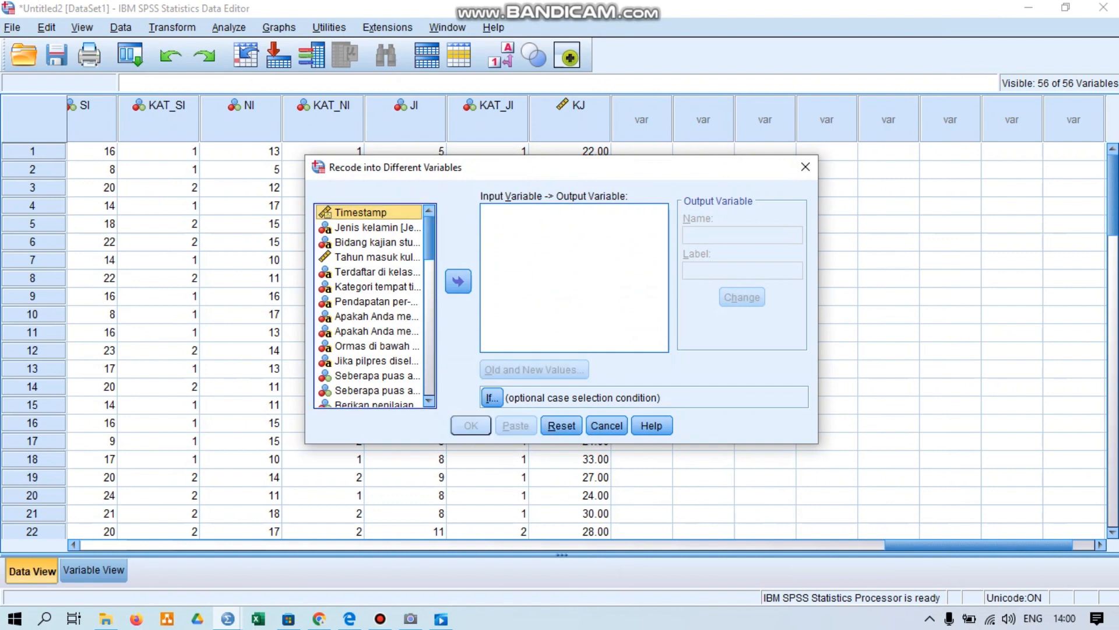
pyautogui.scroll(-15, 374, 306)
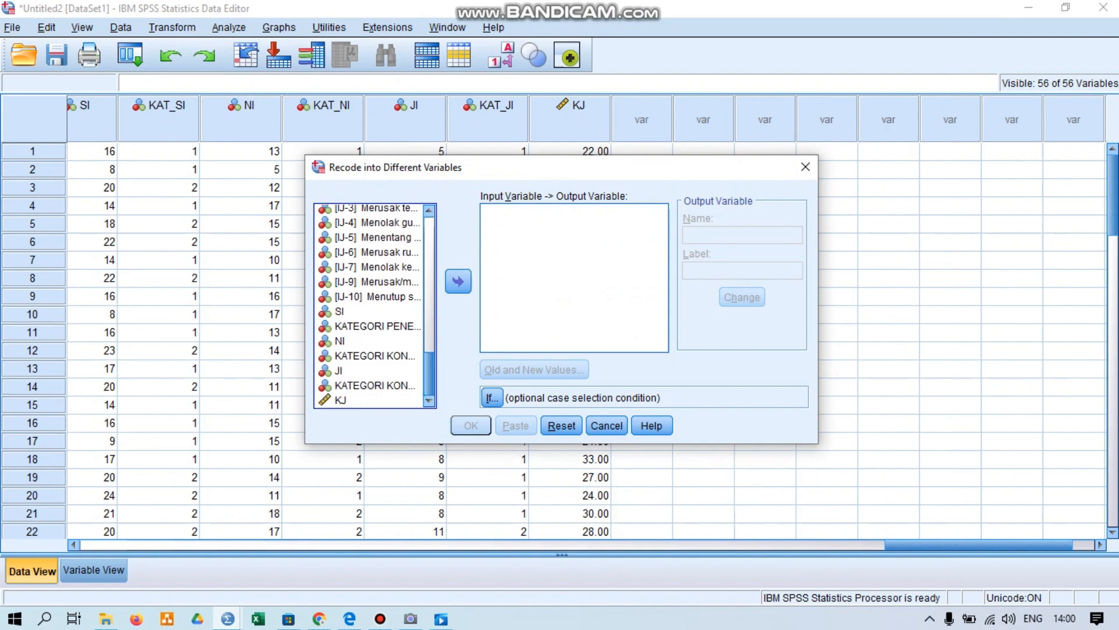
pyautogui.click(368, 400)
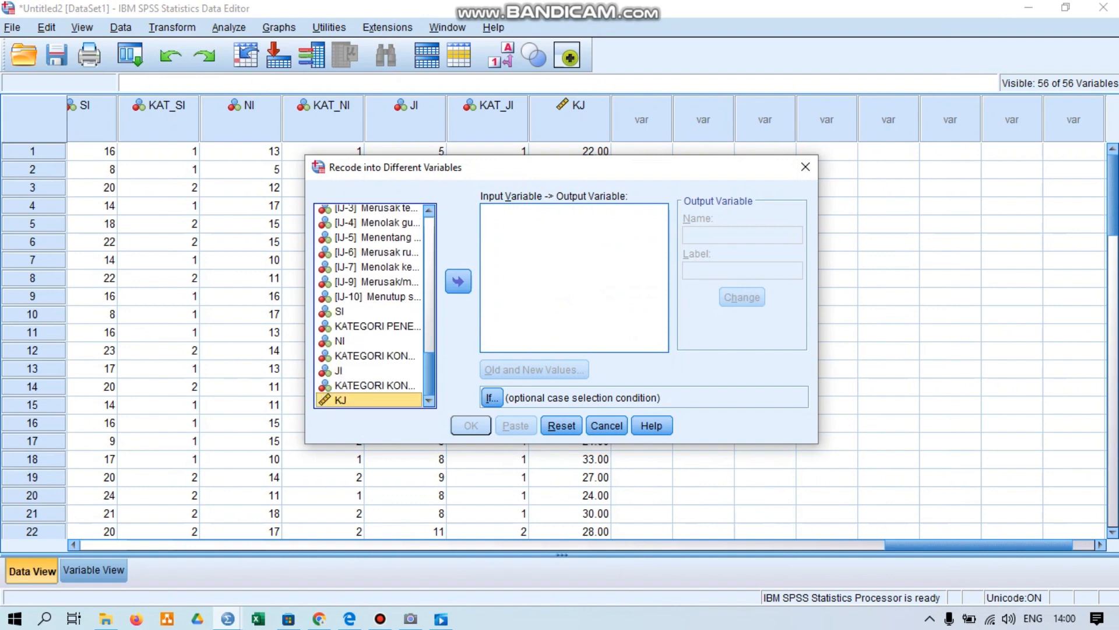
pyautogui.click(458, 281)
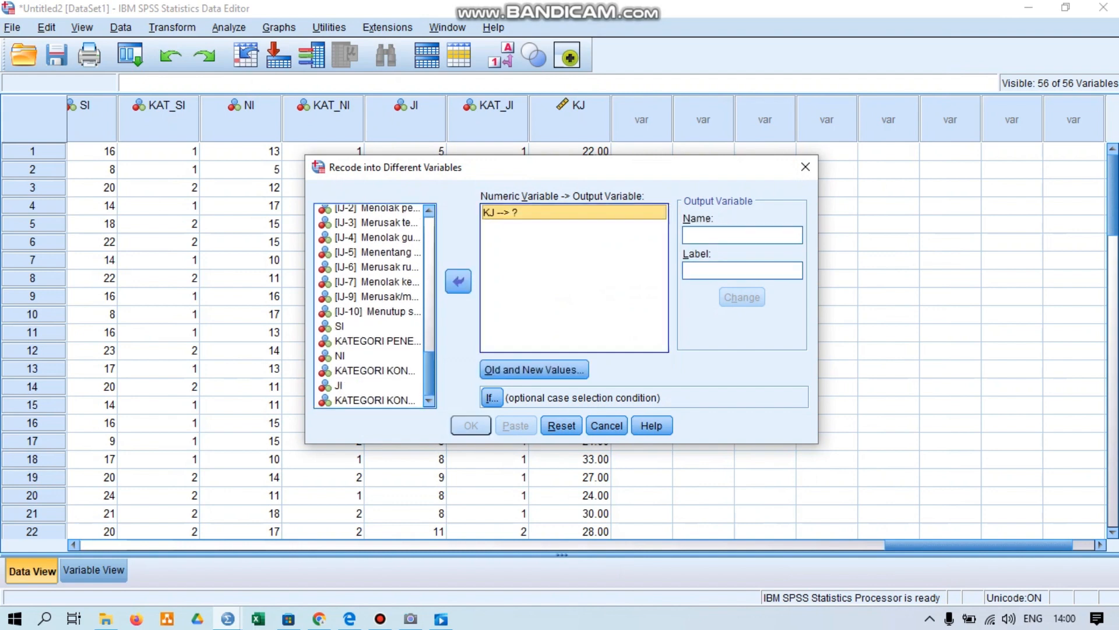
# Step: Name the output variable KAT_KJ, label it KATEGORI KESEDIAAN JIHAD ISLAM and apply it to KJ
pyautogui.click(742, 235)
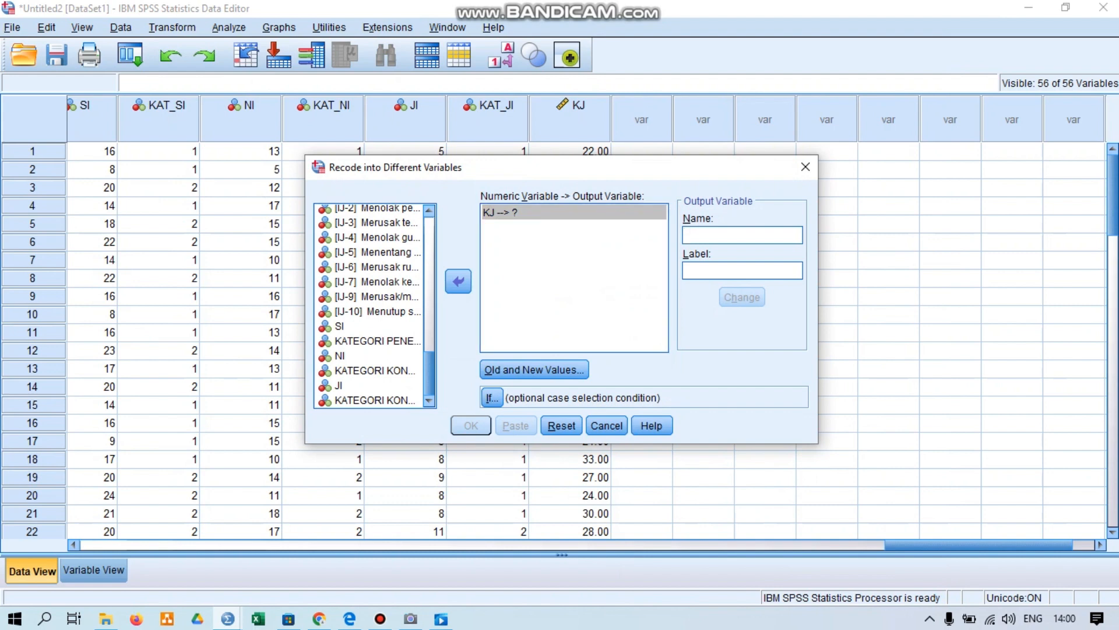
pyautogui.write('KAT')
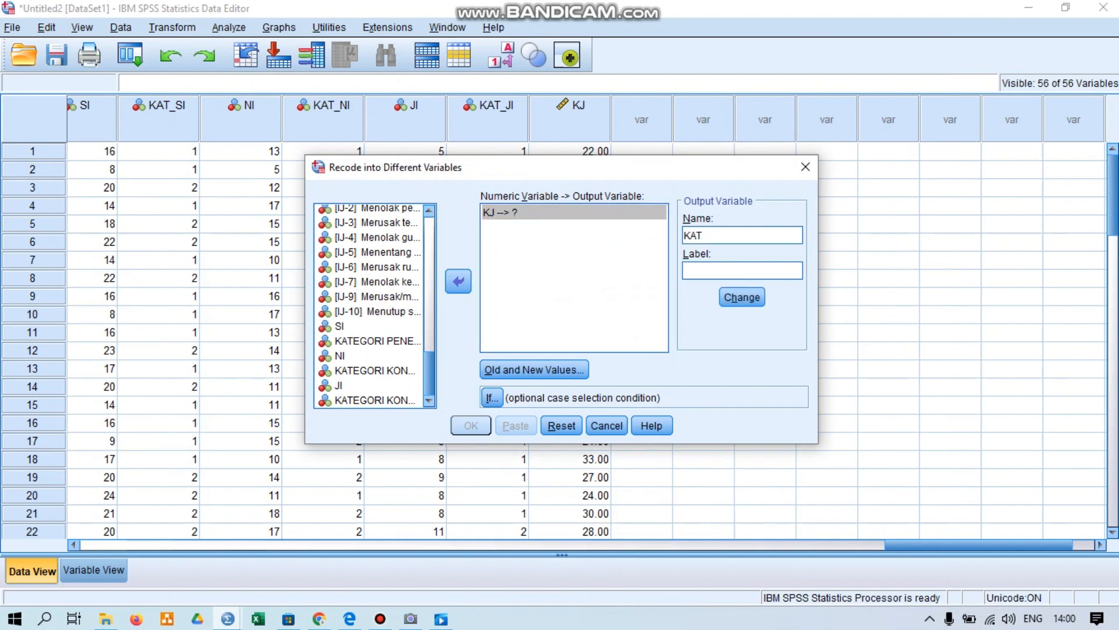
pyautogui.write('_KJ')
pyautogui.write('KATEGORI')
pyautogui.write(' K')
pyautogui.write('ESEDIA')
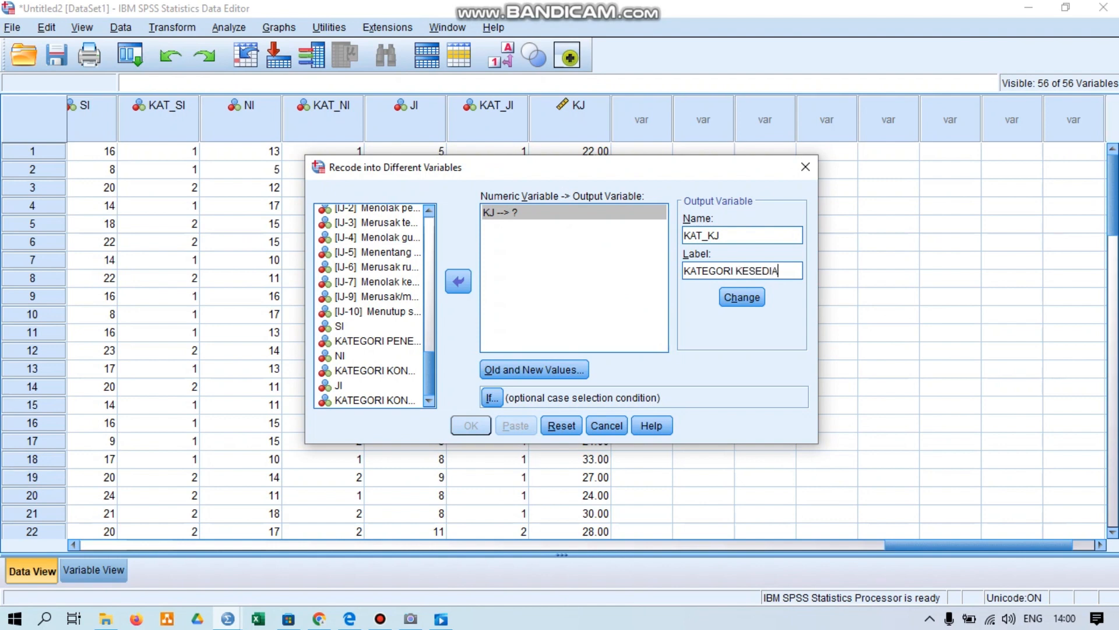
pyautogui.write('AN JIHAD ')
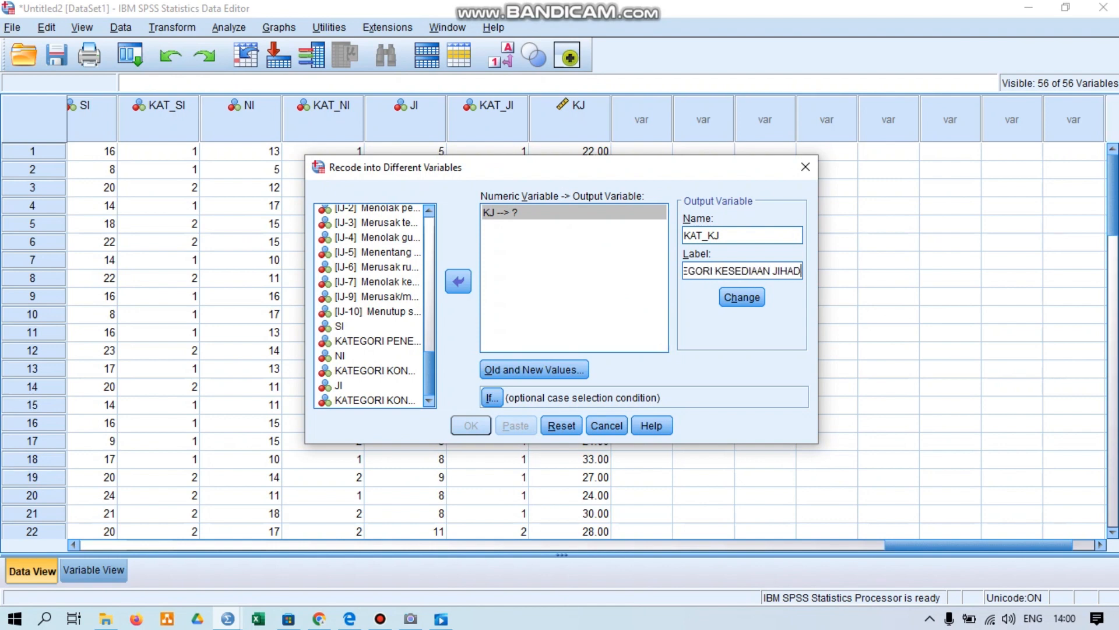
pyautogui.write('ISLAM')
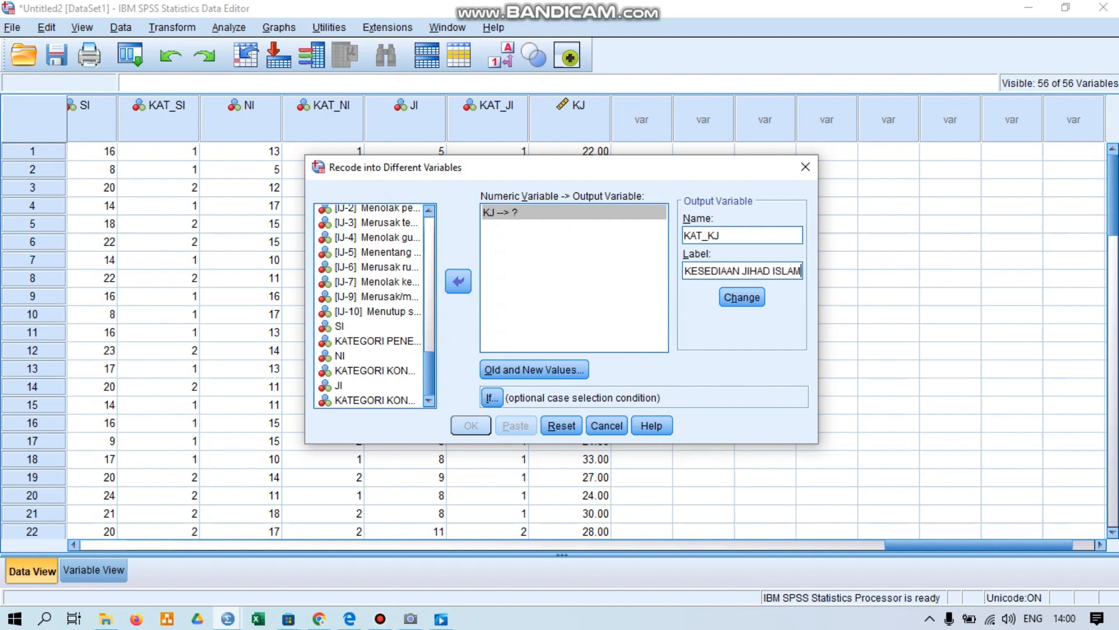
pyautogui.press('Tab')
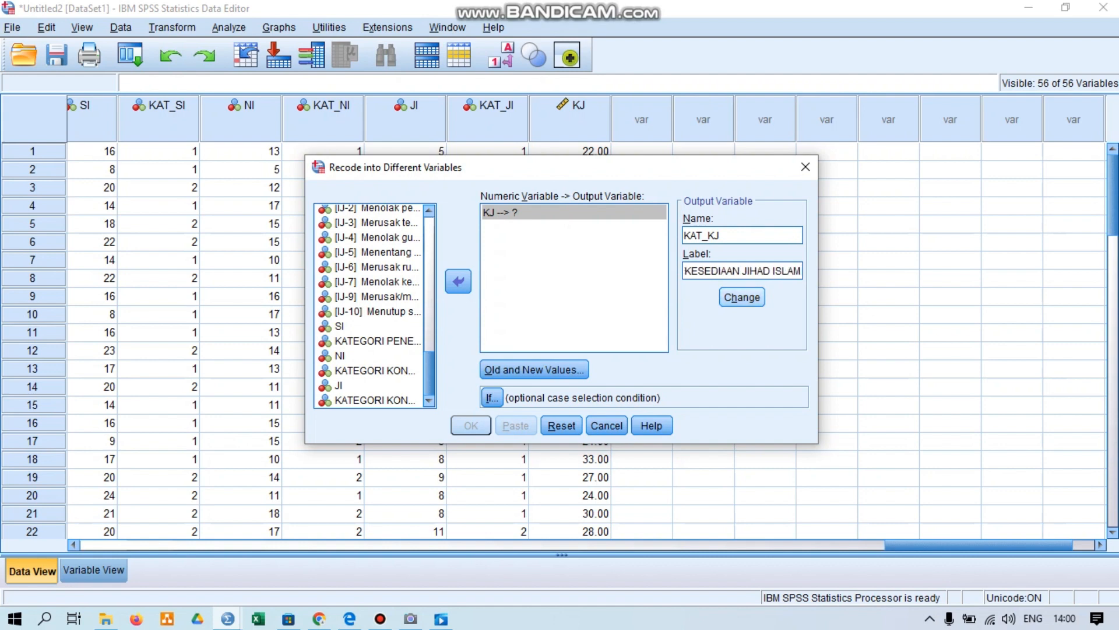
pyautogui.press('space')
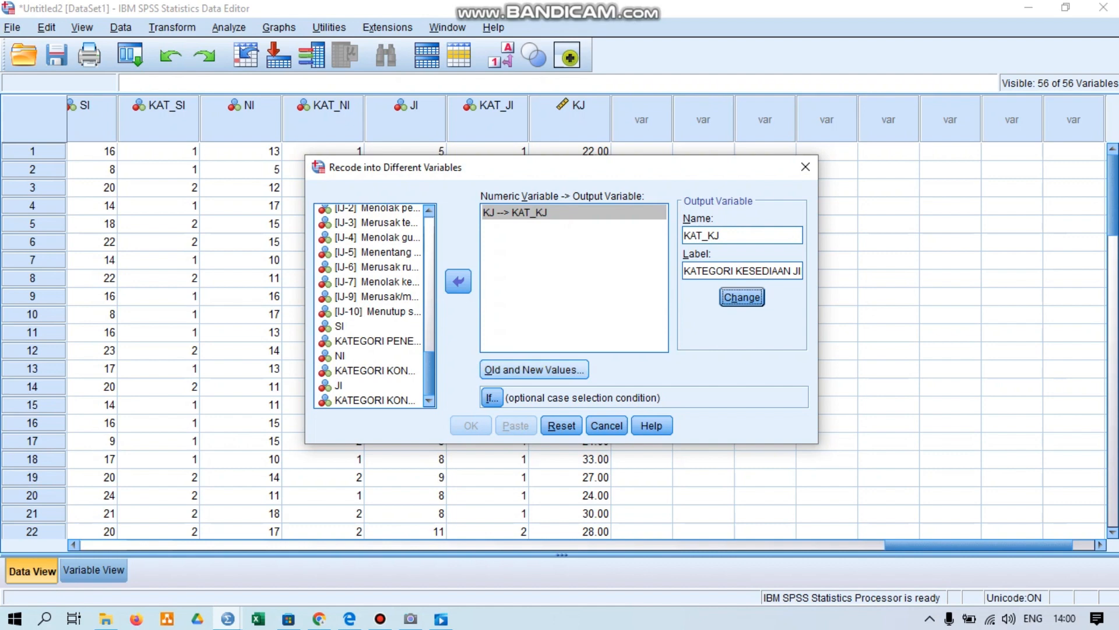
# Step: Add a recode rule that maps the lowest value through 25.4 to new value 1
pyautogui.click(534, 370)
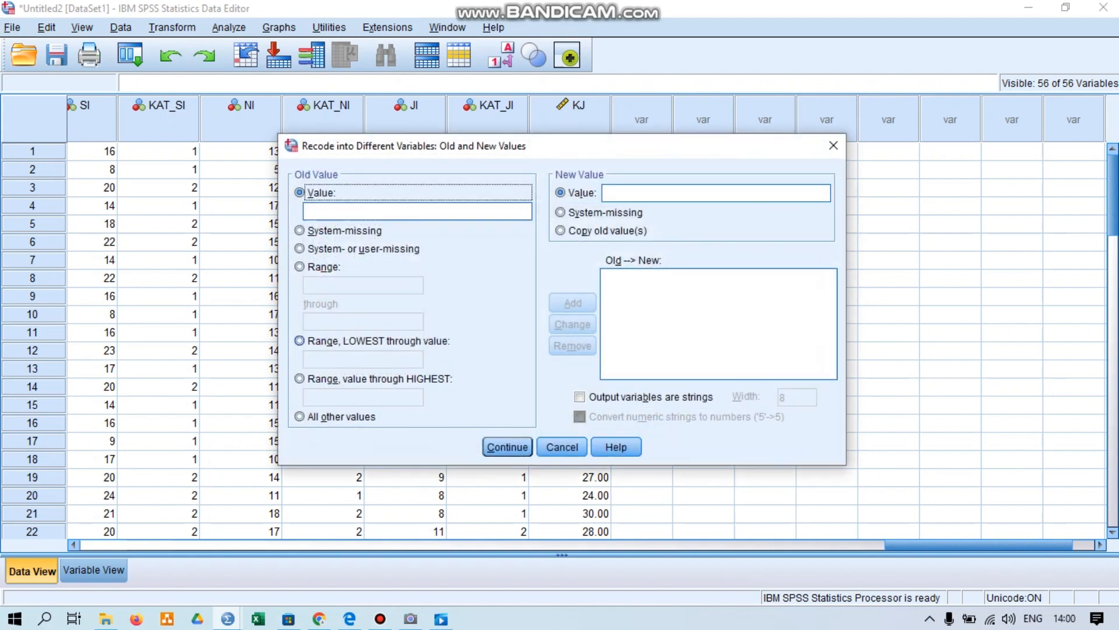
pyautogui.click(300, 341)
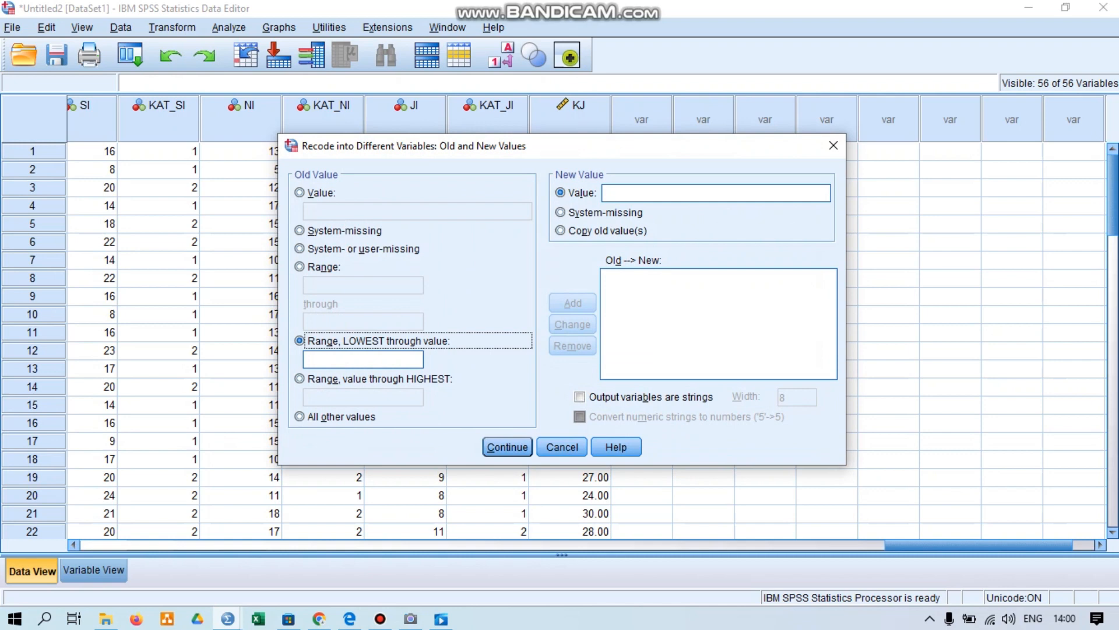
pyautogui.click(362, 360)
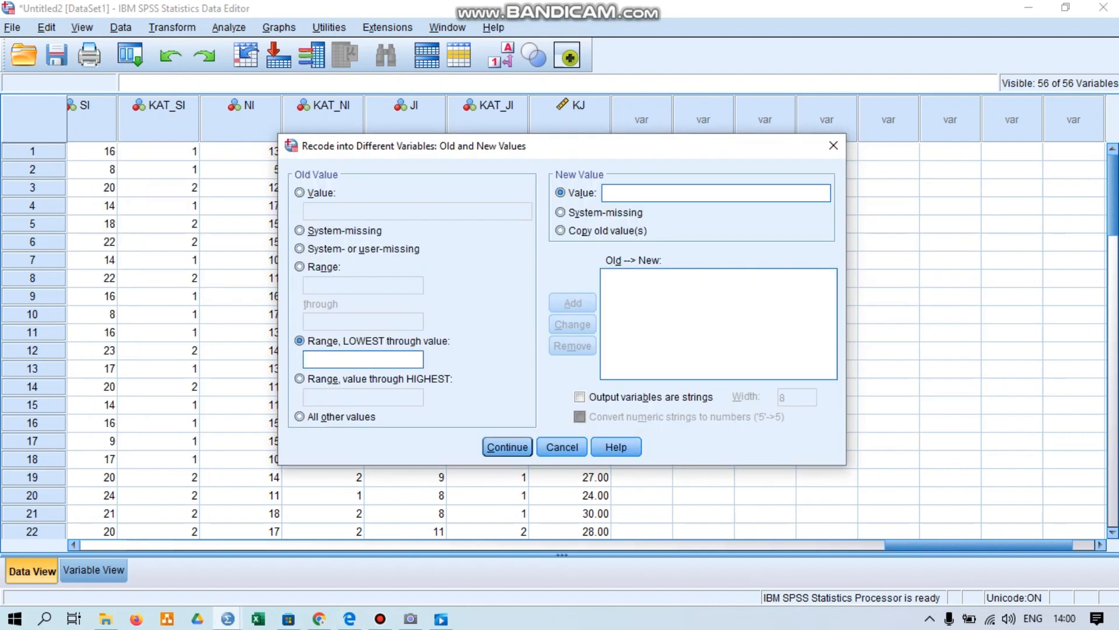
pyautogui.moveTo(228, 618)
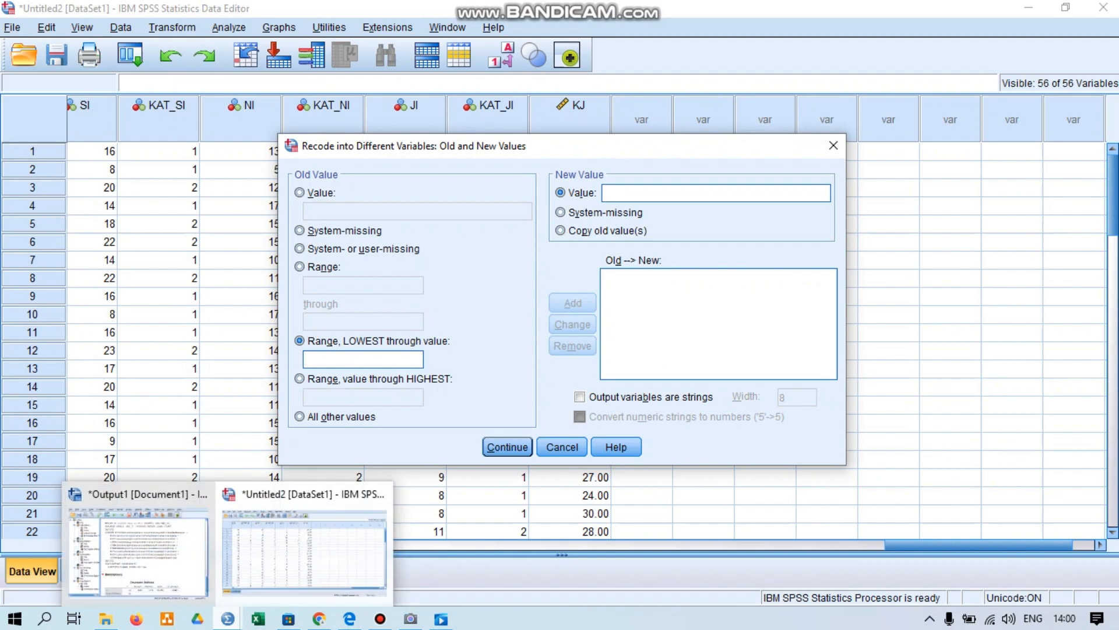
pyautogui.moveTo(138, 551)
pyautogui.click(303, 550)
pyautogui.write('2')
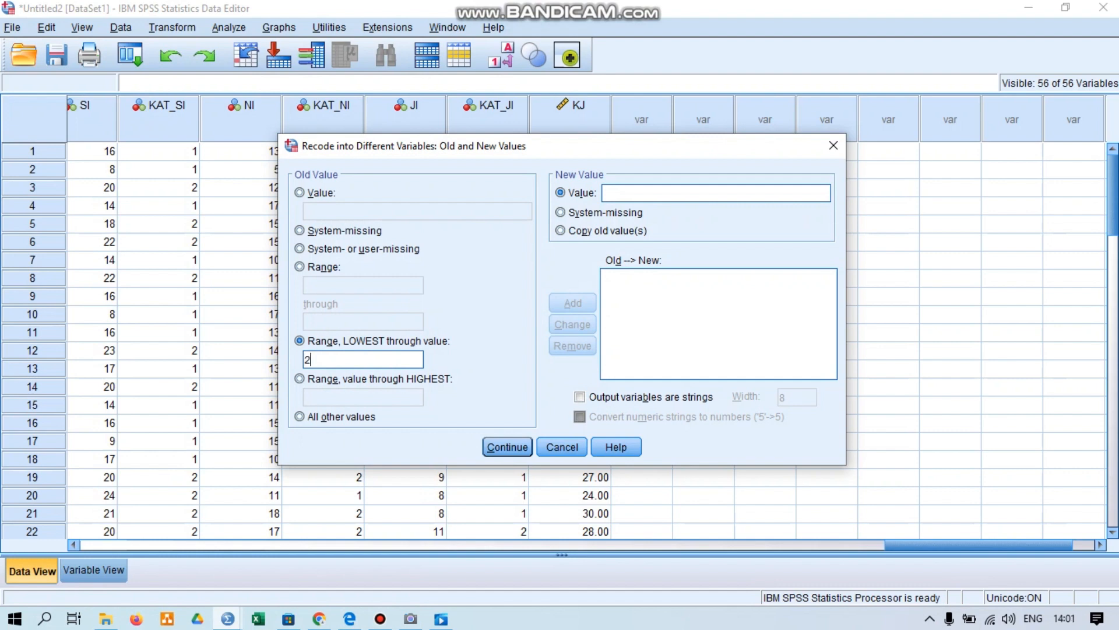
pyautogui.write('5,4')
pyautogui.click(636, 193)
pyautogui.write('1')
pyautogui.click(572, 303)
# Step: Map all other values to 2, run the recode and put the output window away
pyautogui.write('2')
pyautogui.click(300, 416)
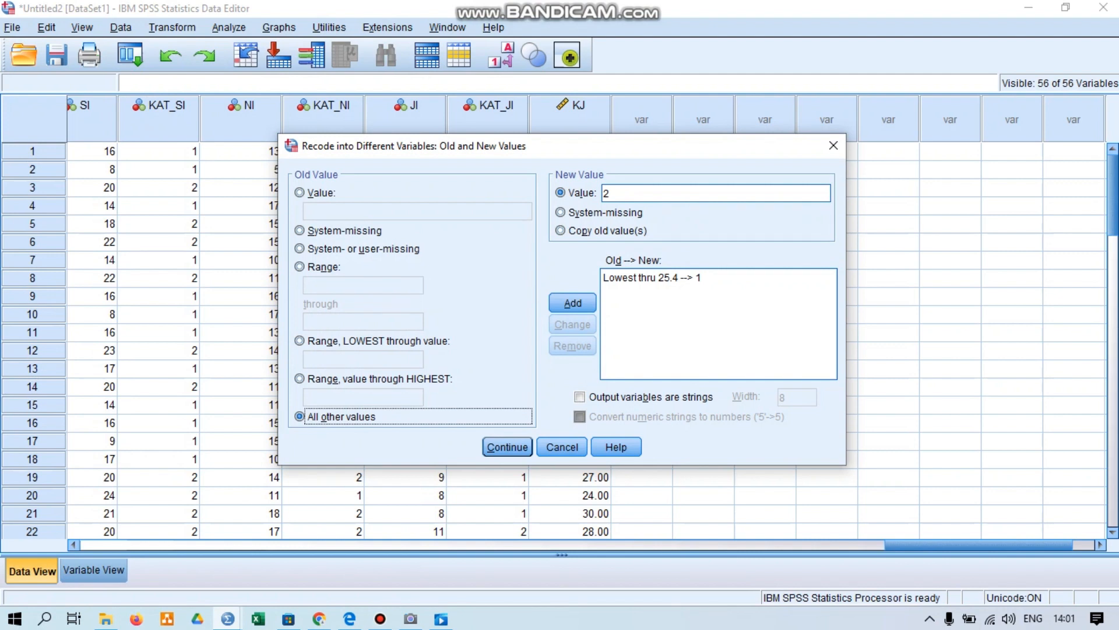
pyautogui.click(573, 303)
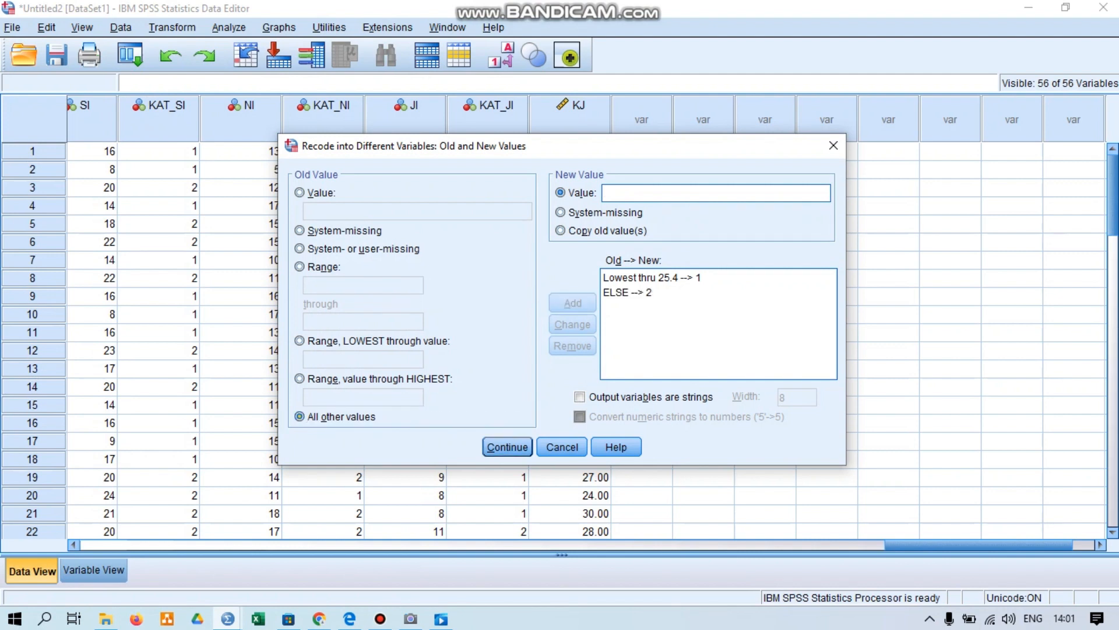
pyautogui.press('Return')
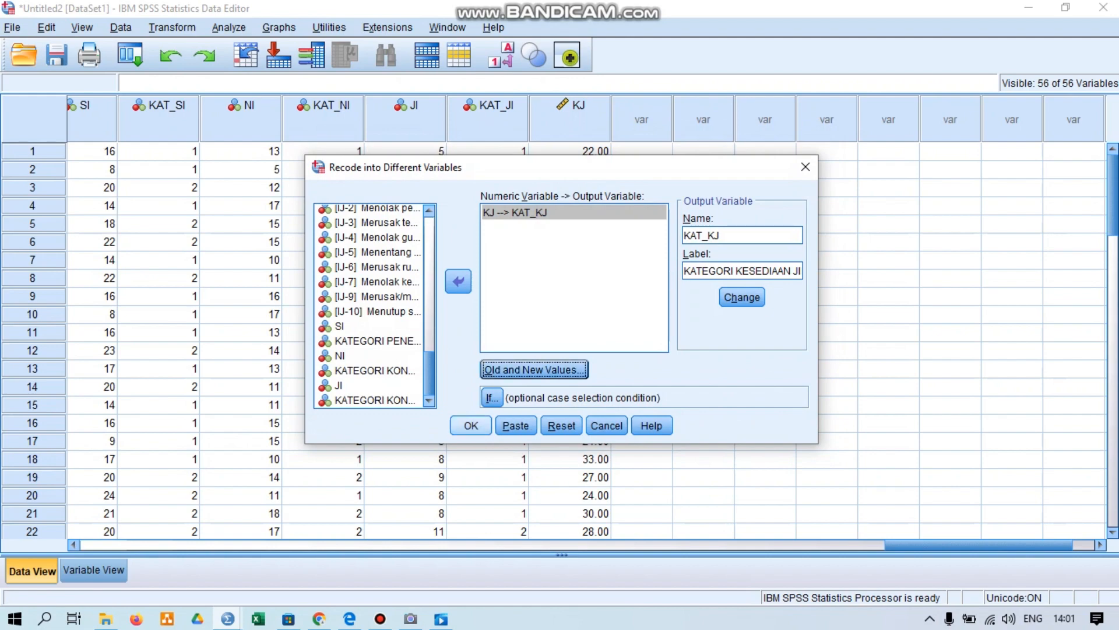
pyautogui.press('Return')
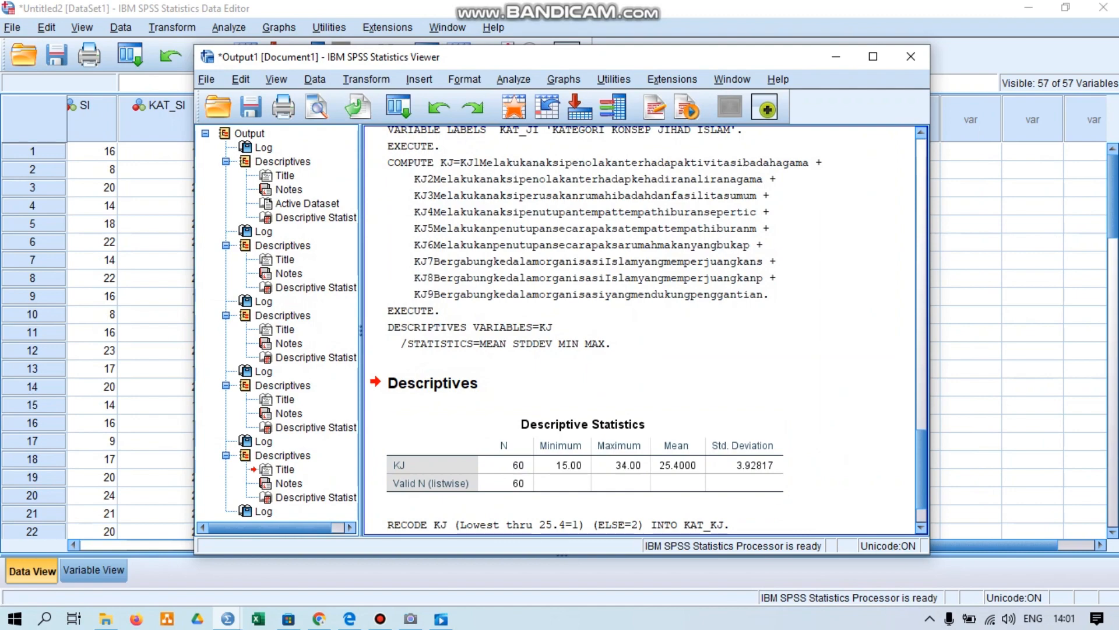
pyautogui.click(836, 56)
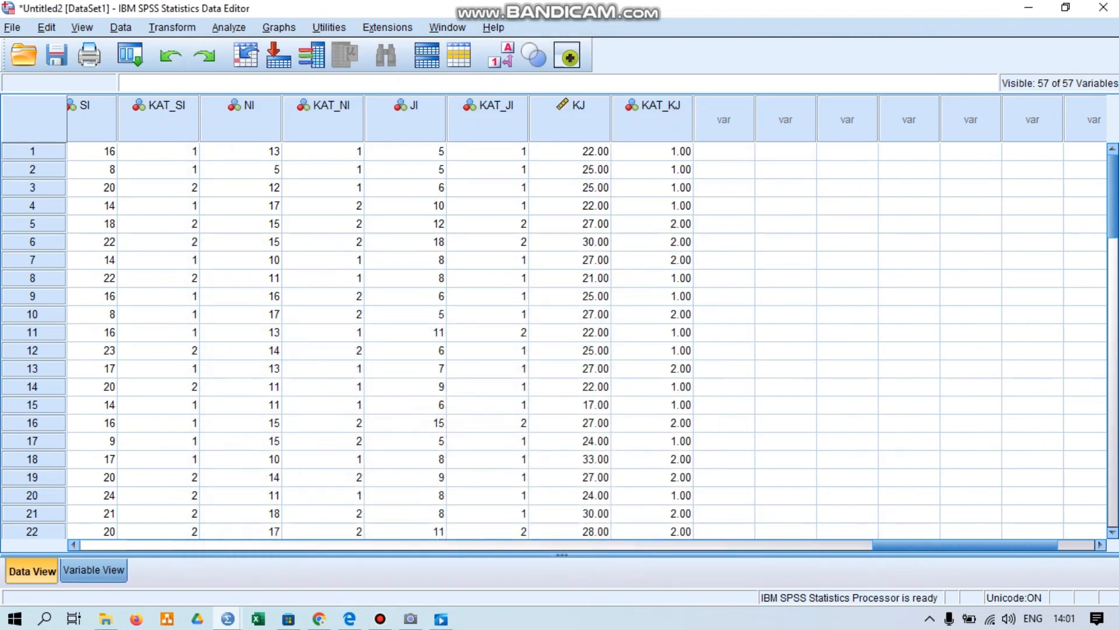
# Step: Set the decimals of the variables KJ and KAT_KJ to 0
pyautogui.click(93, 570)
pyautogui.click(295, 263)
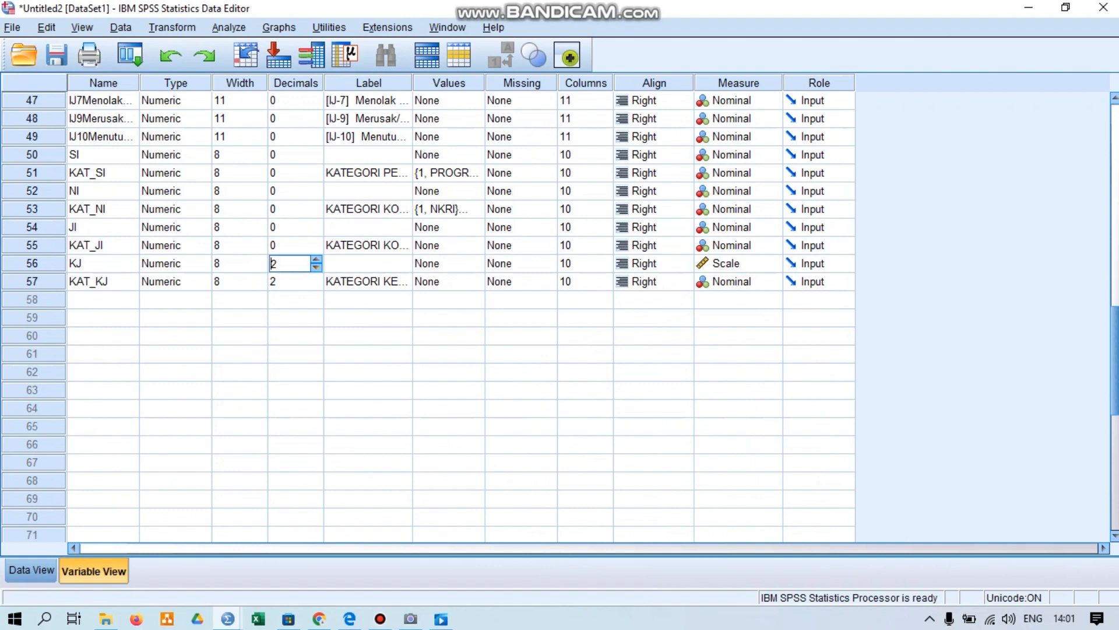
pyautogui.press('BackSpace')
pyautogui.write('0')
pyautogui.click(296, 282)
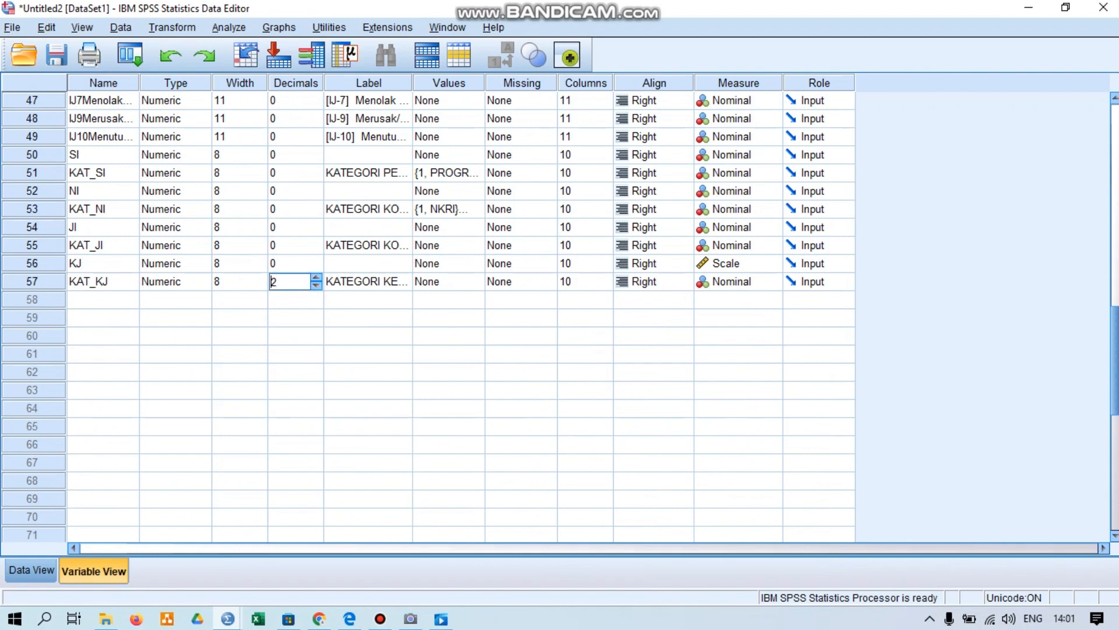
pyautogui.doubleClick(317, 286)
# Step: Open the value labels of KAT_KJ and enter value 1 with a label beginning TIDAK
pyautogui.click(449, 282)
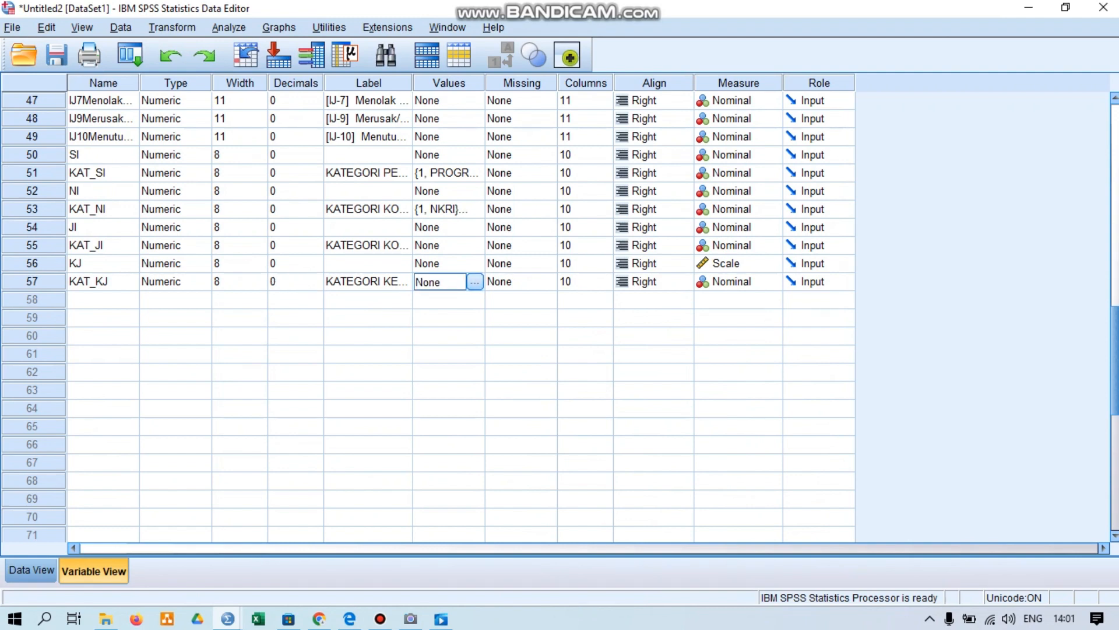
pyautogui.click(475, 282)
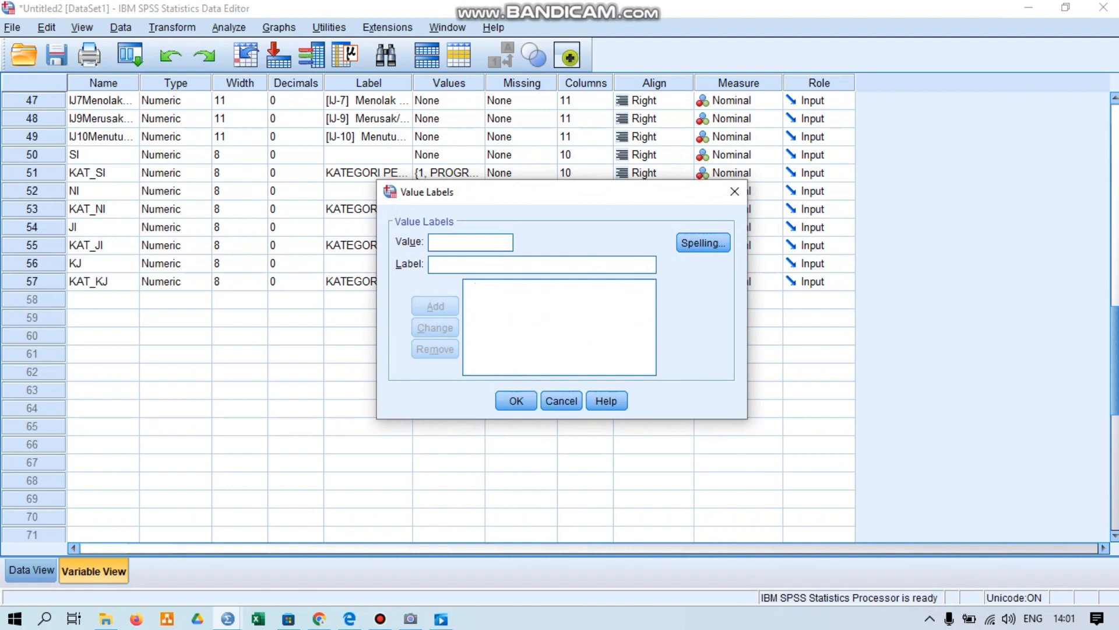
pyautogui.write('1')
pyautogui.press('Tab')
pyautogui.write('TIDAK ')
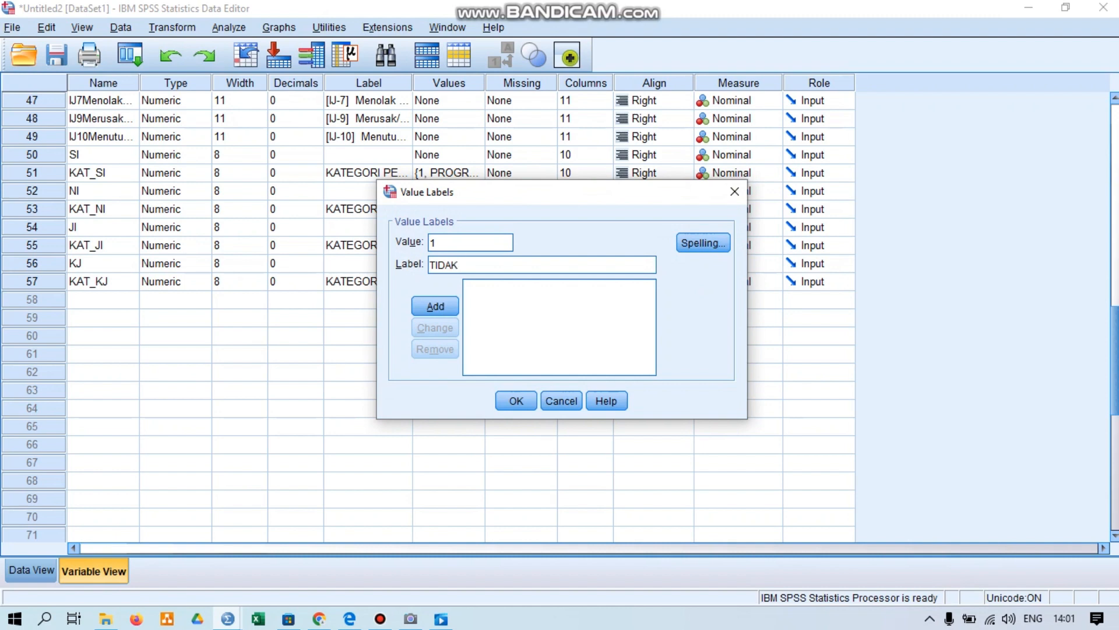
# Step: Define the value labels of KAT_KJ as 1 = "TIDAK BEERSEDIA" and 2 = "BERSEDIA"
pyautogui.write('BEERSEDIA')
pyautogui.click(435, 305)
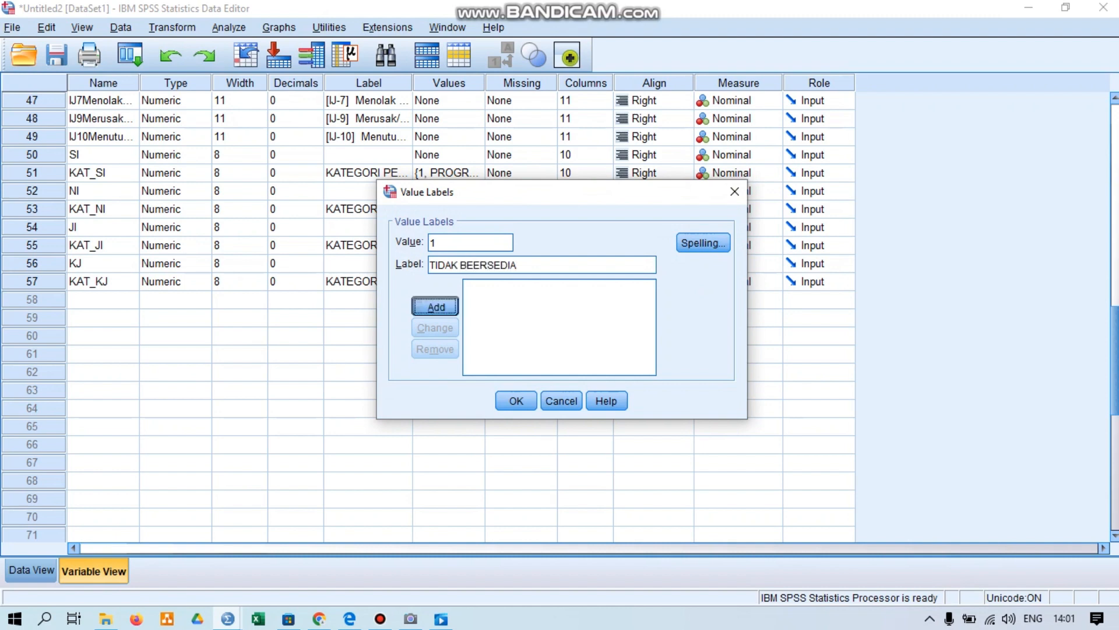
pyautogui.write('2')
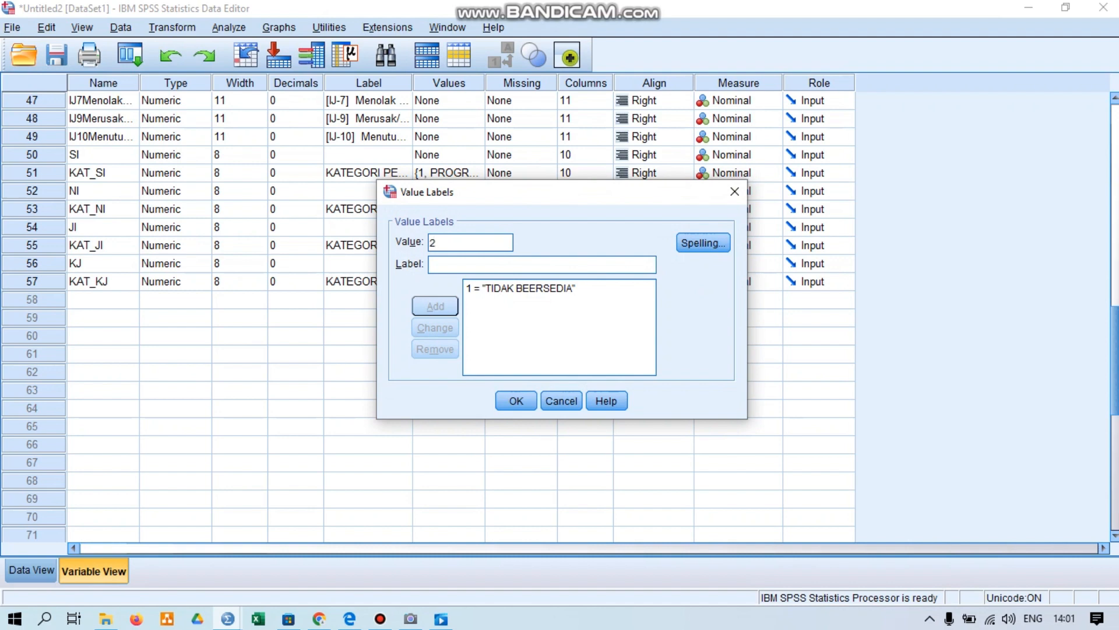
pyautogui.press('Tab')
pyautogui.write('BE')
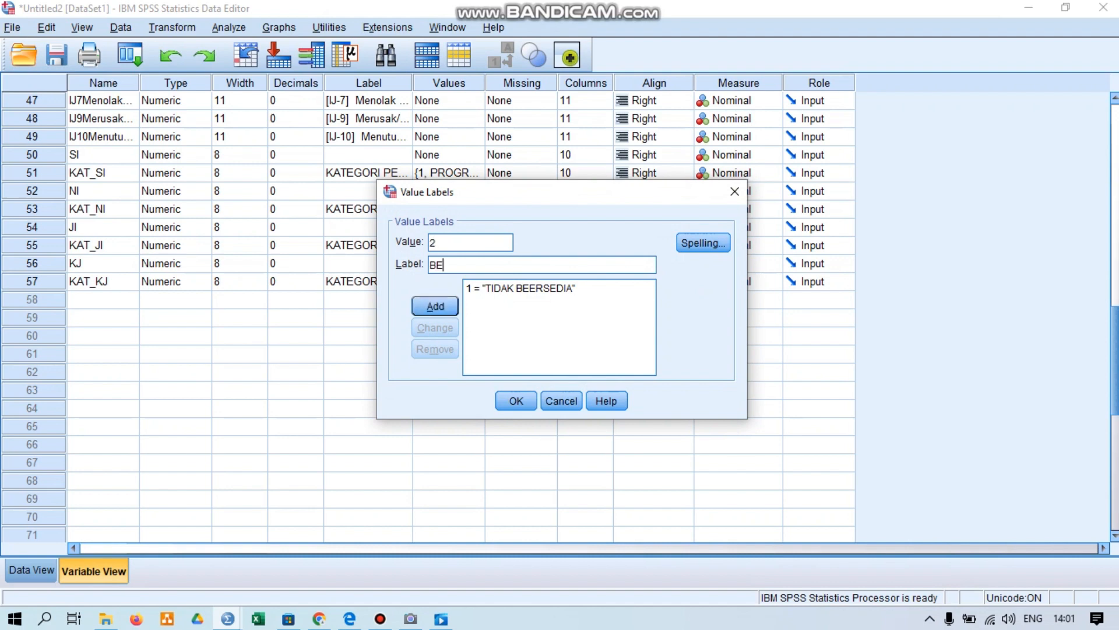
pyautogui.write('RSEDIA')
pyautogui.press('Return')
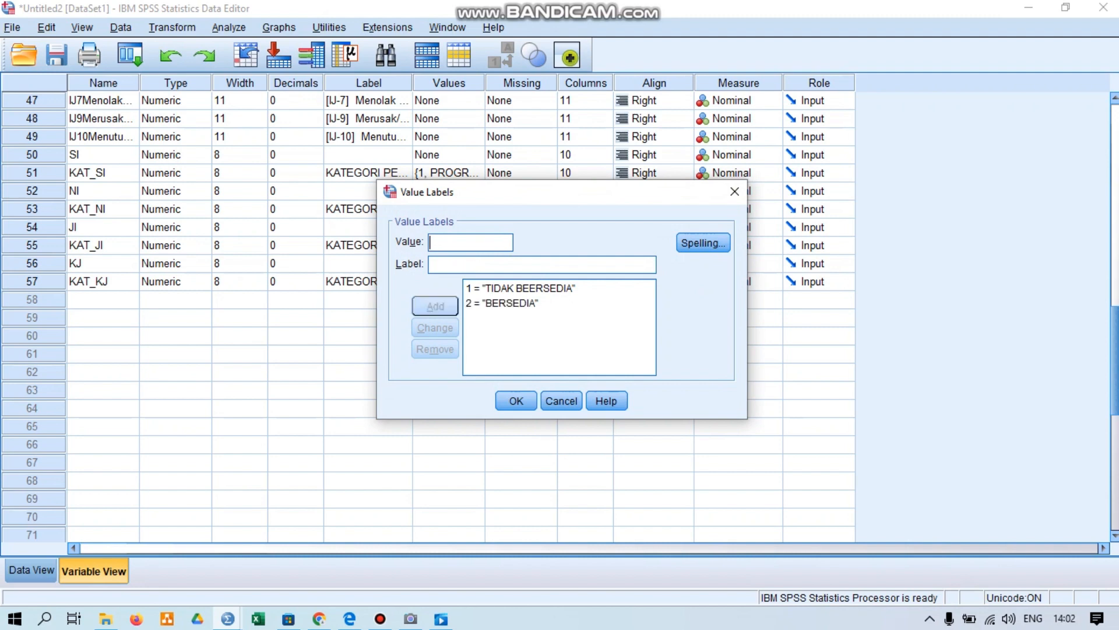
pyautogui.click(516, 401)
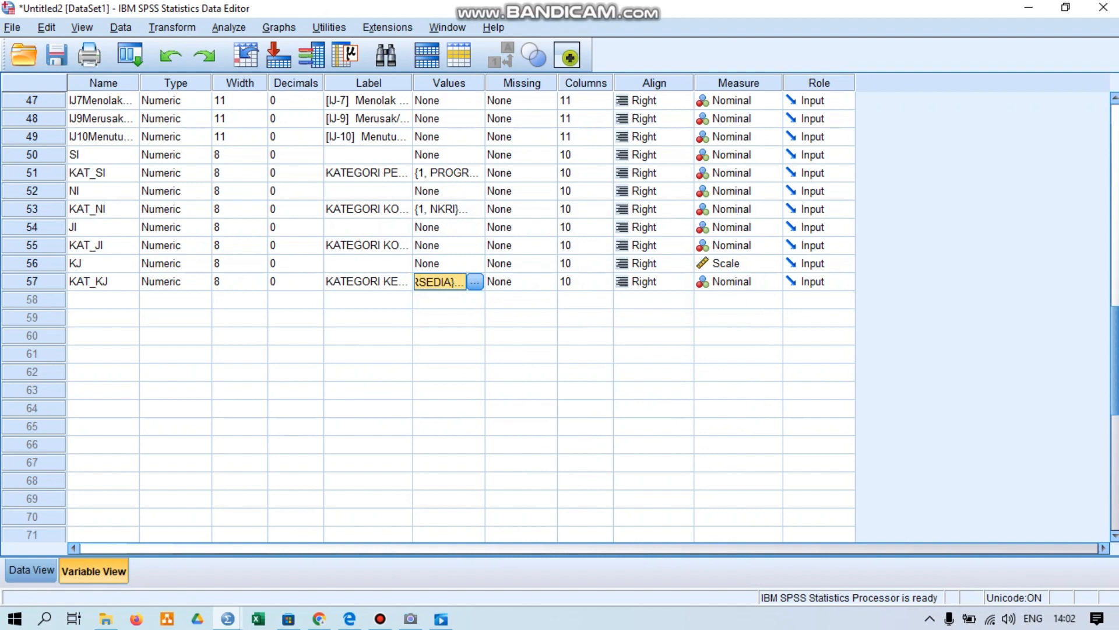
# Step: Start a new Compute Variable operation with the previous settings cleared and IJ as the target variable
pyautogui.click(32, 570)
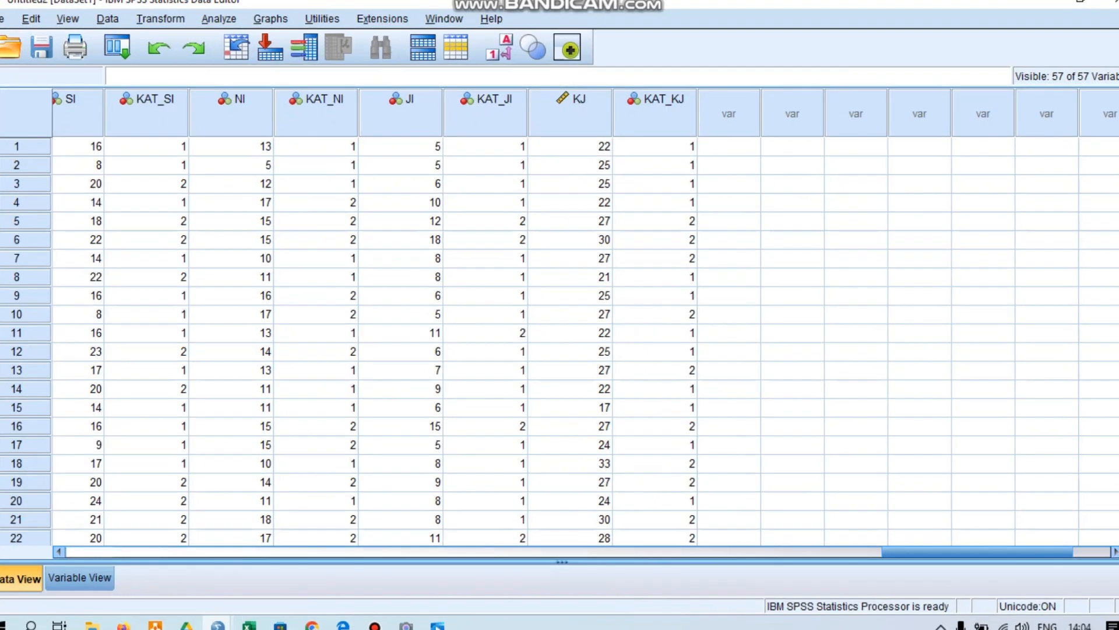
pyautogui.click(160, 19)
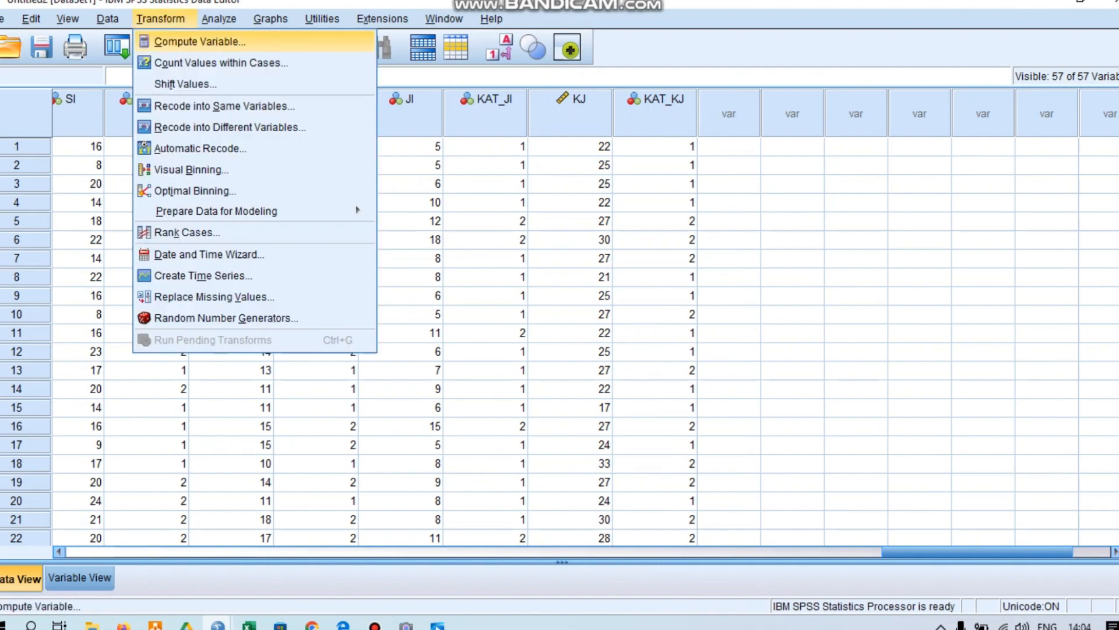
pyautogui.press('Return')
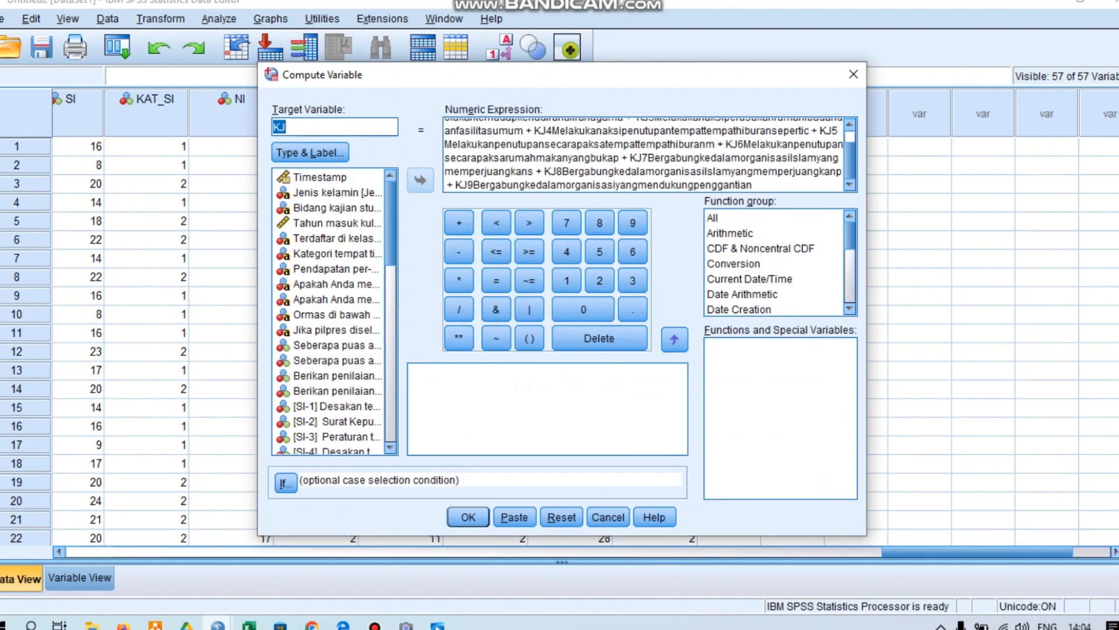
pyautogui.click(562, 517)
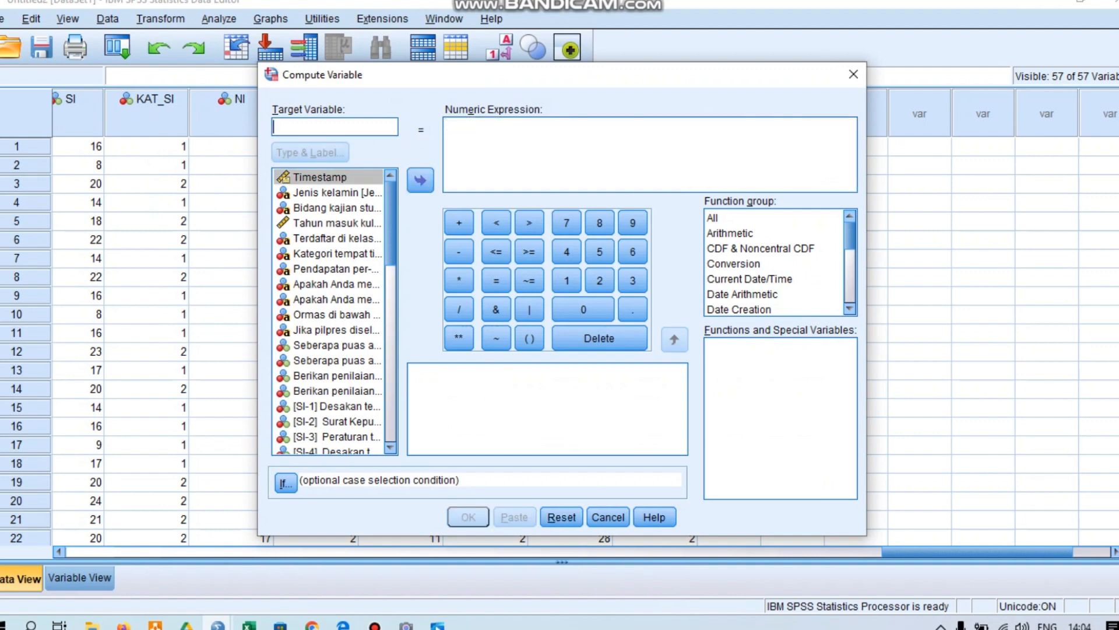
pyautogui.write('IJ')
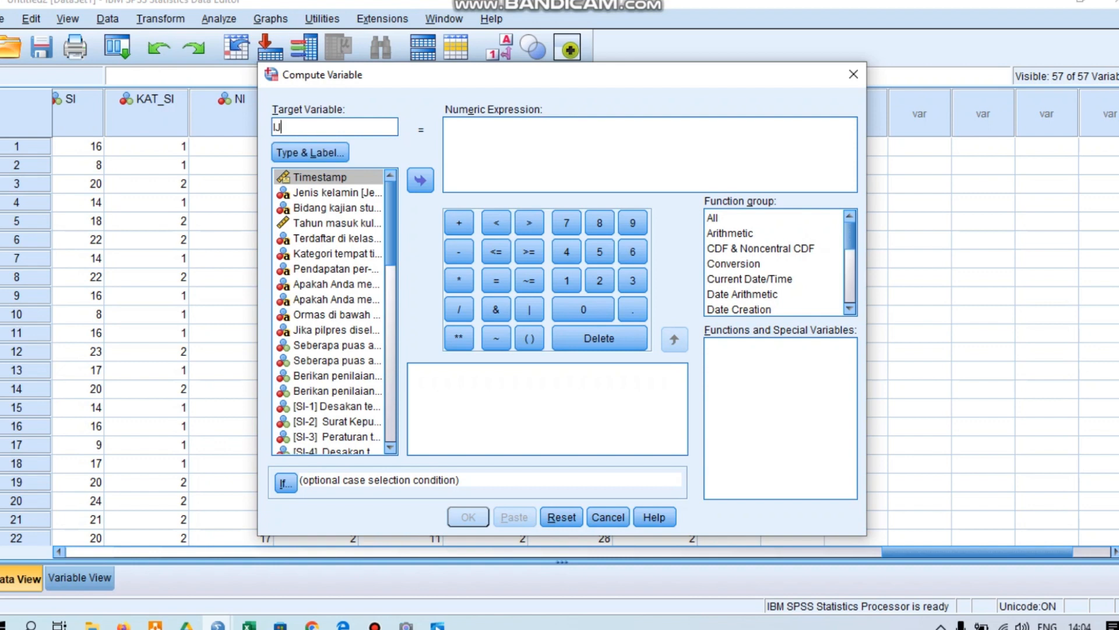
# Step: Build the numeric expression for IJ as the sum of items IJ-1, IJ-2 and IJ-3
pyautogui.scroll(-3, 335, 312)
pyautogui.scroll(-4, 335, 312)
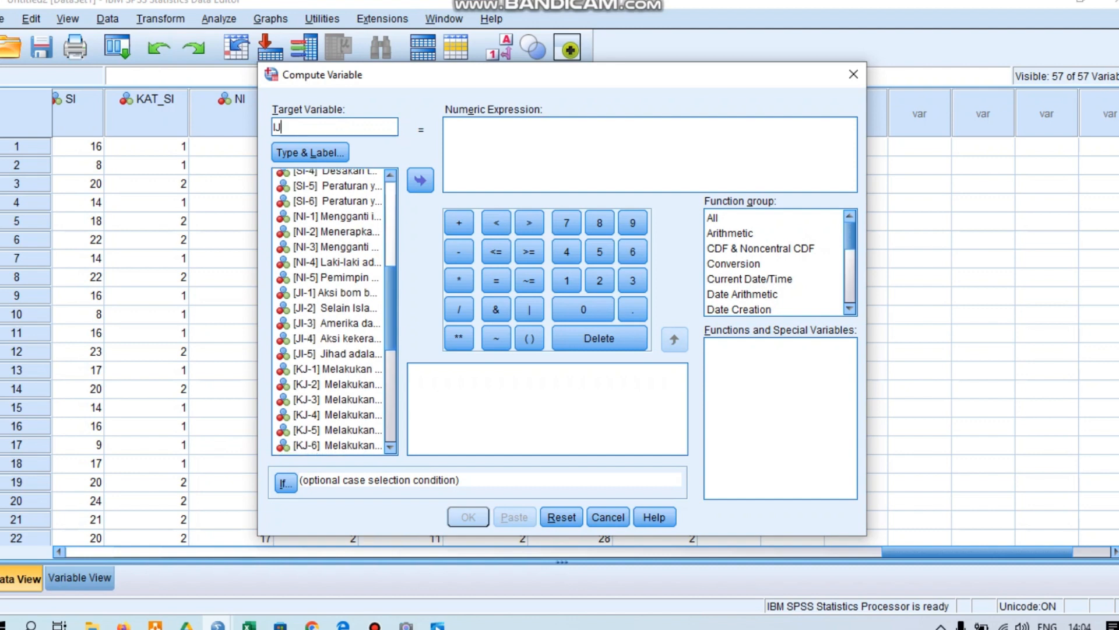
pyautogui.scroll(-5, 335, 312)
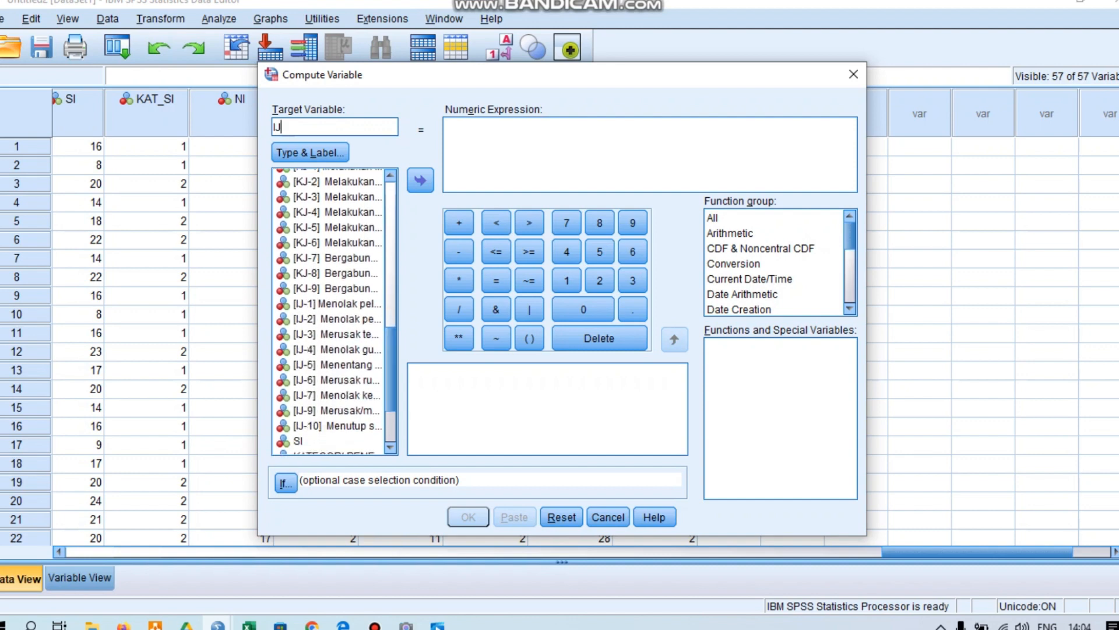
pyautogui.click(337, 304)
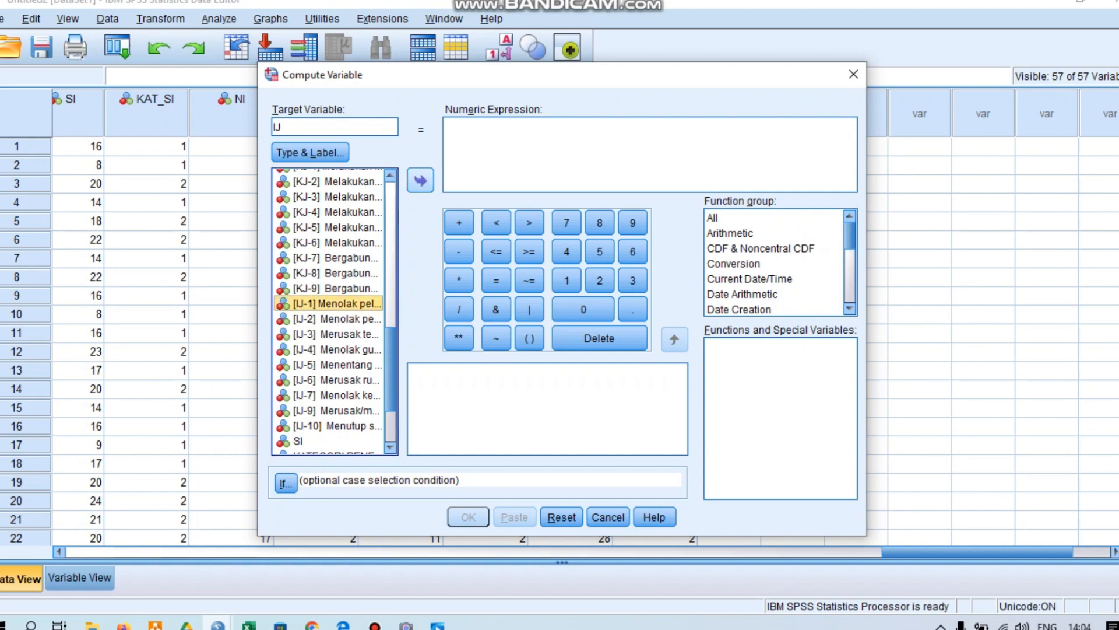
pyautogui.click(421, 180)
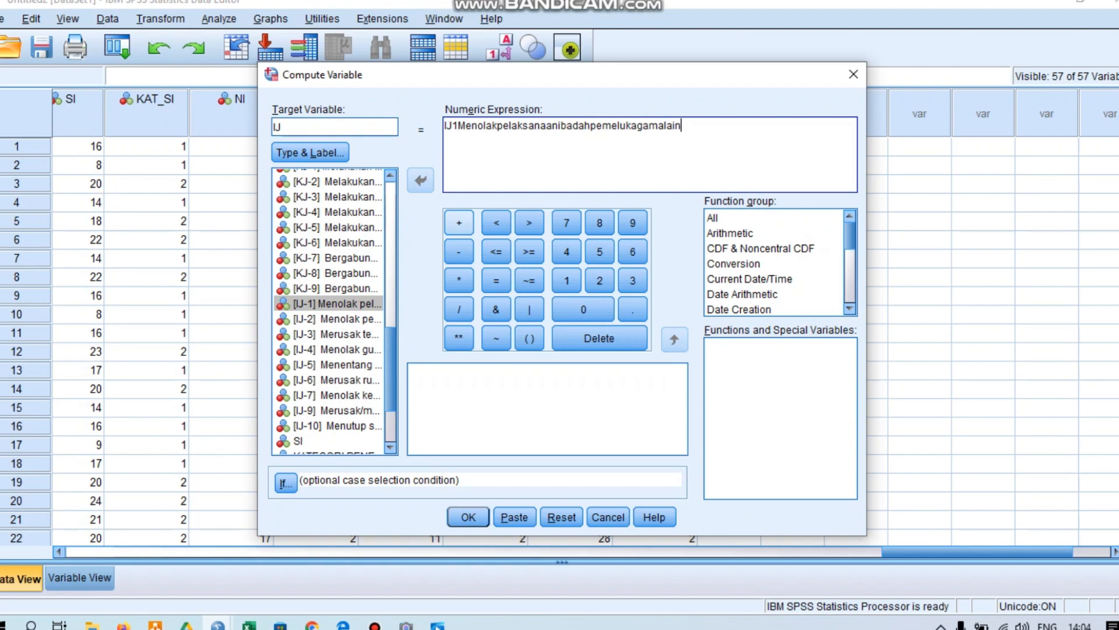
pyautogui.click(459, 223)
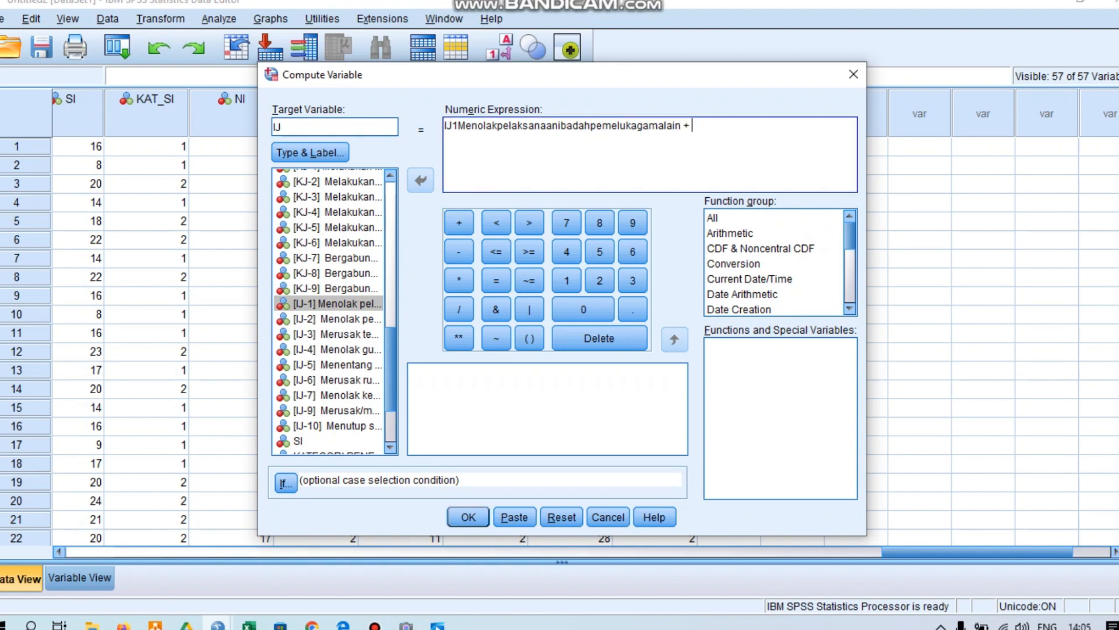
pyautogui.click(337, 319)
pyautogui.click(420, 180)
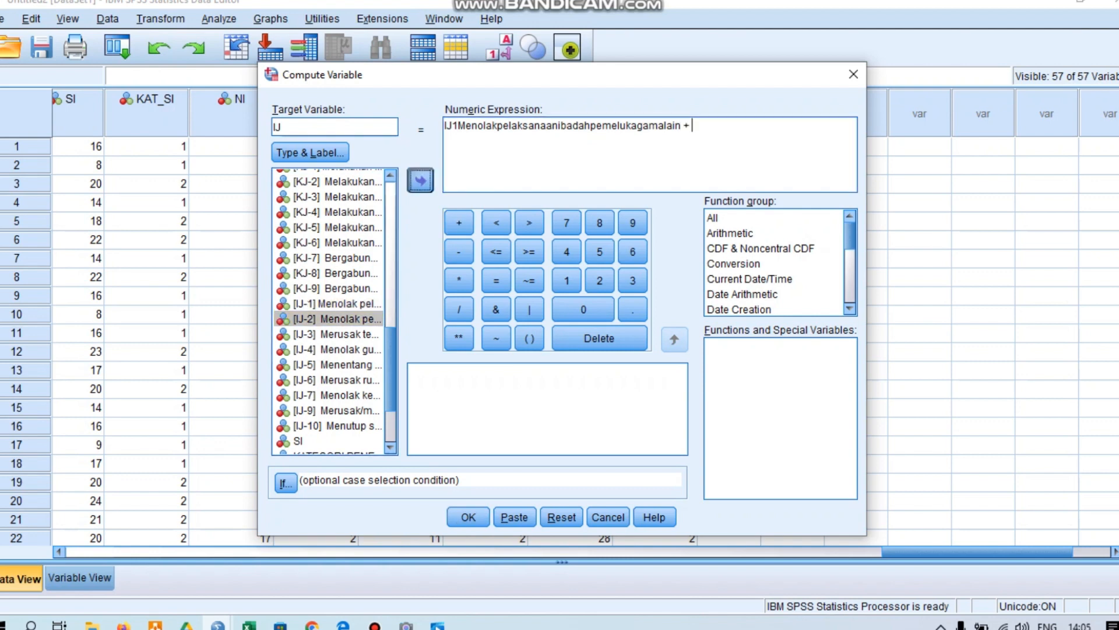
pyautogui.click(459, 223)
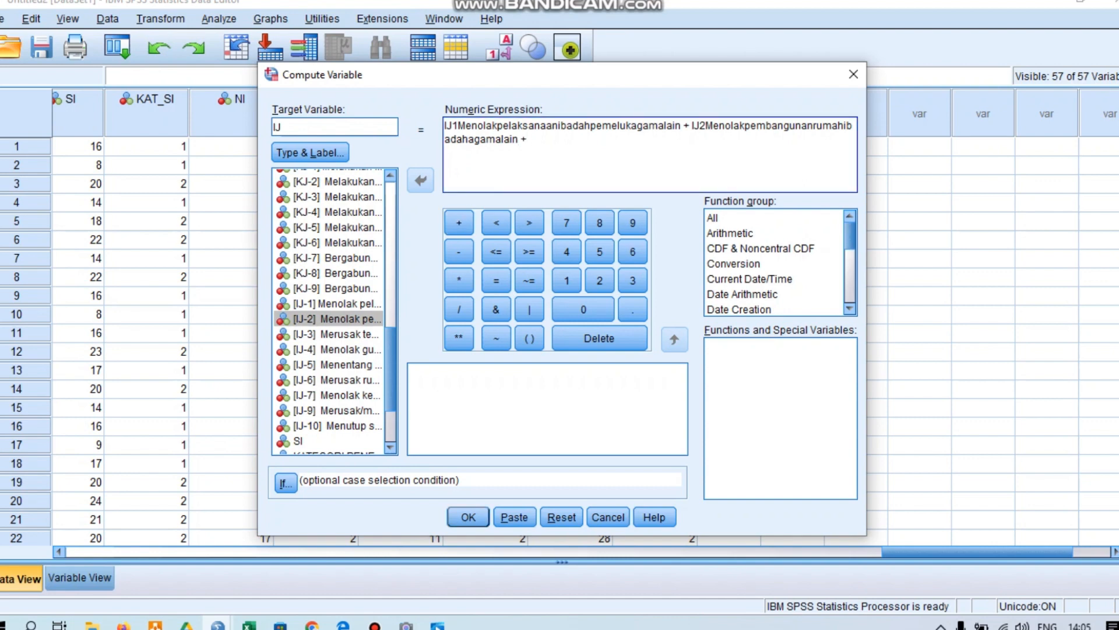
pyautogui.click(337, 334)
pyautogui.click(420, 180)
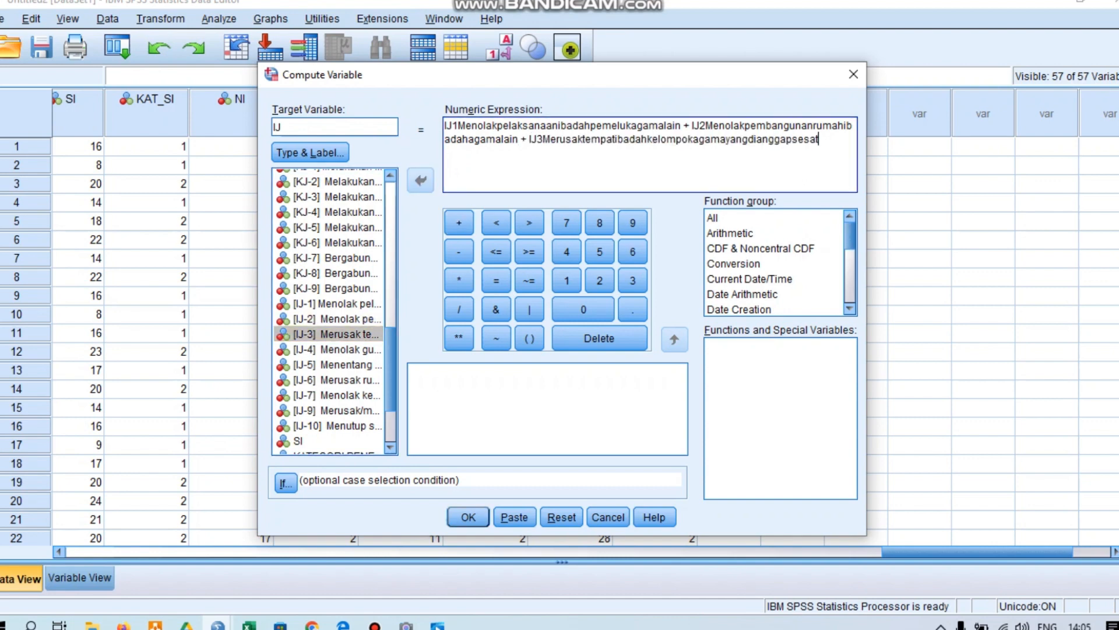
# Step: Extend the IJ sum expression with items IJ-4, IJ-5 and IJ-6
pyautogui.click(460, 223)
pyautogui.click(337, 334)
pyautogui.click(337, 350)
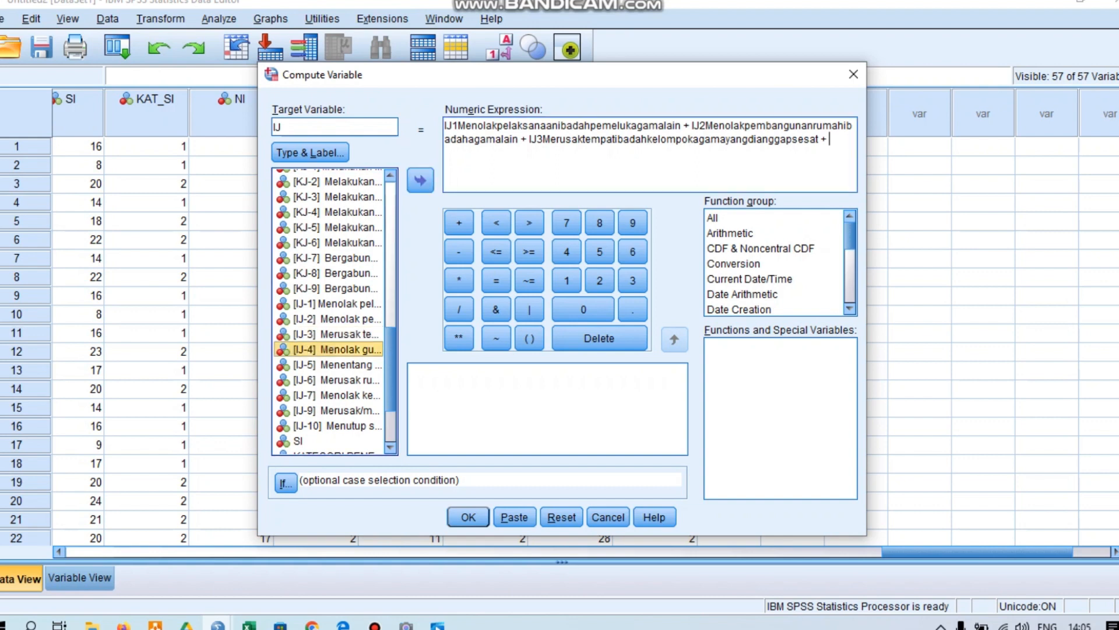
pyautogui.click(420, 180)
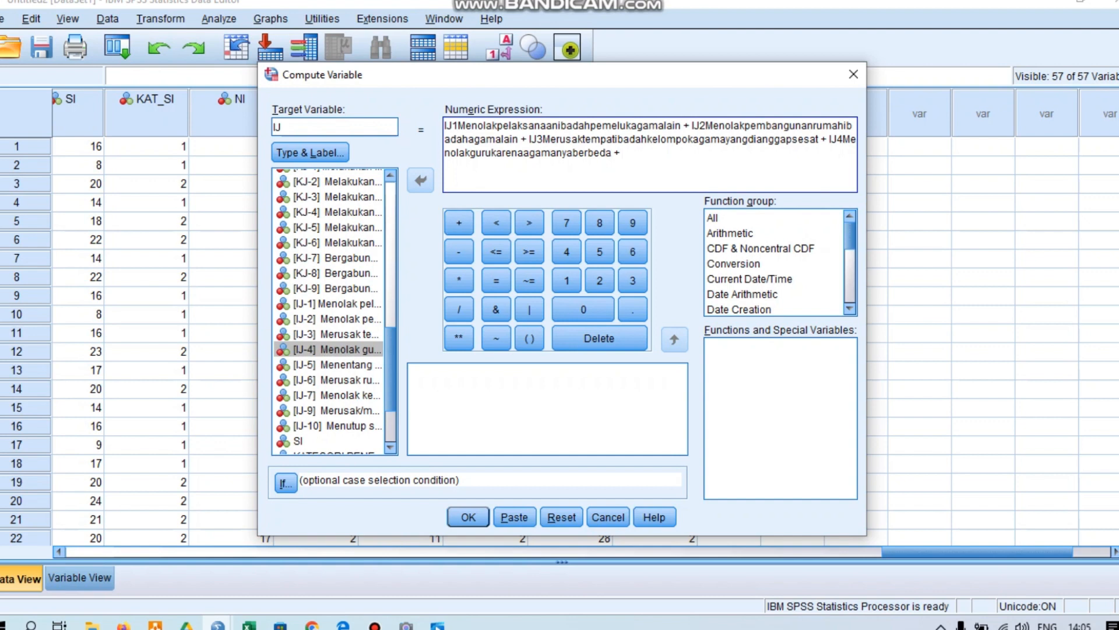
pyautogui.click(337, 365)
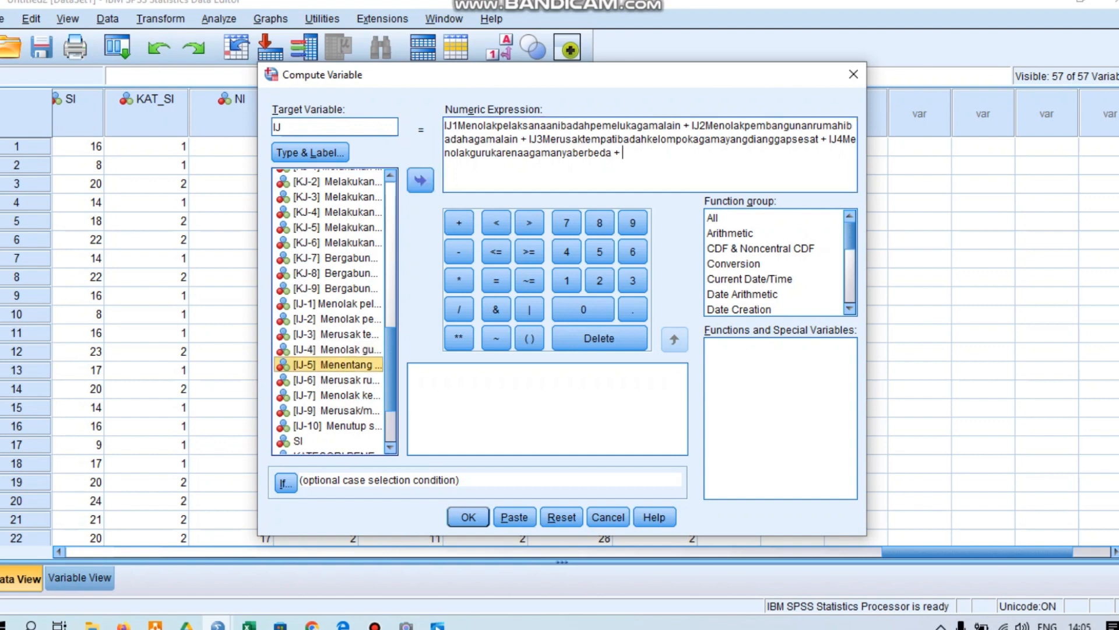
pyautogui.click(420, 180)
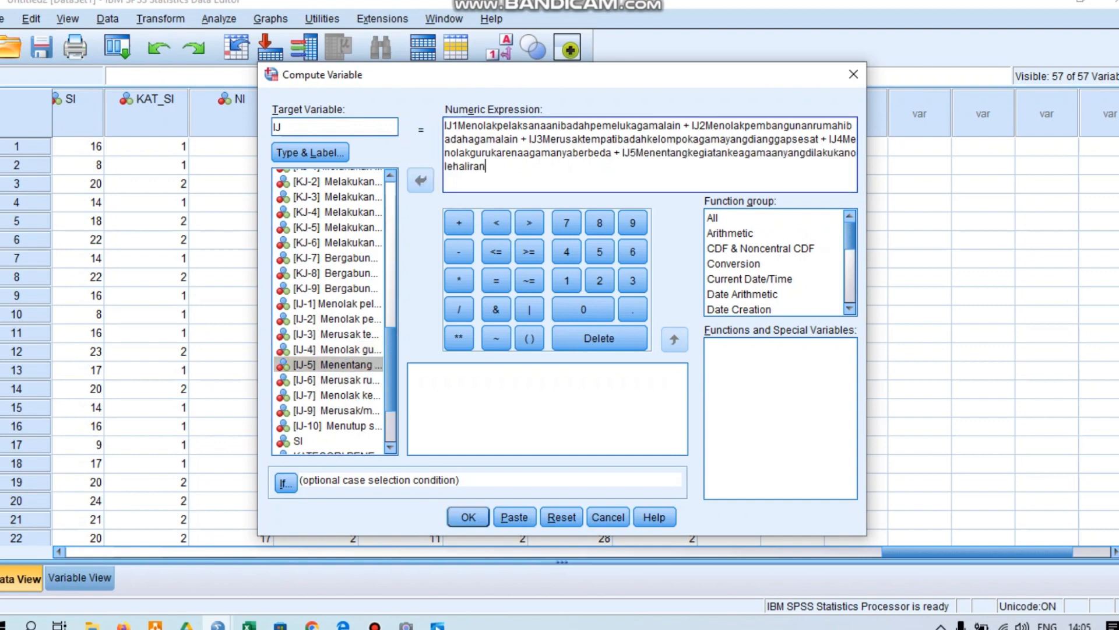
pyautogui.click(459, 222)
pyautogui.click(336, 379)
pyautogui.click(421, 180)
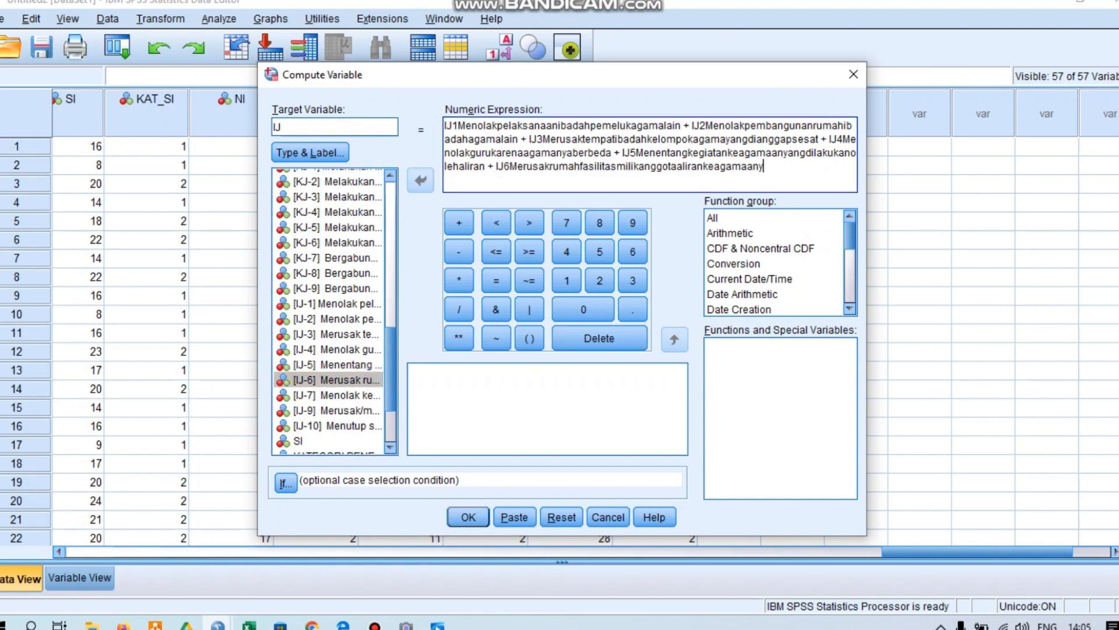
# Step: Complete the IJ sum with items IJ-7, IJ-9 and IJ-10, run the computation and return to the data
pyautogui.click(459, 223)
pyautogui.click(337, 396)
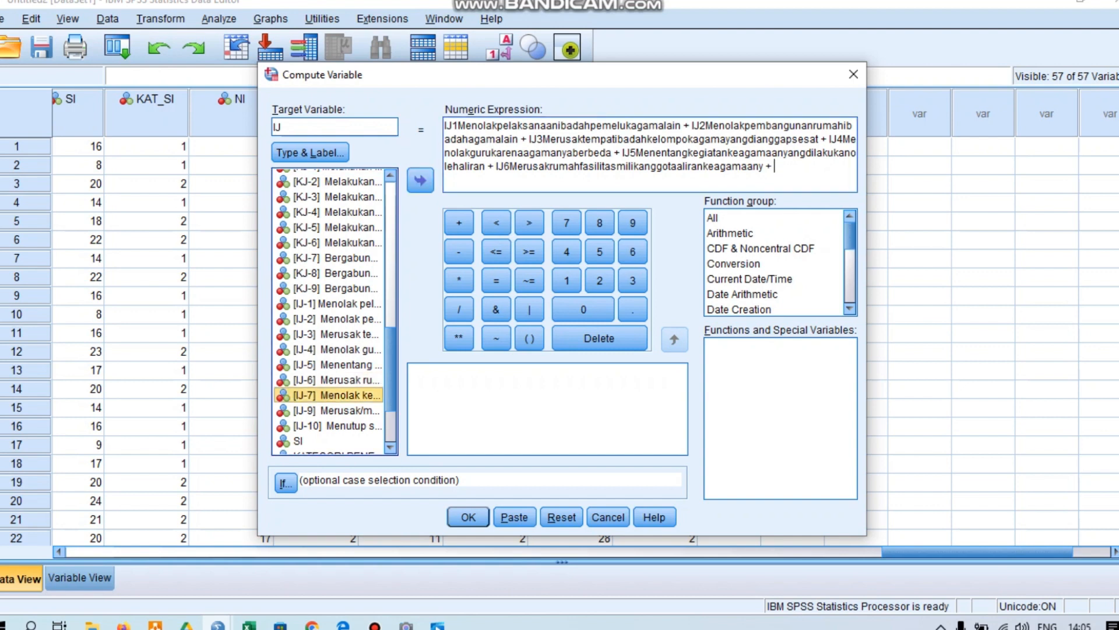
pyautogui.click(421, 180)
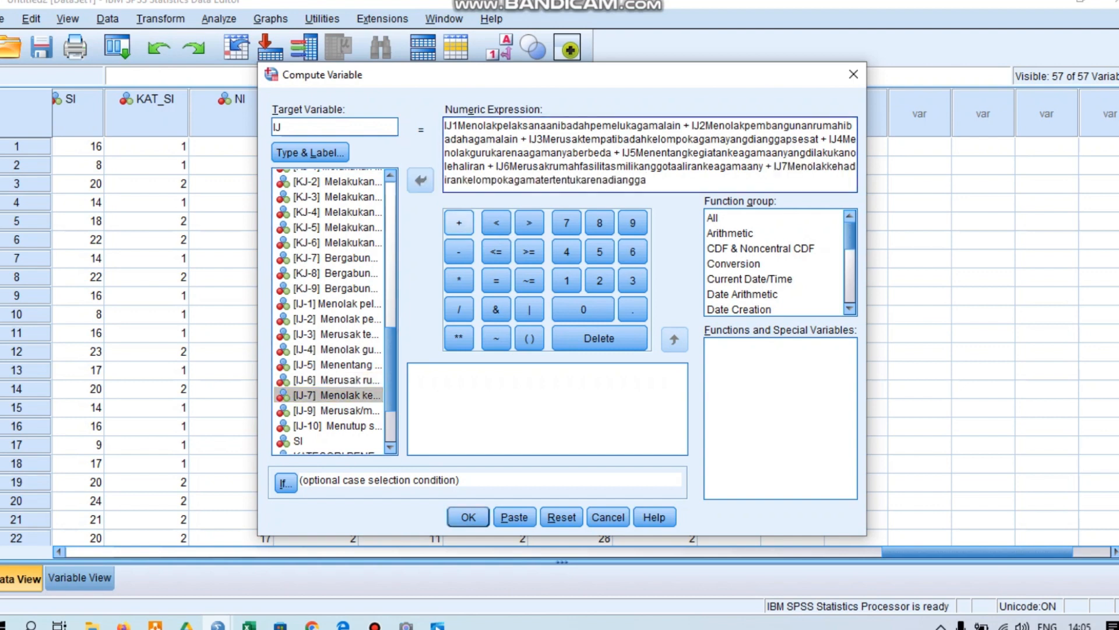
pyautogui.click(459, 223)
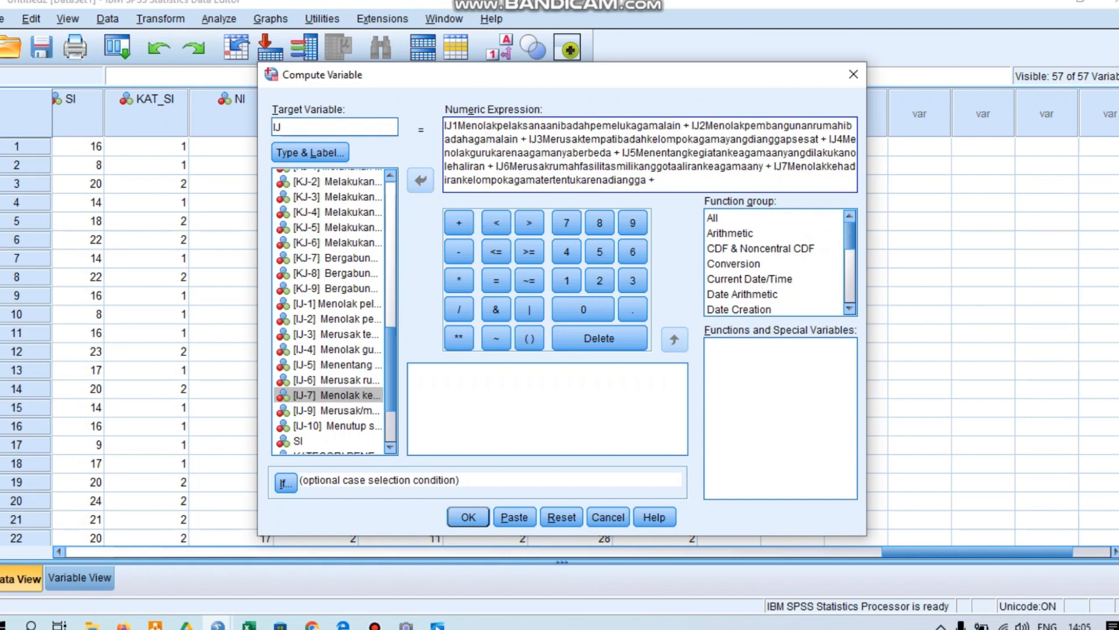
pyautogui.click(337, 410)
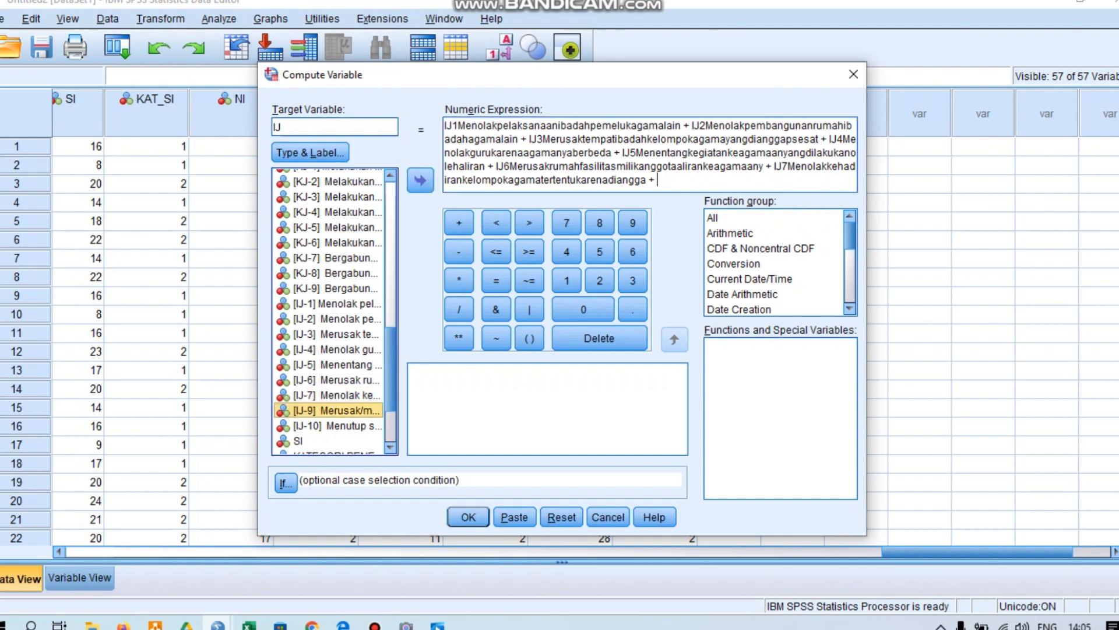
pyautogui.click(421, 181)
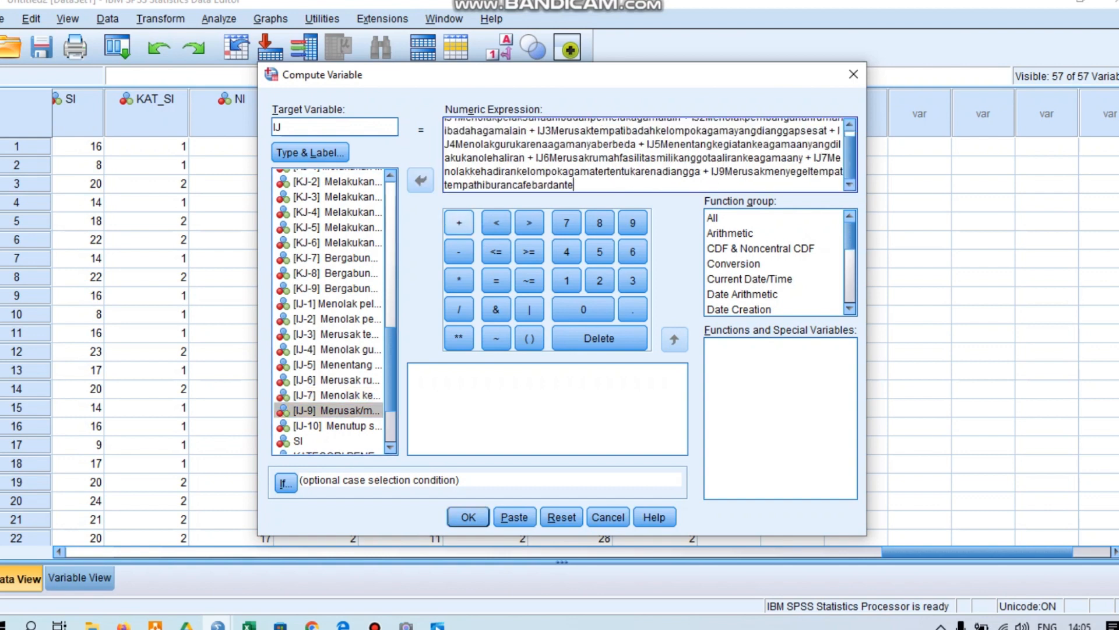
pyautogui.click(459, 223)
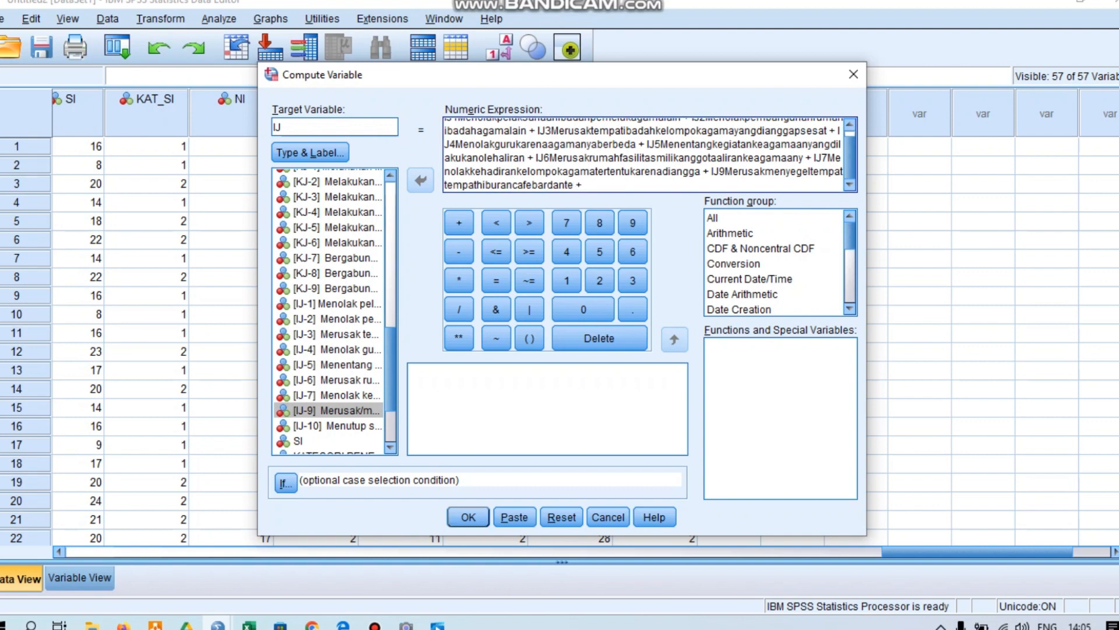
pyautogui.click(337, 426)
pyautogui.click(420, 180)
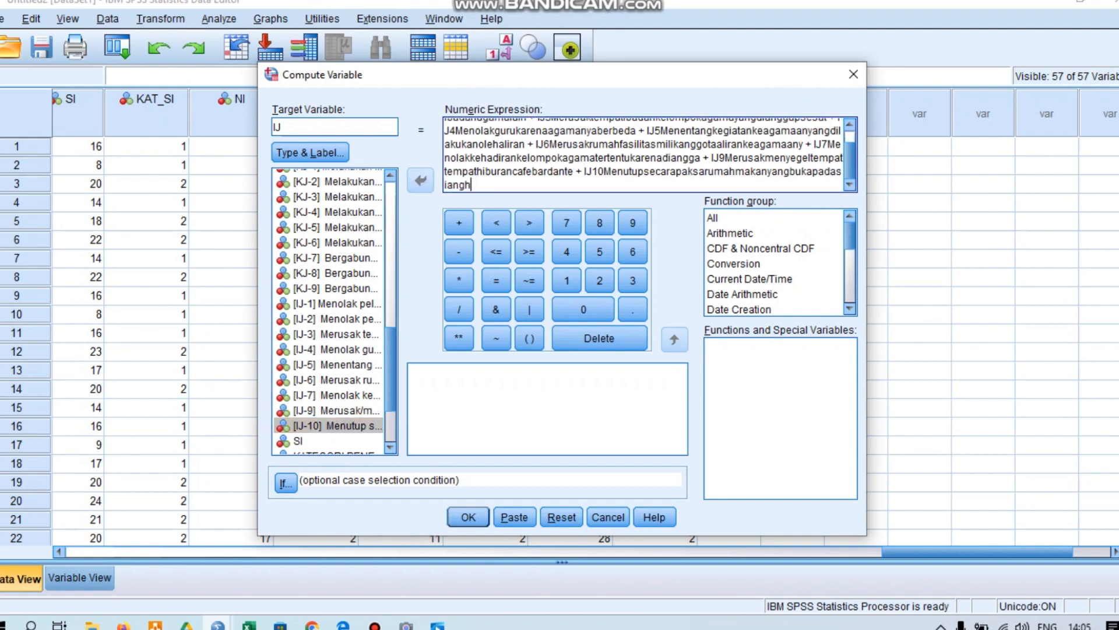
pyautogui.click(468, 517)
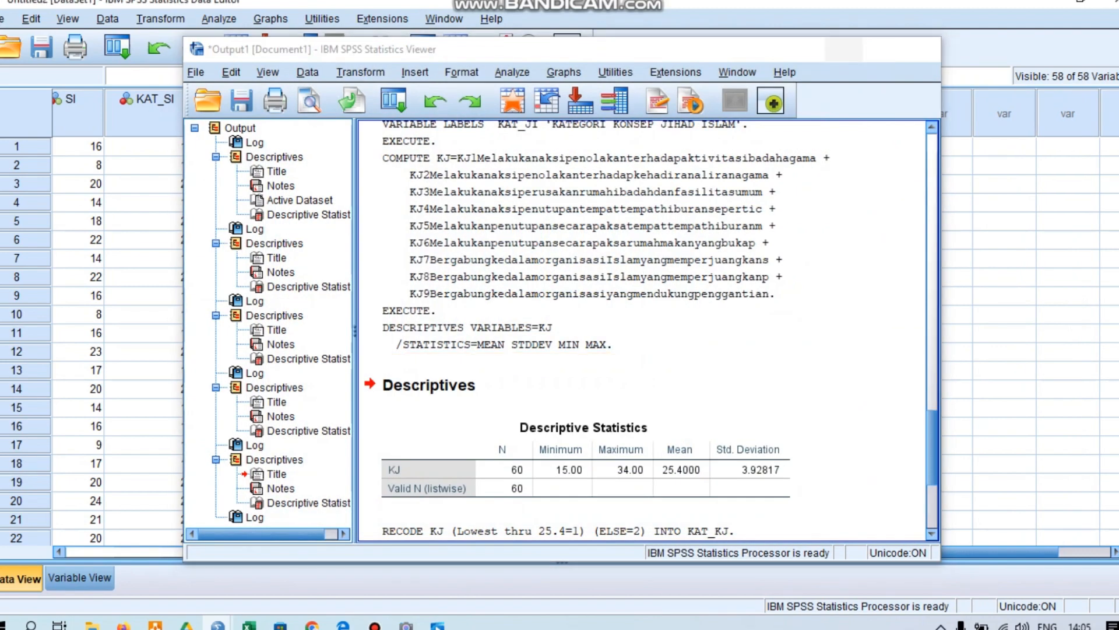
pyautogui.click(844, 49)
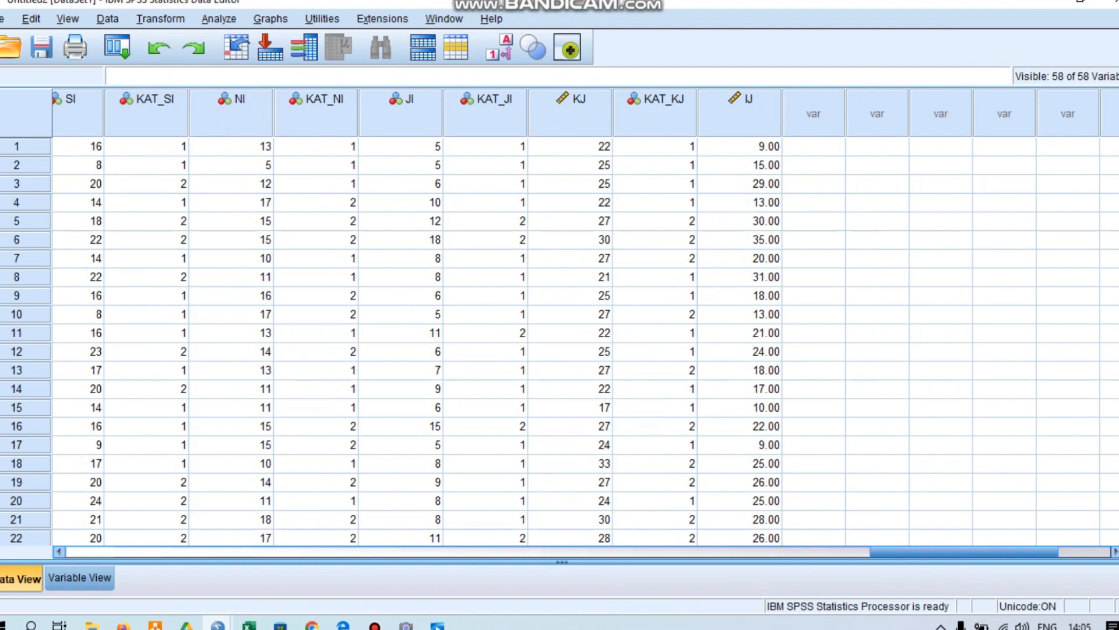
# Step: Start a new Descriptives analysis with the previous settings cleared and IJ as the only variable
pyautogui.click(219, 19)
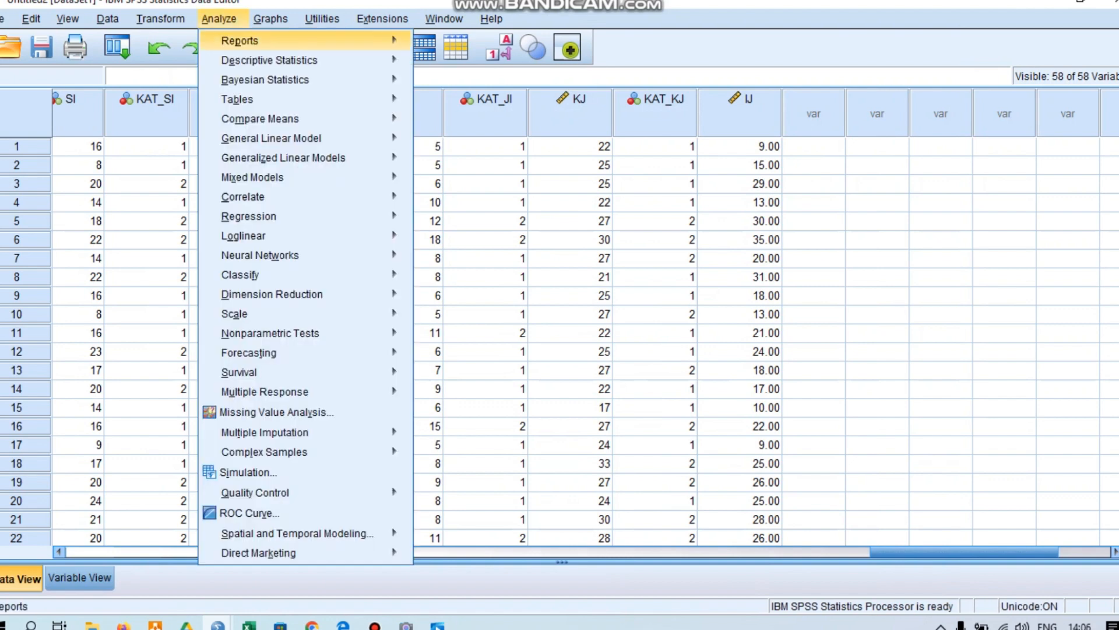
pyautogui.moveTo(269, 61)
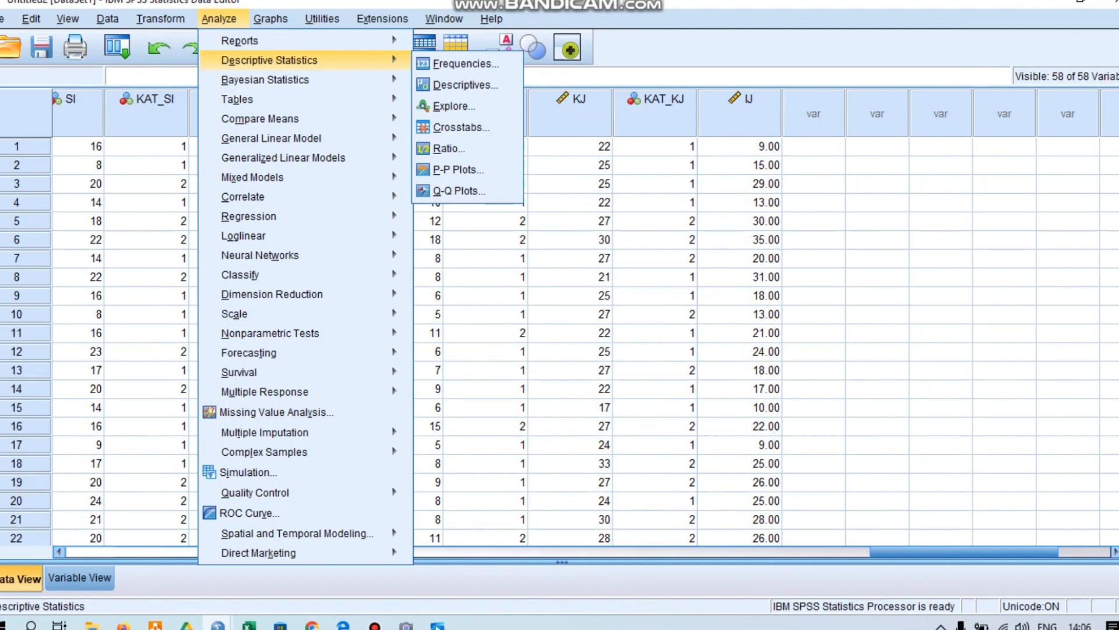
pyautogui.click(466, 84)
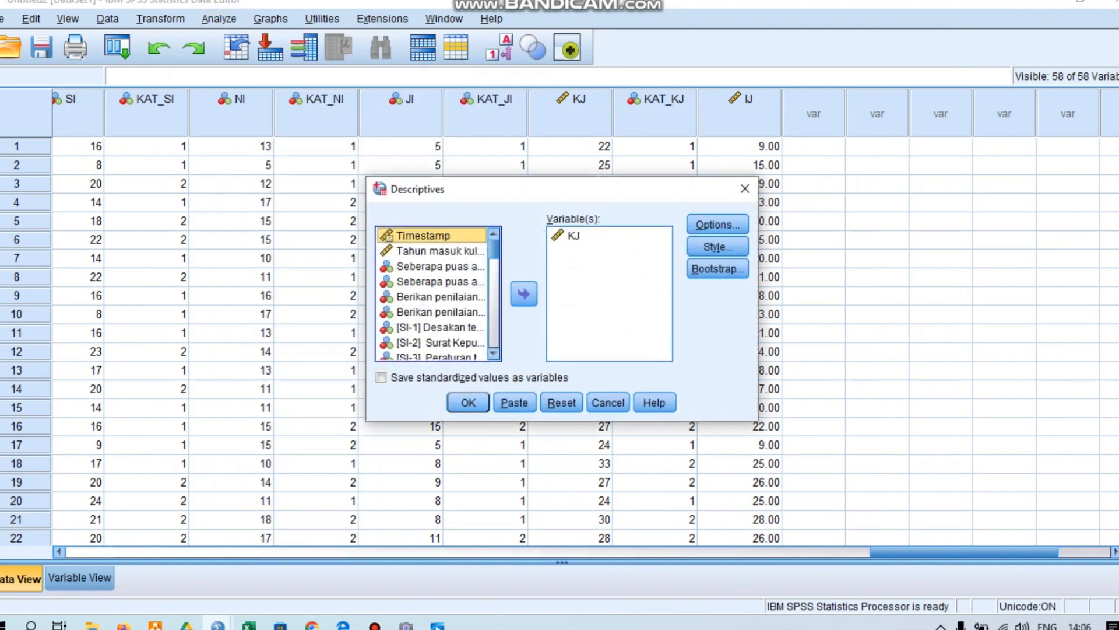
pyautogui.click(561, 402)
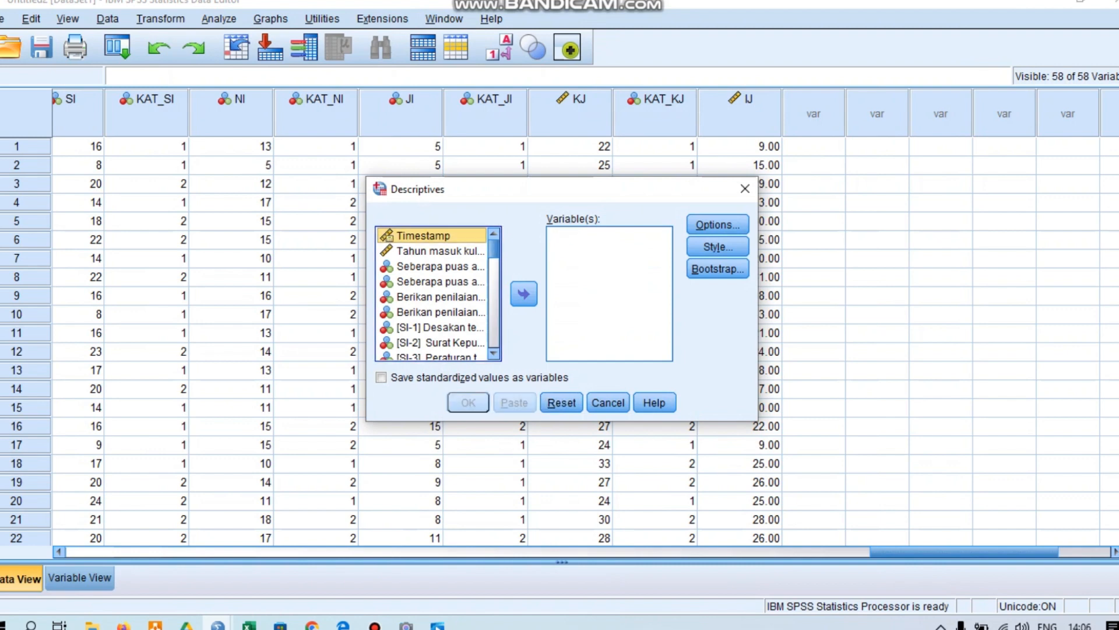
pyautogui.moveTo(494, 249); pyautogui.dragTo(494, 340)
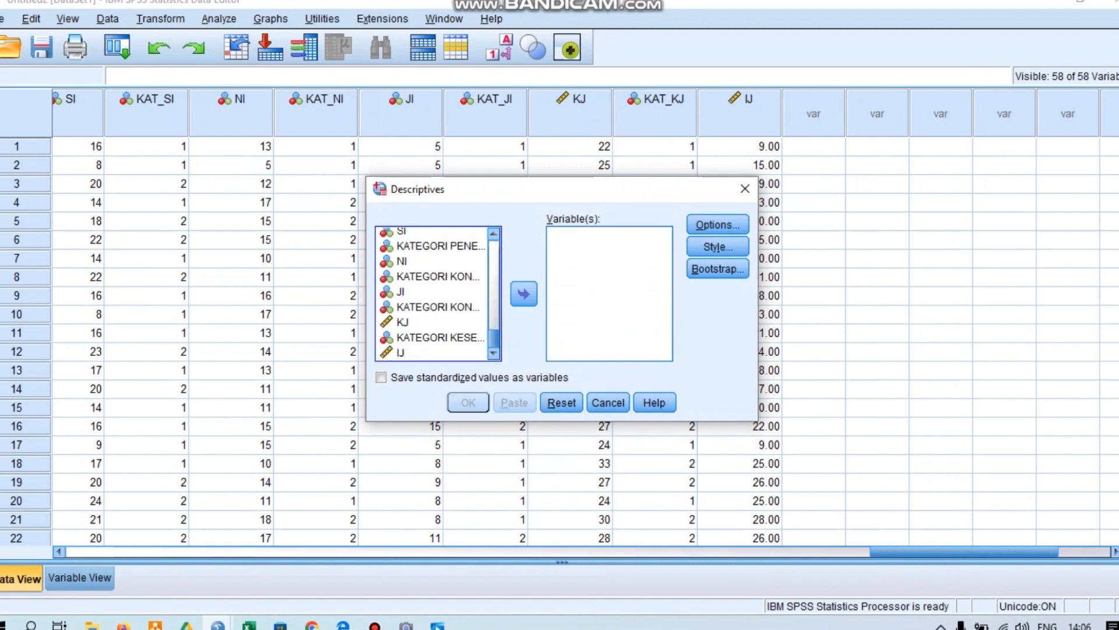
pyautogui.click(430, 352)
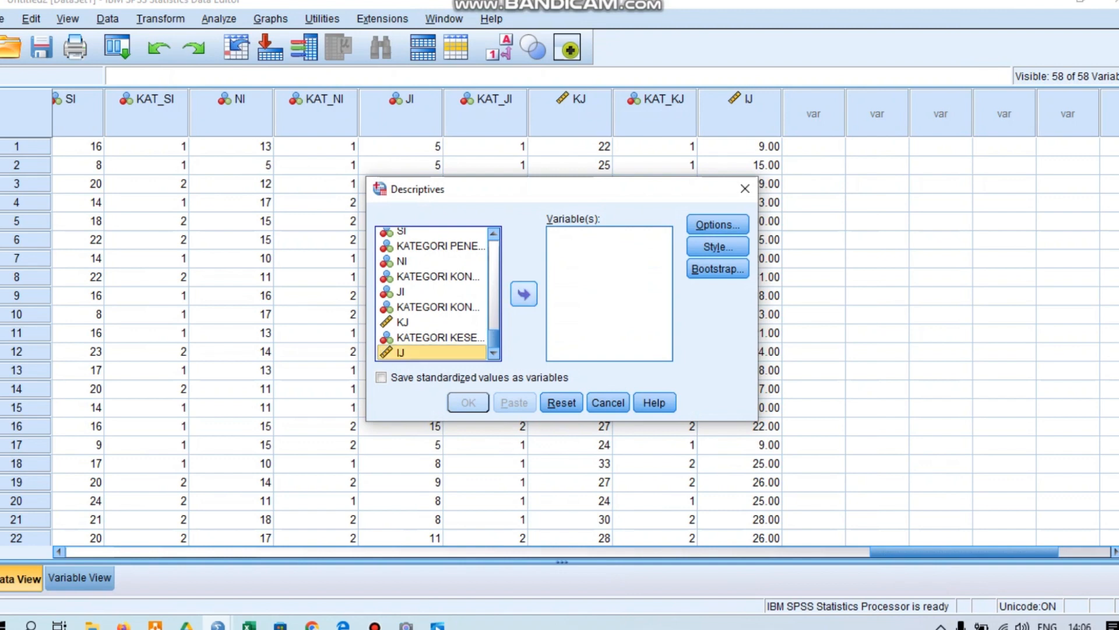
pyautogui.click(524, 294)
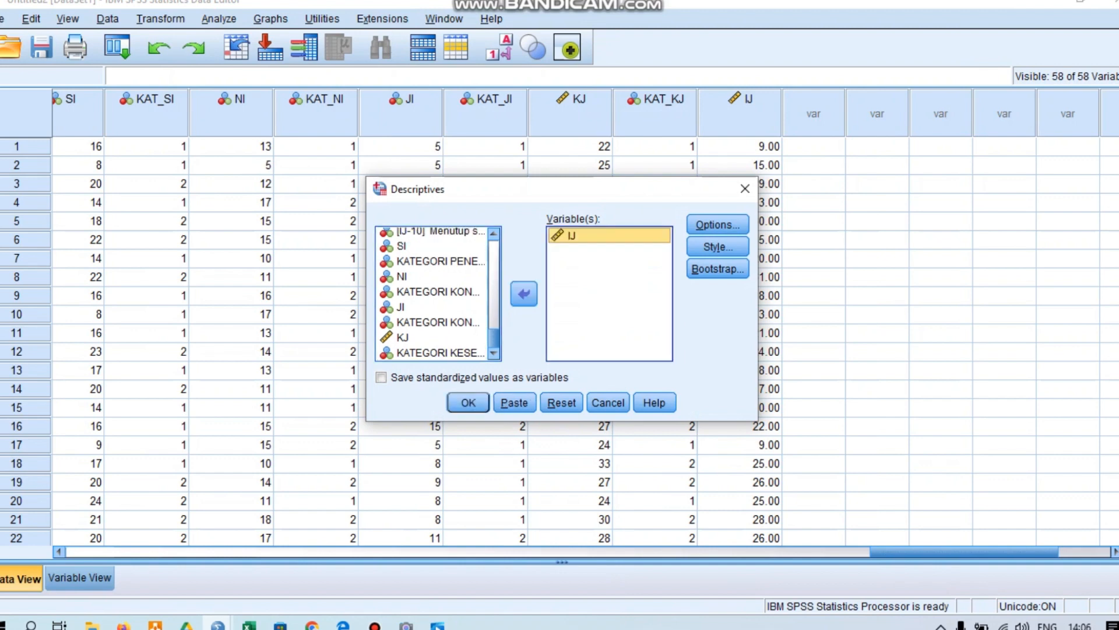
# Step: Accept mean, standard deviation, minimum and maximum as the statistics, run the IJ descriptives and return to the data
pyautogui.click(718, 224)
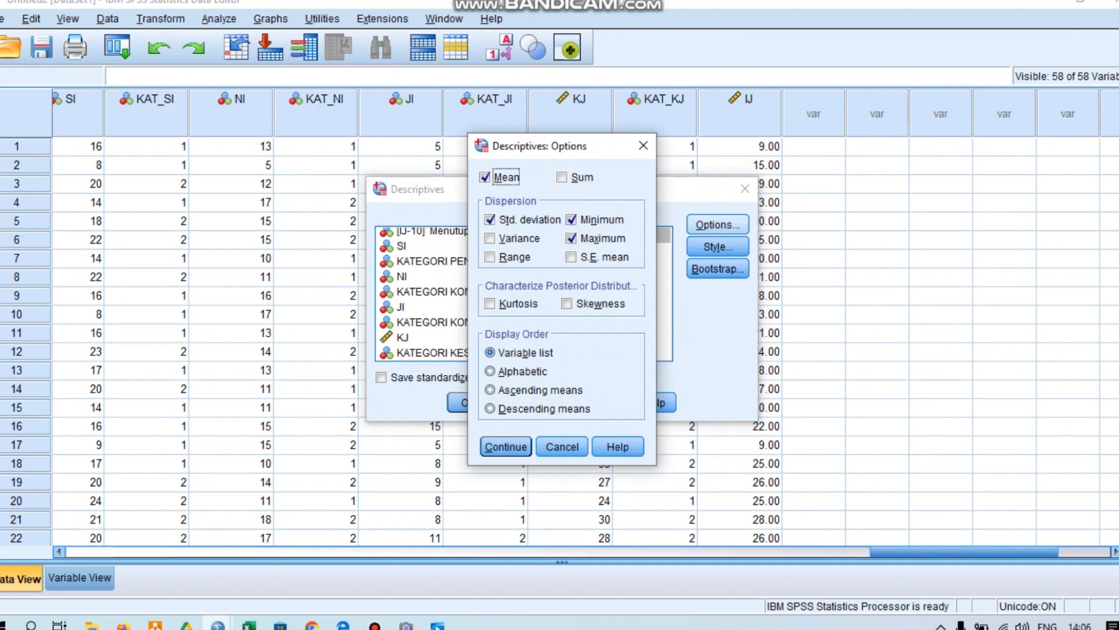
pyautogui.press('Return')
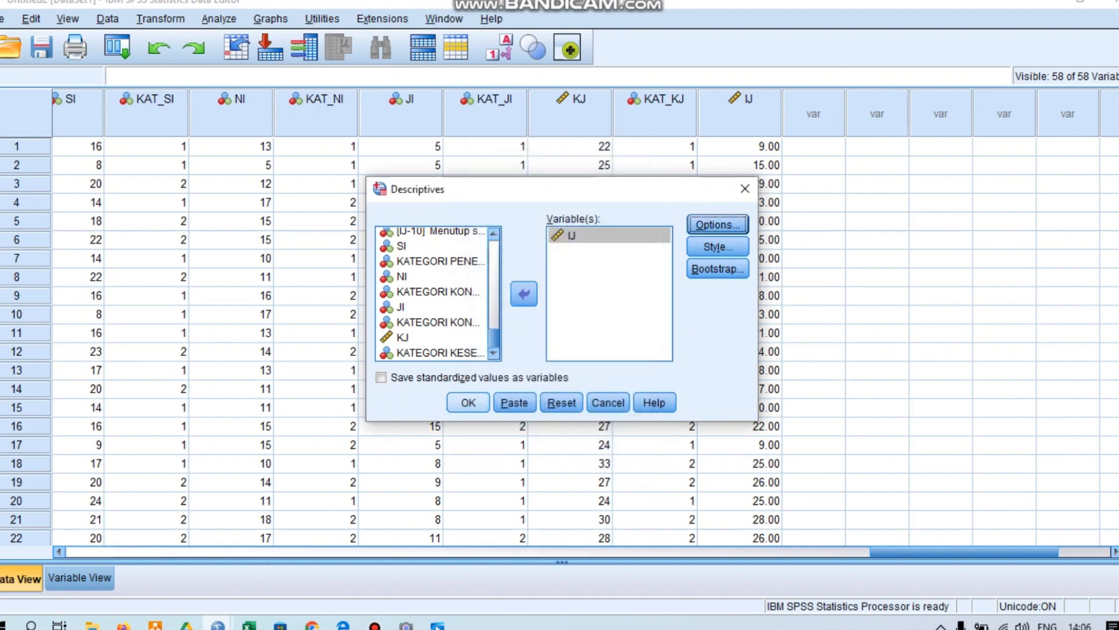
pyautogui.click(468, 403)
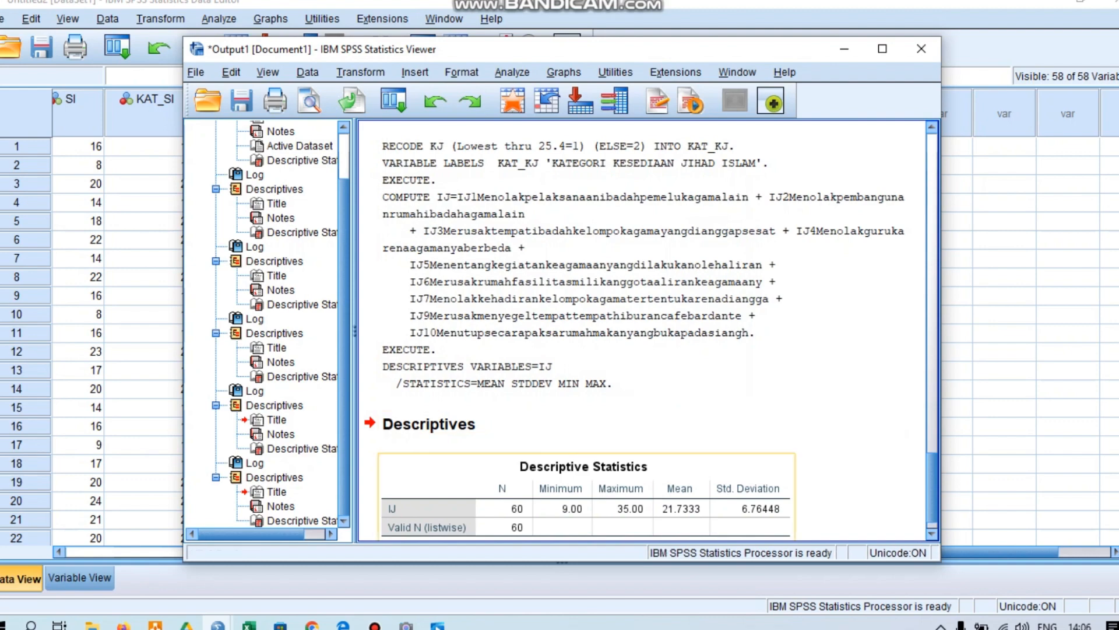
pyautogui.click(845, 49)
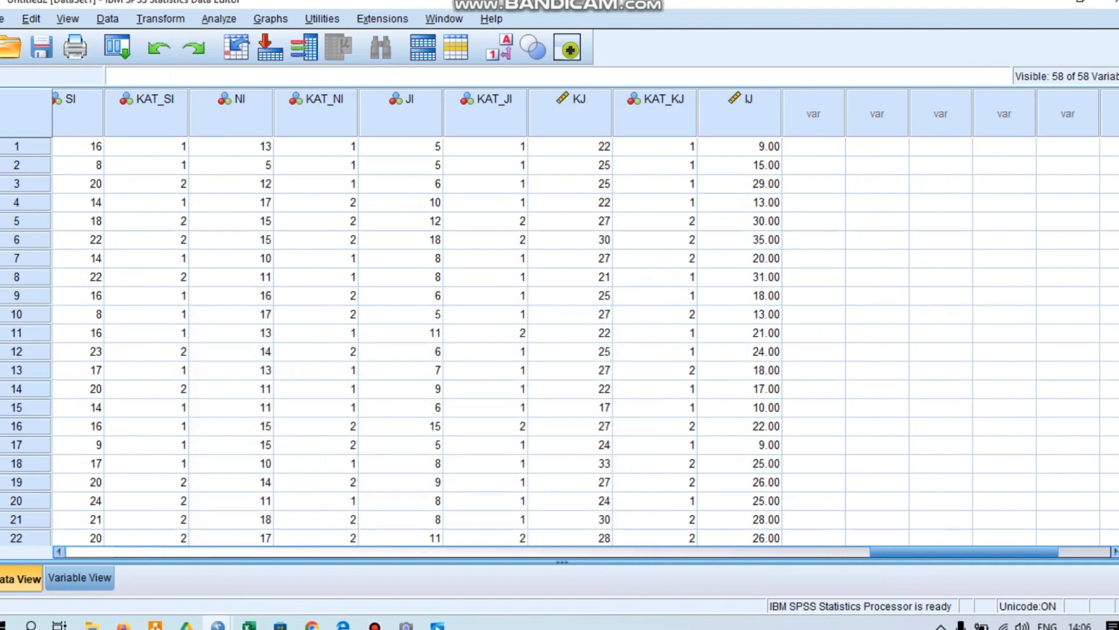
# Step: Start a new Recode into Different Variables operation with the previous settings cleared and IJ as the input variable
pyautogui.click(160, 19)
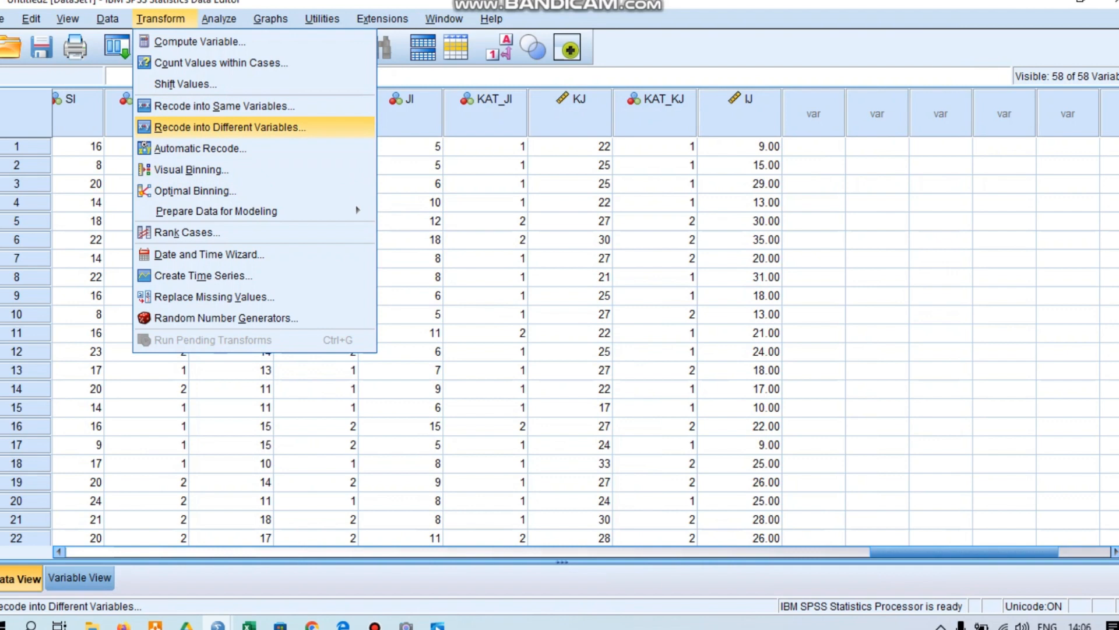
pyautogui.click(229, 127)
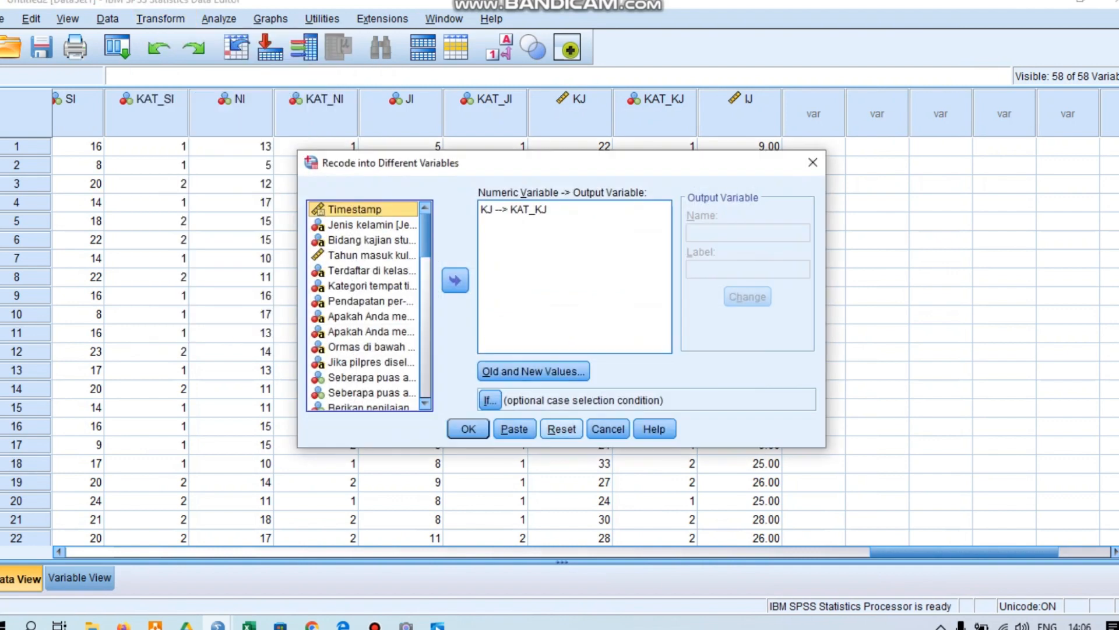
pyautogui.click(562, 428)
pyautogui.scroll(-15, 365, 306)
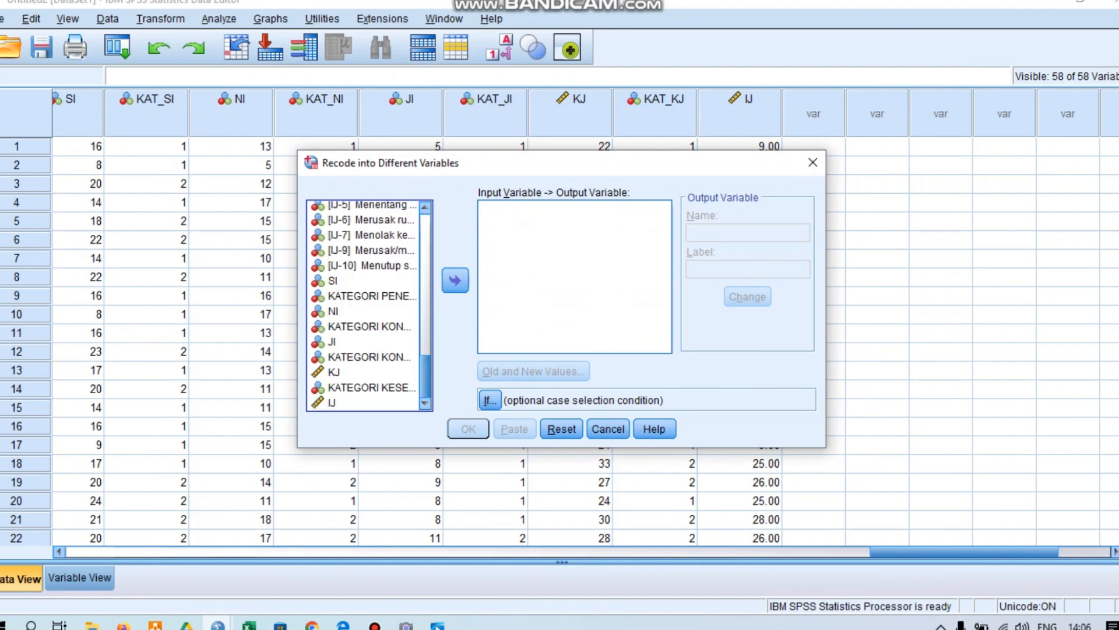
pyautogui.click(333, 402)
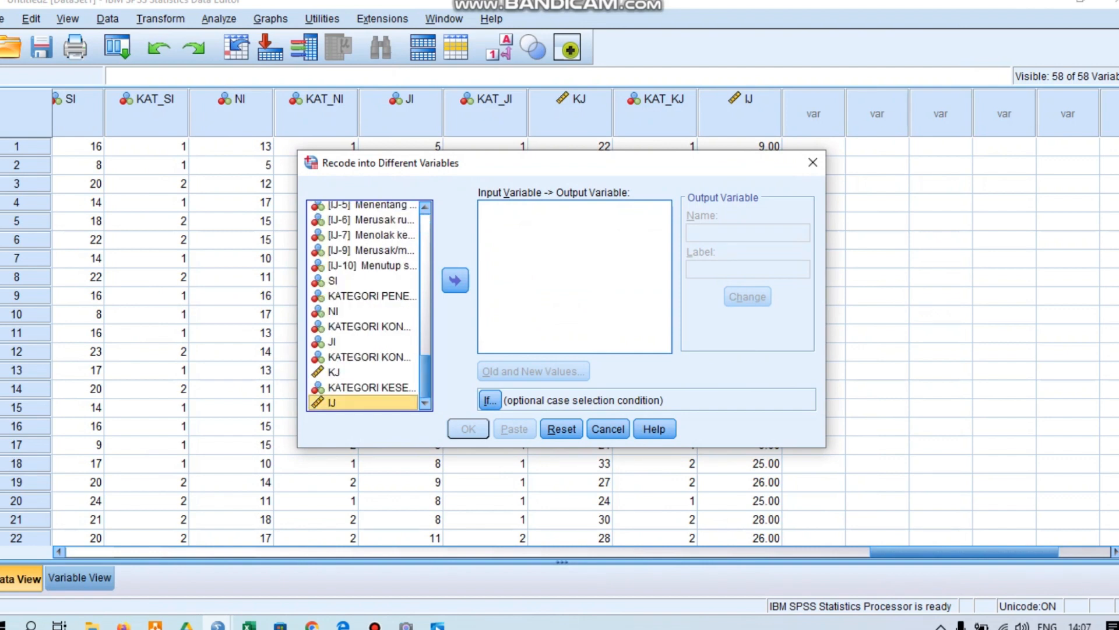
pyautogui.click(455, 280)
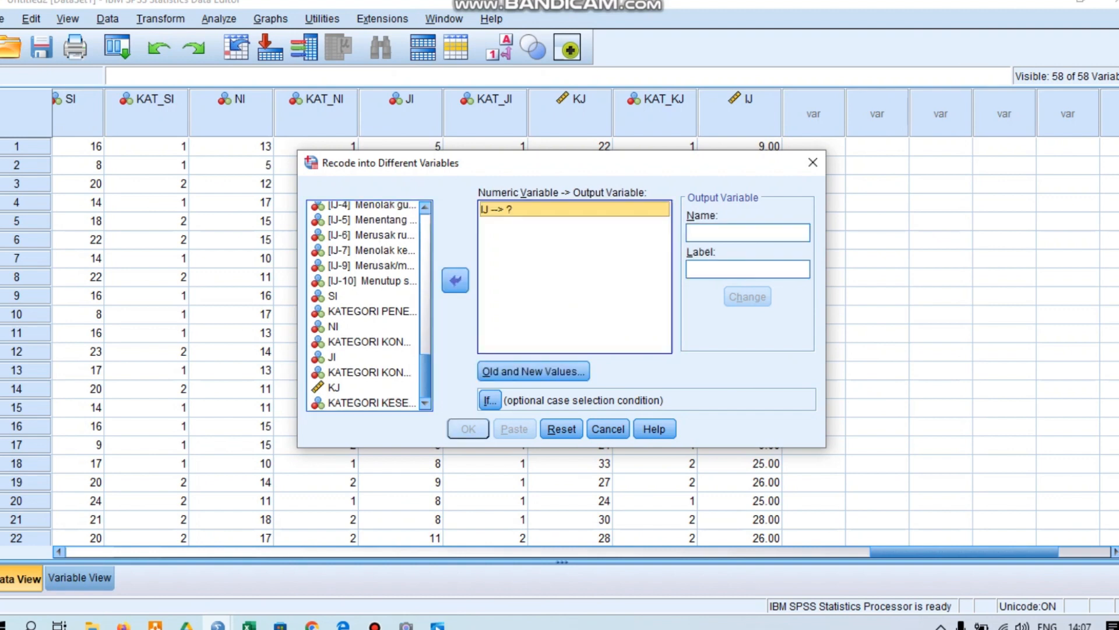
# Step: Name the output variable KAT_IJ, label it KATEGORI KETERLIBATAN JIHAD ISLAM and apply this to the IJ recode
pyautogui.click(747, 233)
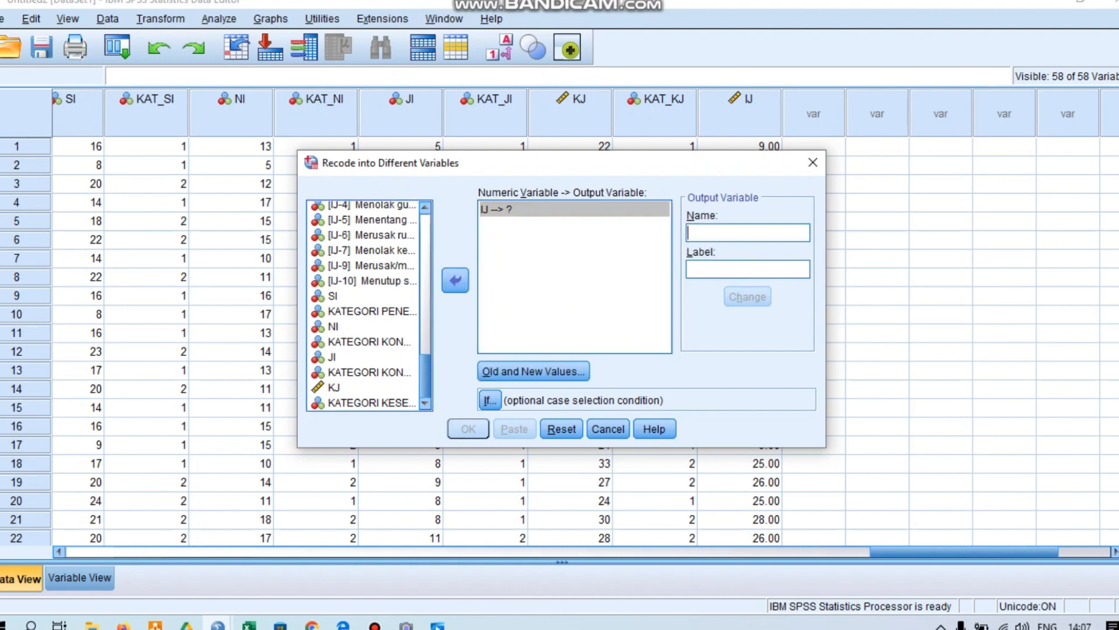
pyautogui.write('KAT')
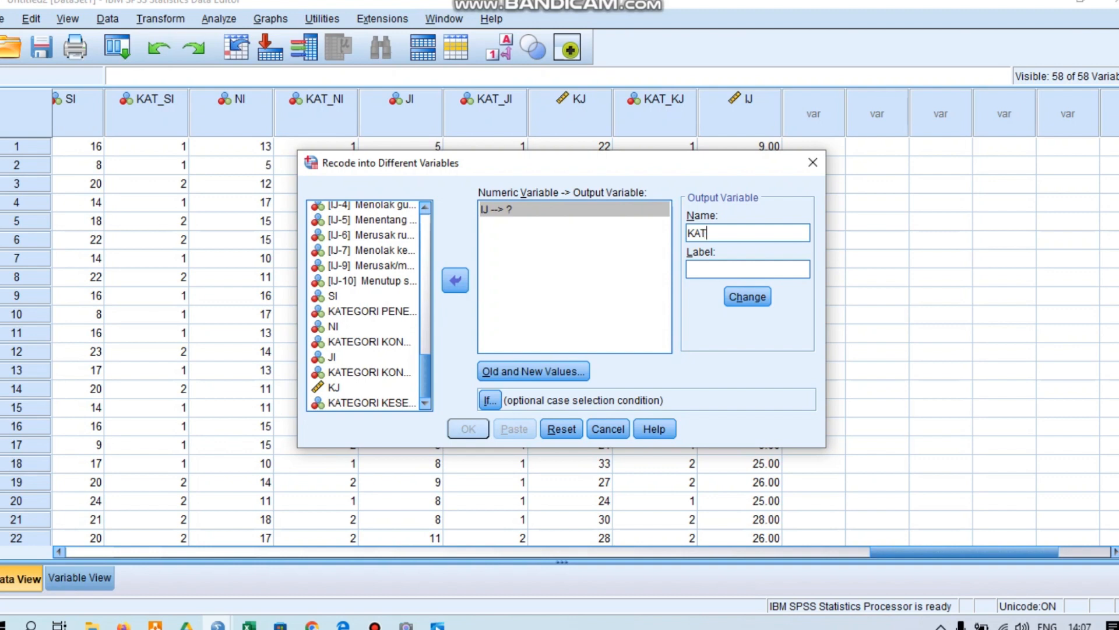
pyautogui.write('_IJ')
pyautogui.click(747, 269)
pyautogui.write('KATEGORI KETERLIN')
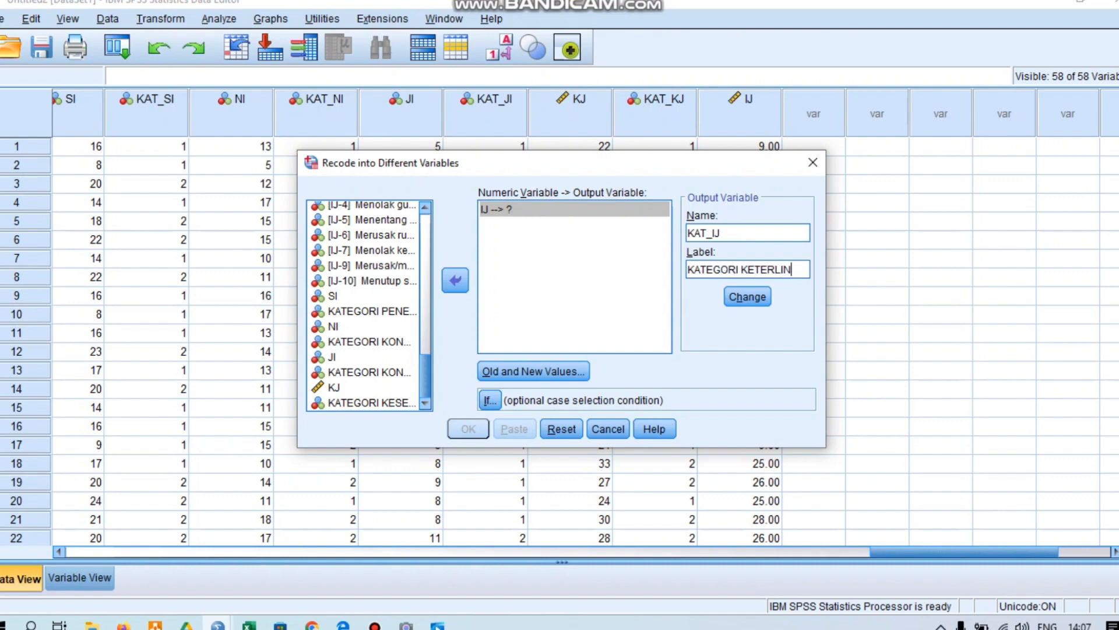
pyautogui.press('BackSpace')
pyautogui.write('BATAN JIH')
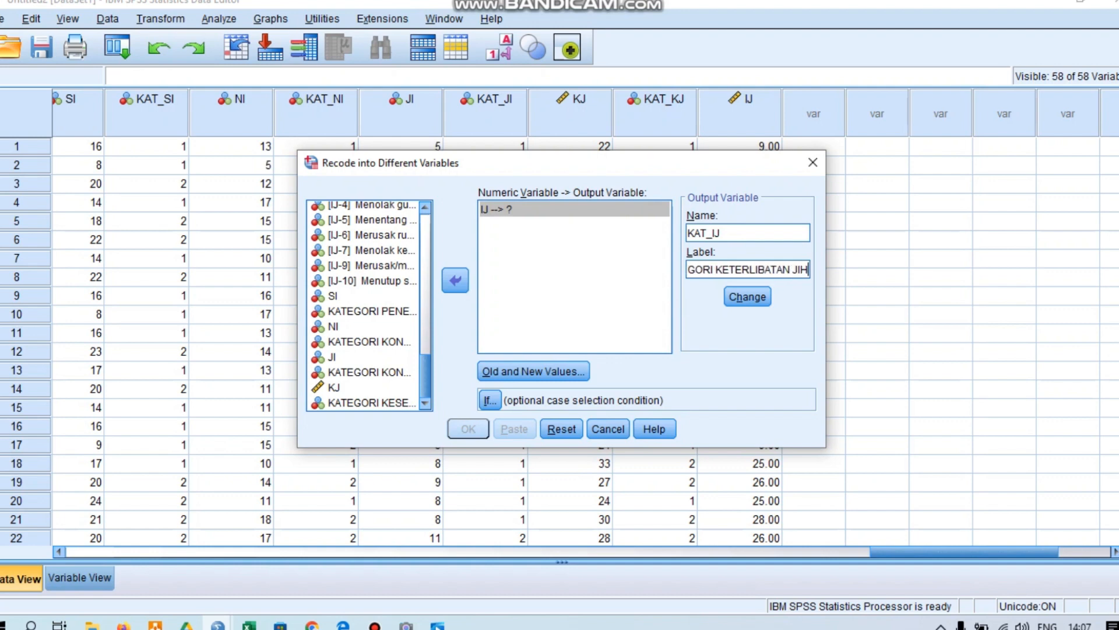
pyautogui.write('AD ISLAM')
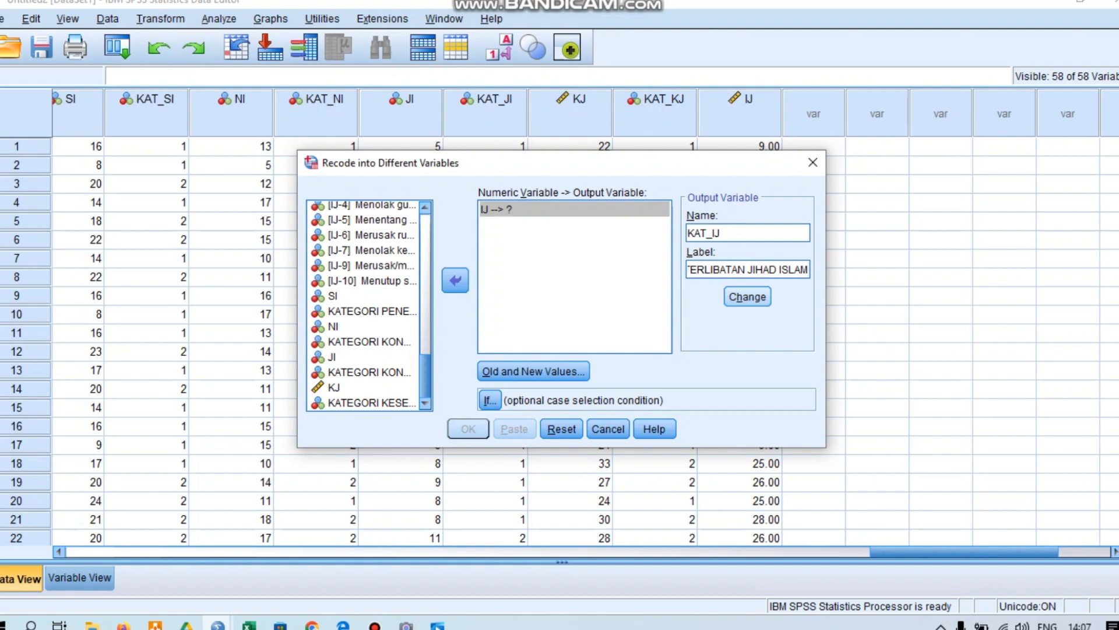
pyautogui.click(748, 297)
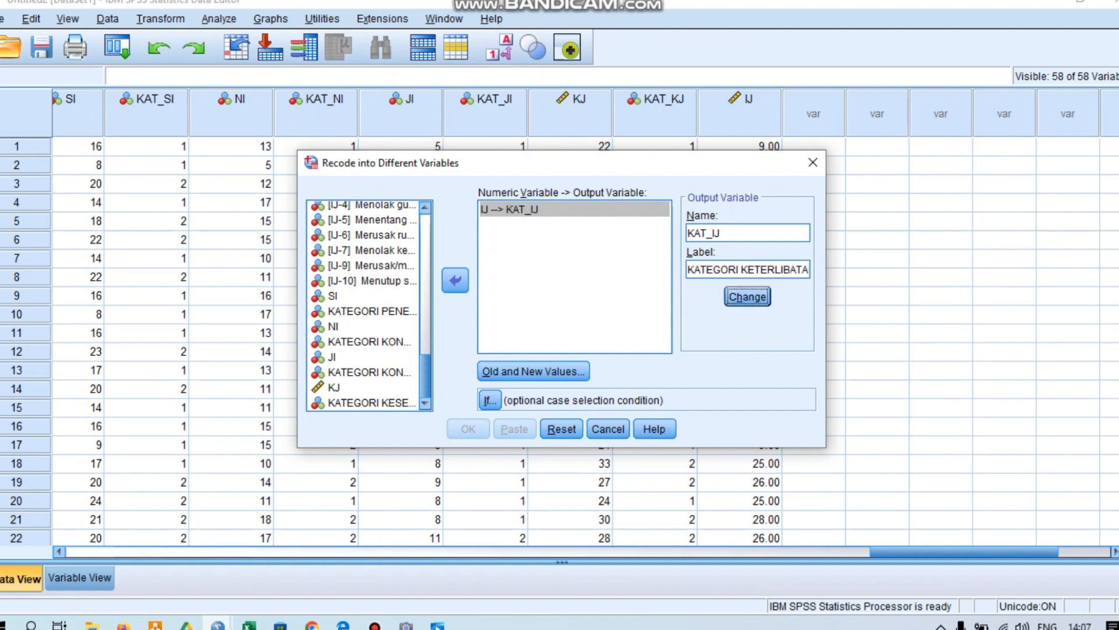
# Step: Add a recode rule that turns IJ values from the lowest through 21.7 into 1
pyautogui.click(533, 371)
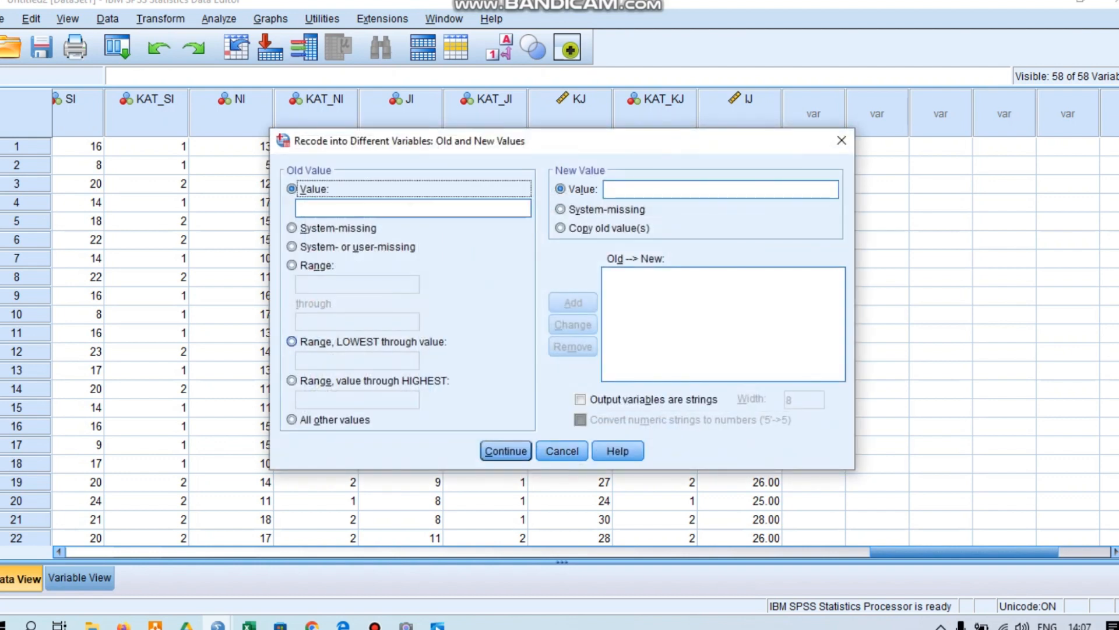
pyautogui.click(292, 342)
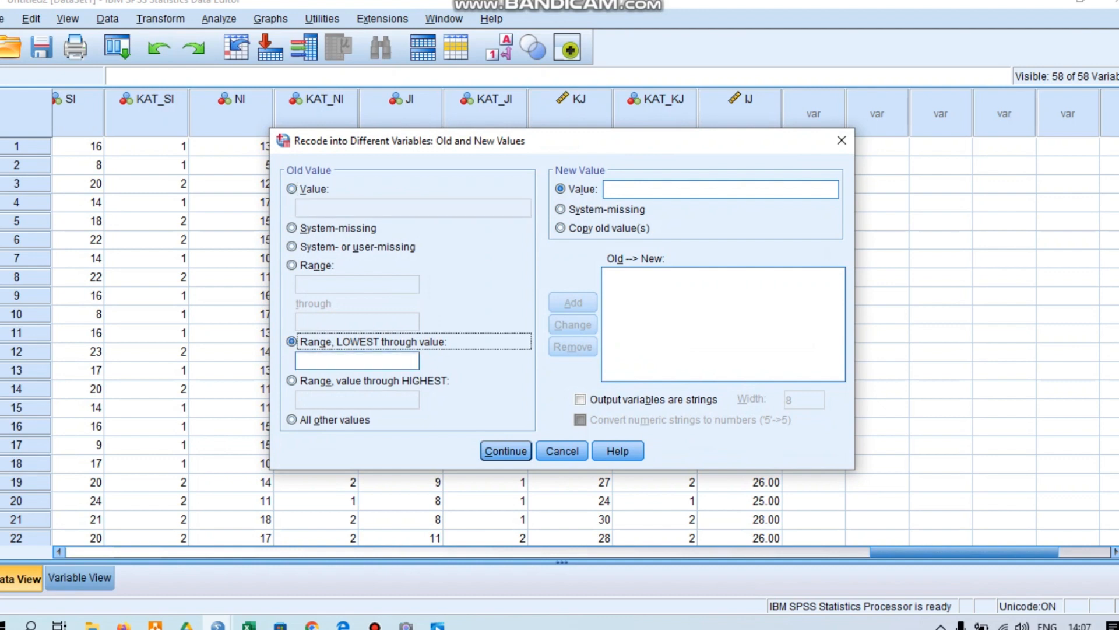
pyautogui.click(357, 361)
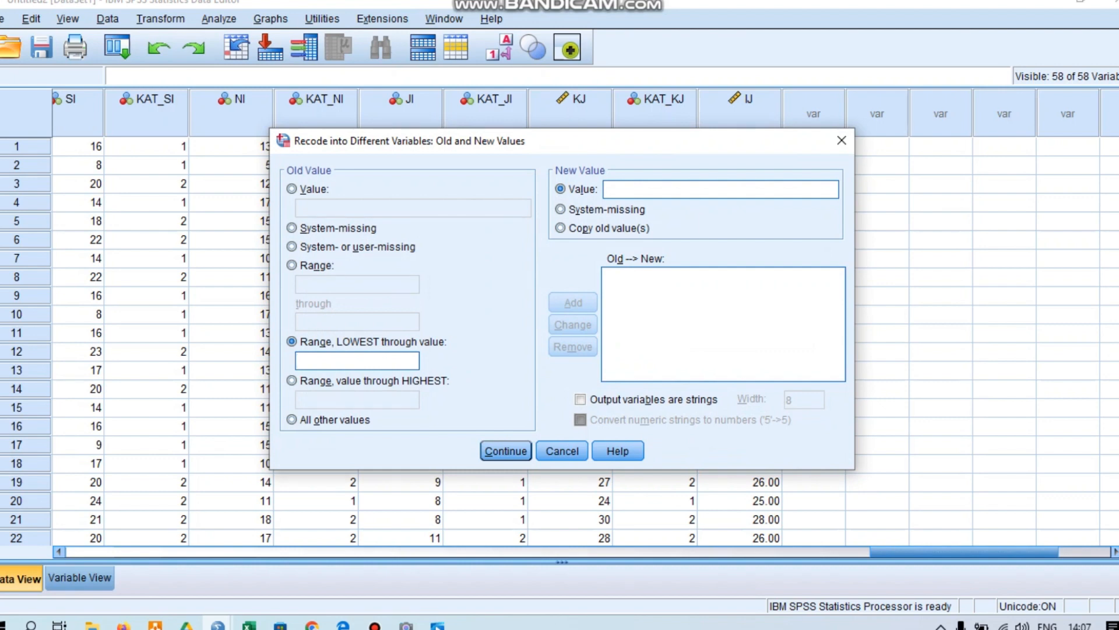
pyautogui.write('21.7')
pyautogui.click(659, 190)
pyautogui.write('1')
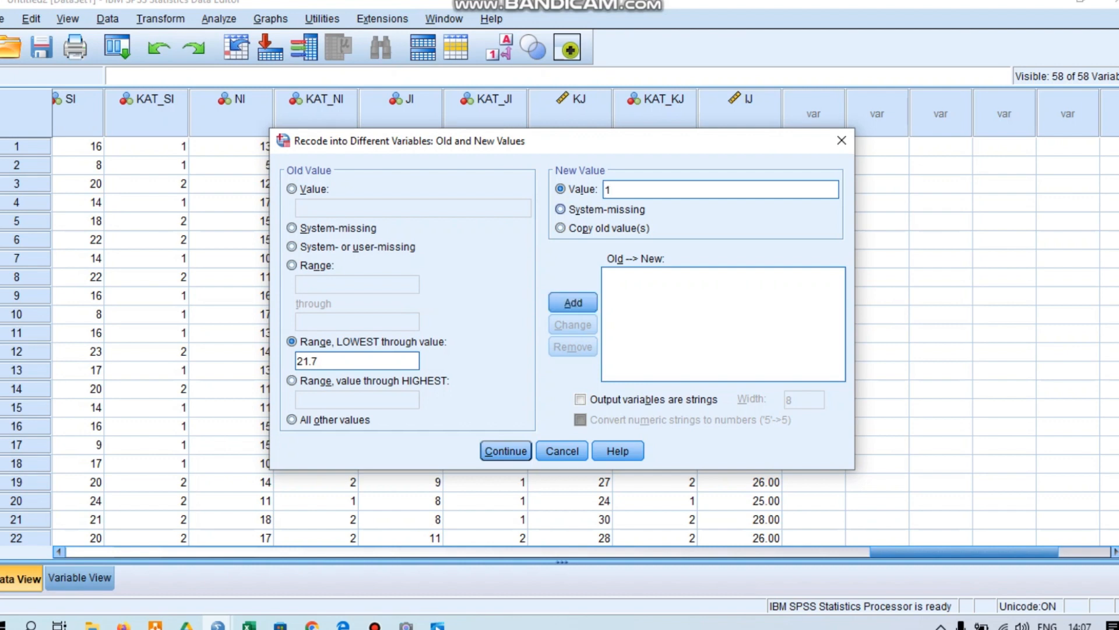
pyautogui.click(573, 302)
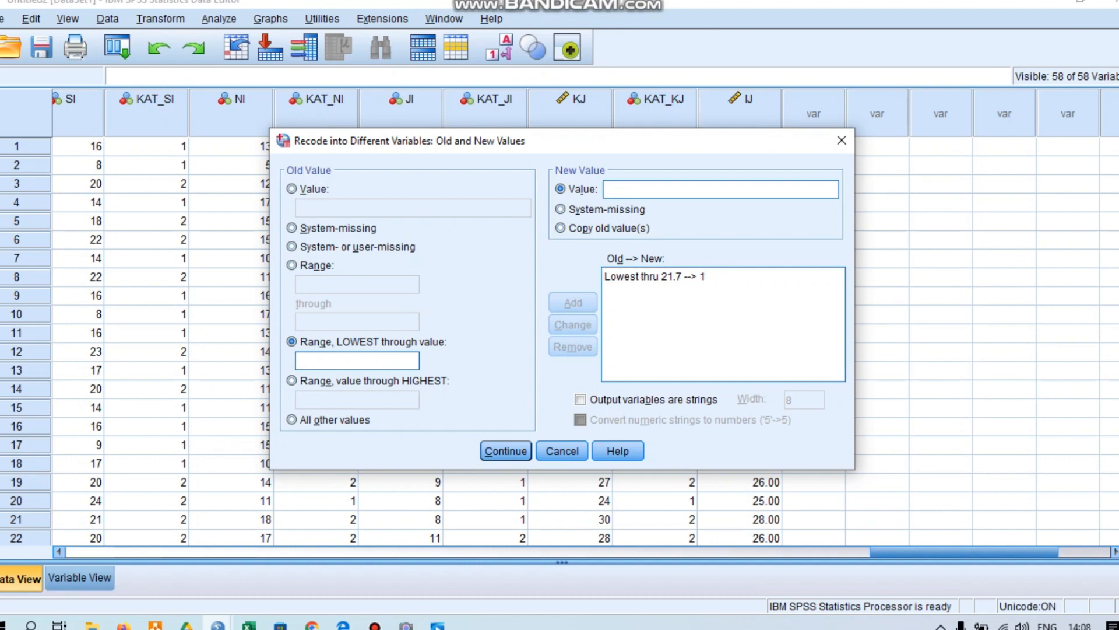
# Step: Add a rule recoding all other IJ values as 2, run the recode and return to the data
pyautogui.write('2')
pyautogui.click(292, 419)
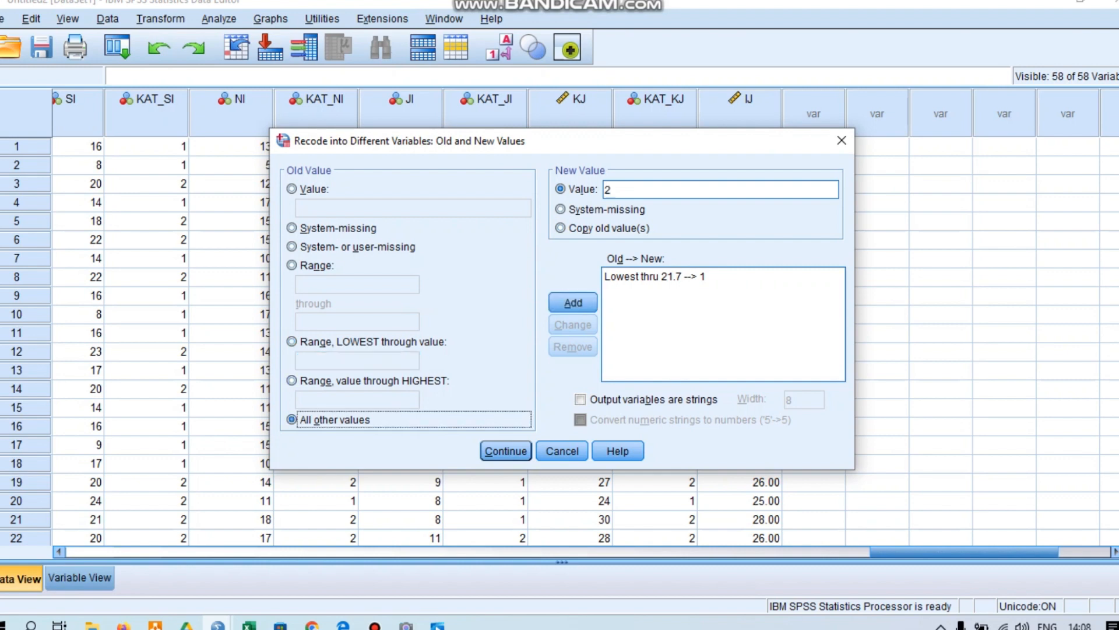
pyautogui.click(573, 302)
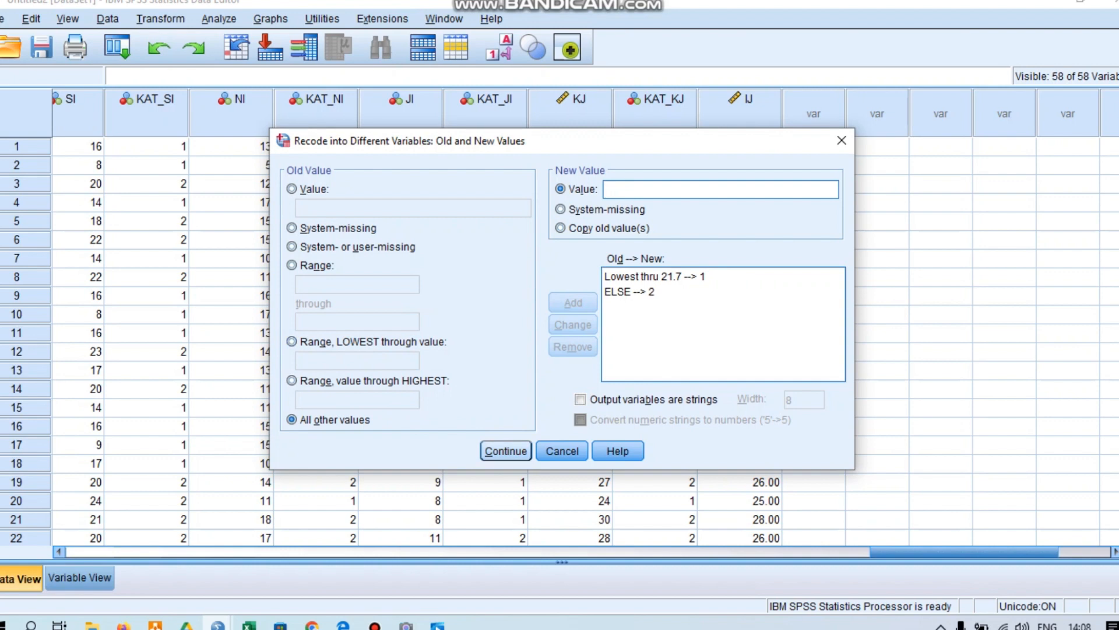
pyautogui.click(505, 451)
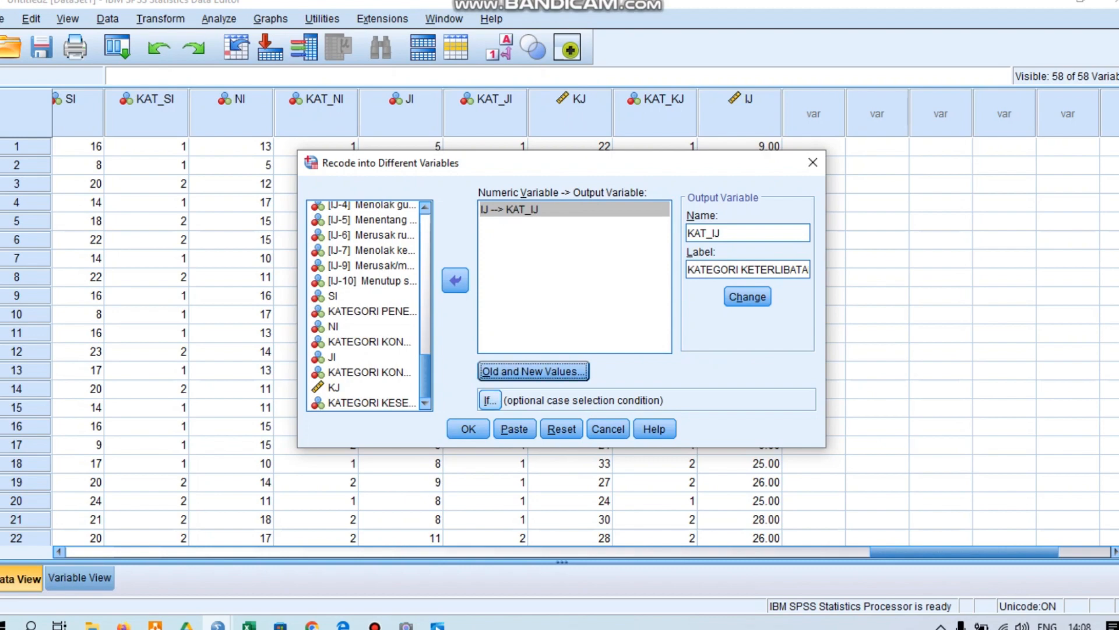
pyautogui.click(468, 429)
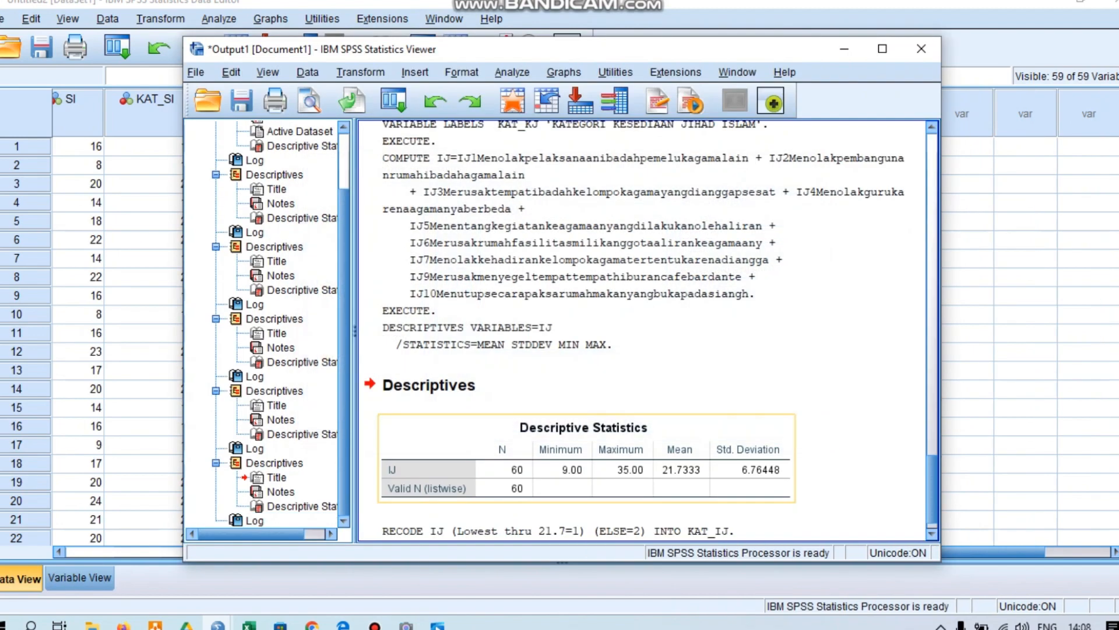
pyautogui.click(844, 49)
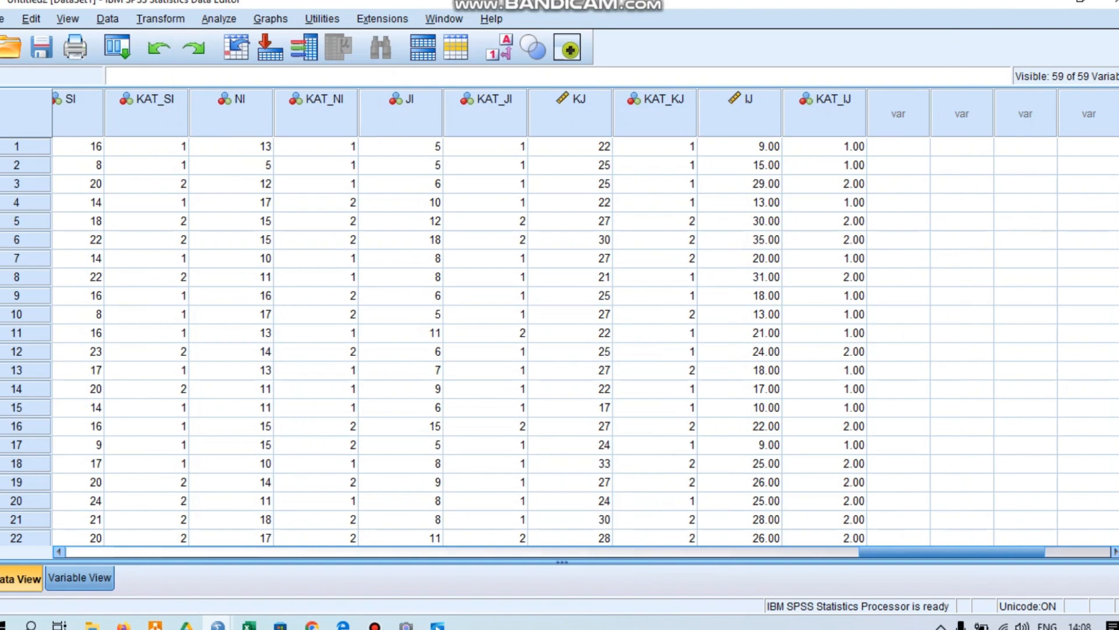
# Step: Set the number of decimals to 0 for the variables IJ and KAT_IJ
pyautogui.click(80, 578)
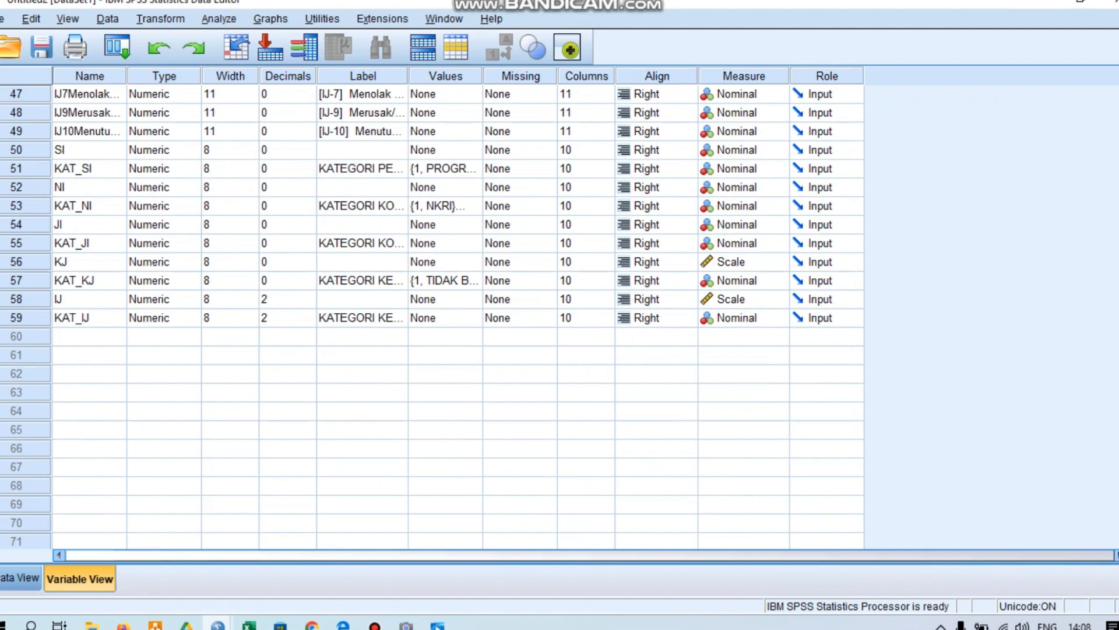
pyautogui.click(308, 299)
pyautogui.doubleClick(309, 304)
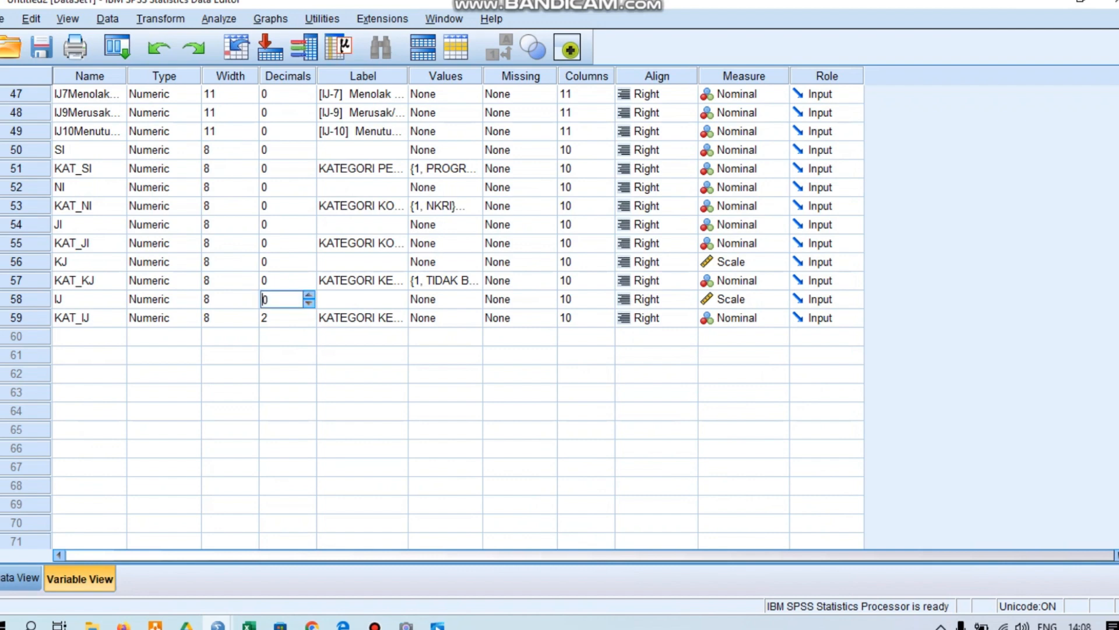
pyautogui.click(306, 319)
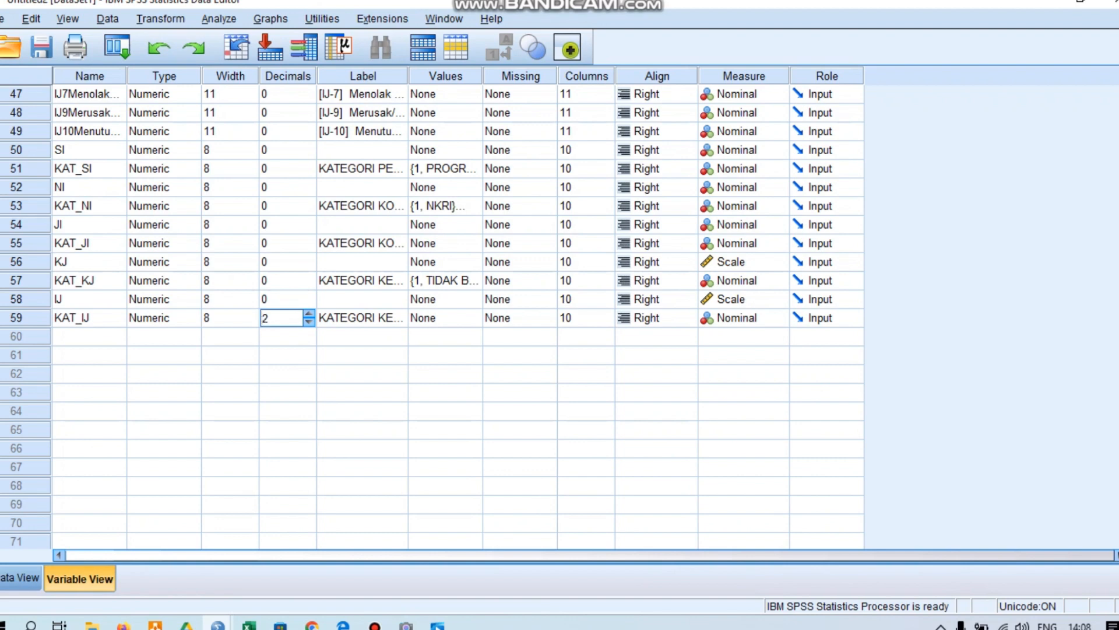
pyautogui.doubleClick(309, 322)
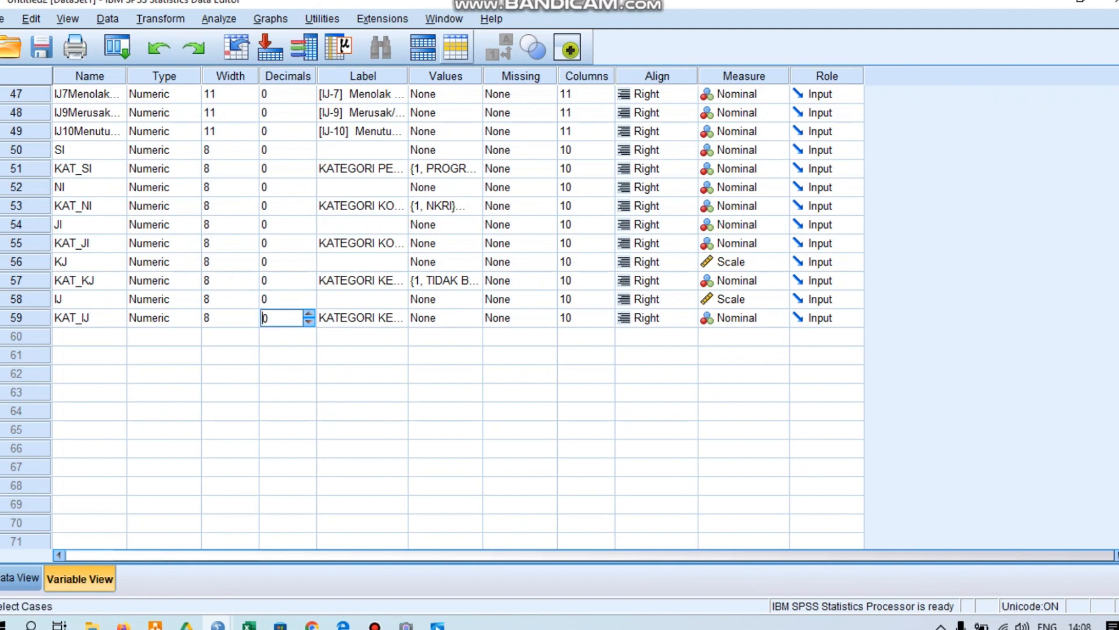
# Step: Add a value label to KAT_IJ that defines 1 as TIDAK PERNAH TERLIBAT
pyautogui.click(454, 318)
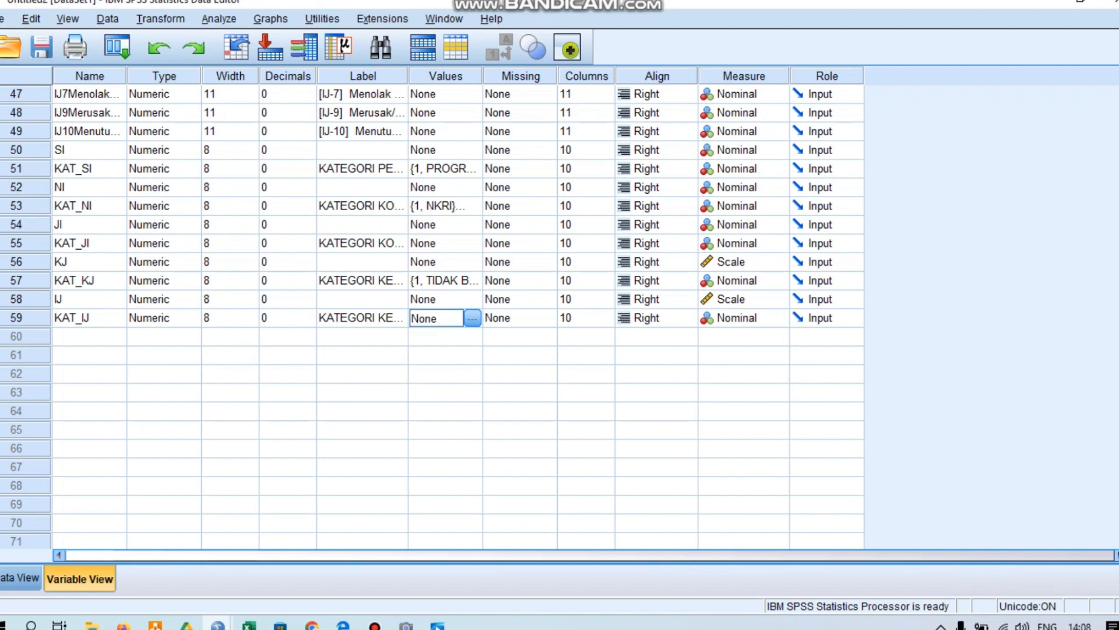
pyautogui.click(472, 318)
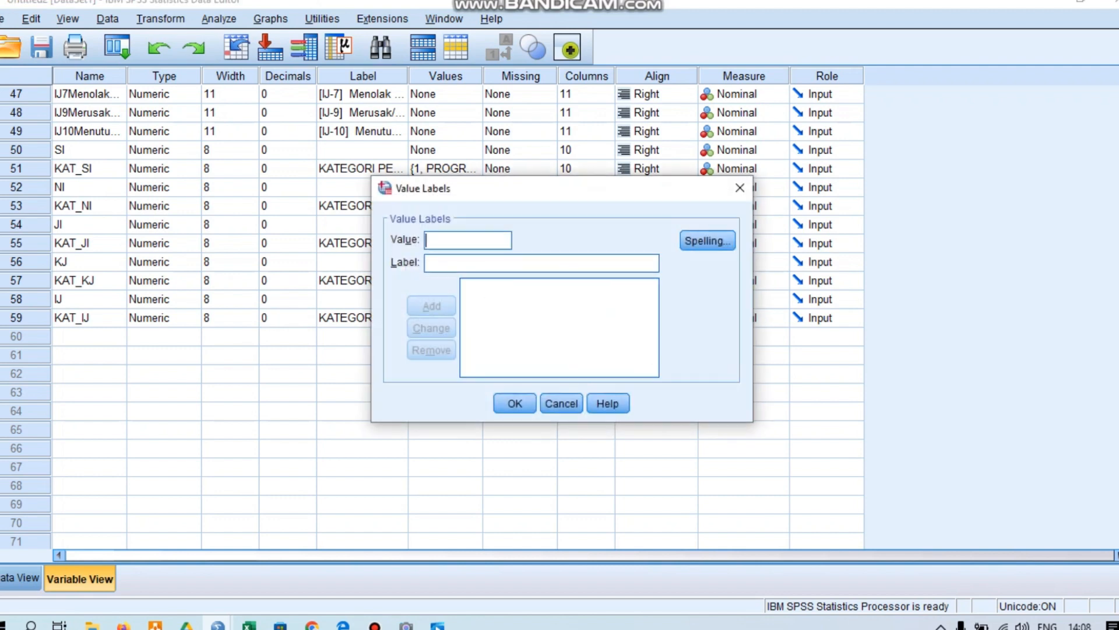
pyautogui.write('1')
pyautogui.click(429, 263)
pyautogui.write('TIDAK ')
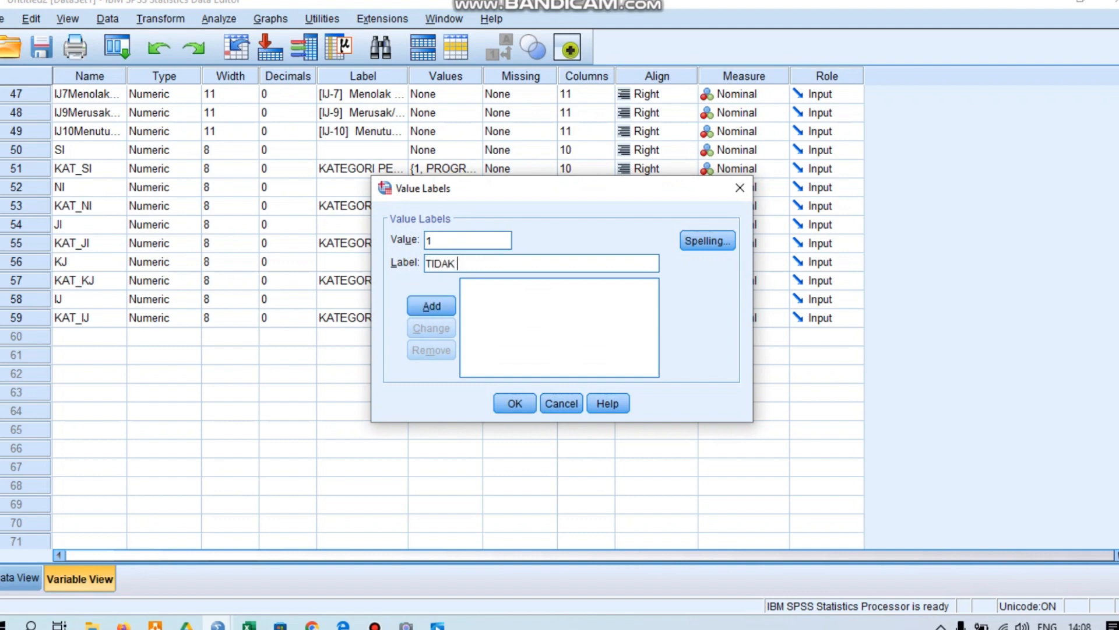
pyautogui.write('PERNAH TERLIBAT')
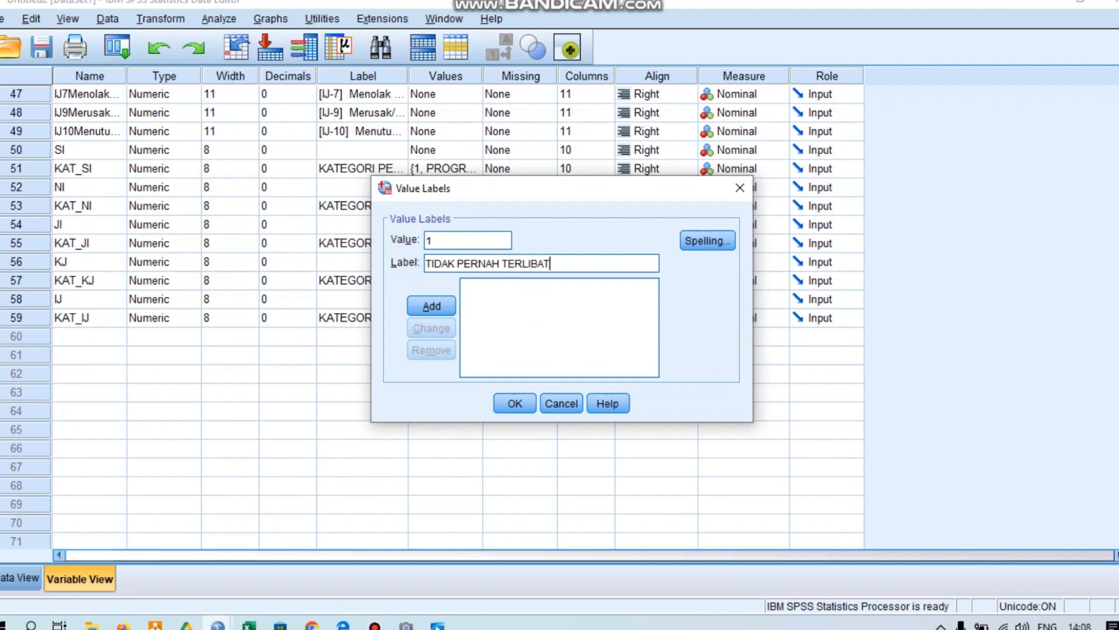
pyautogui.press('Return')
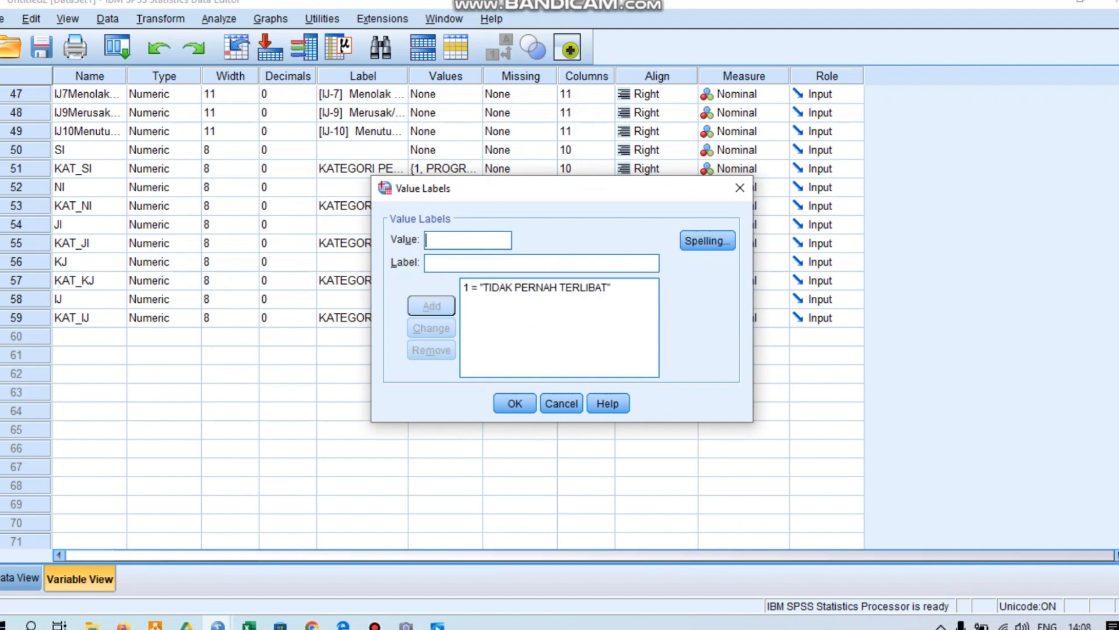
# Step: Label value 2 of KAT_IJ as PERNAH TERLIBAT, apply the value labels and return to the data
pyautogui.write('2')
pyautogui.press('Tab')
pyautogui.write('PERNAH')
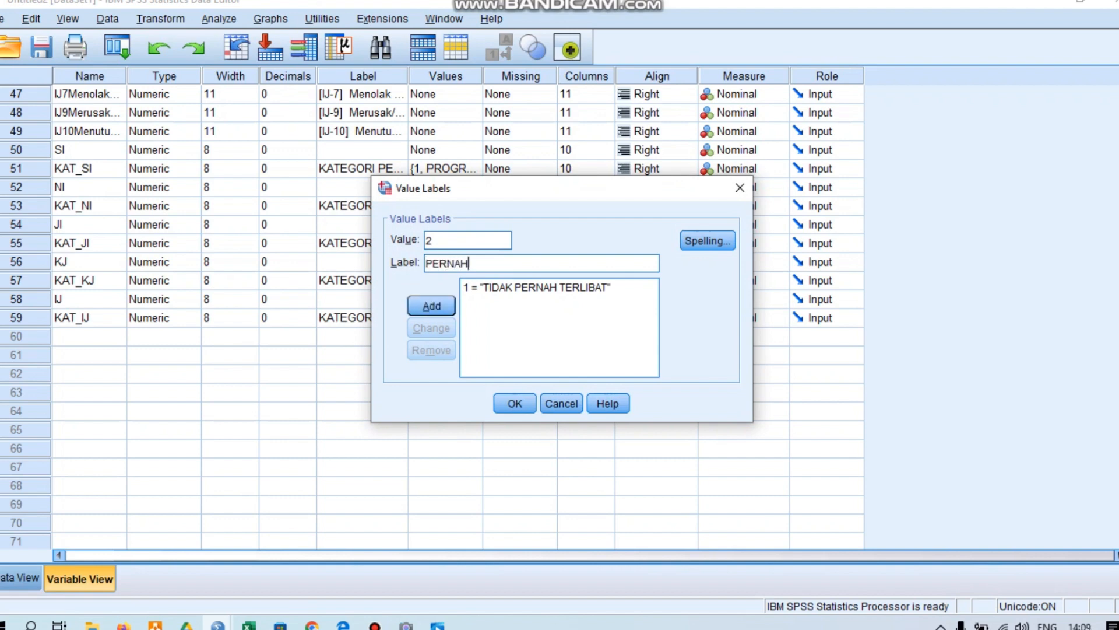
pyautogui.write(' TERLIBAT')
pyautogui.press('Return')
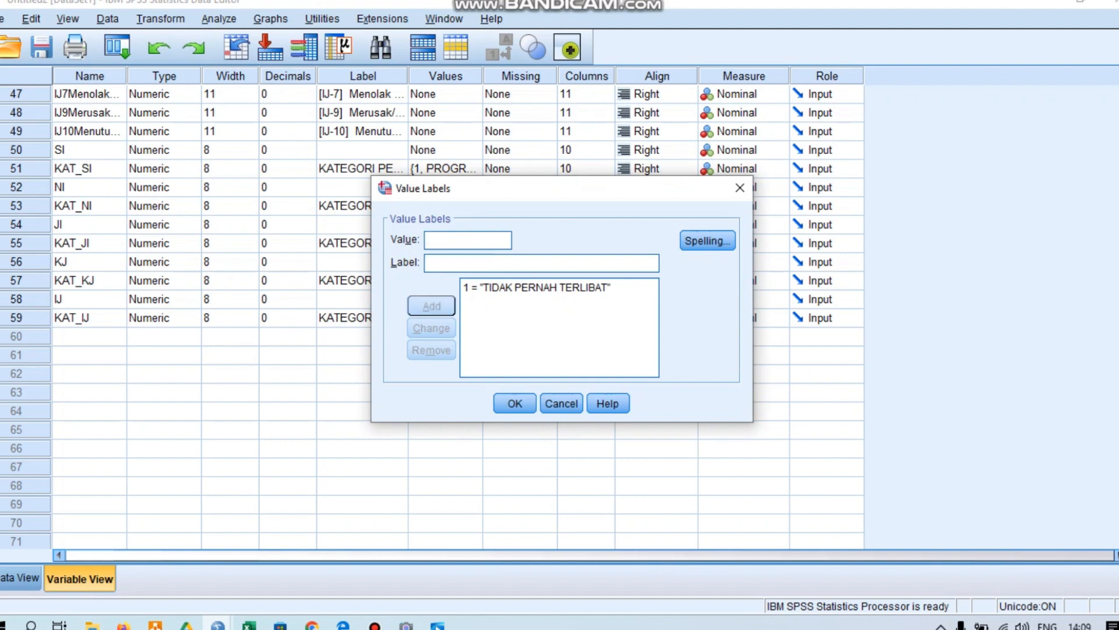
pyautogui.press('Return')
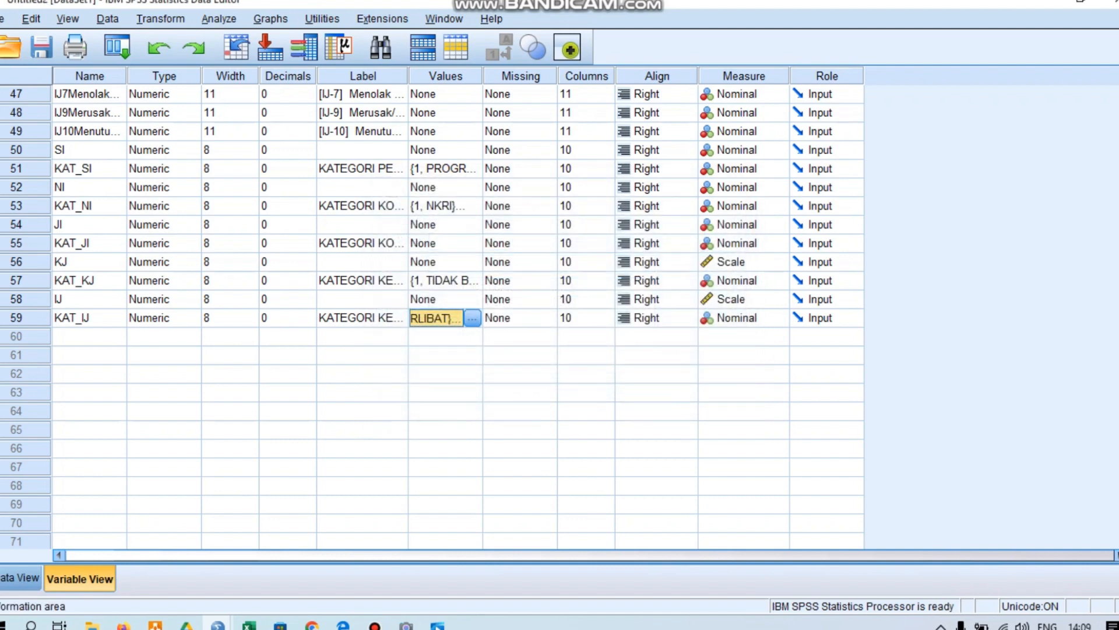
pyautogui.click(21, 578)
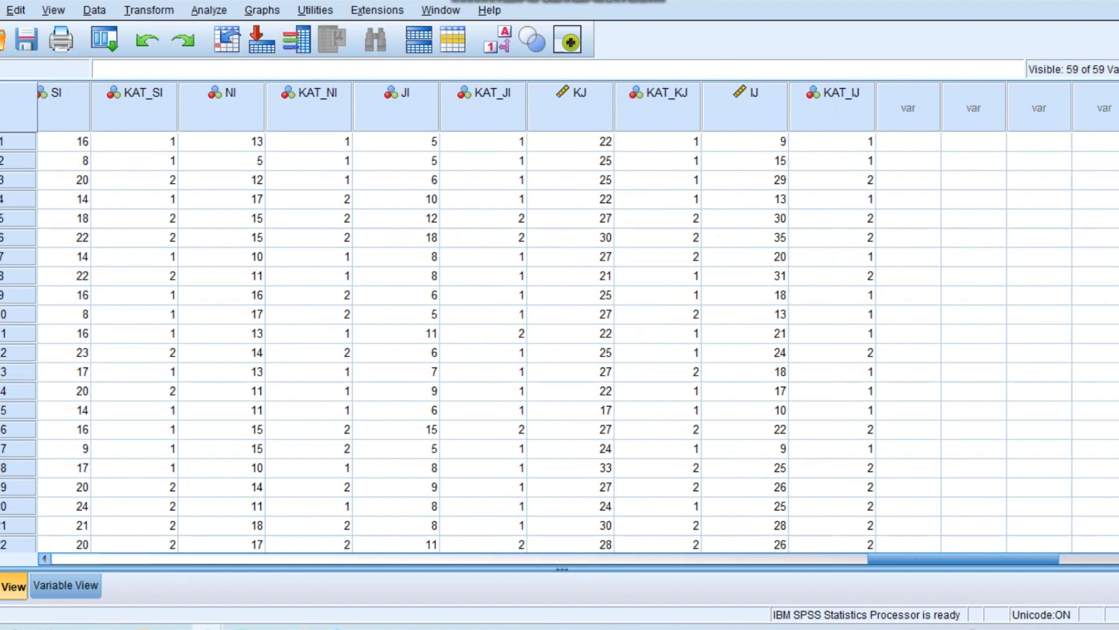
# Step: Start a Frequencies analysis with the category variable KAT_SI as the variable to analyse
pyautogui.click(208, 11)
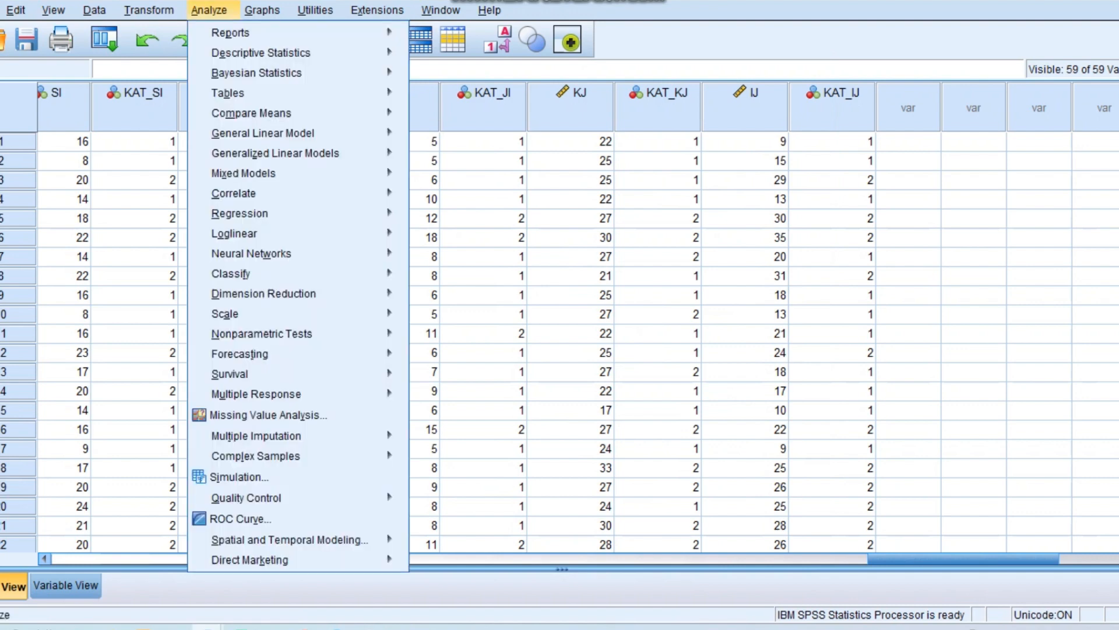
pyautogui.click(209, 10)
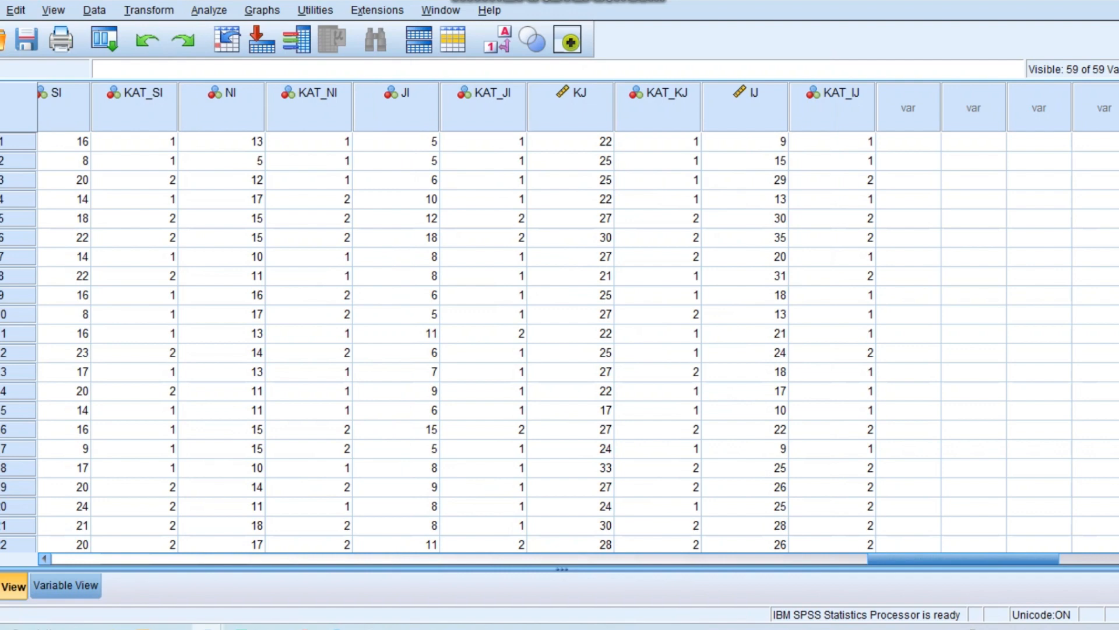
pyautogui.click(209, 11)
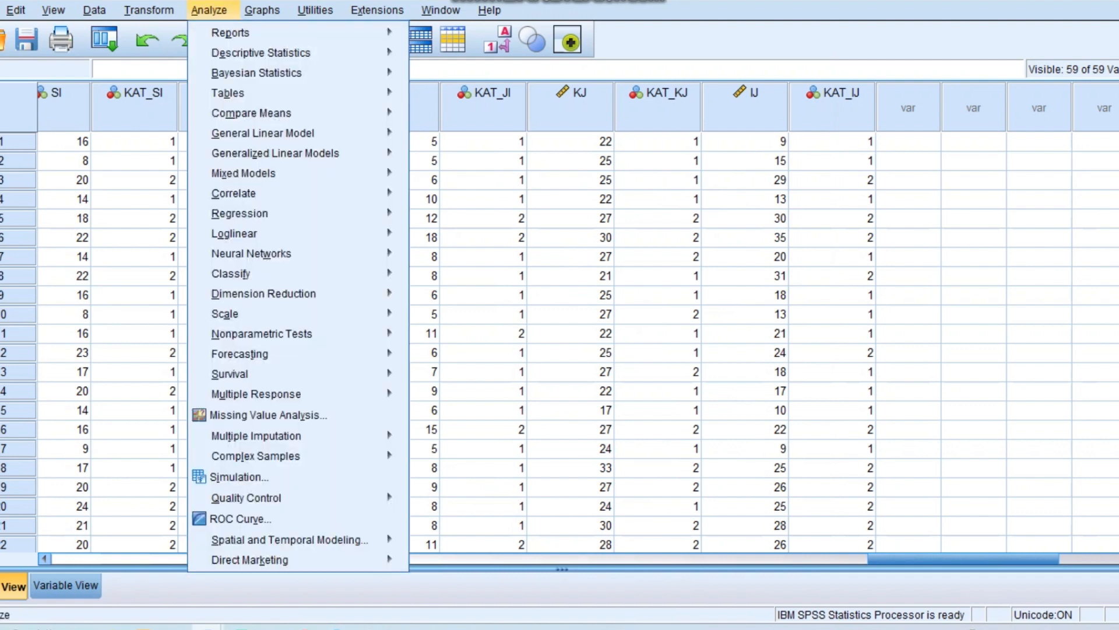
pyautogui.moveTo(261, 53)
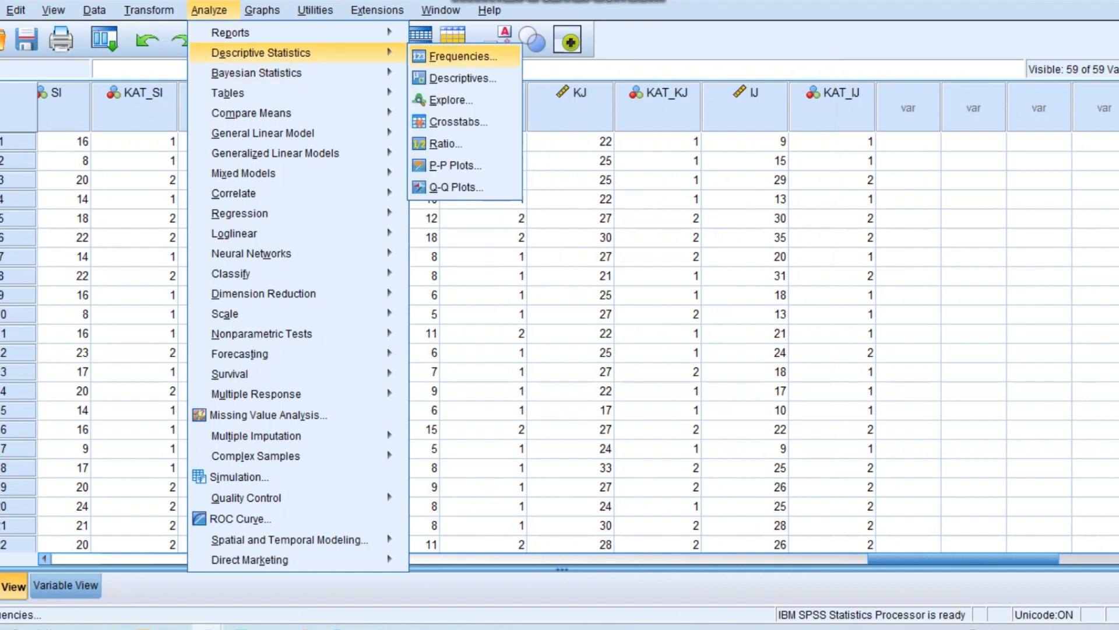
pyautogui.click(463, 57)
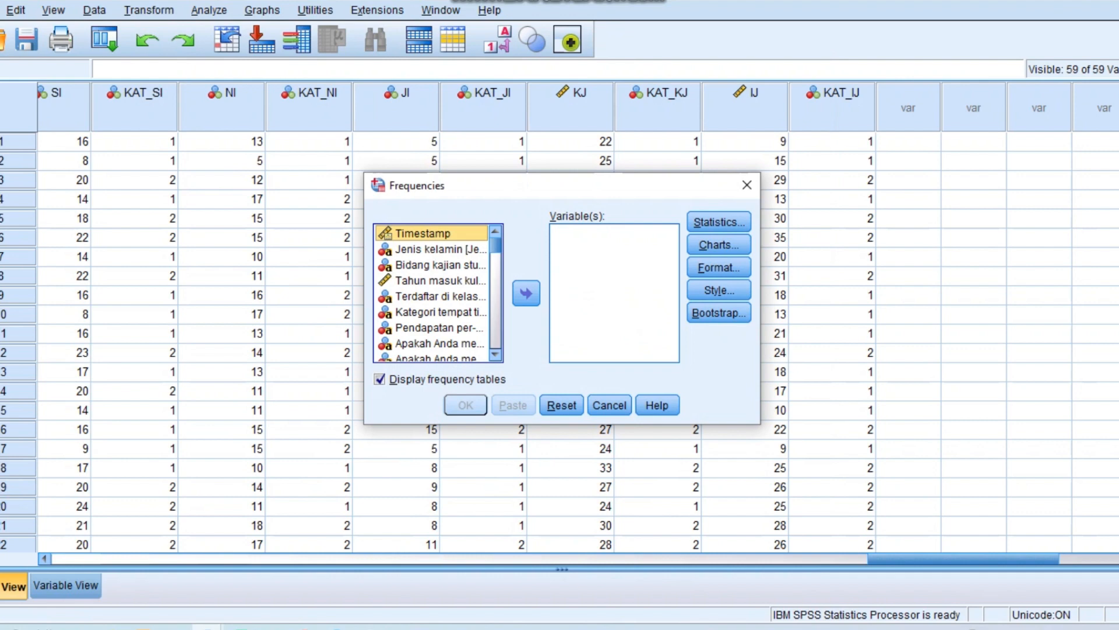
pyautogui.scroll(-6, 438, 293)
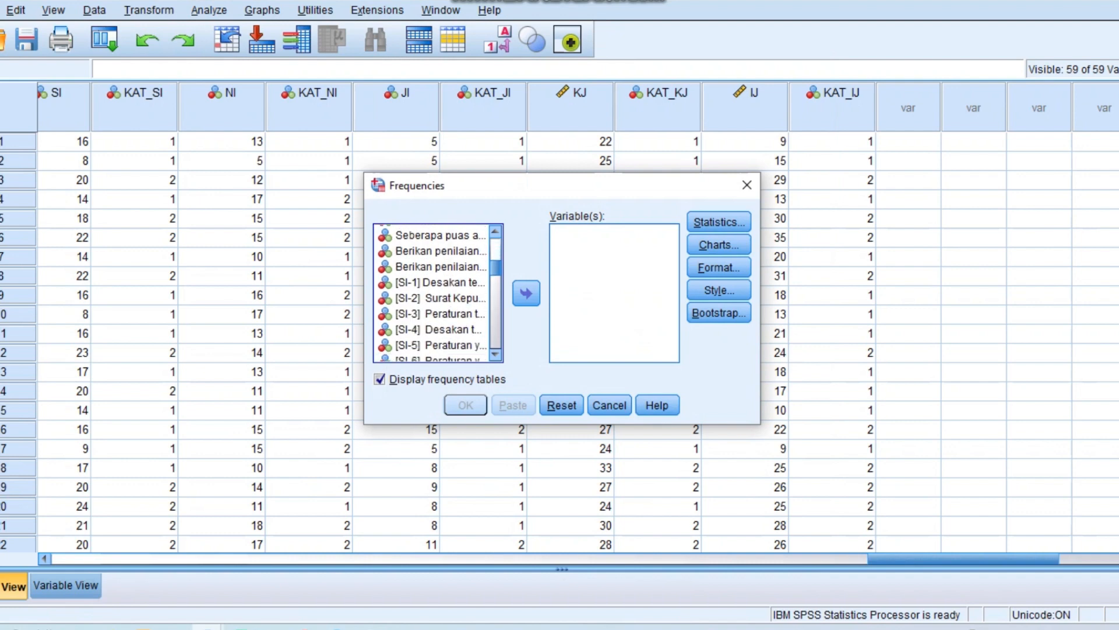
pyautogui.scroll(-12, 438, 292)
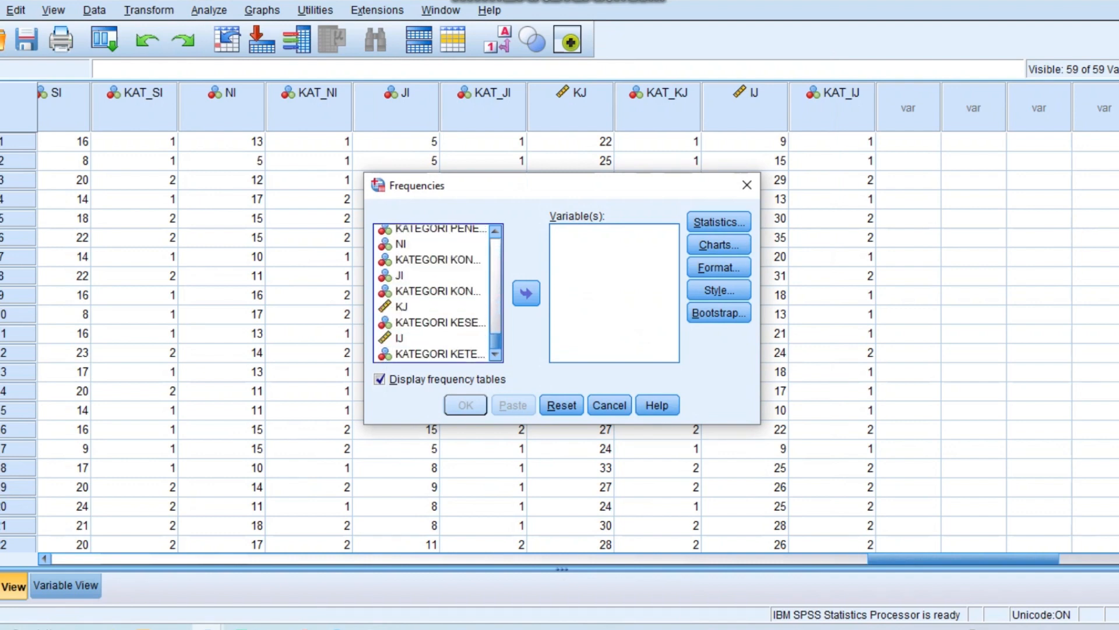
pyautogui.scroll(2, 438, 293)
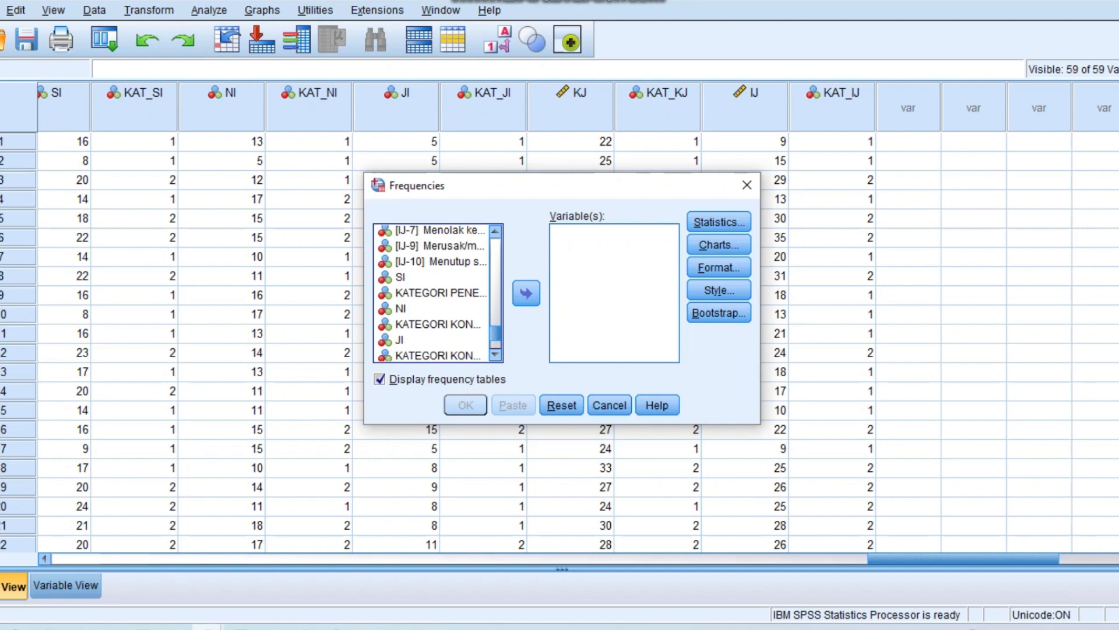
pyautogui.click(438, 293)
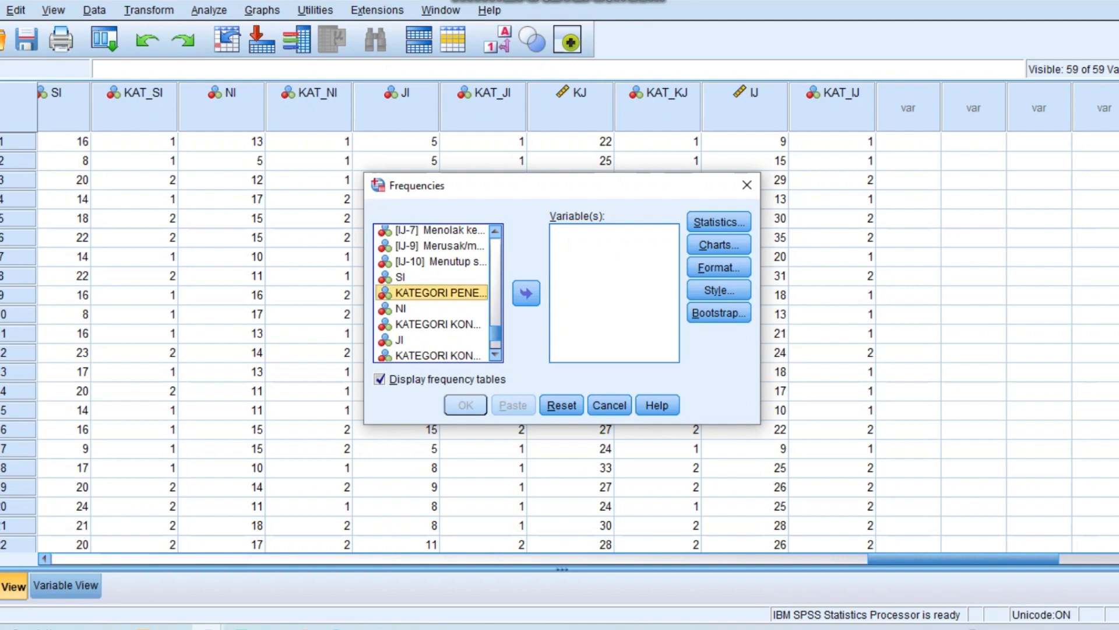
pyautogui.click(527, 292)
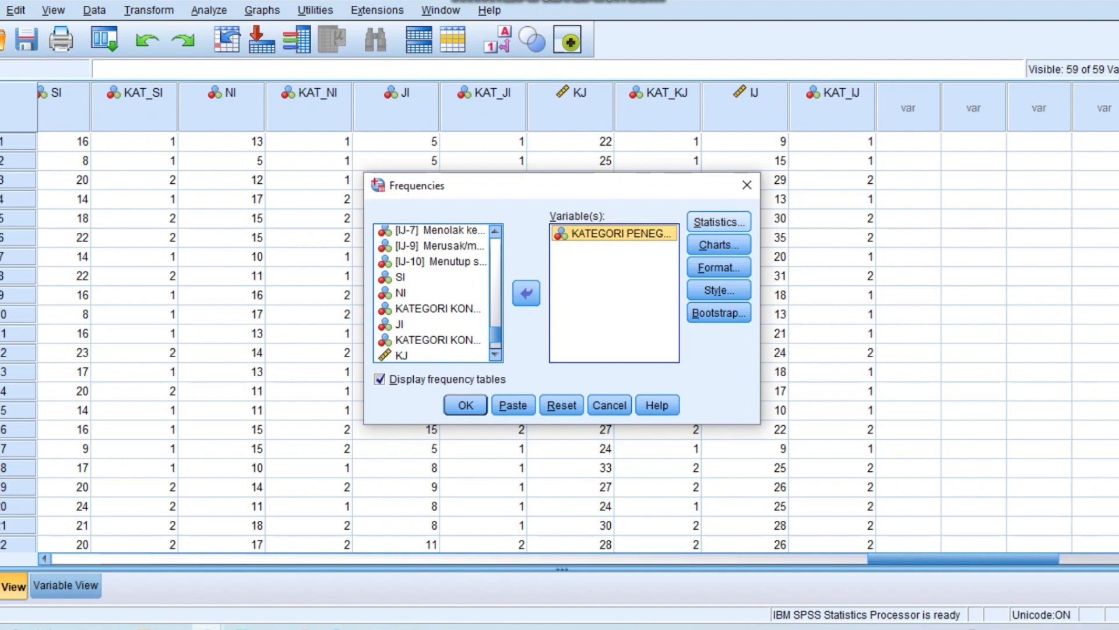
# Step: Request quartiles, cut points for 10 equal groups, mean, median, mode and sum, treating values as group midpoints
pyautogui.click(719, 222)
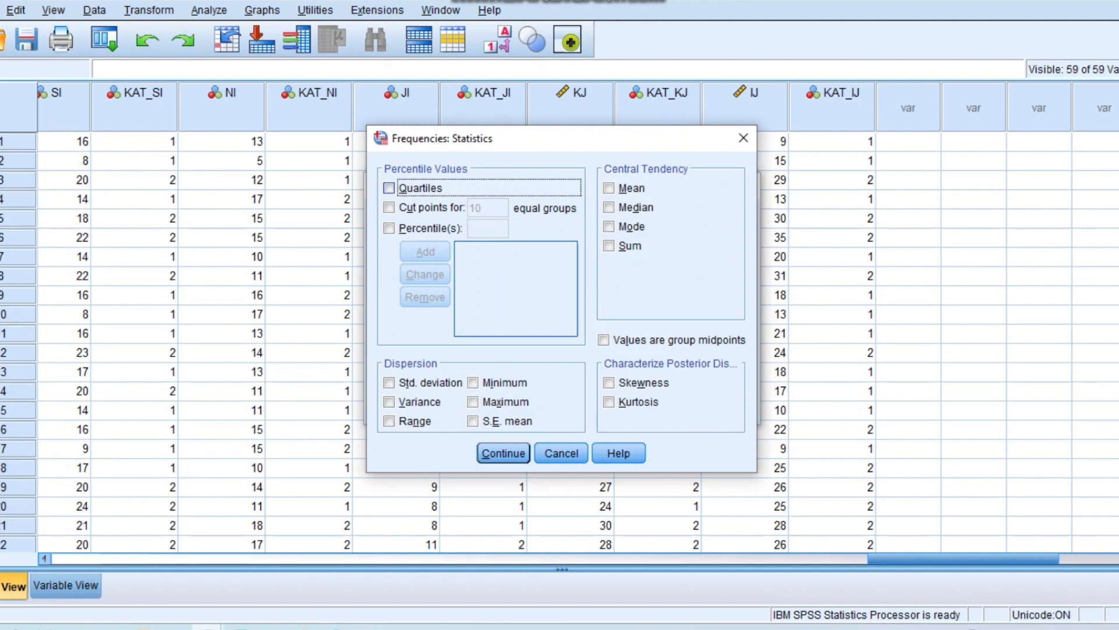
pyautogui.click(389, 188)
pyautogui.click(389, 207)
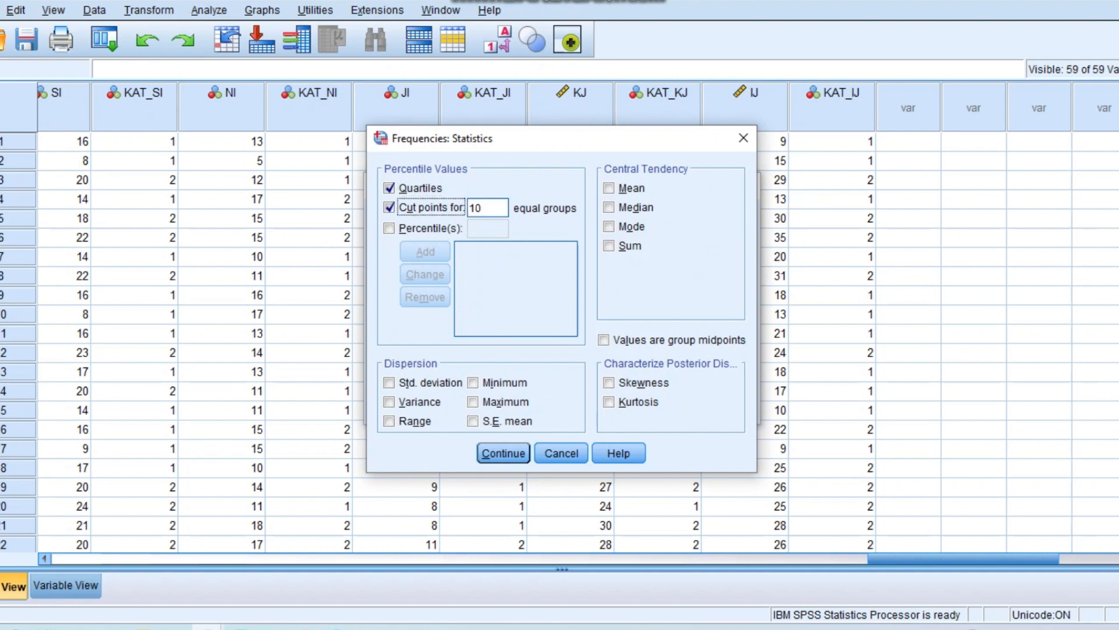
pyautogui.click(609, 188)
pyautogui.click(608, 207)
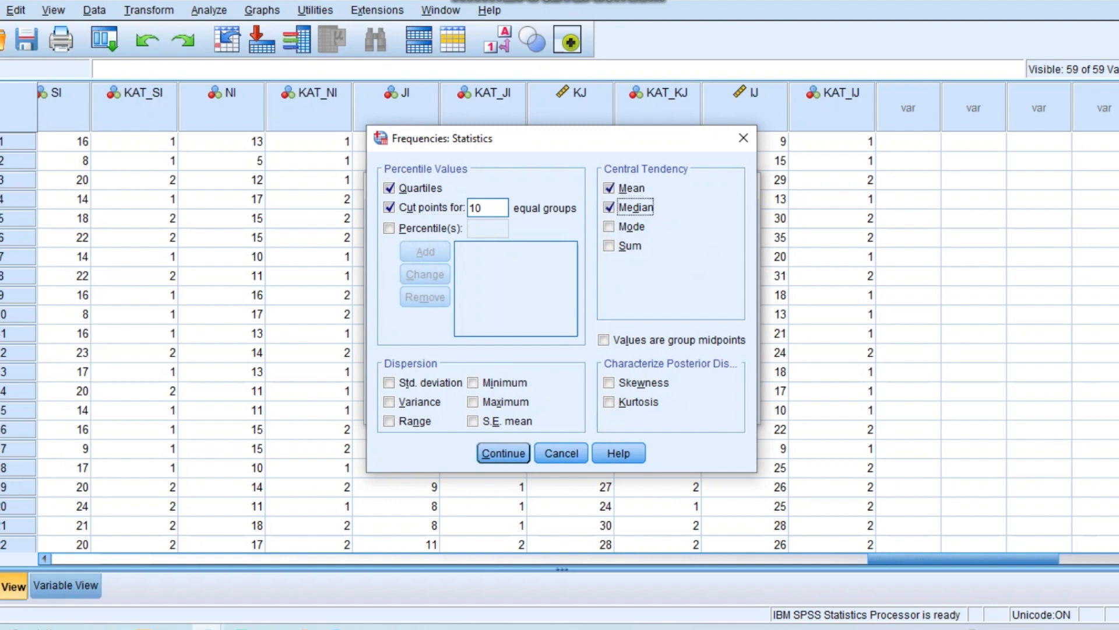
pyautogui.click(609, 226)
pyautogui.click(609, 245)
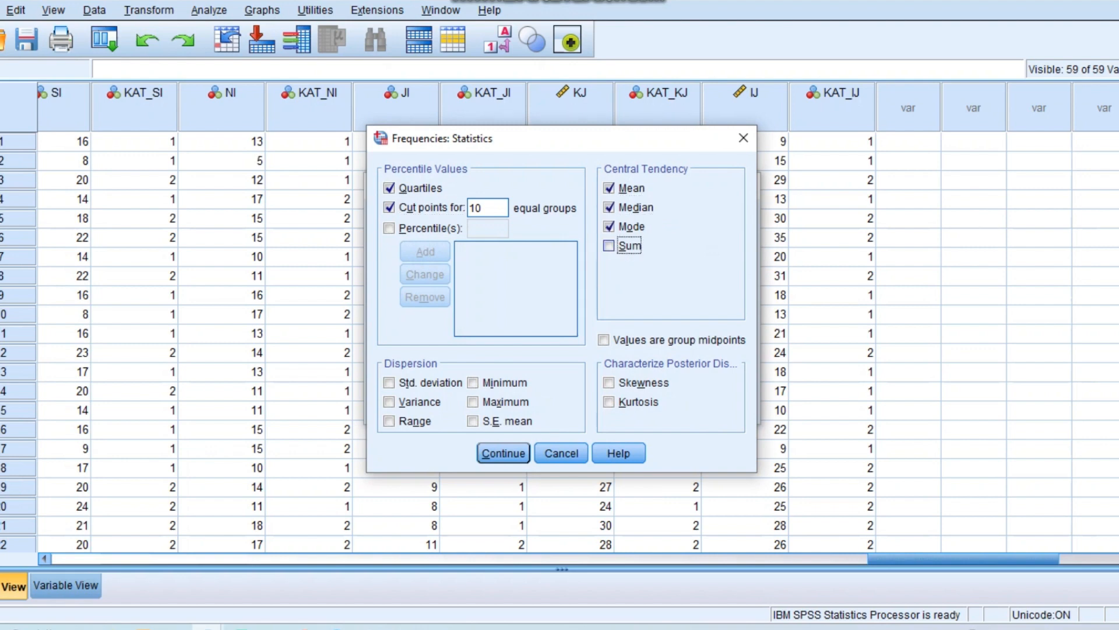
pyautogui.click(604, 340)
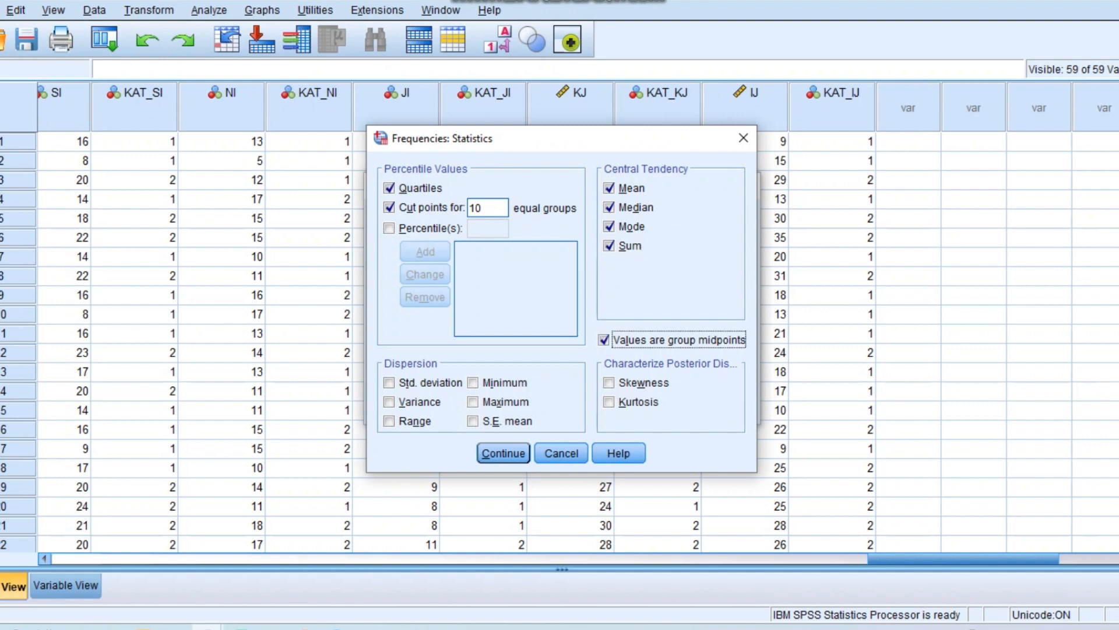
# Step: Add skewness, kurtosis, standard deviation, variance, range, minimum and maximum to the requested statistics and accept the selection
pyautogui.click(609, 382)
pyautogui.click(608, 401)
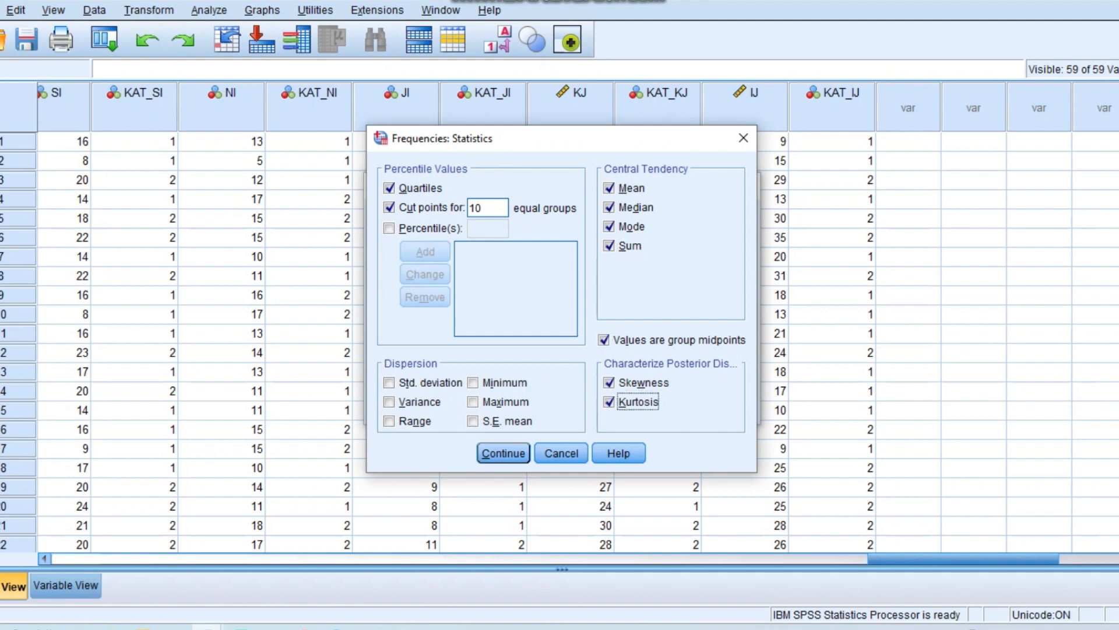
pyautogui.click(388, 382)
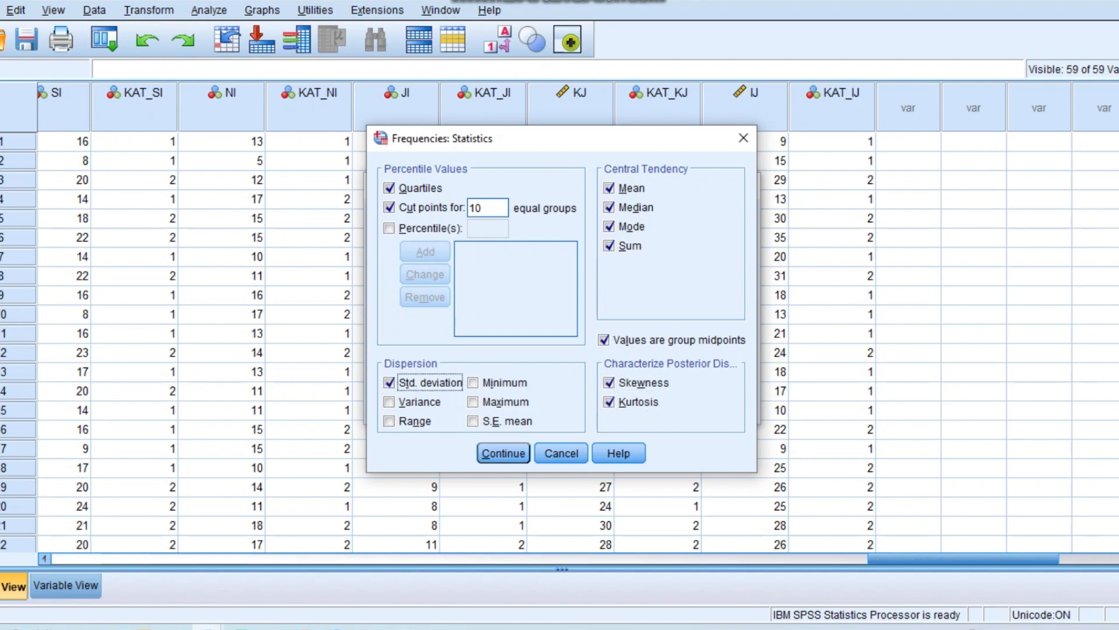
pyautogui.click(389, 401)
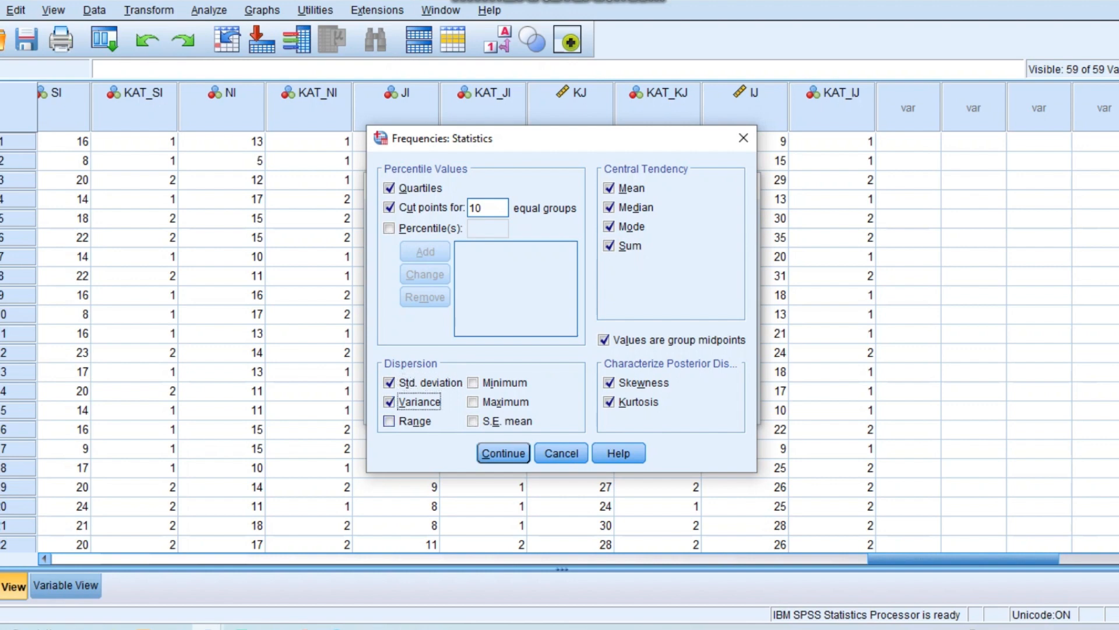
pyautogui.click(389, 421)
pyautogui.click(472, 383)
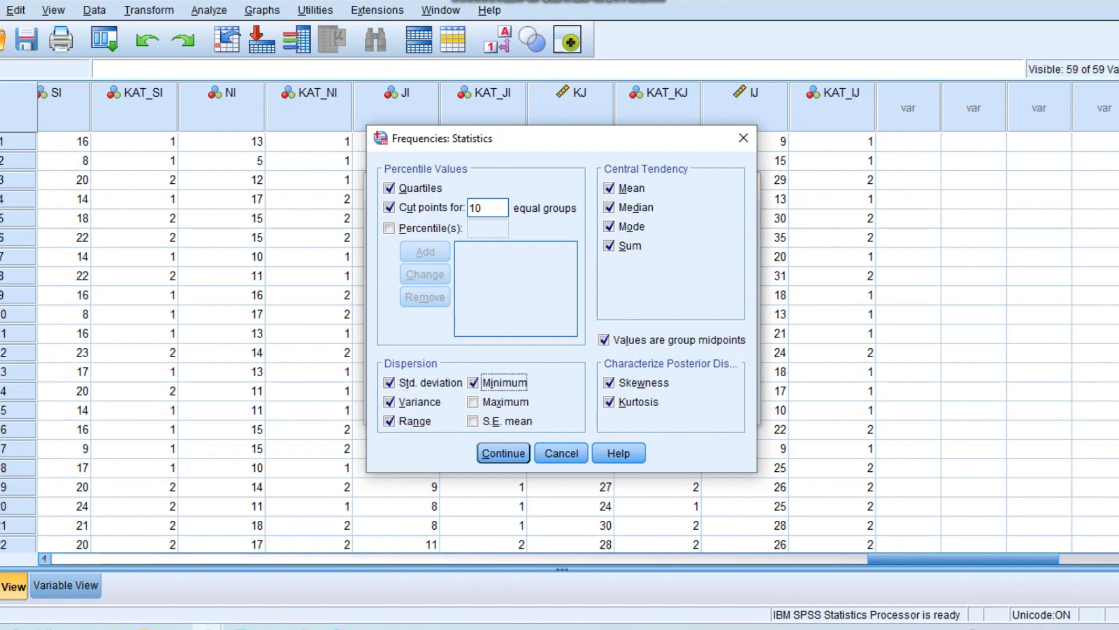
pyautogui.click(473, 402)
pyautogui.click(503, 453)
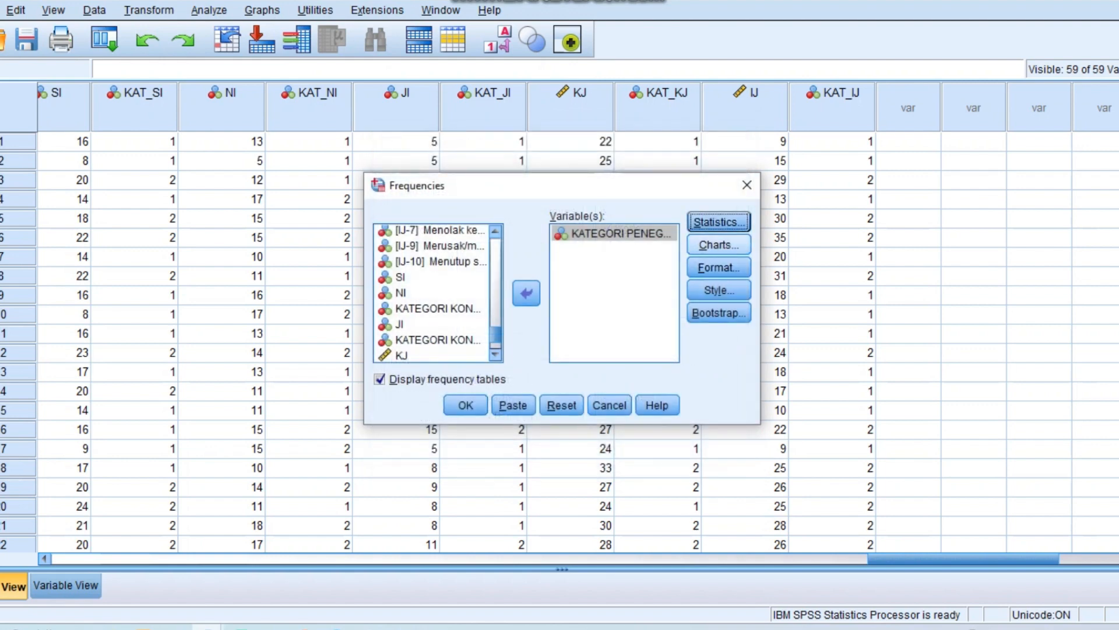
# Step: Add a pie chart based on frequencies and run the Frequencies analysis for KAT_SI
pyautogui.click(719, 244)
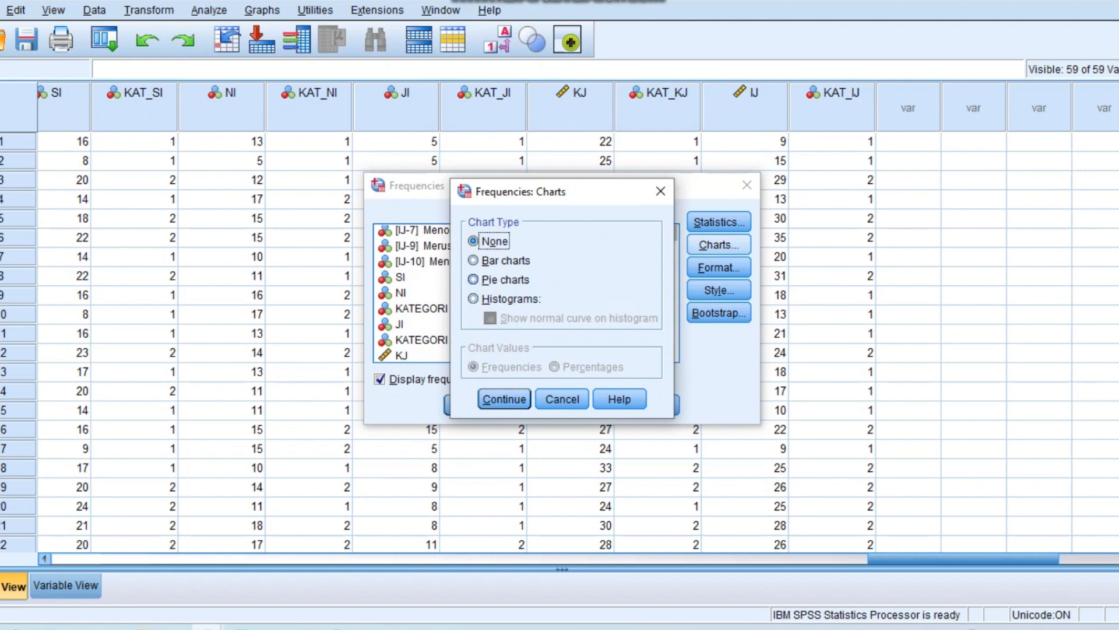
pyautogui.click(474, 279)
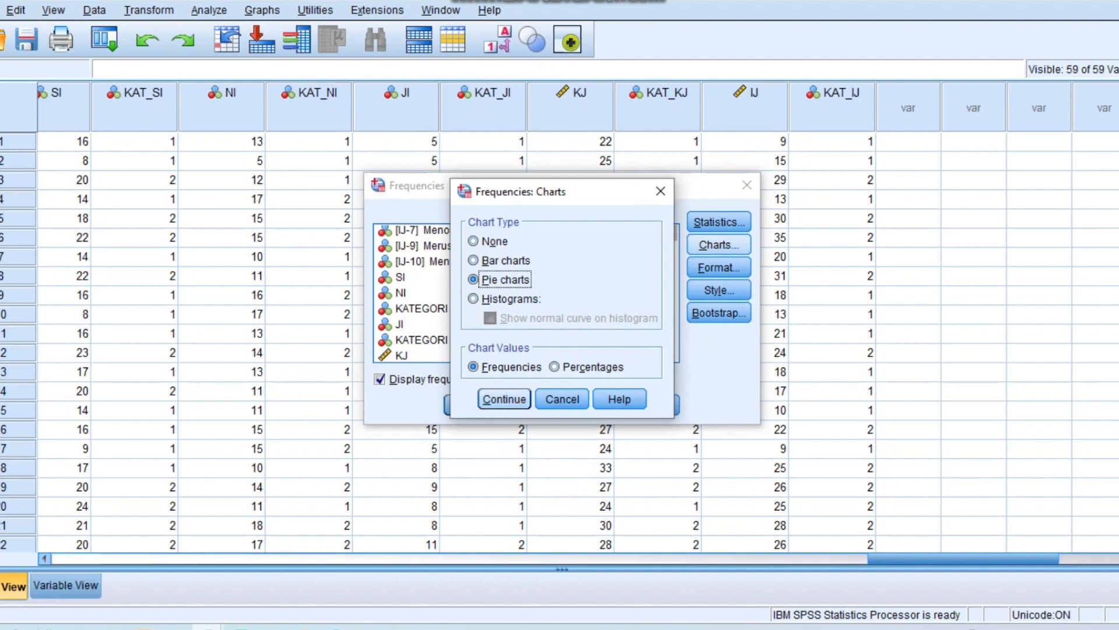
pyautogui.press('Return')
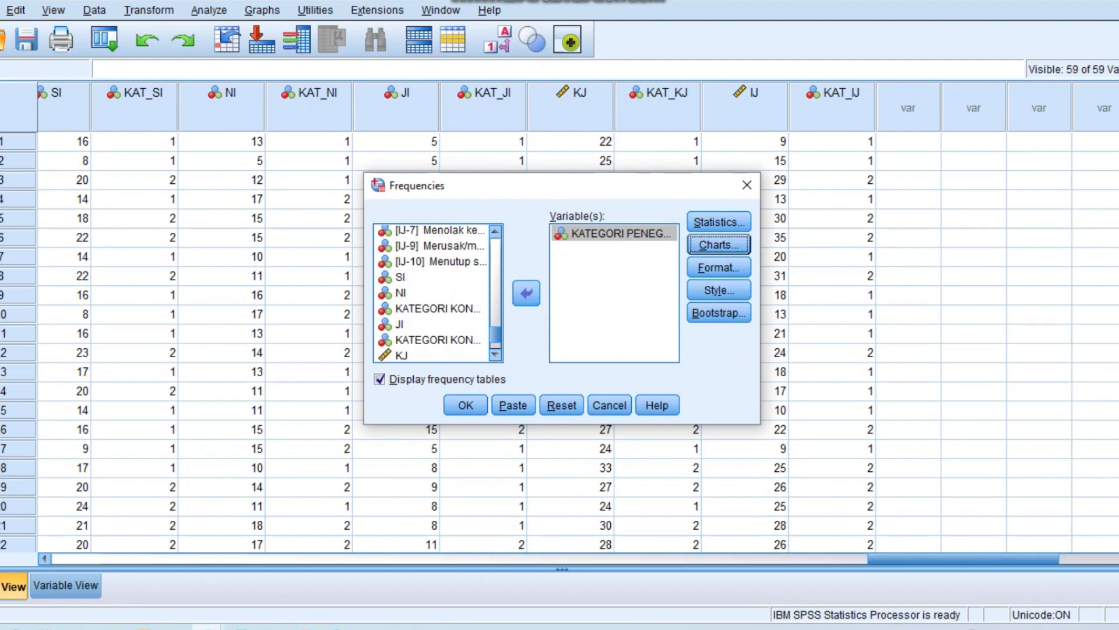
pyautogui.press('Return')
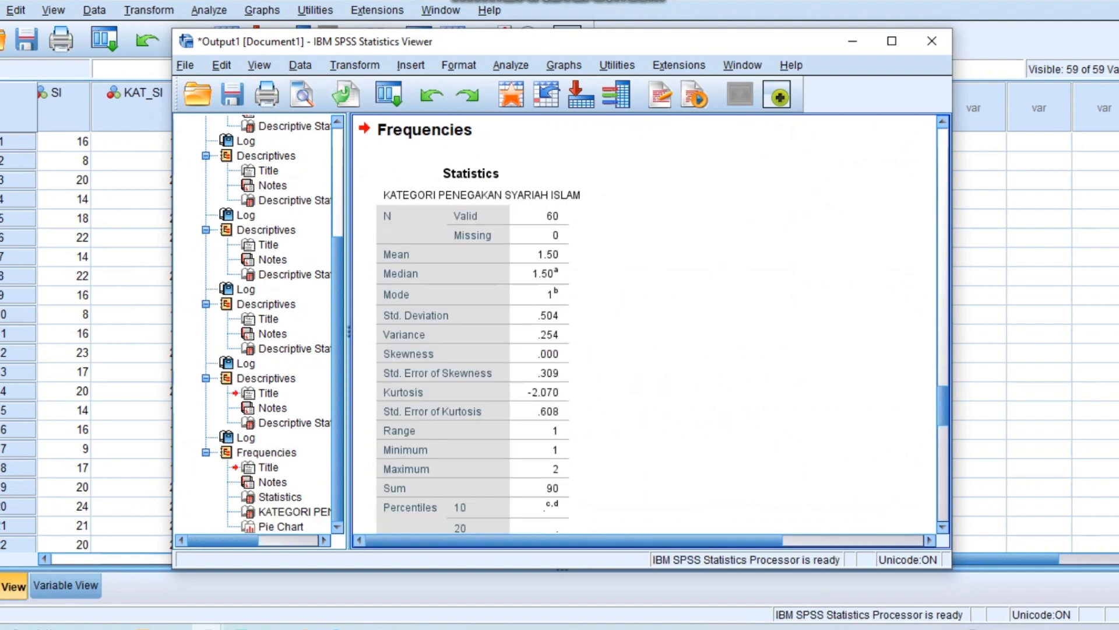
# Step: Examine the KAT_SI output from the statistics table through the frequency table to the pie chart, and return to the data
pyautogui.scroll(-10, 655, 328)
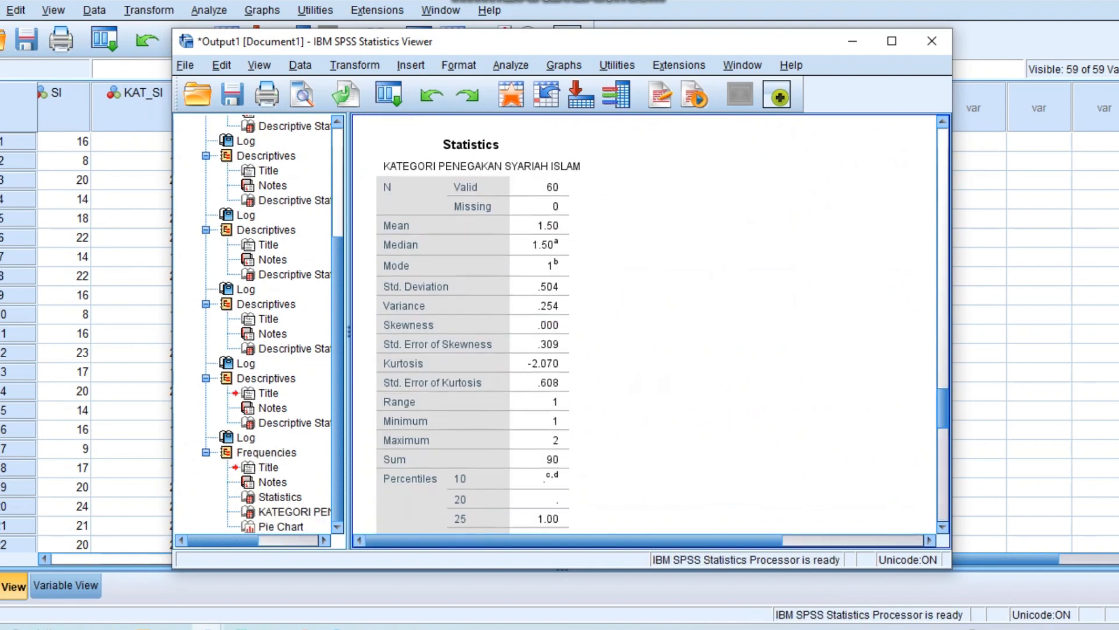
pyautogui.scroll(10, 654, 327)
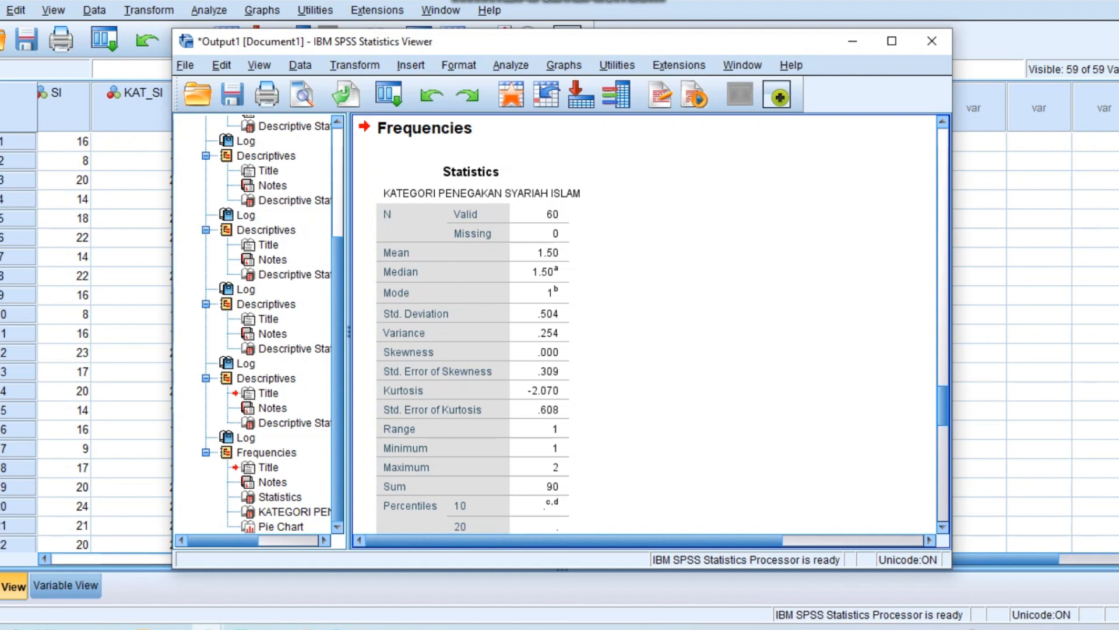
pyautogui.scroll(-3, 648, 323)
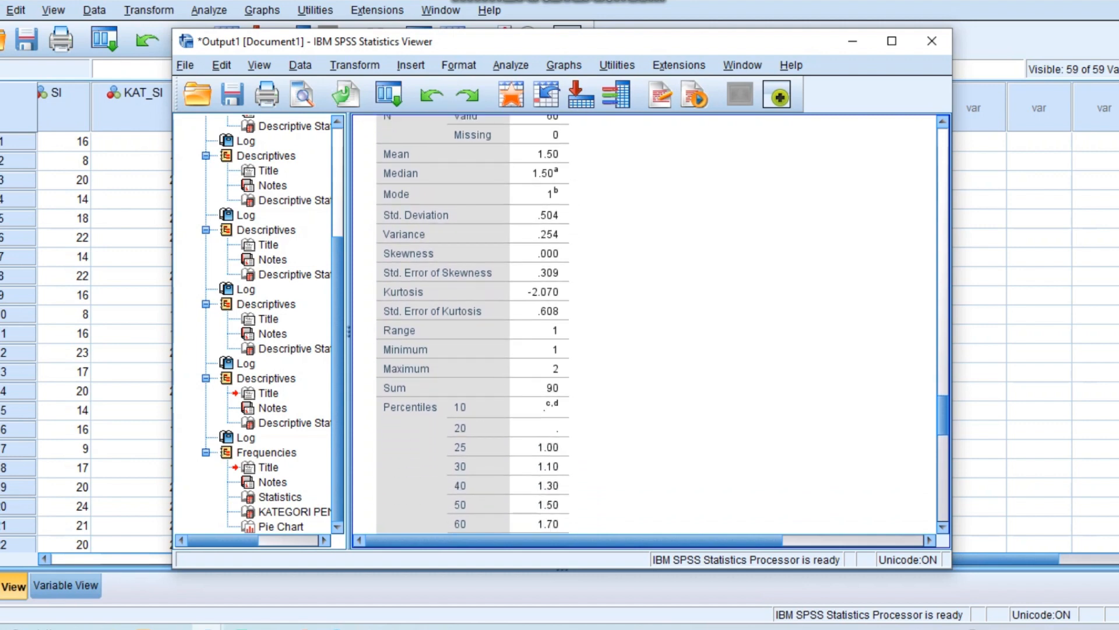
pyautogui.scroll(-10, 647, 324)
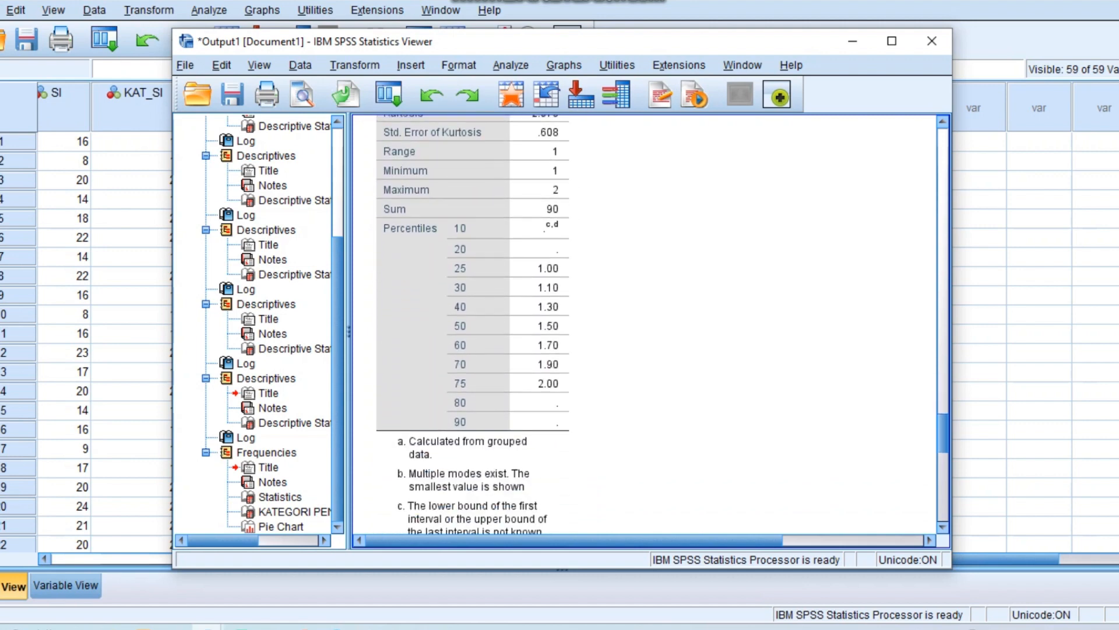
pyautogui.scroll(-5, 647, 323)
pyautogui.scroll(-1, 647, 324)
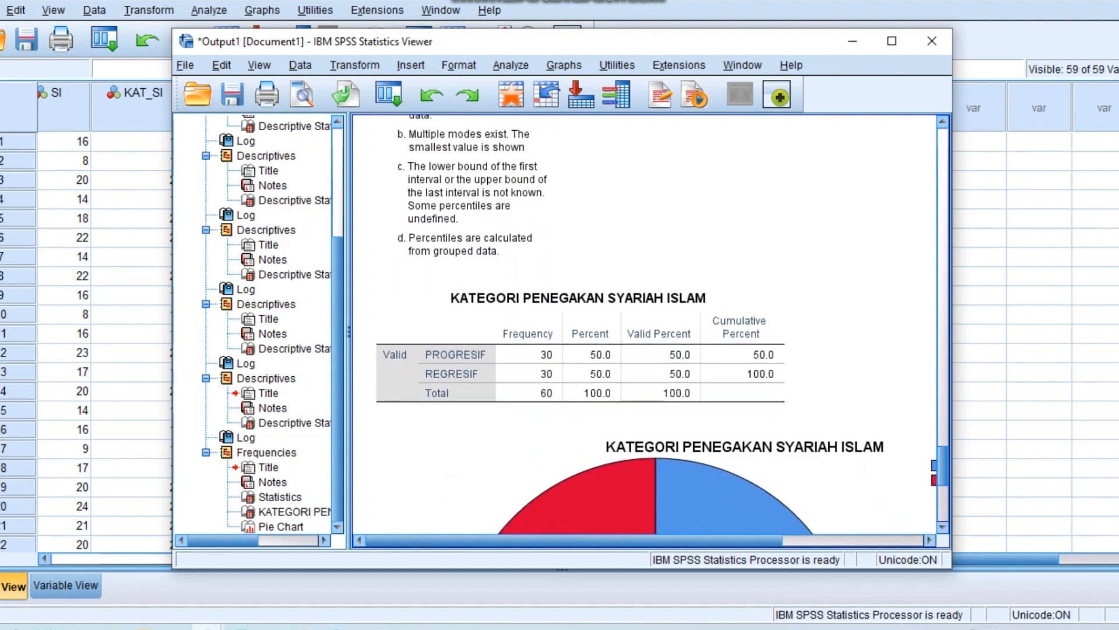
pyautogui.scroll(-11, 647, 324)
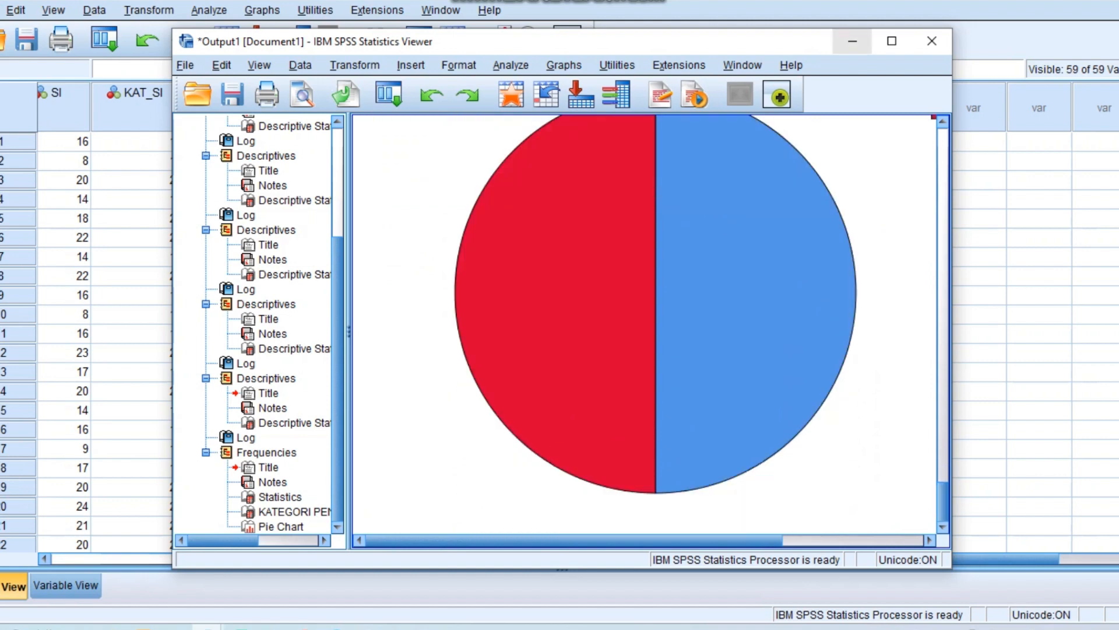
pyautogui.click(853, 40)
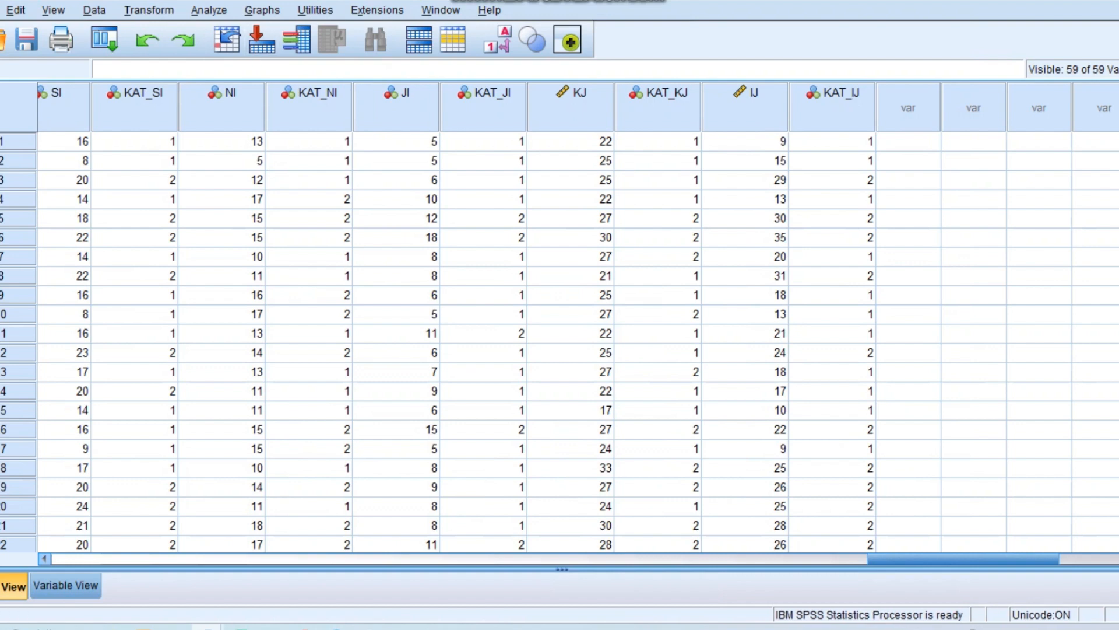
# Step: Start a new Frequencies analysis, clear the previous settings and choose KATEGORI KONSEP NEGARA IDEAL (KAT_NI) as the variable
pyautogui.click(209, 10)
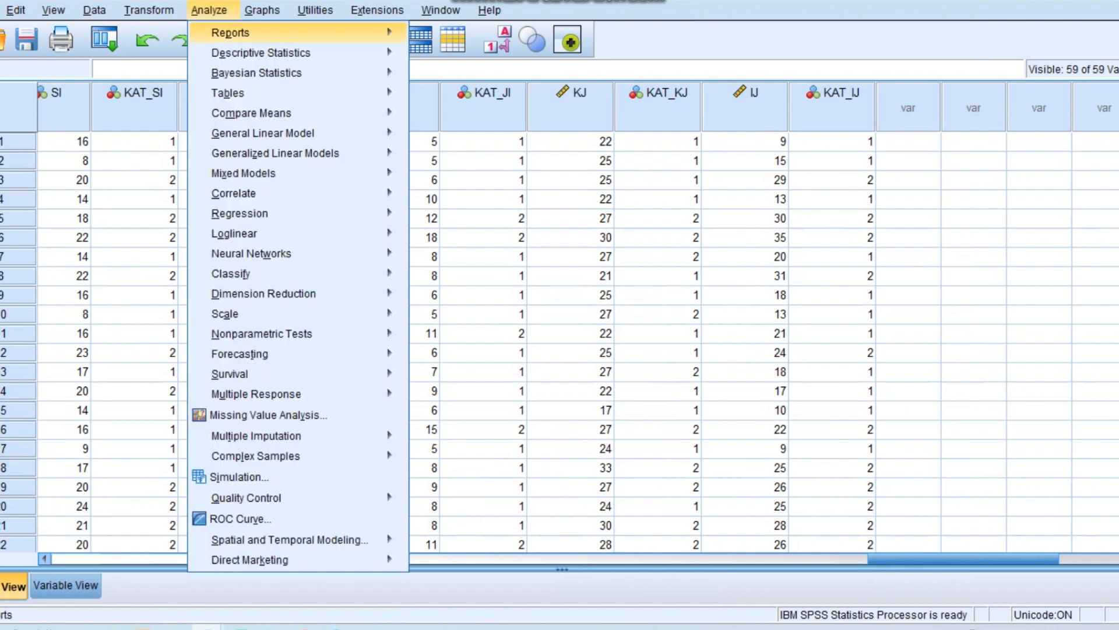
pyautogui.moveTo(261, 53)
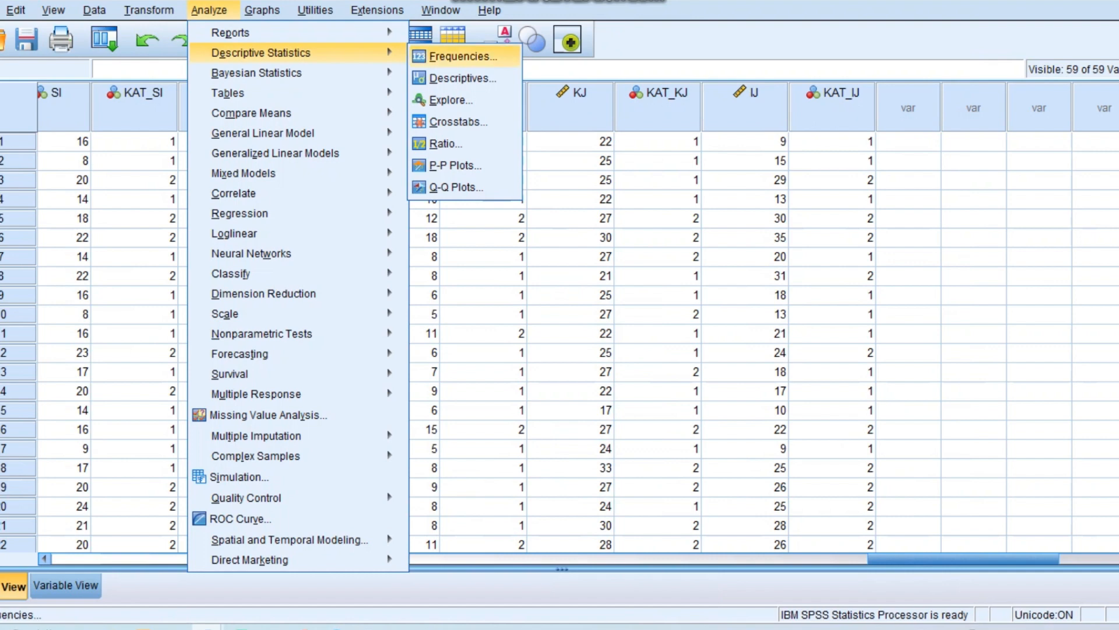
pyautogui.click(462, 56)
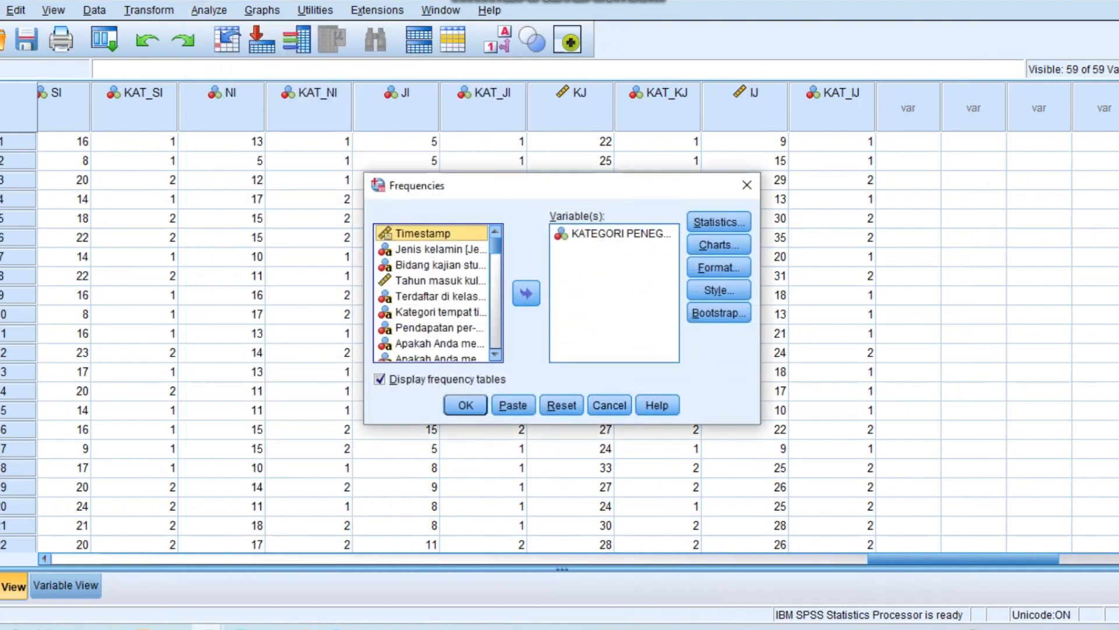
pyautogui.click(562, 406)
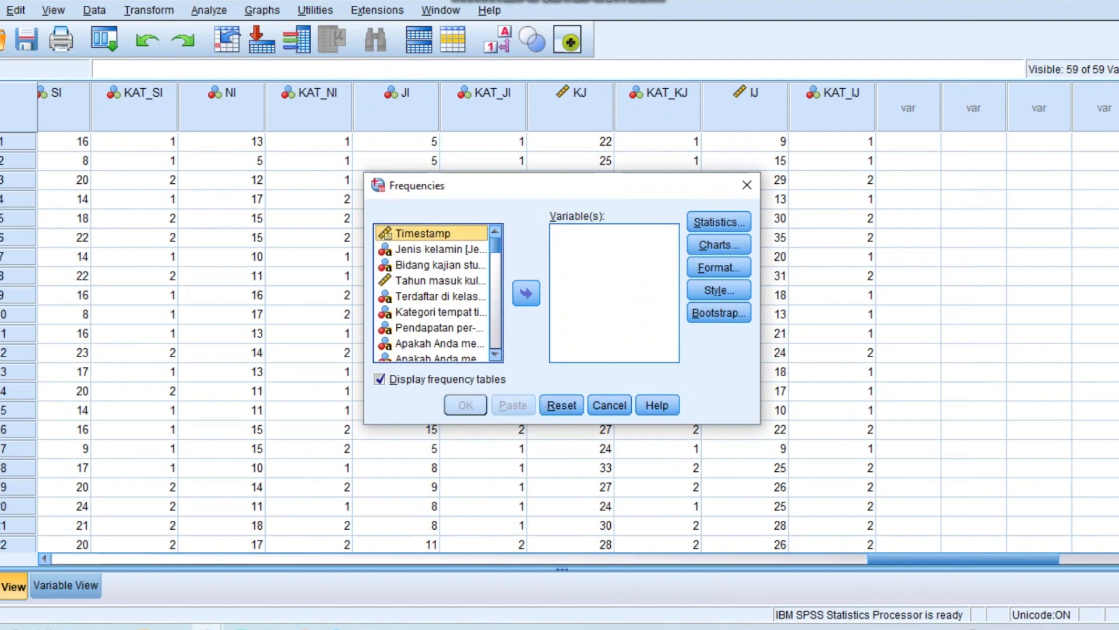
pyautogui.moveTo(495, 245); pyautogui.dragTo(495, 336)
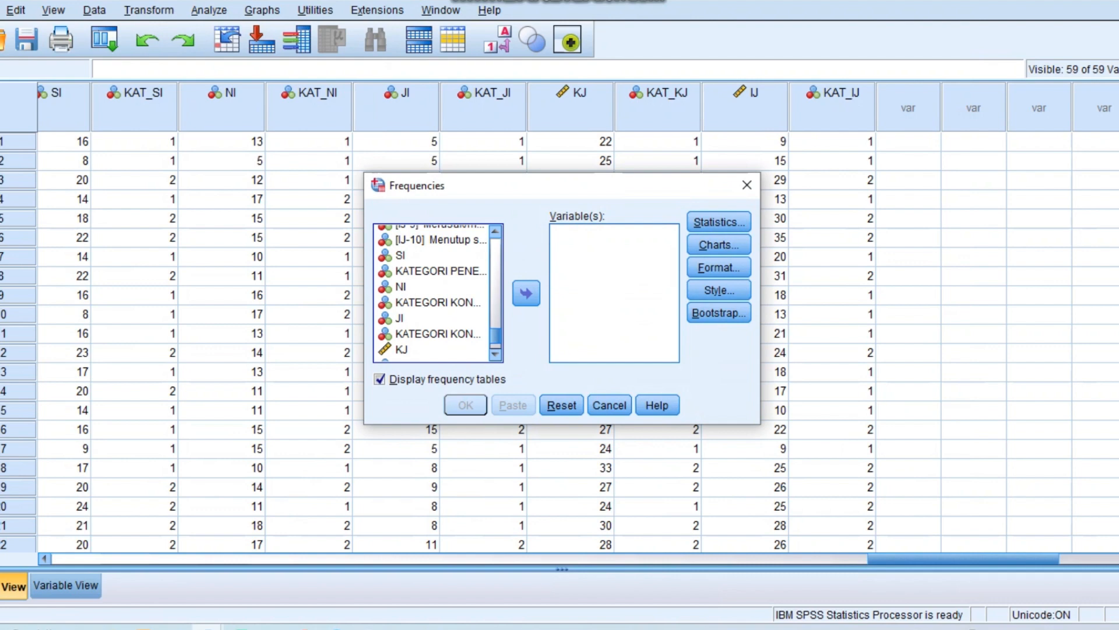
pyautogui.click(437, 302)
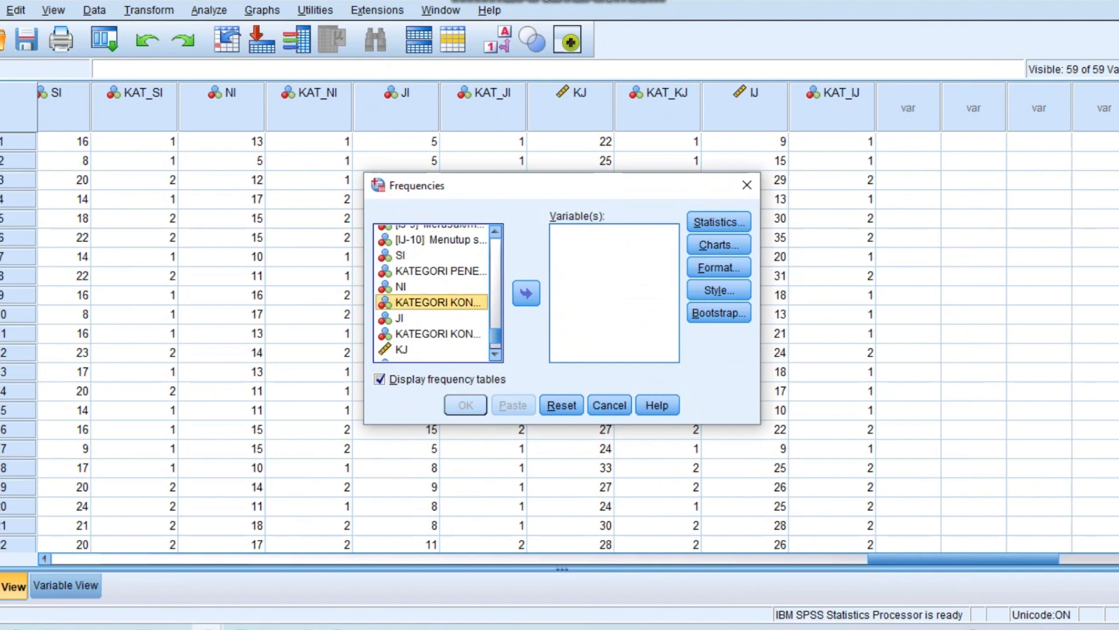
pyautogui.click(526, 294)
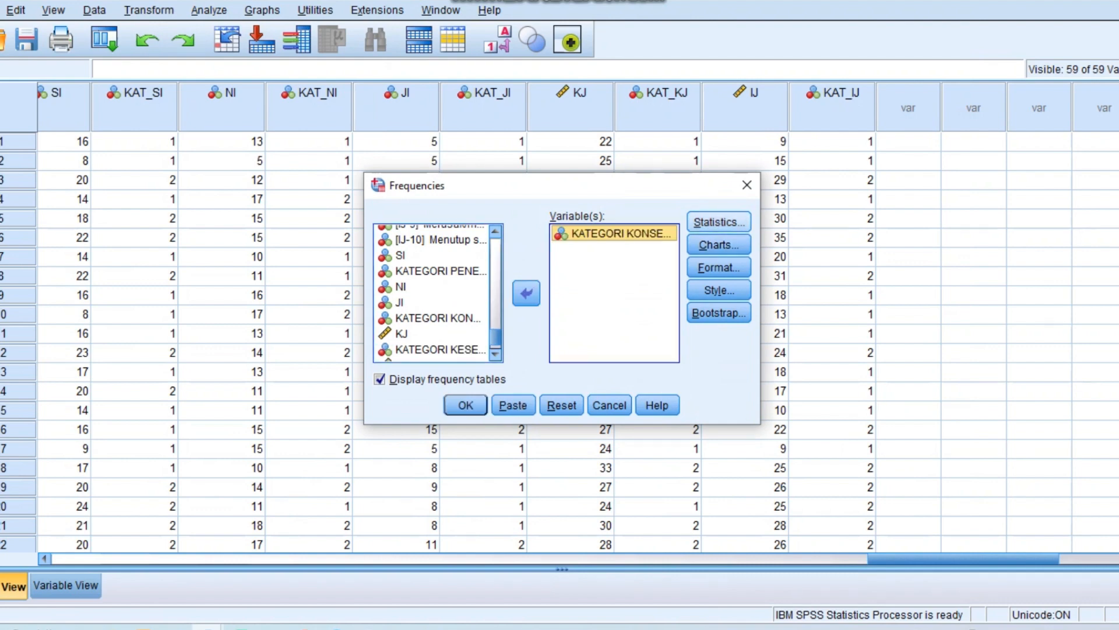
# Step: Request quartiles, cut points for 10 equal groups, mean, median, mode and sum for KAT_NI, treating values as group midpoints
pyautogui.click(719, 222)
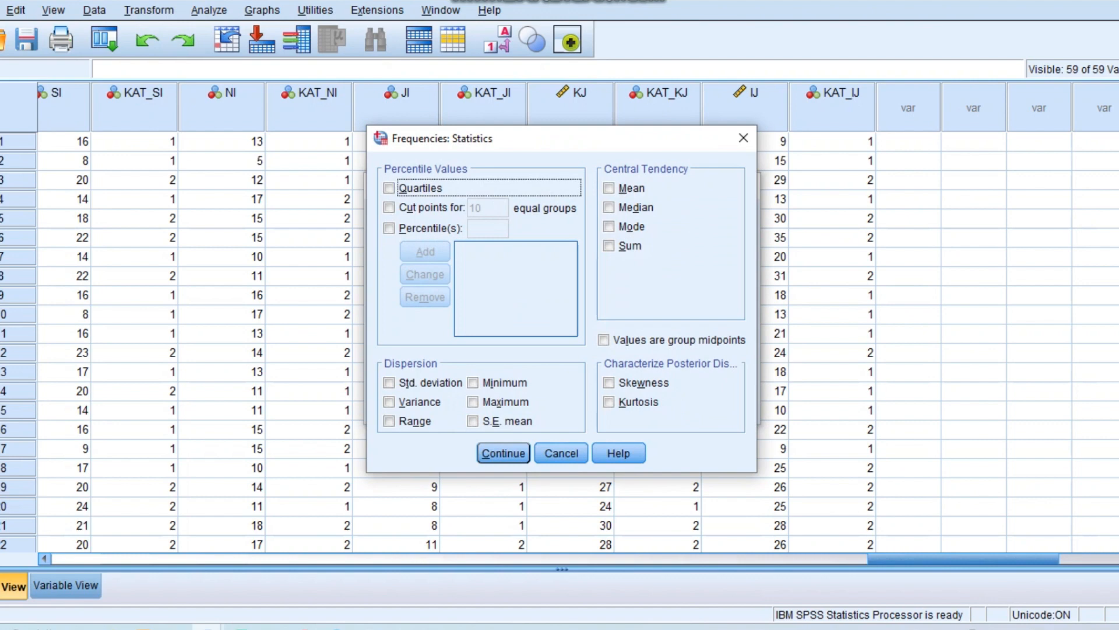
pyautogui.click(390, 189)
pyautogui.click(389, 208)
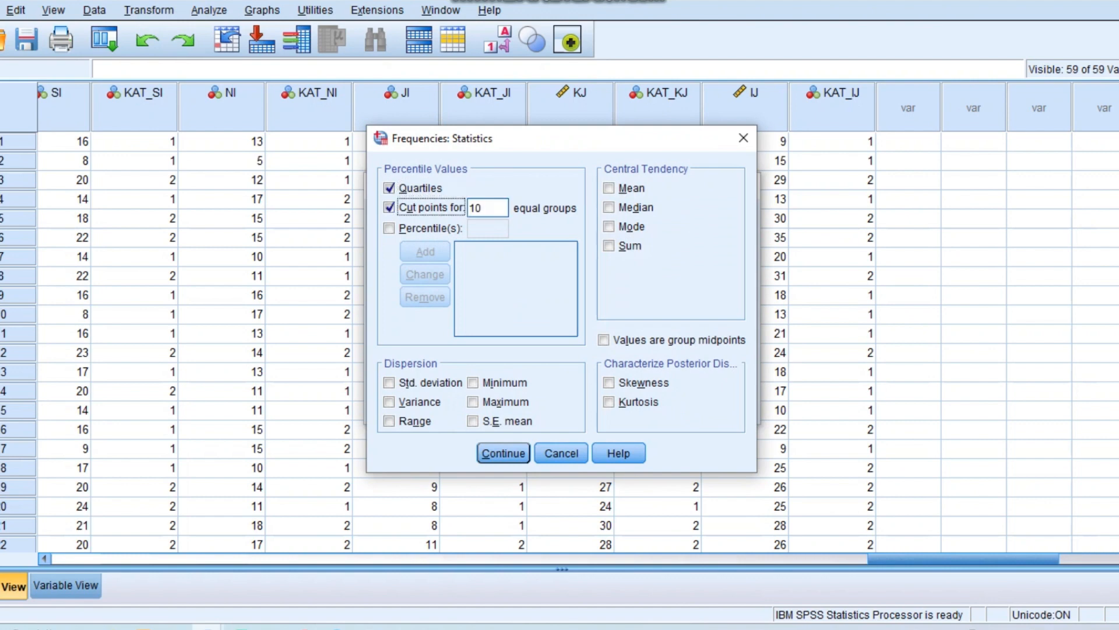
pyautogui.click(609, 188)
pyautogui.click(608, 188)
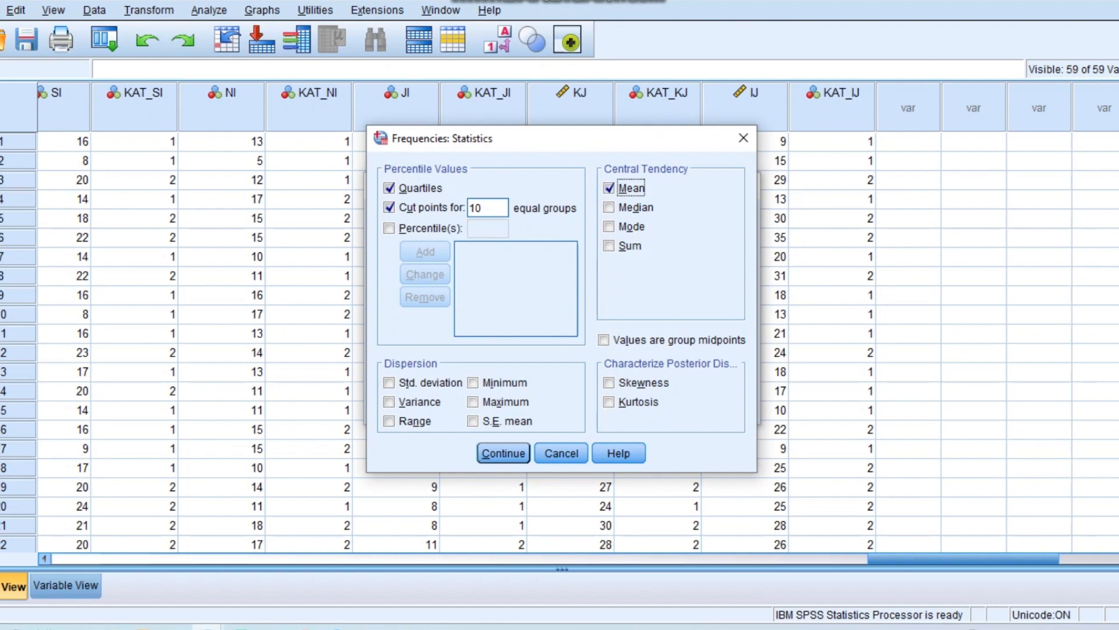
pyautogui.click(608, 207)
pyautogui.click(608, 226)
pyautogui.click(609, 246)
pyautogui.click(604, 340)
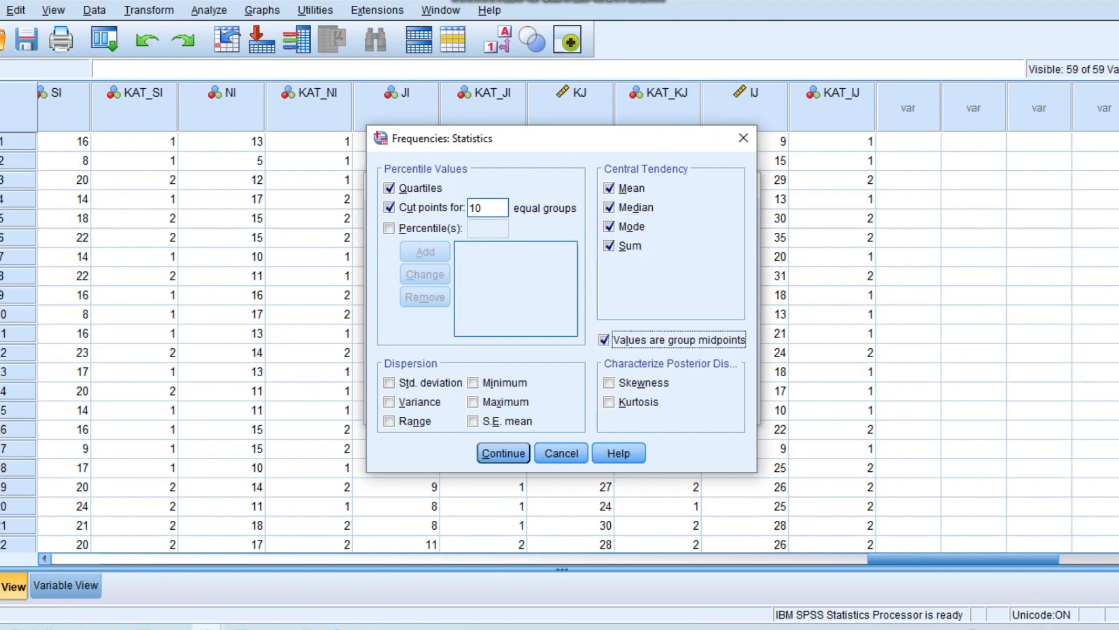
# Step: Include skewness, kurtosis, minimum, maximum, variance, standard deviation and range in the KAT_NI statistics and accept the selection
pyautogui.click(609, 382)
pyautogui.click(609, 402)
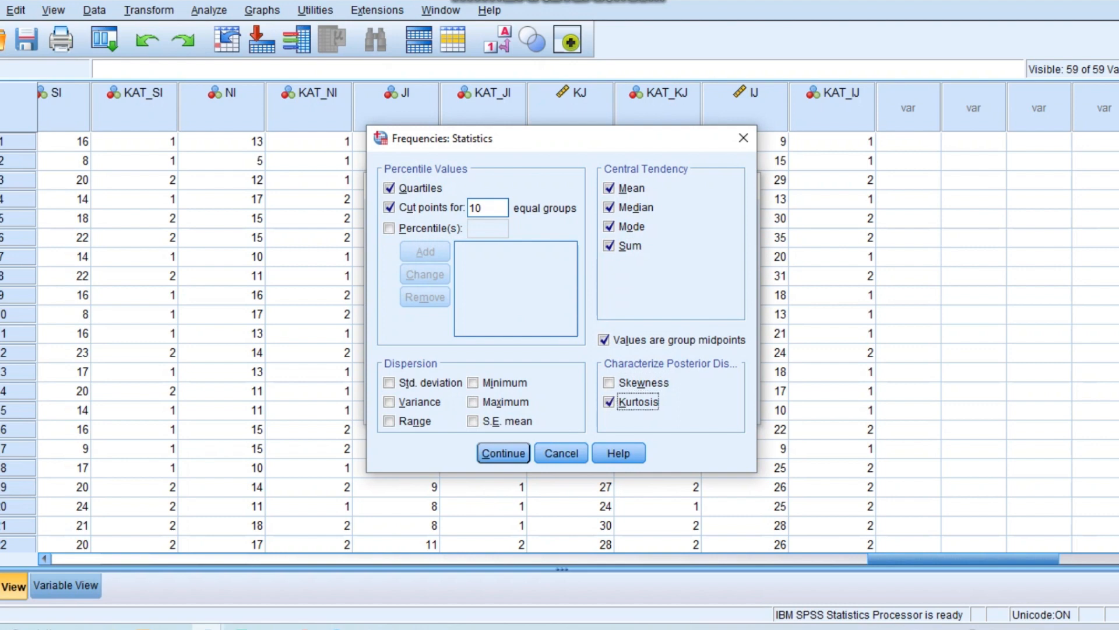
pyautogui.click(609, 383)
pyautogui.click(473, 382)
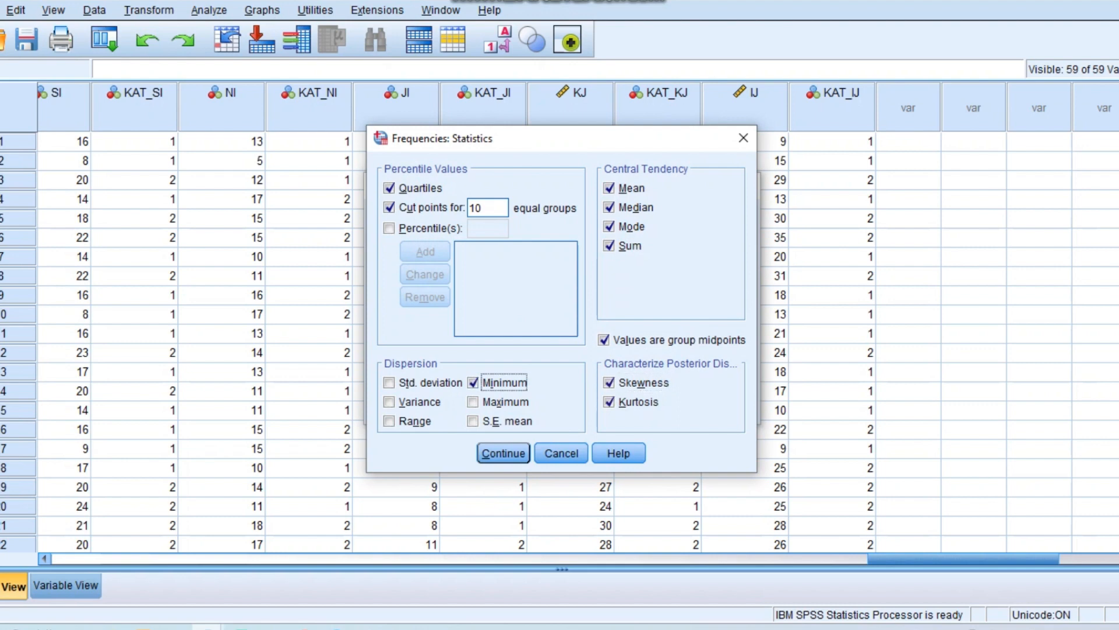
pyautogui.click(473, 402)
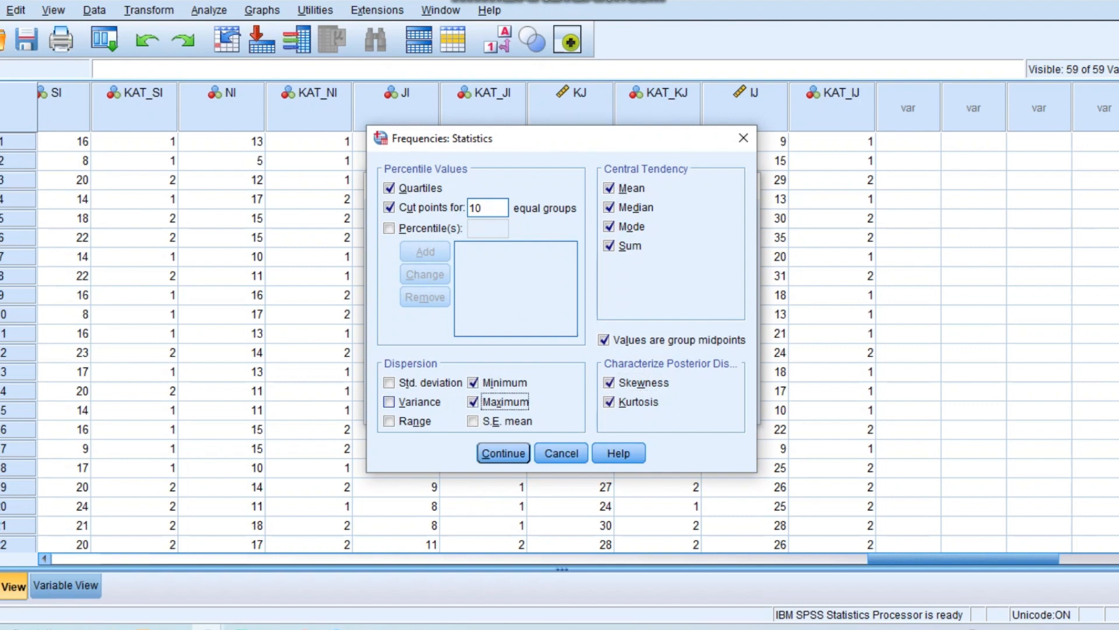
pyautogui.click(389, 402)
pyautogui.click(389, 383)
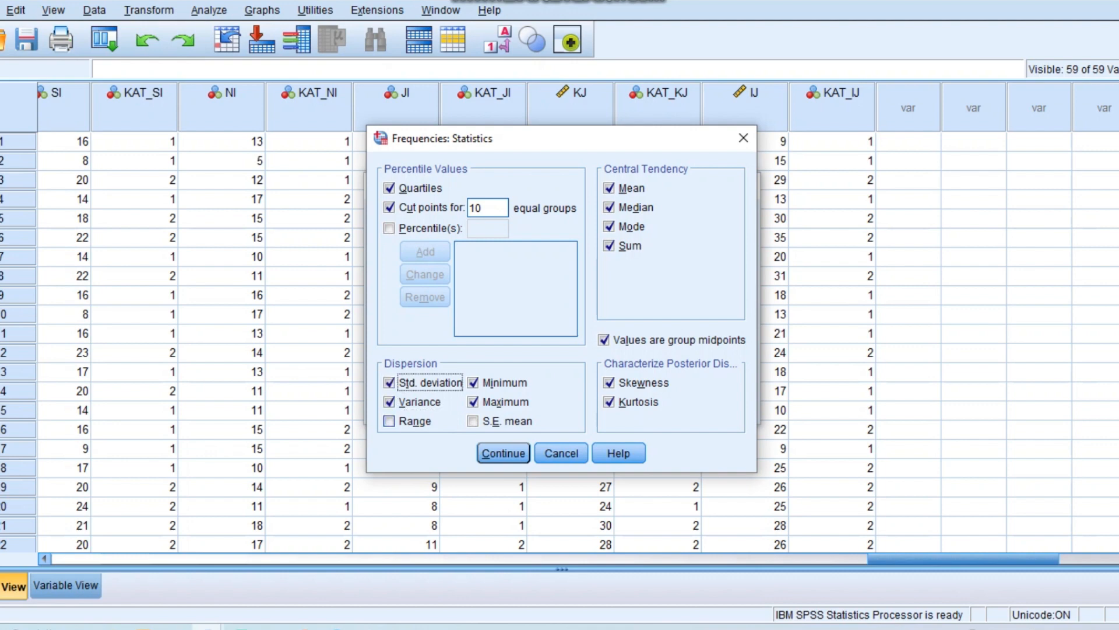
pyautogui.click(389, 421)
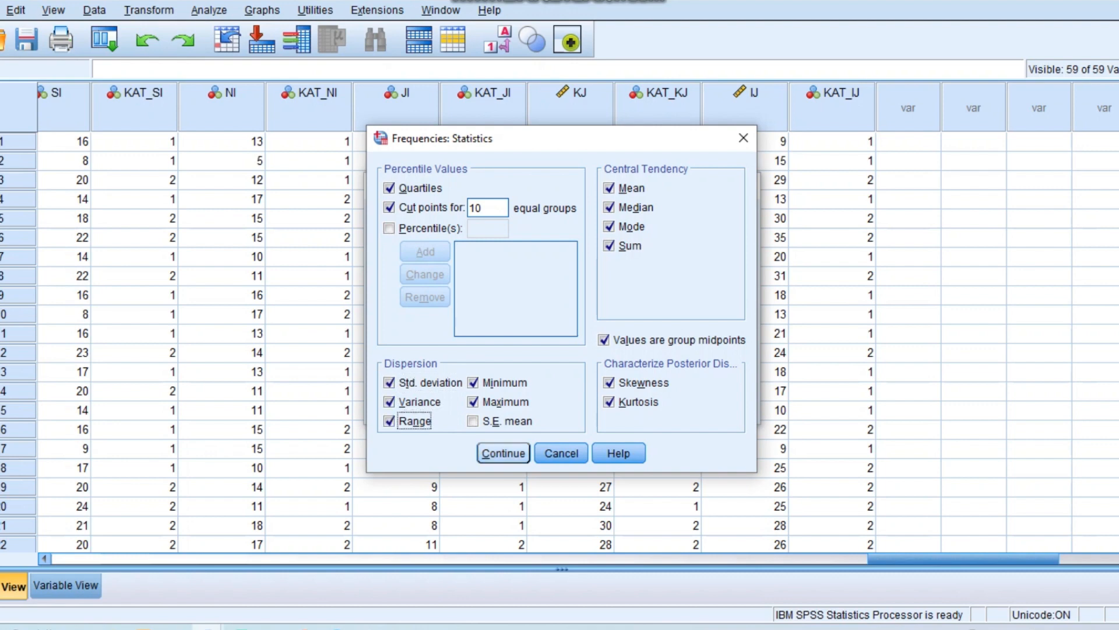
pyautogui.click(504, 453)
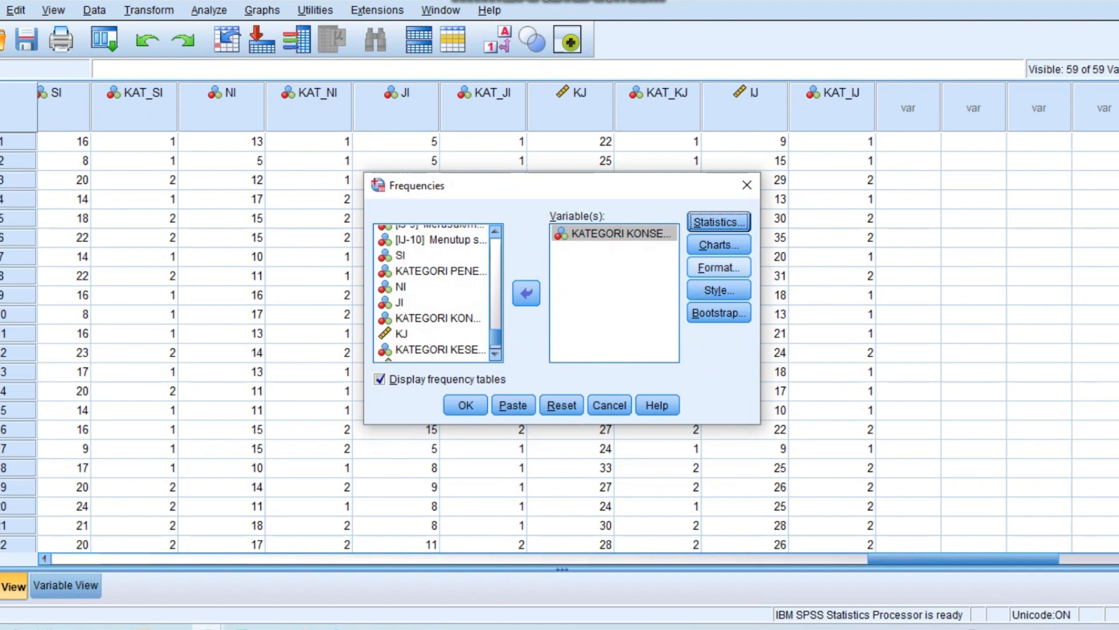
# Step: Add a pie chart based on frequencies and run the Frequencies analysis for KAT_NI
pyautogui.click(719, 245)
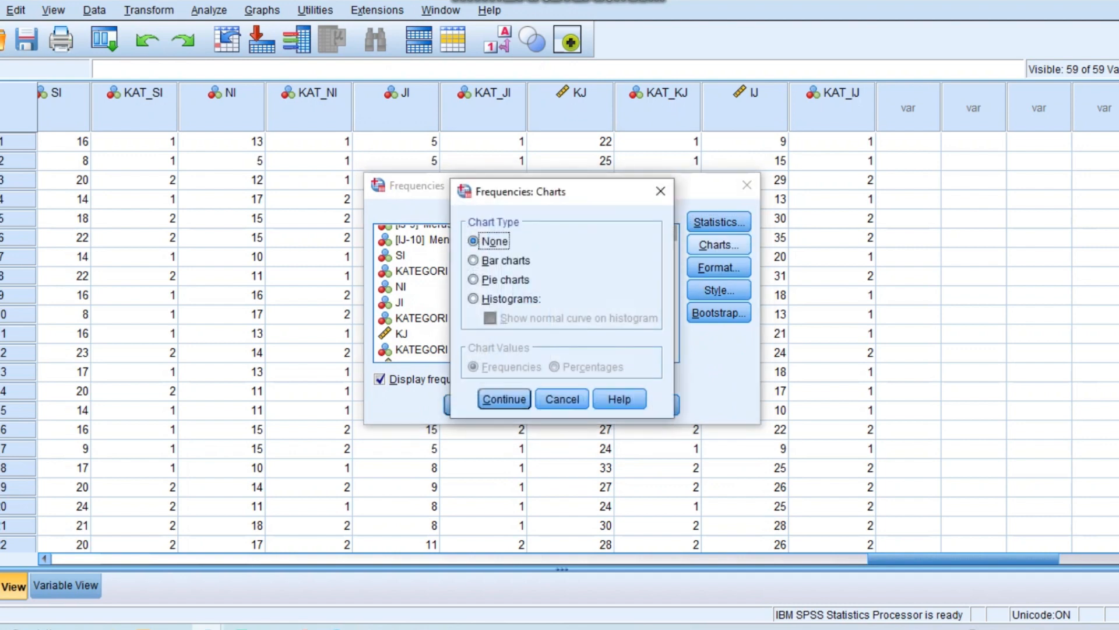
pyautogui.click(474, 279)
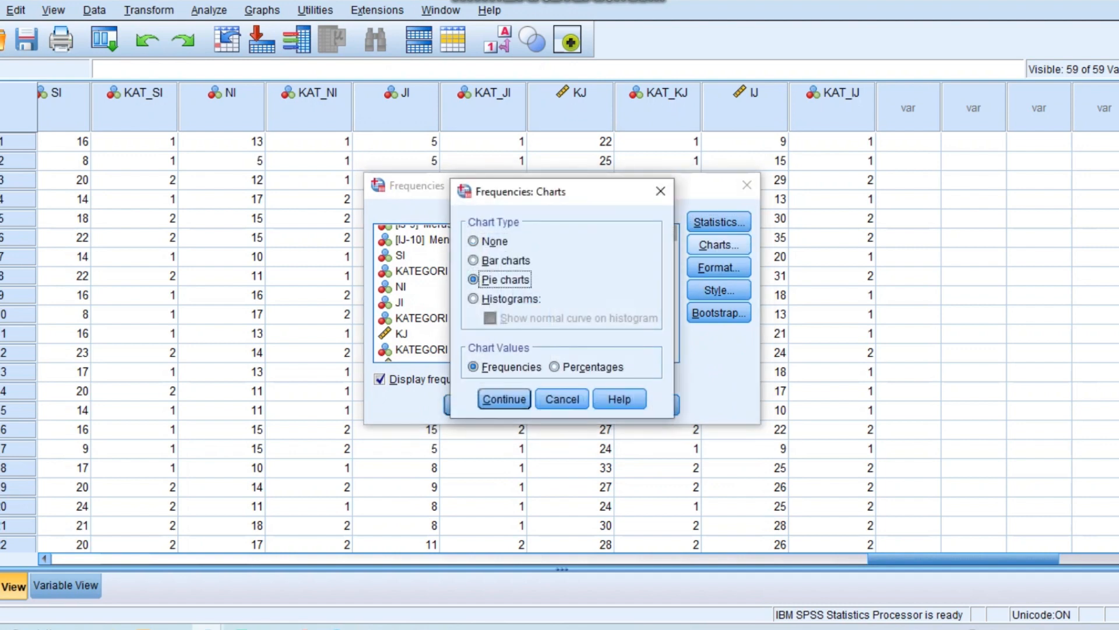
pyautogui.click(484, 399)
pyautogui.click(466, 405)
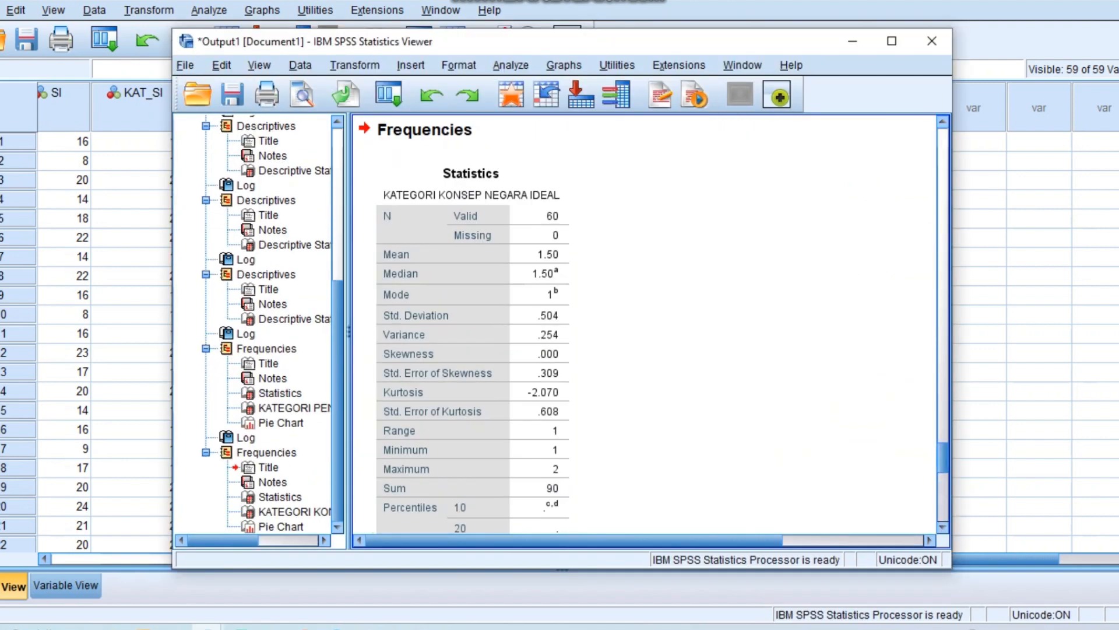
# Step: Examine the KAT_NI output, including the statistics, percentiles, frequency table and pie chart
pyautogui.scroll(-3, 647, 326)
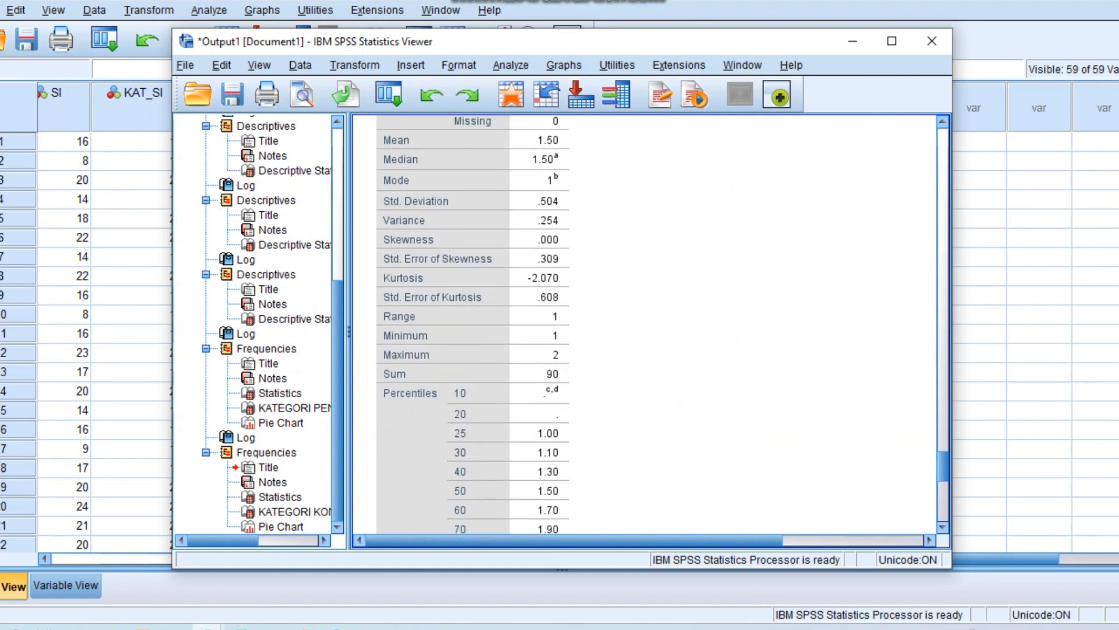
pyautogui.scroll(-4, 647, 327)
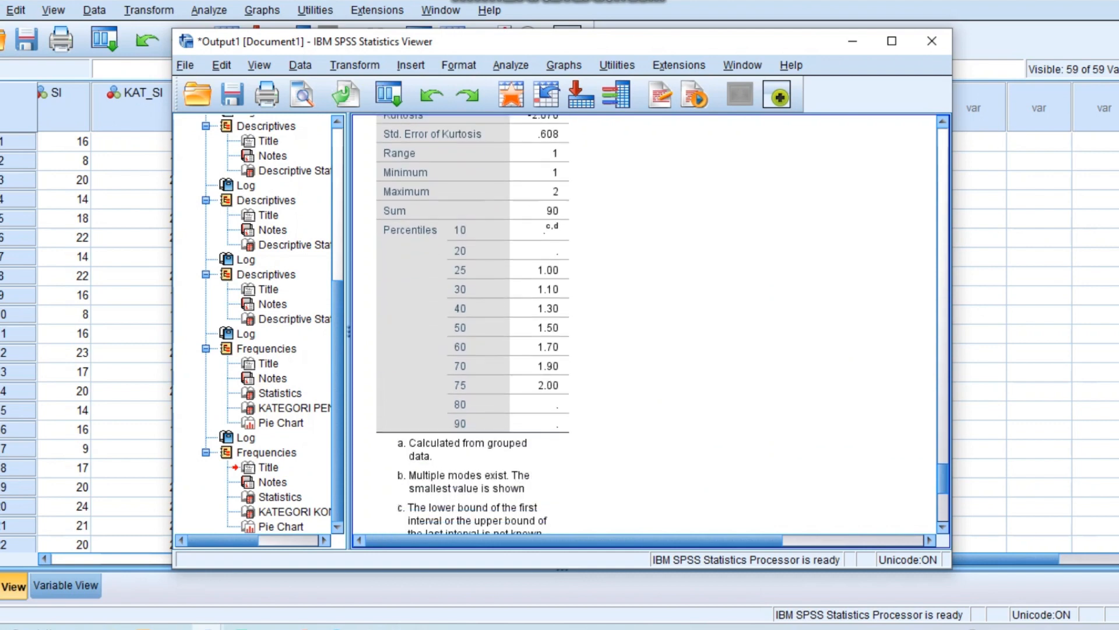
pyautogui.scroll(-15, 647, 326)
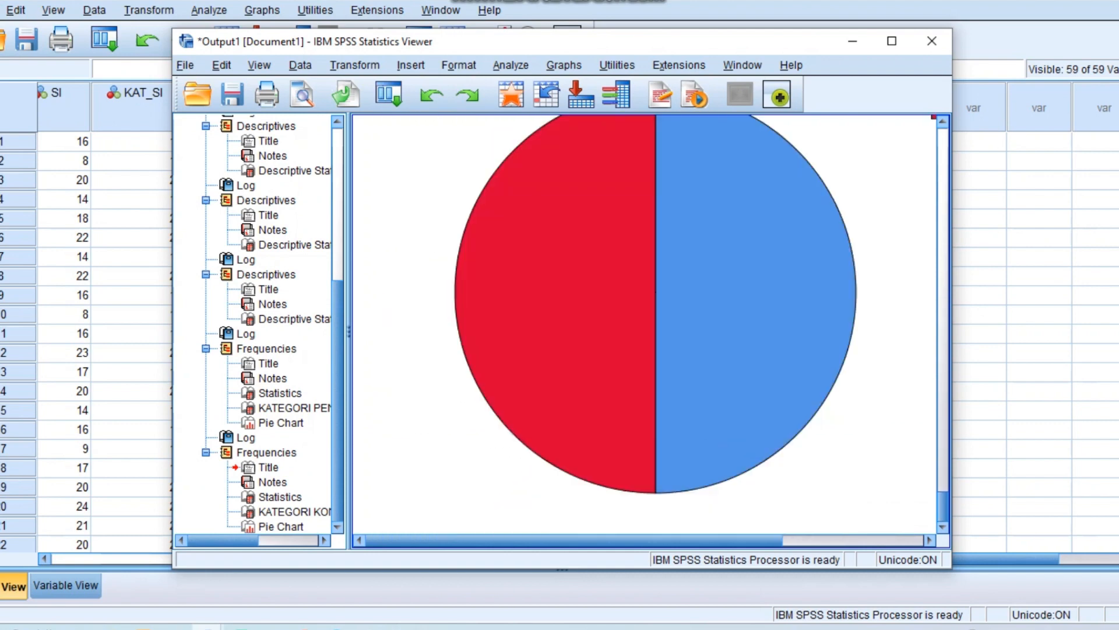
pyautogui.scroll(1, 647, 327)
pyautogui.scroll(7, 647, 326)
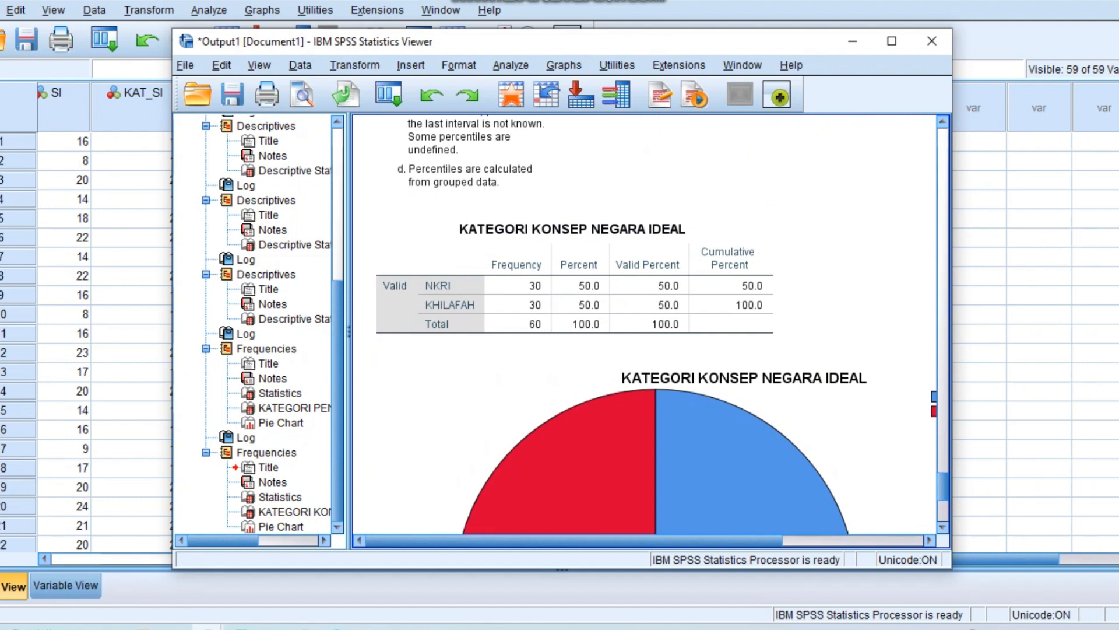
# Step: Return to the data and remove KATEGORI KONSEP NEGARA IDEAL (KAT_NI) from the Frequencies analysis variables
pyautogui.click(852, 40)
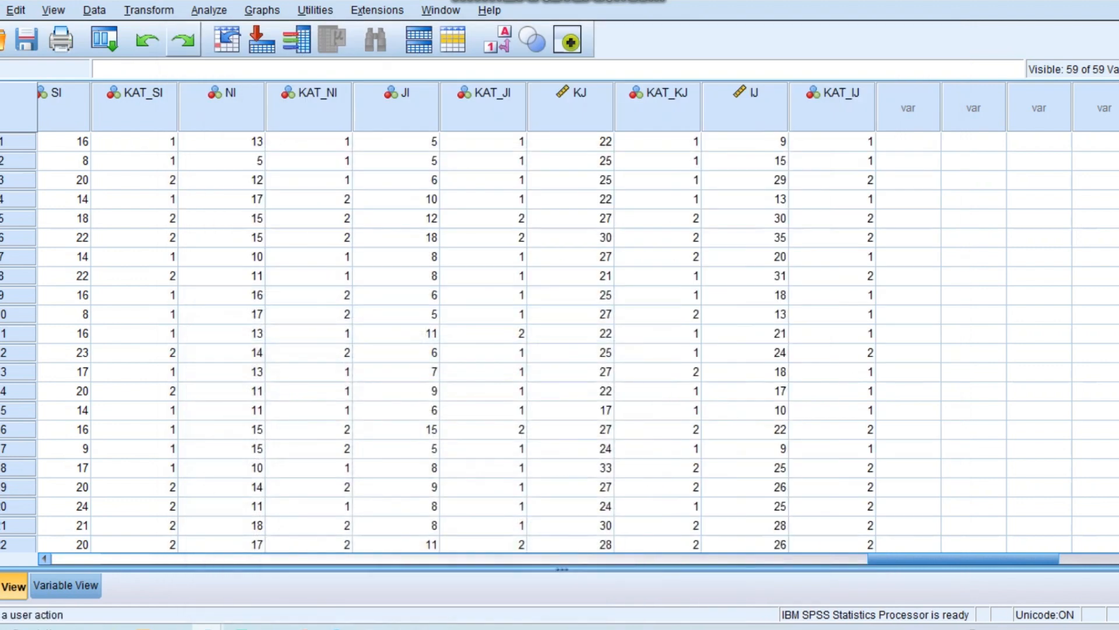
pyautogui.click(209, 11)
pyautogui.moveTo(261, 53)
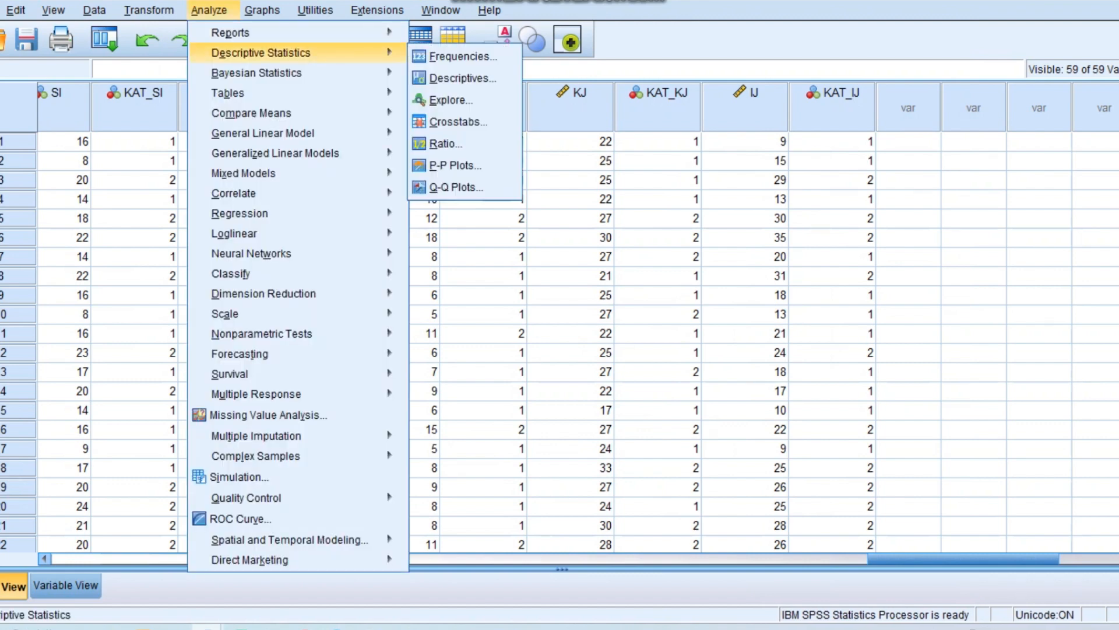
pyautogui.click(462, 56)
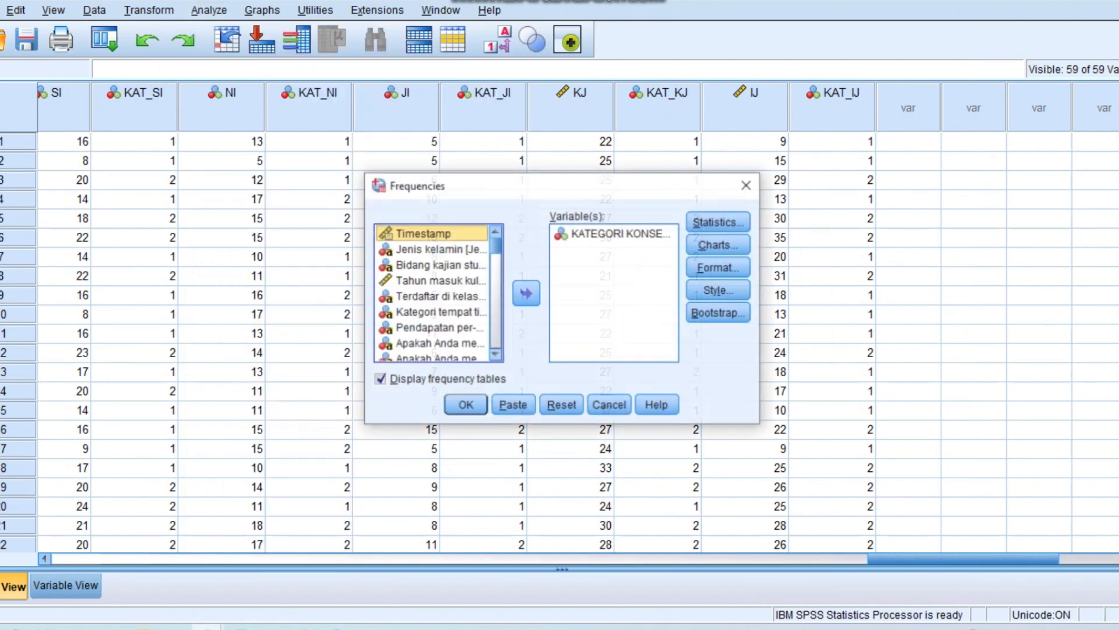
pyautogui.click(620, 234)
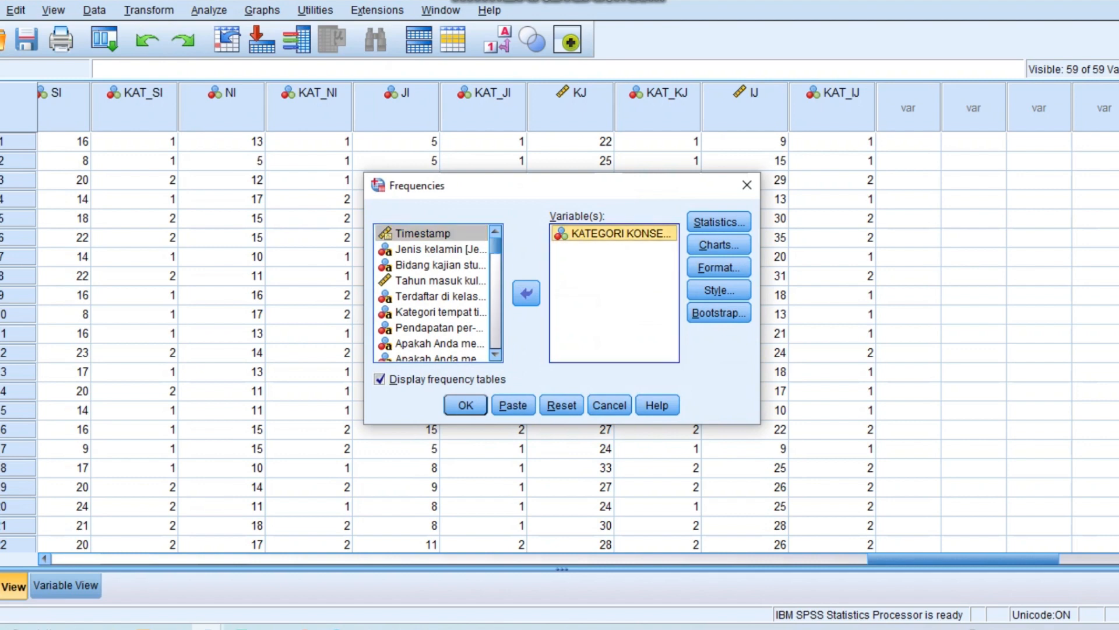
pyautogui.click(527, 293)
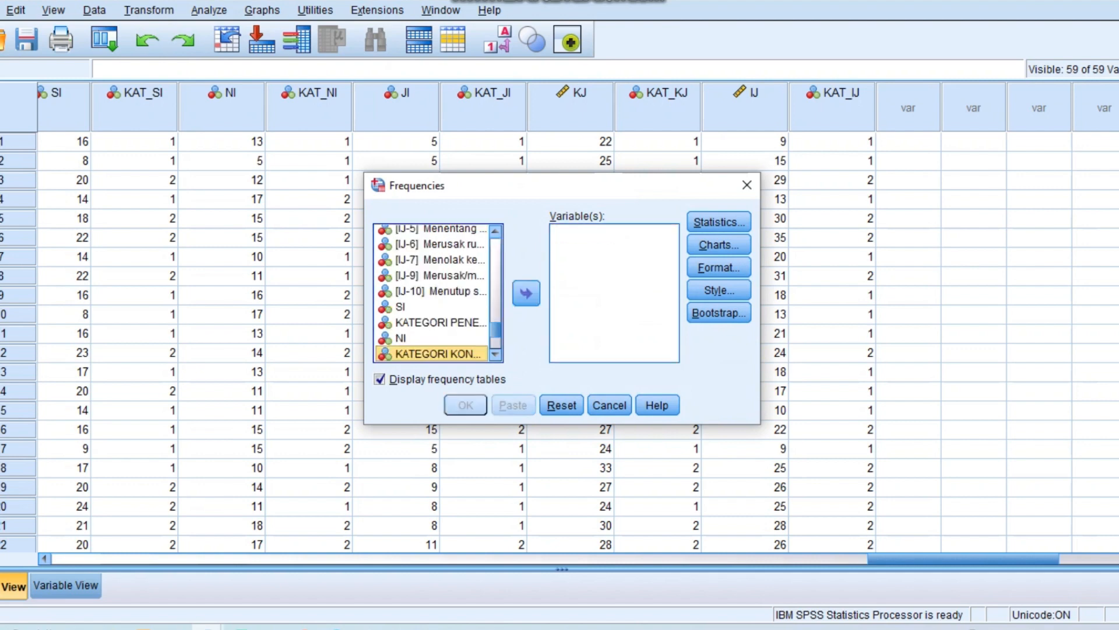
# Step: Run the Frequencies analysis for KATEGORI KONSEP JIHAD ISLAM (KAT_JI) and review its statistics, frequency table and pie chart
pyautogui.scroll(-2, 438, 292)
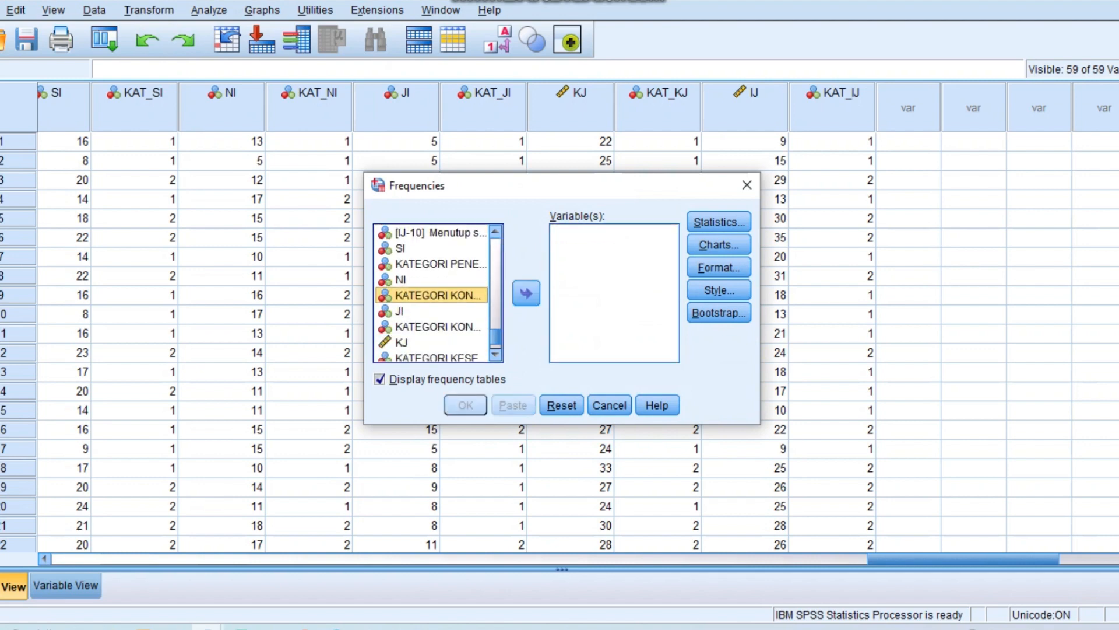
pyautogui.click(438, 327)
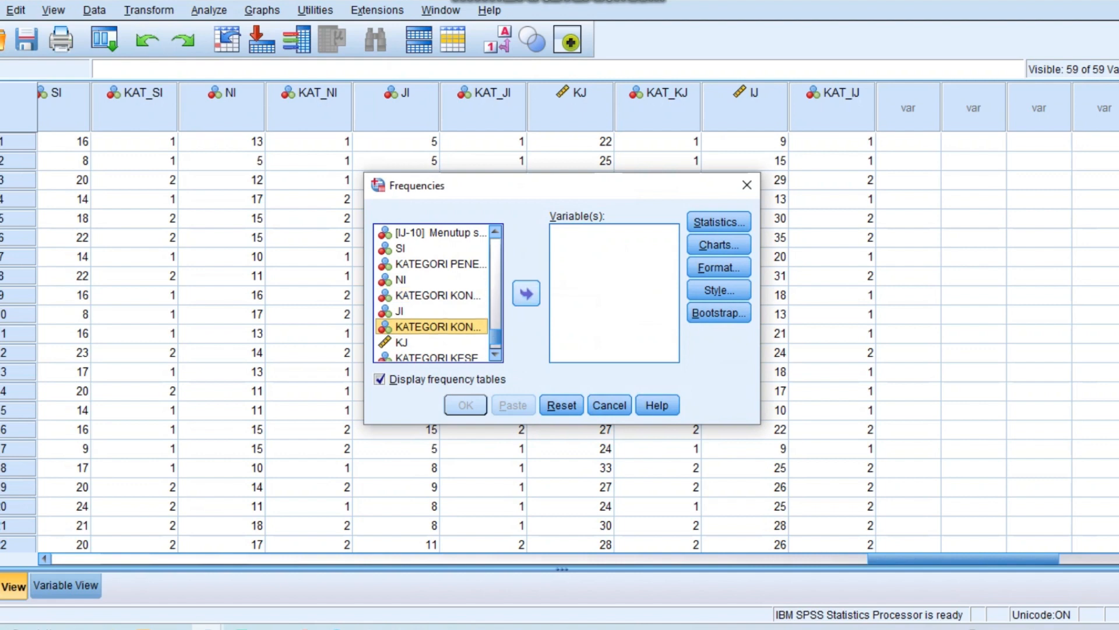
pyautogui.click(527, 293)
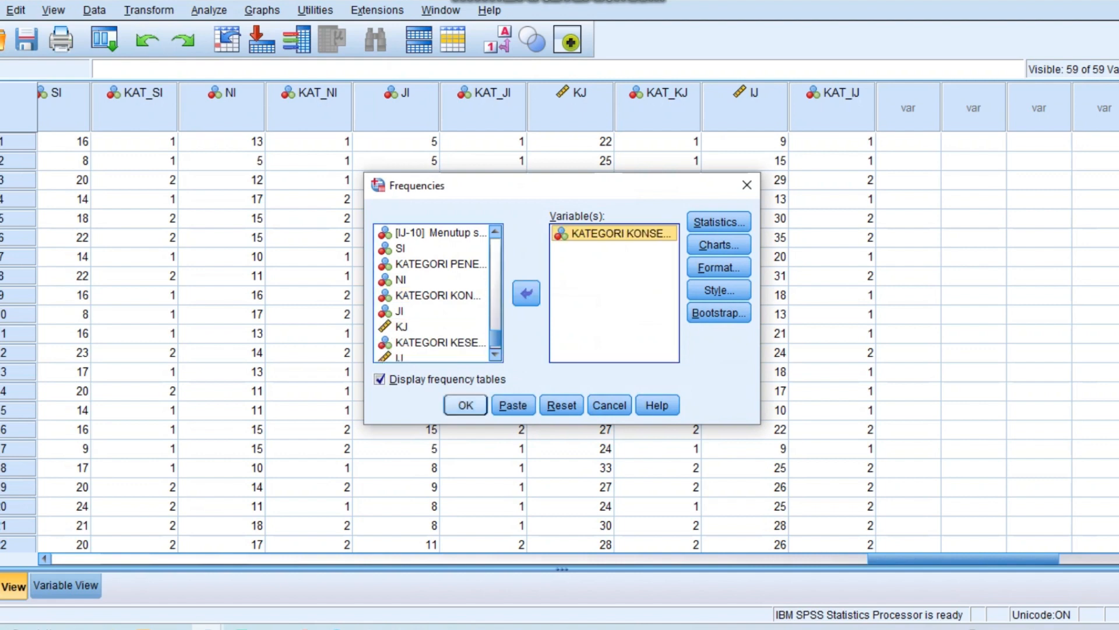
pyautogui.click(466, 405)
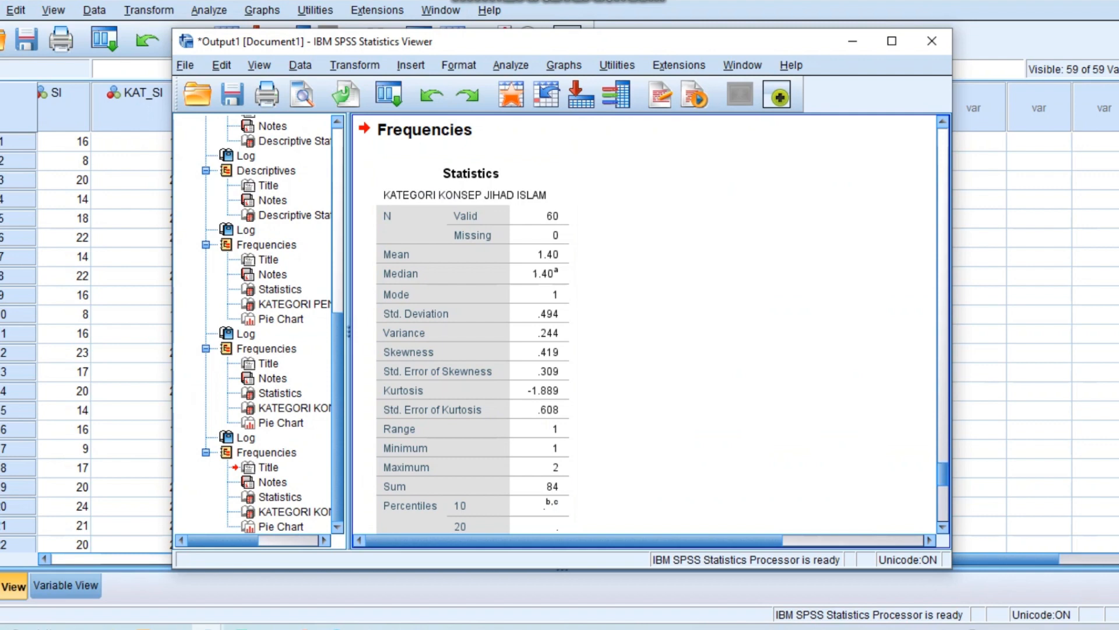
pyautogui.scroll(-20, 647, 323)
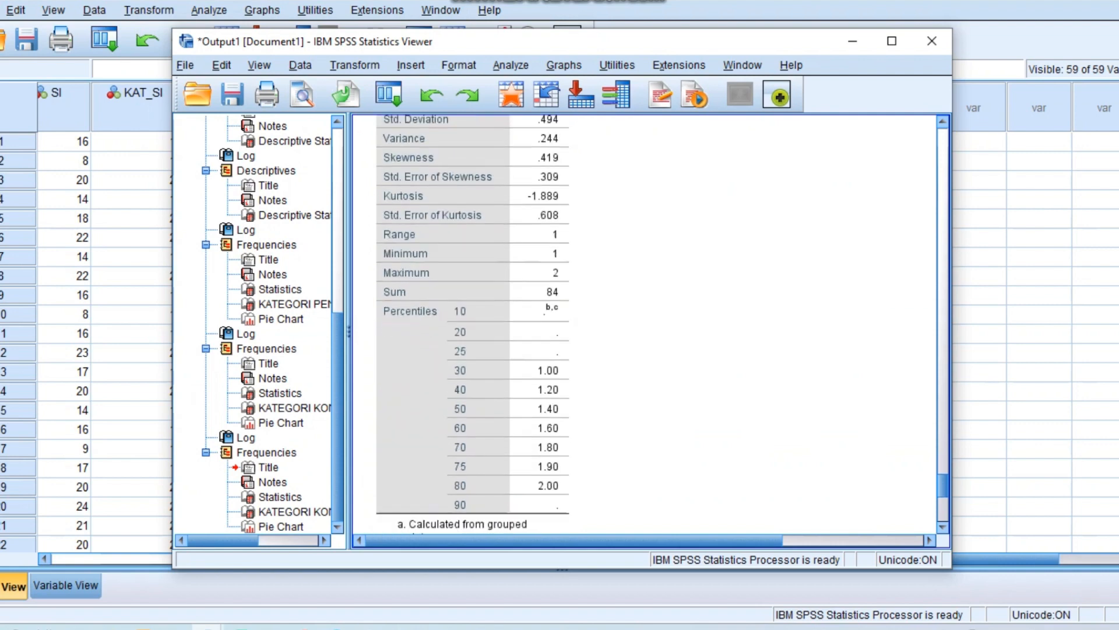
pyautogui.scroll(6, 647, 324)
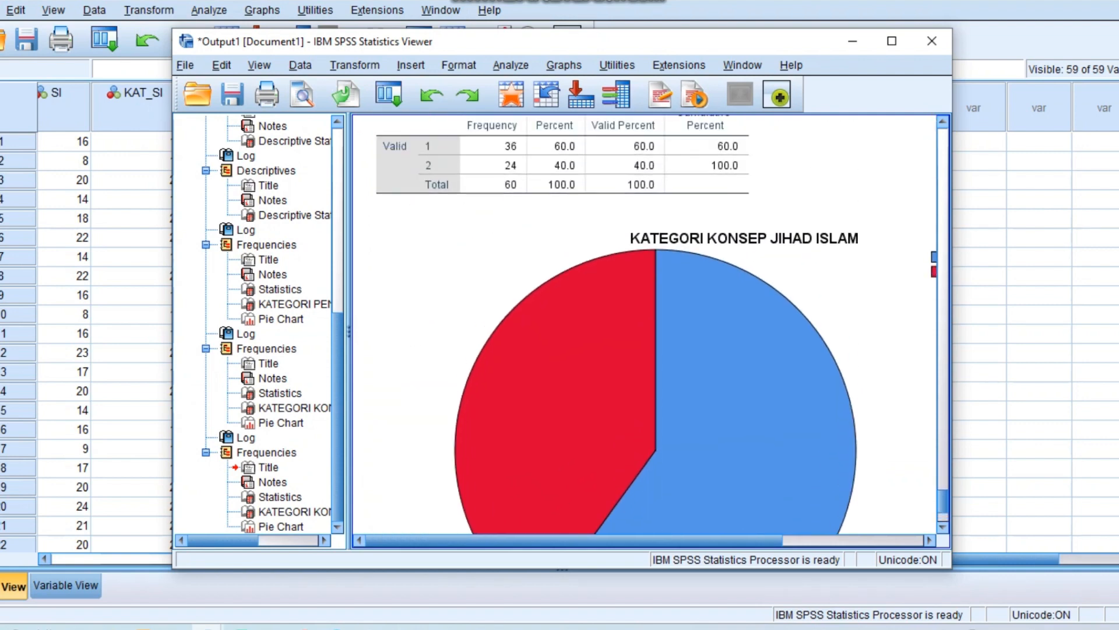
pyautogui.scroll(-5, 648, 324)
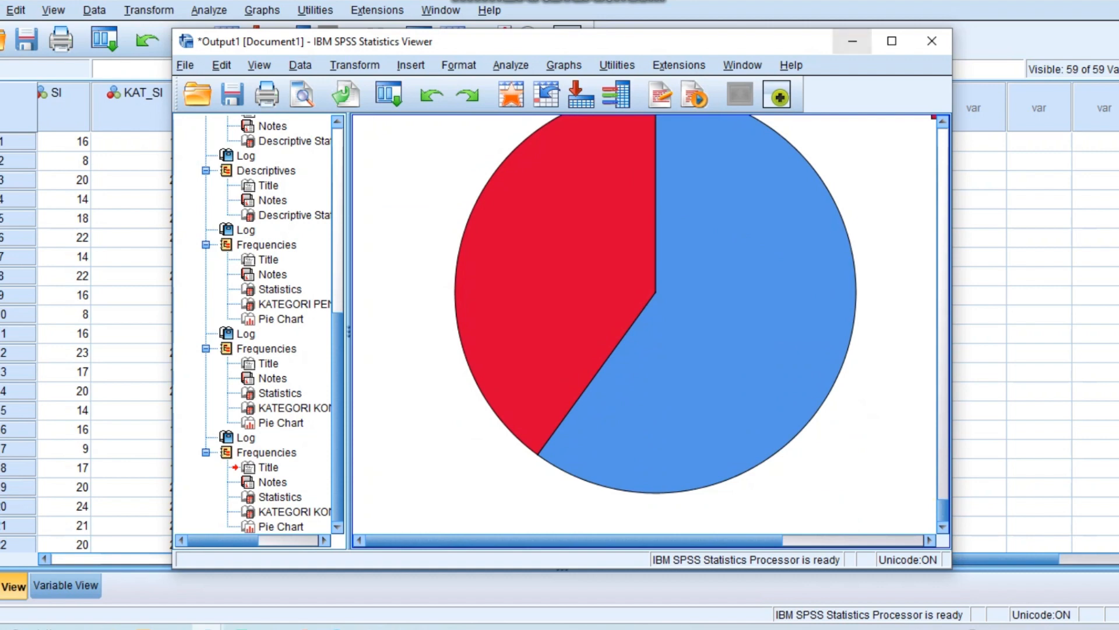
# Step: Return to the data and remove KATEGORI KONSEP JIHAD ISLAM (KAT_JI) from the Frequencies analysis variables
pyautogui.click(853, 41)
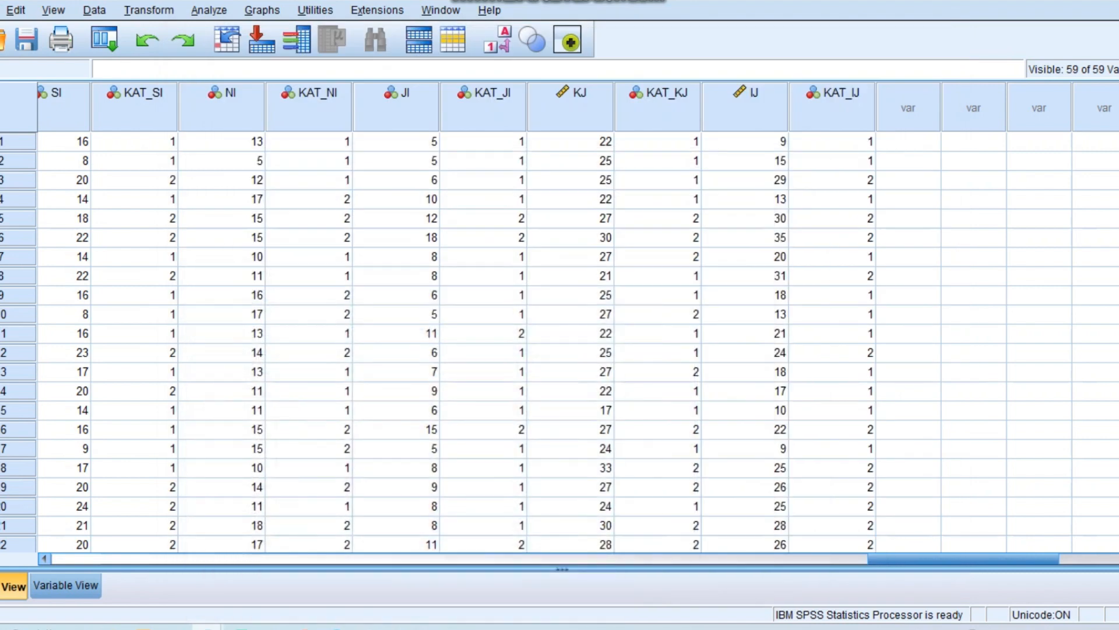
pyautogui.click(209, 10)
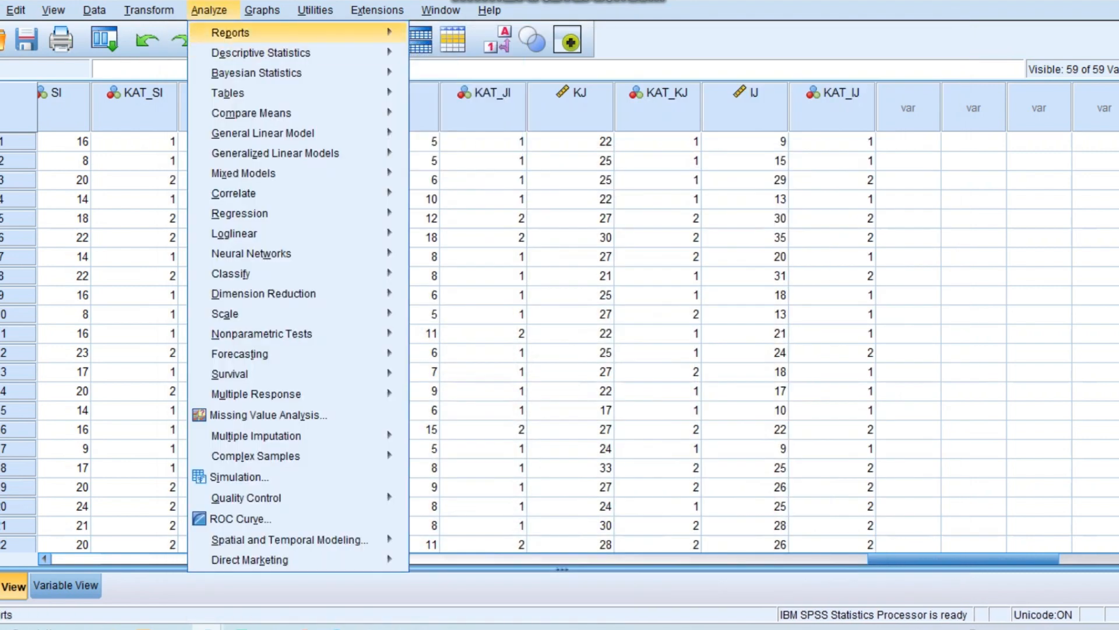
pyautogui.moveTo(256, 73)
pyautogui.moveTo(261, 53)
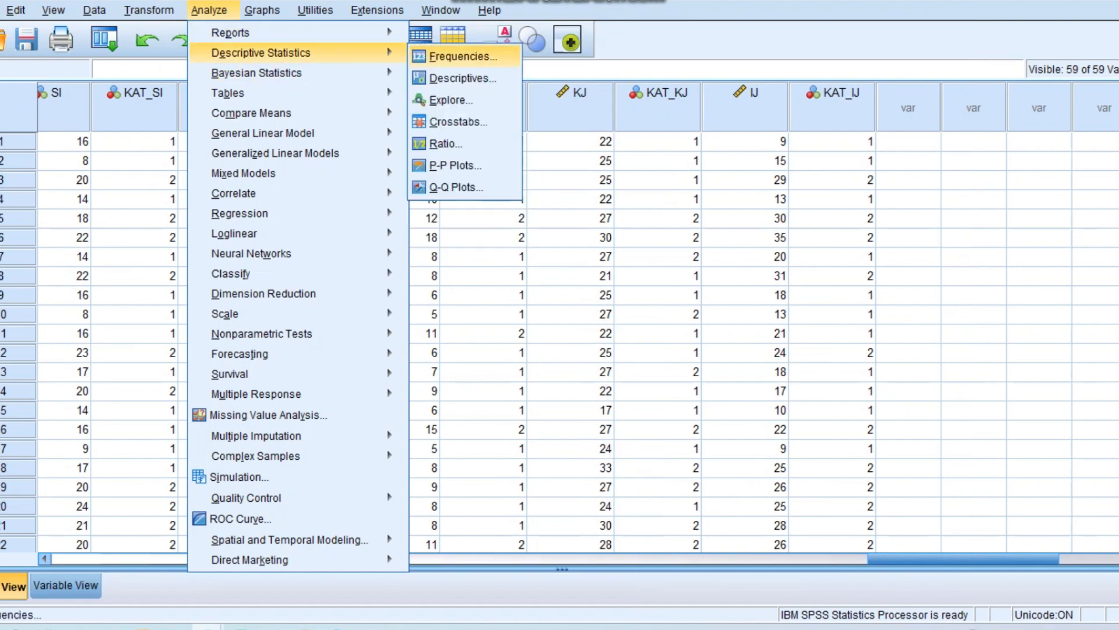
pyautogui.press('Return')
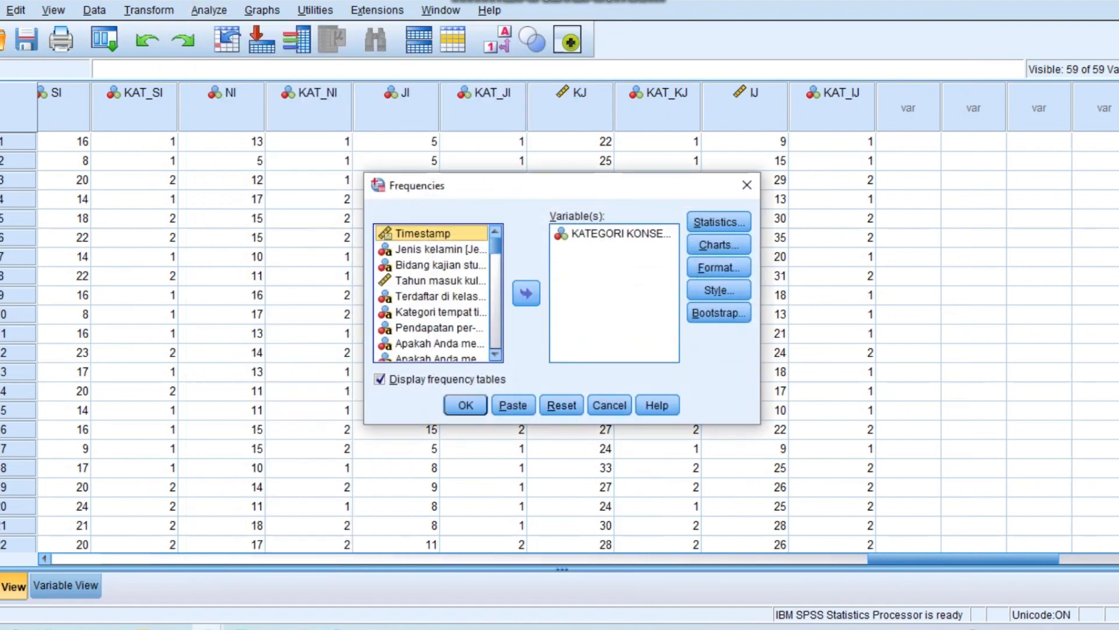
pyautogui.click(614, 234)
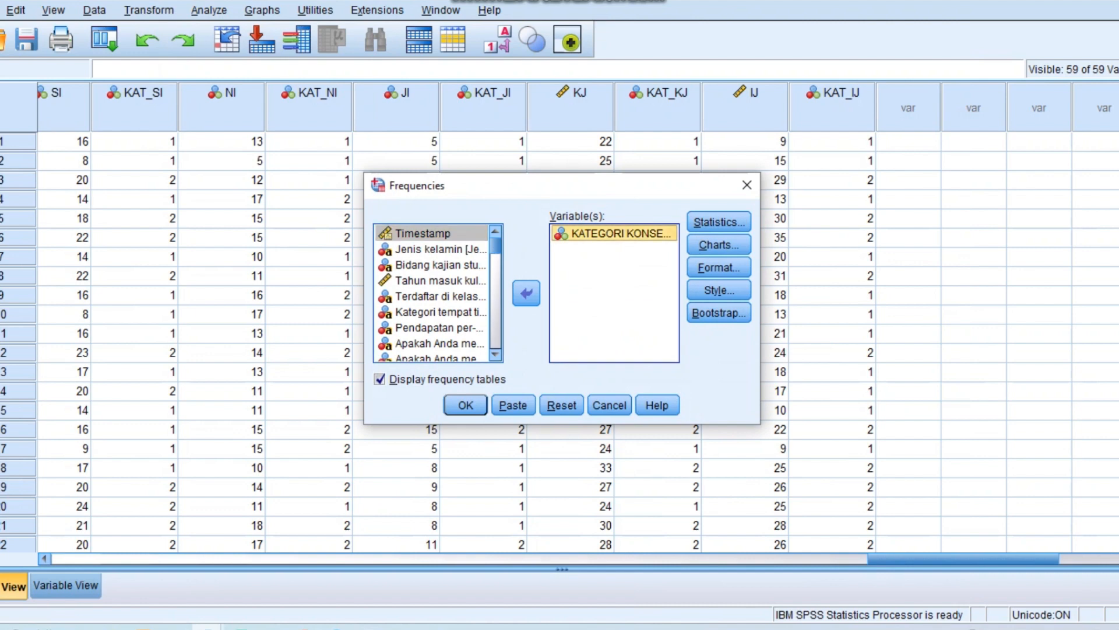
pyautogui.click(526, 293)
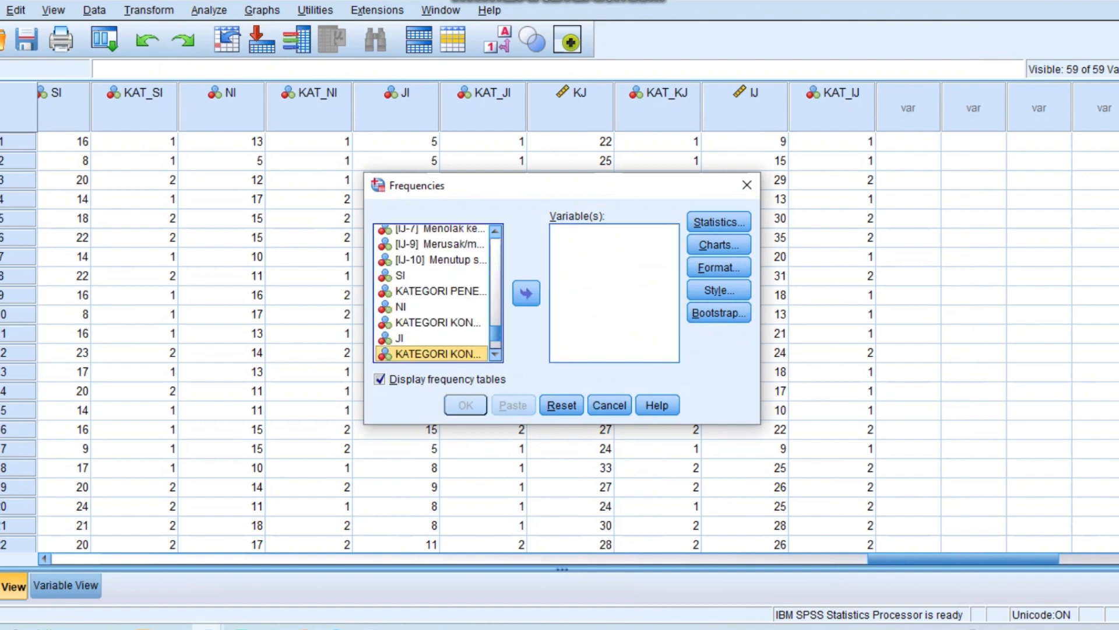
# Step: Add KATEGORI KESEDIAAN JIHAD ISLAM (KAT_KJ) as the variable and run the Frequencies analysis
pyautogui.scroll(-2, 437, 291)
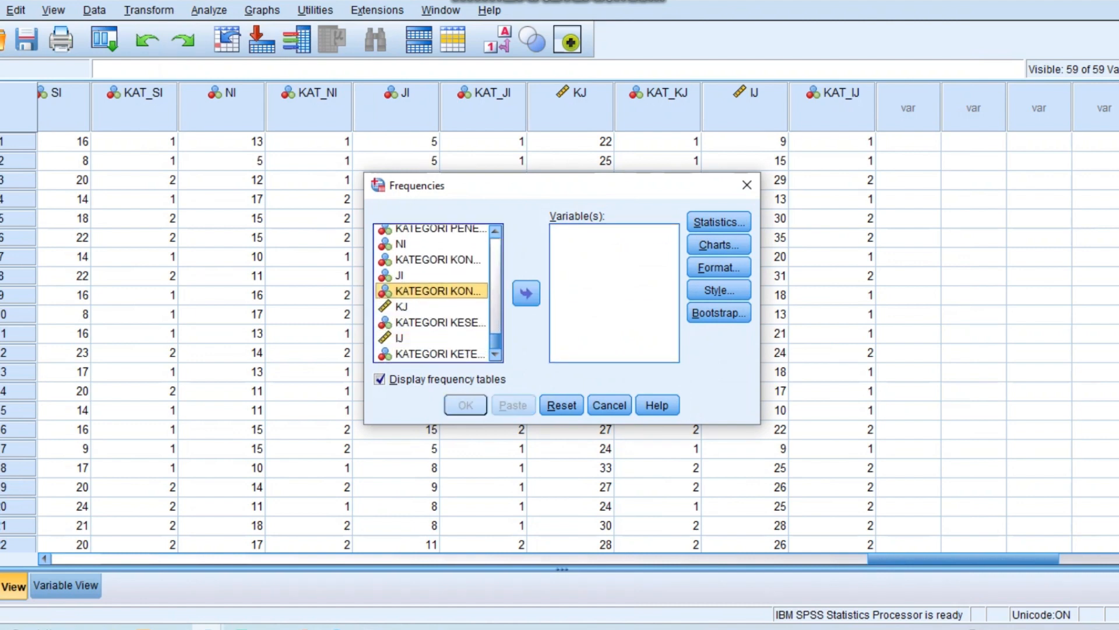
pyautogui.click(440, 322)
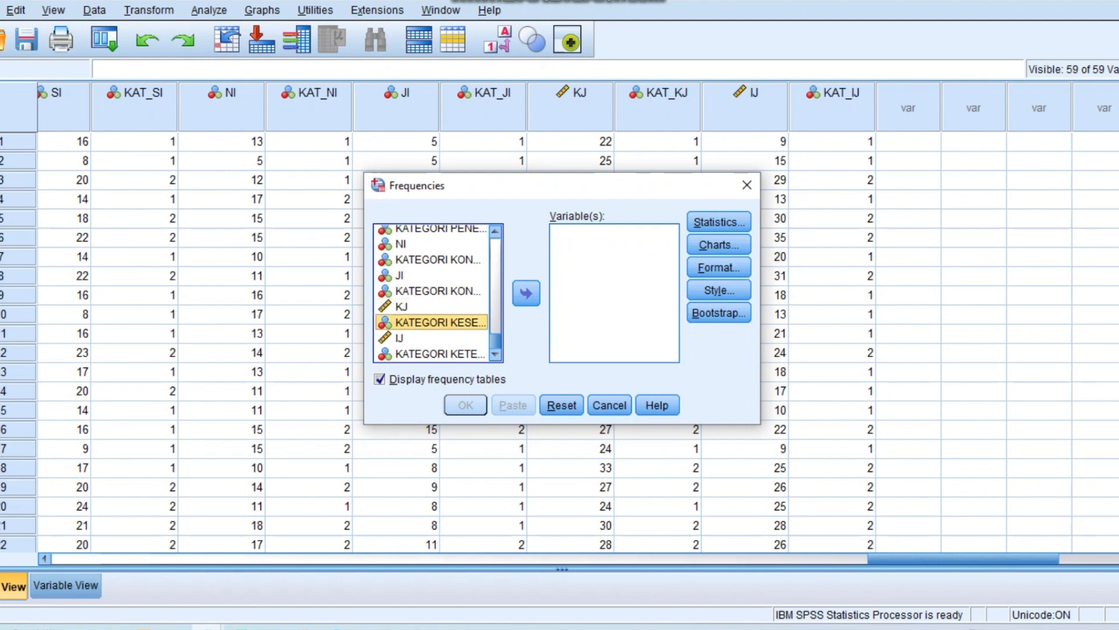
pyautogui.click(526, 293)
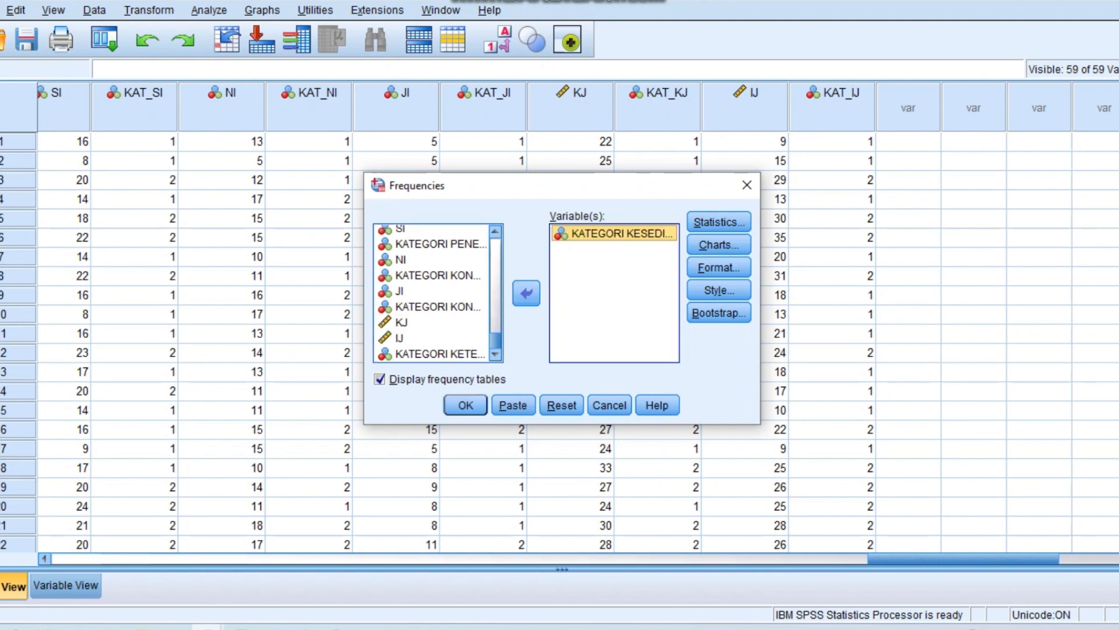
pyautogui.click(466, 405)
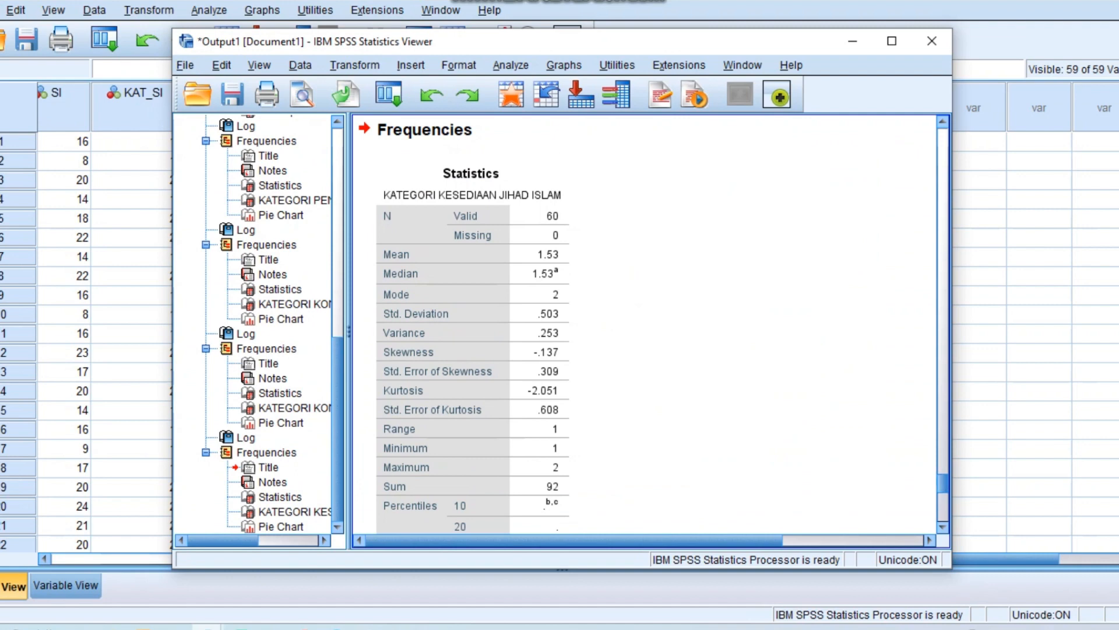
# Step: Examine the KAT_KJ output, including the statistics, percentiles, frequency table, pie chart and chart legend
pyautogui.scroll(-2, 647, 324)
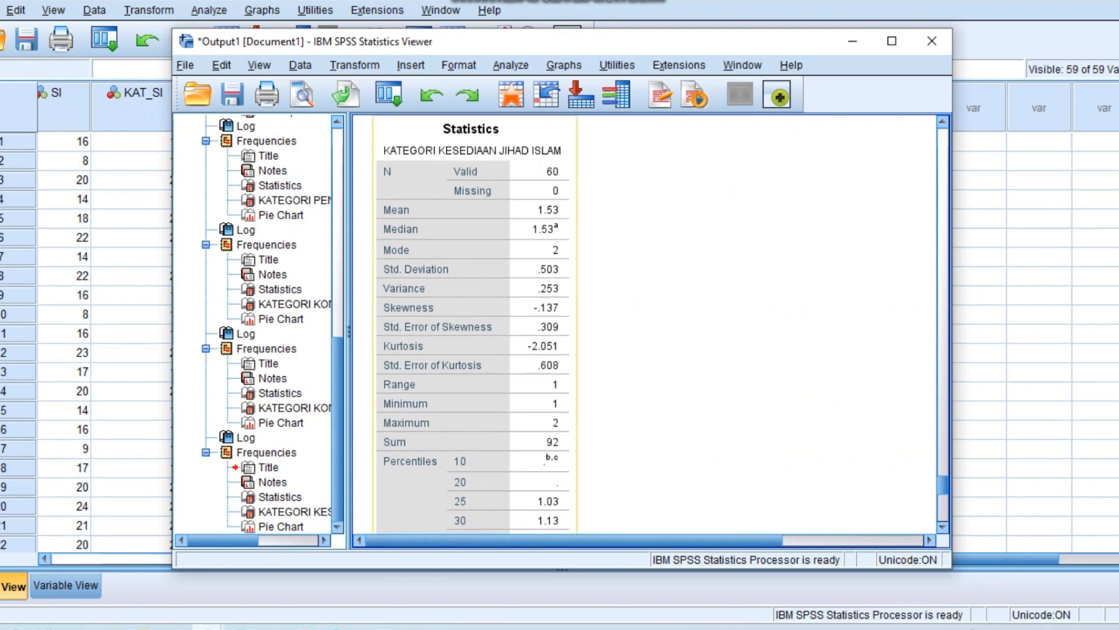
pyautogui.scroll(-6, 647, 324)
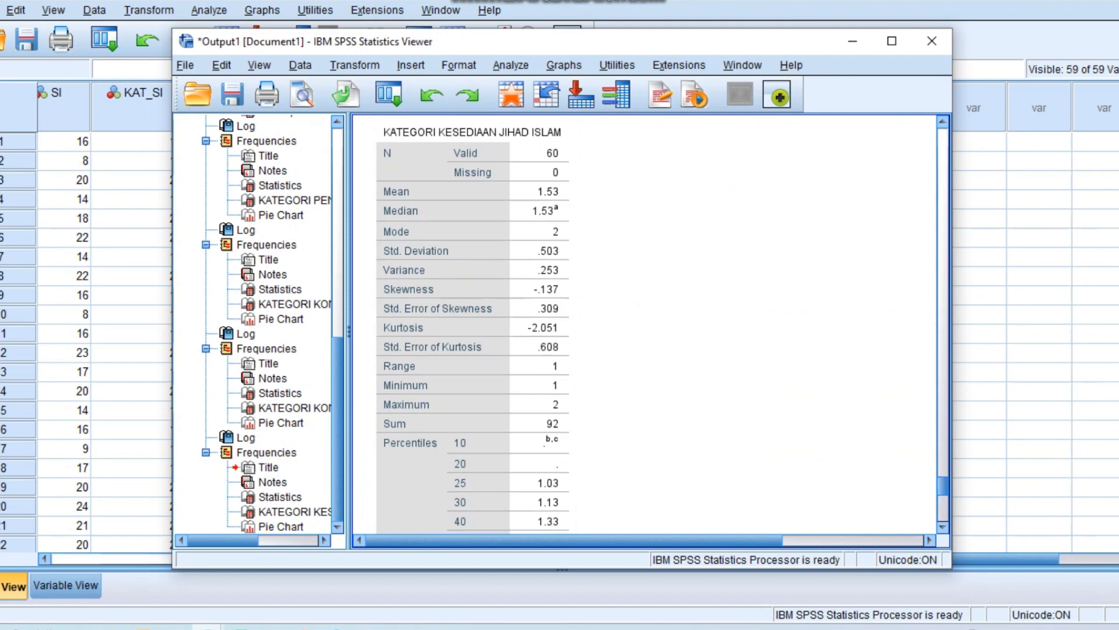
pyautogui.scroll(-20, 647, 324)
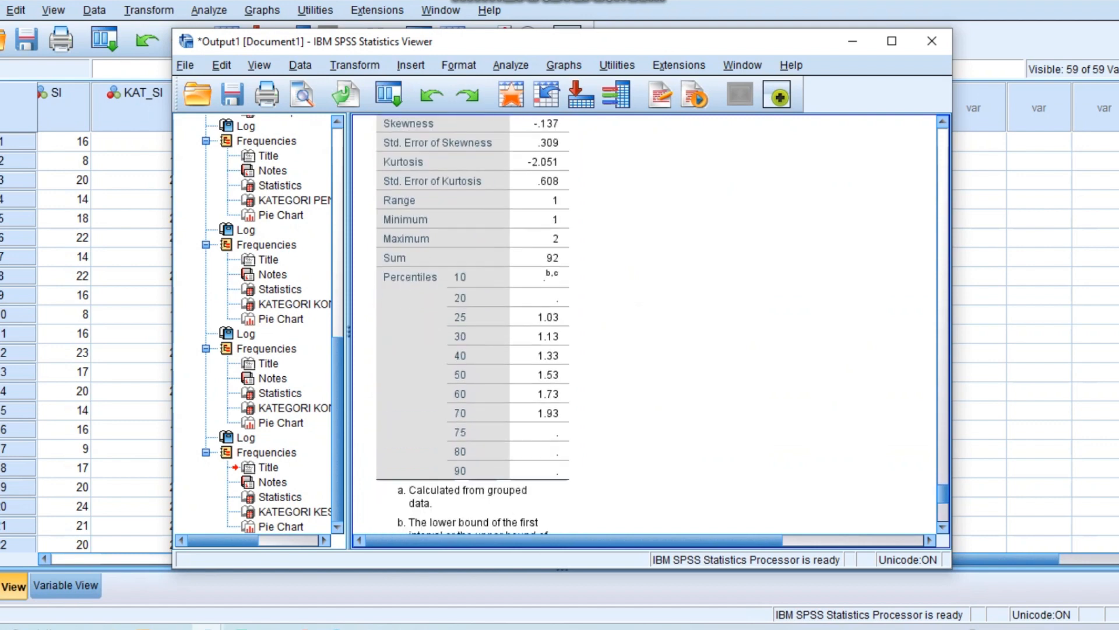
pyautogui.scroll(6, 647, 324)
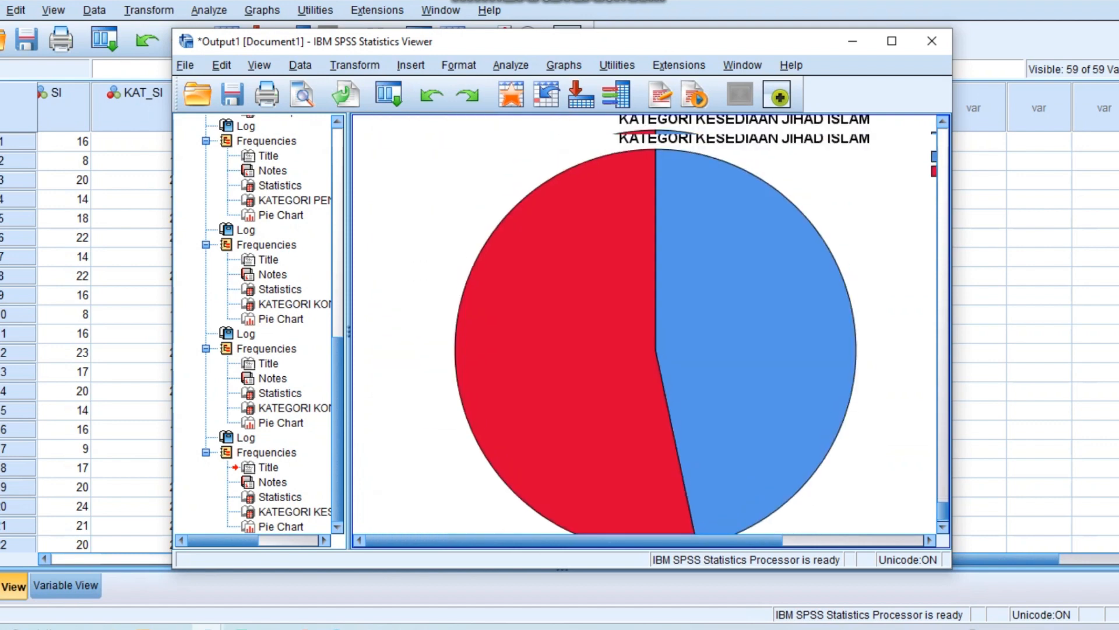
pyautogui.scroll(-10, 647, 324)
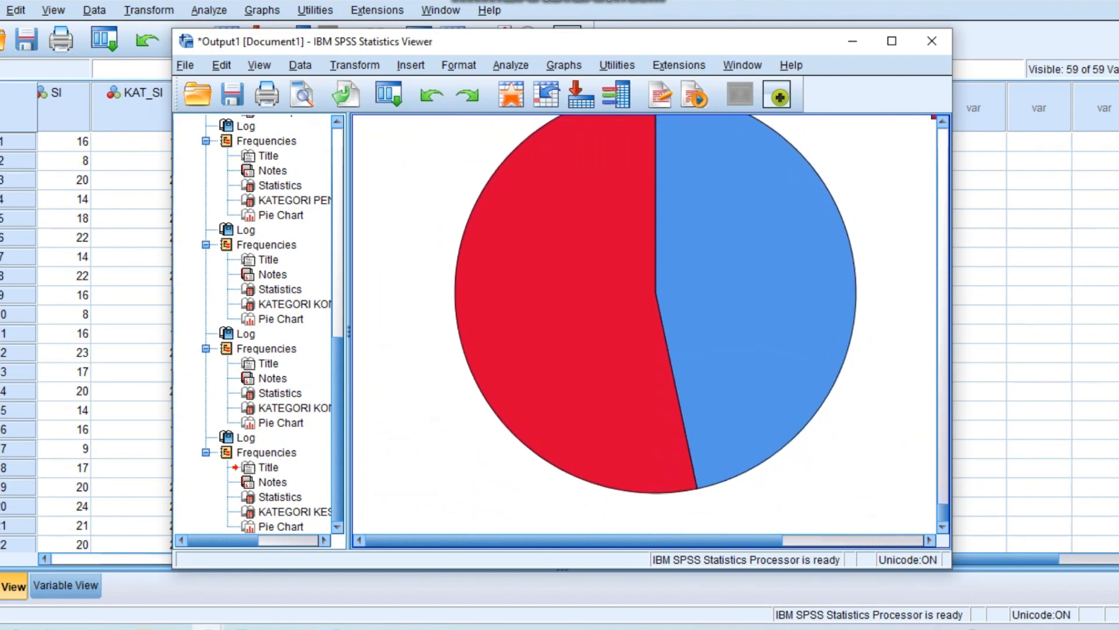
pyautogui.scroll(16, 647, 324)
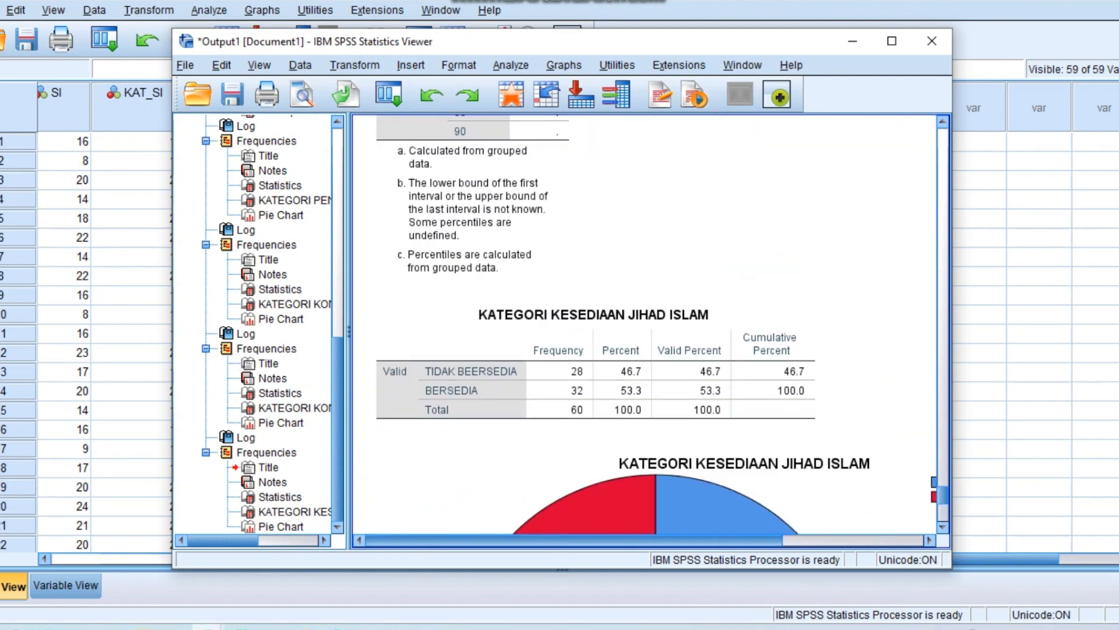
pyautogui.hscroll(3, 647, 324)
pyautogui.hscroll(2, 647, 324)
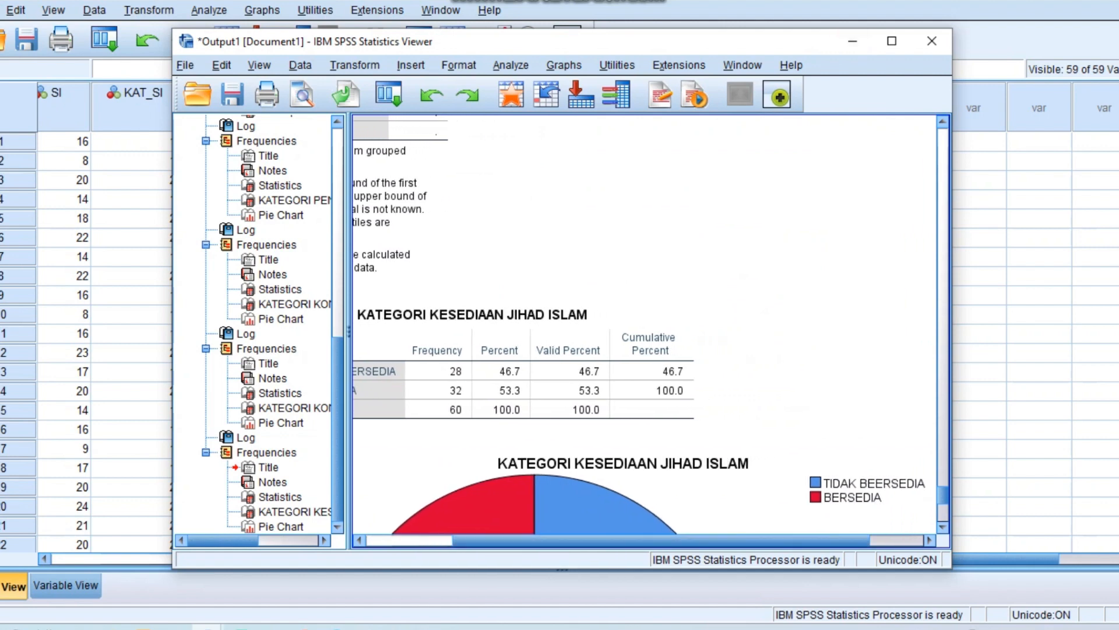
# Step: Return to the data and remove KATEGORI KESEDIAAN JIHAD ISLAM (KAT_KJ) from the Frequencies analysis variables
pyautogui.click(853, 41)
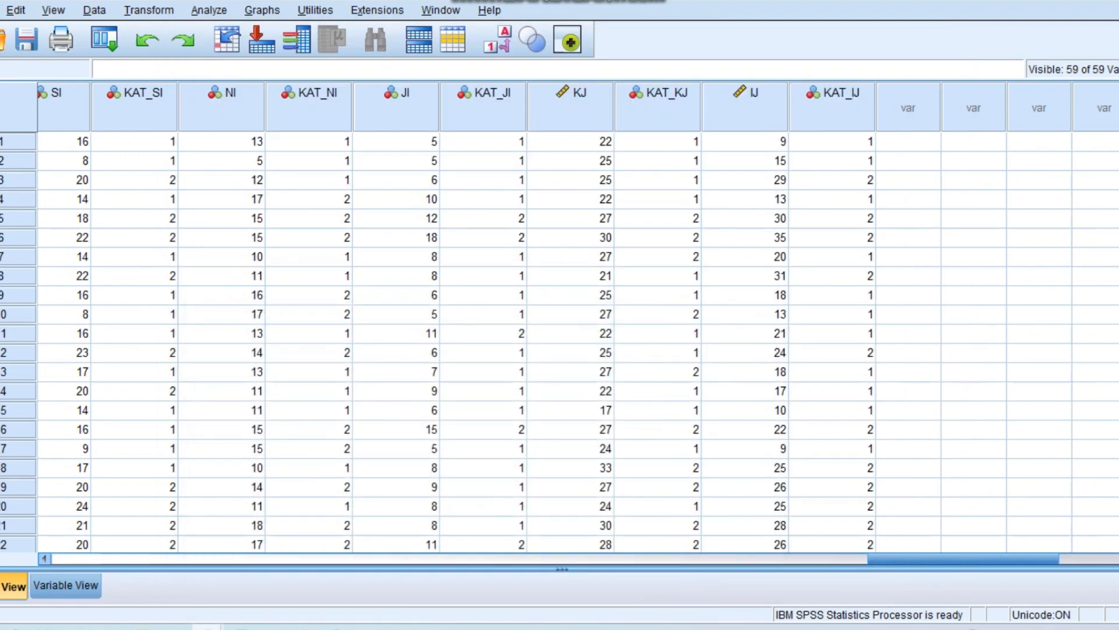
pyautogui.hotkey('alt', 'a')
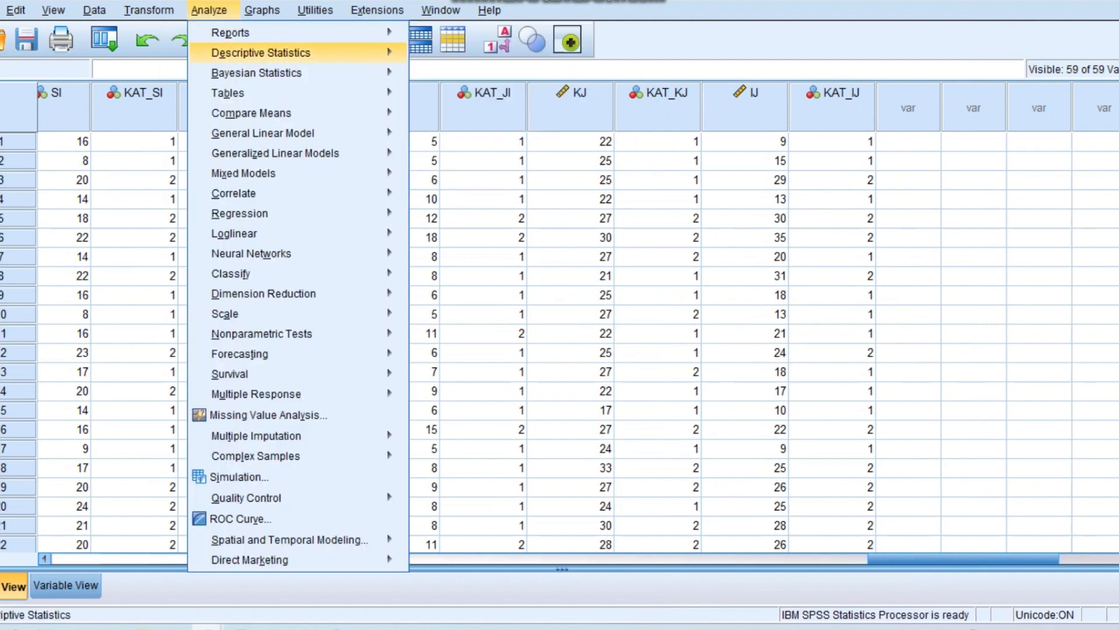
pyautogui.moveTo(350, 53)
pyautogui.click(463, 56)
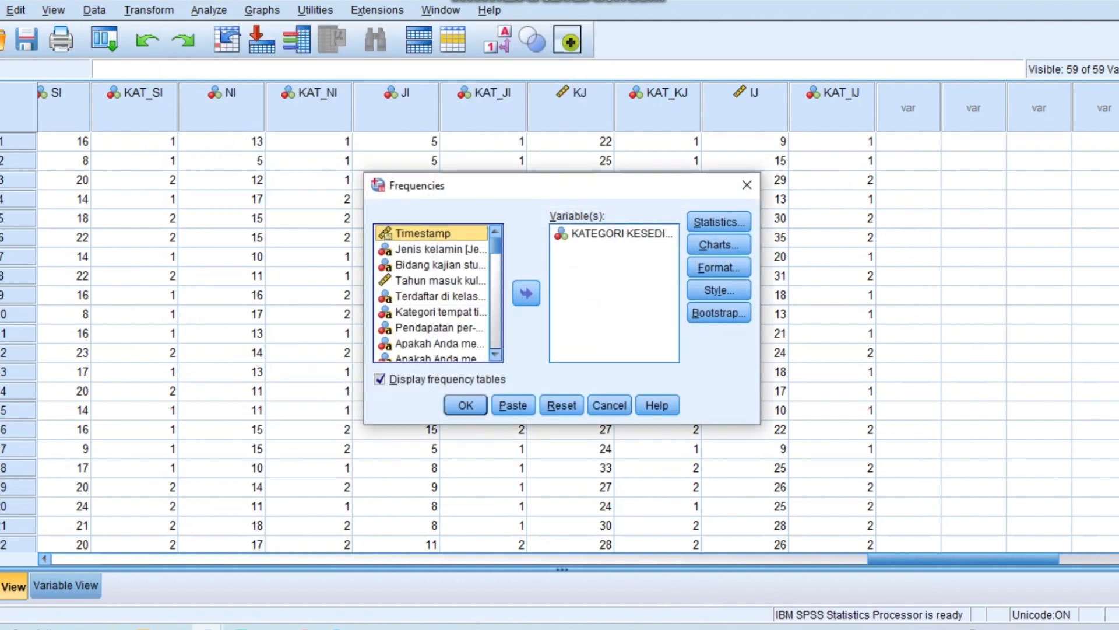
pyautogui.click(615, 234)
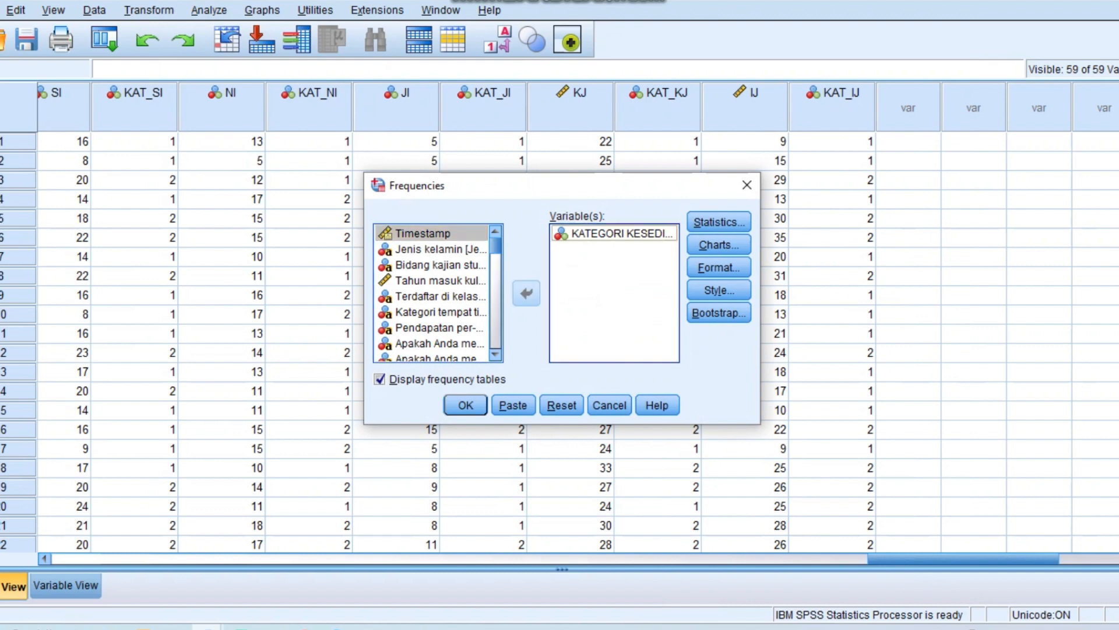
pyautogui.click(526, 293)
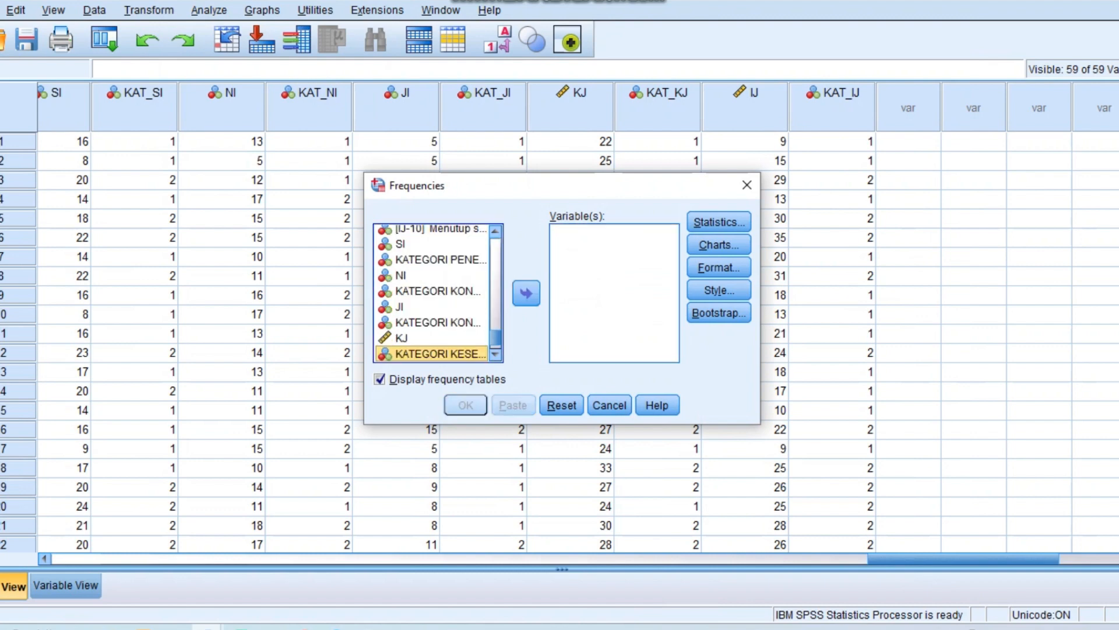
# Step: Add KATEGORI KETERLIBATAN JIHAD ISLAM (KAT_IJ) as the variable and run the Frequencies analysis
pyautogui.scroll(-1, 431, 291)
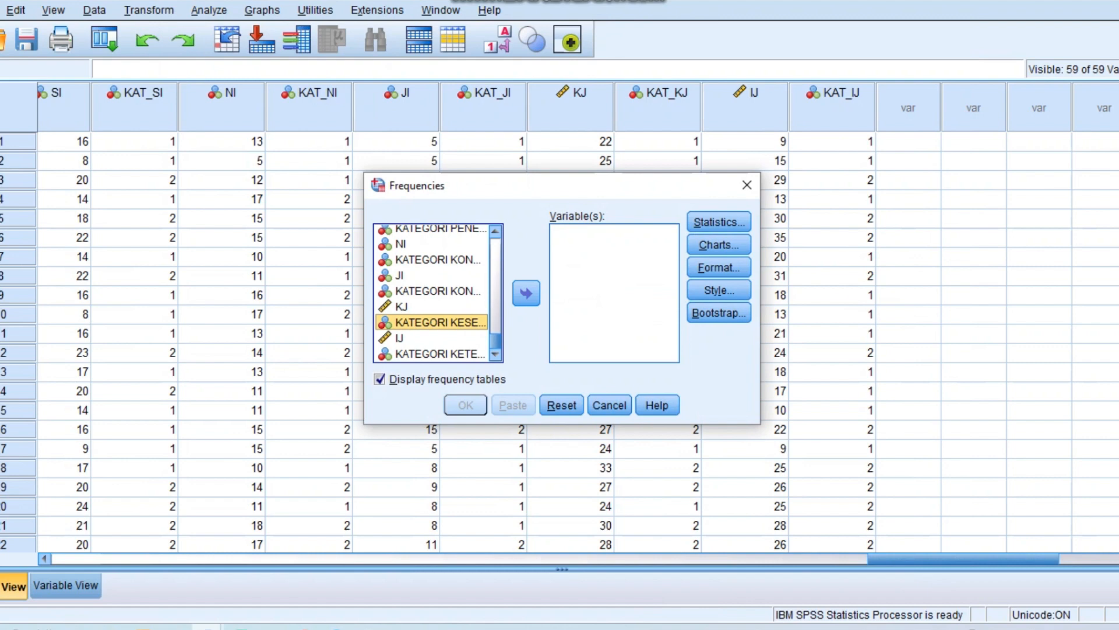
pyautogui.click(440, 354)
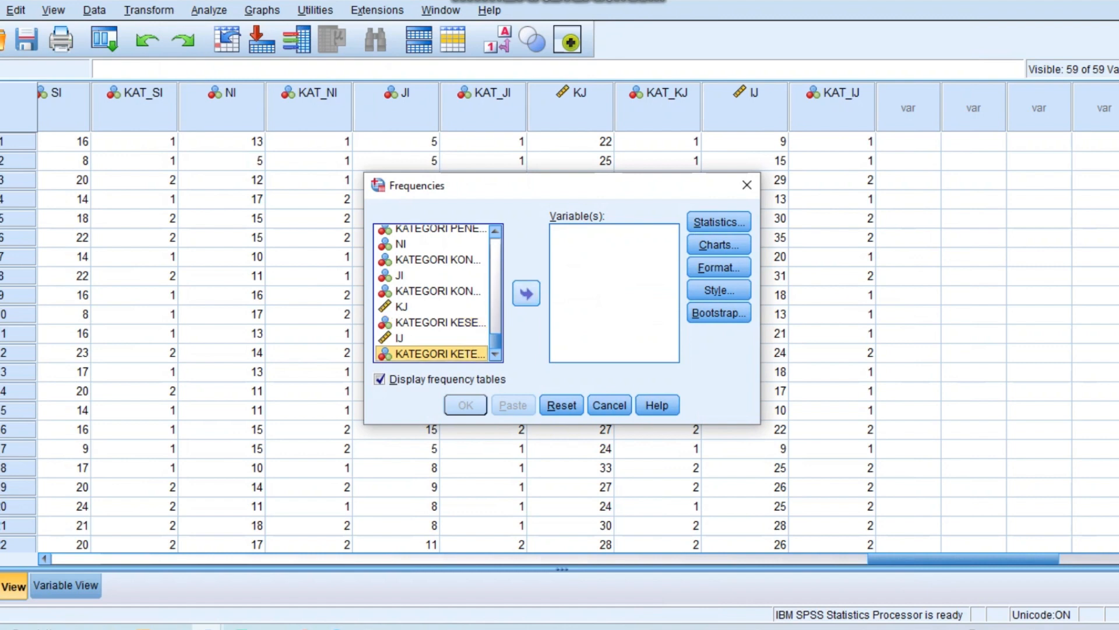
pyautogui.click(527, 293)
pyautogui.click(466, 405)
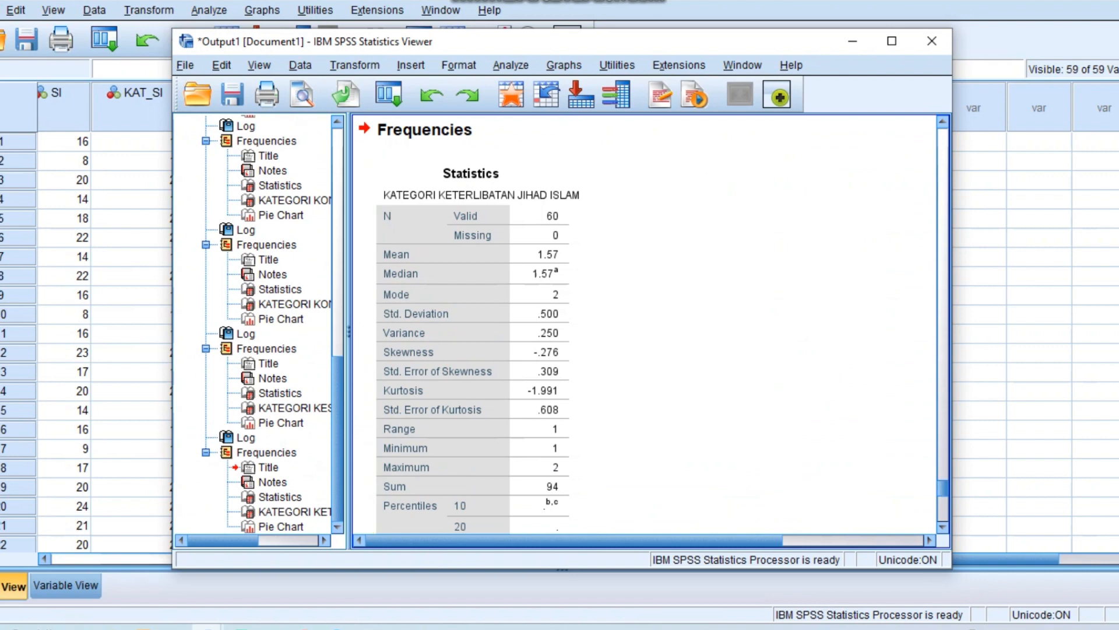
# Step: Examine the KAT_IJ statistics, frequency table and pie chart in the enlarged output window, and review the earlier category outputs back to KAT_SI
pyautogui.scroll(-3, 647, 323)
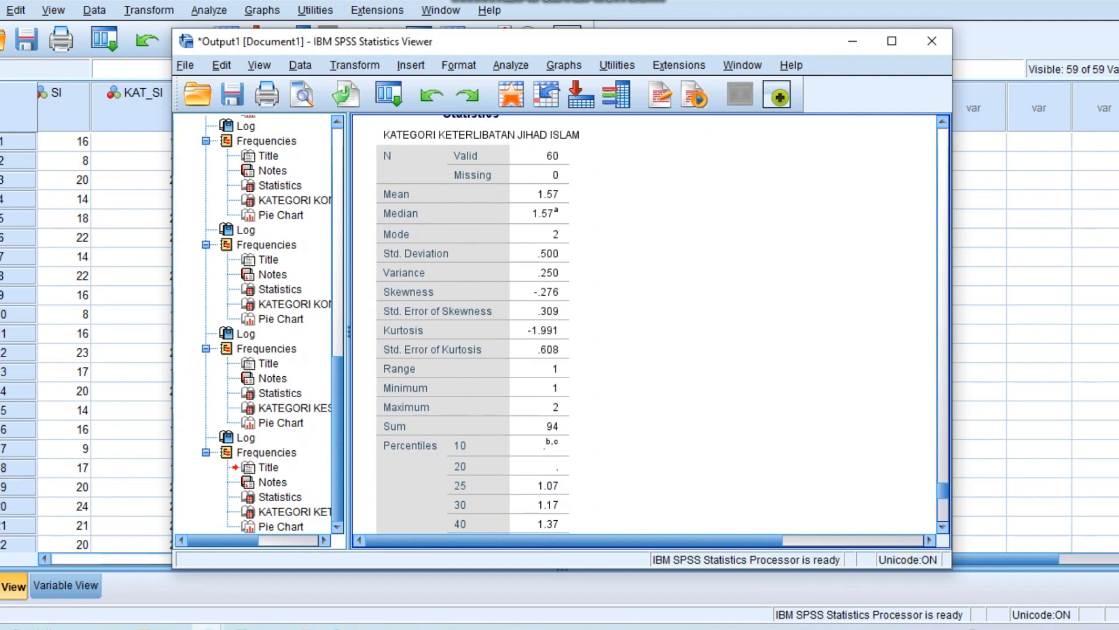
pyautogui.scroll(-10, 647, 323)
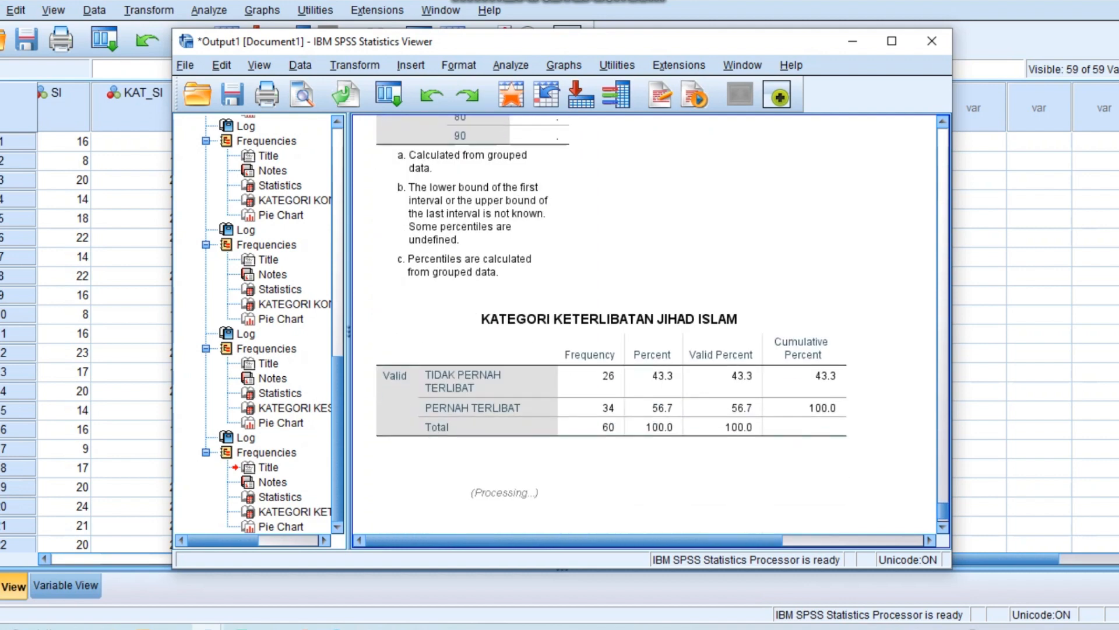
pyautogui.scroll(5, 647, 324)
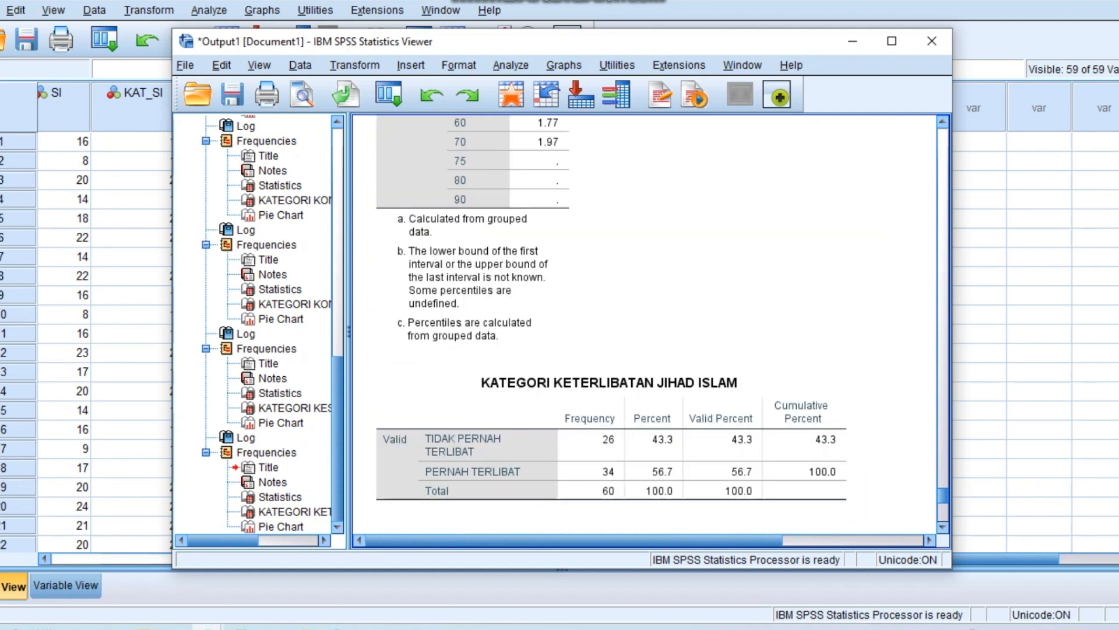
pyautogui.scroll(-5, 647, 323)
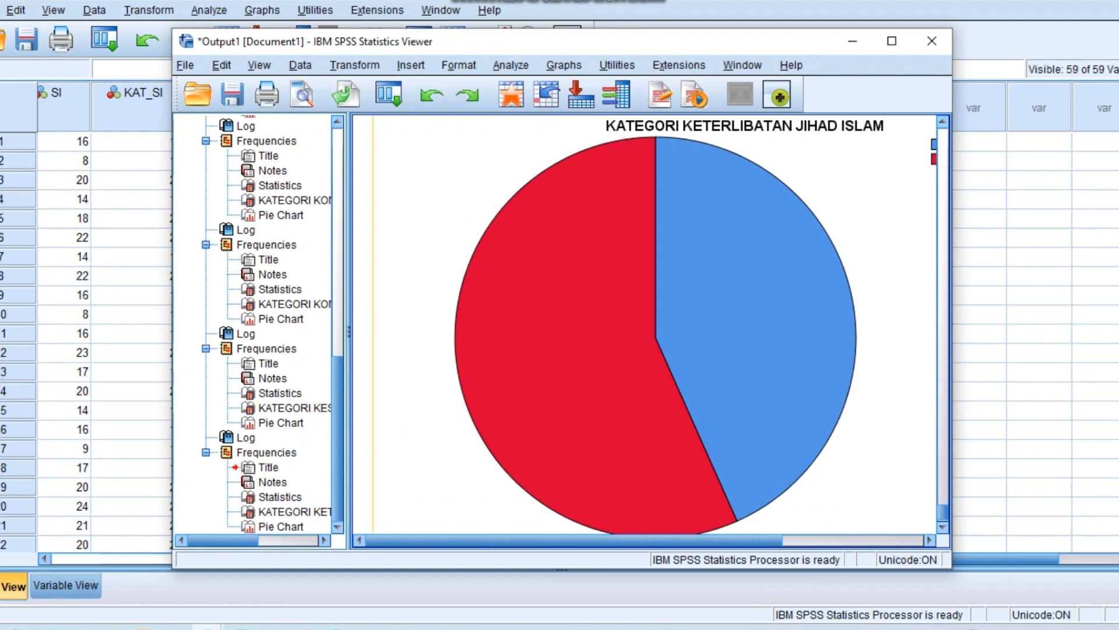
pyautogui.click(892, 41)
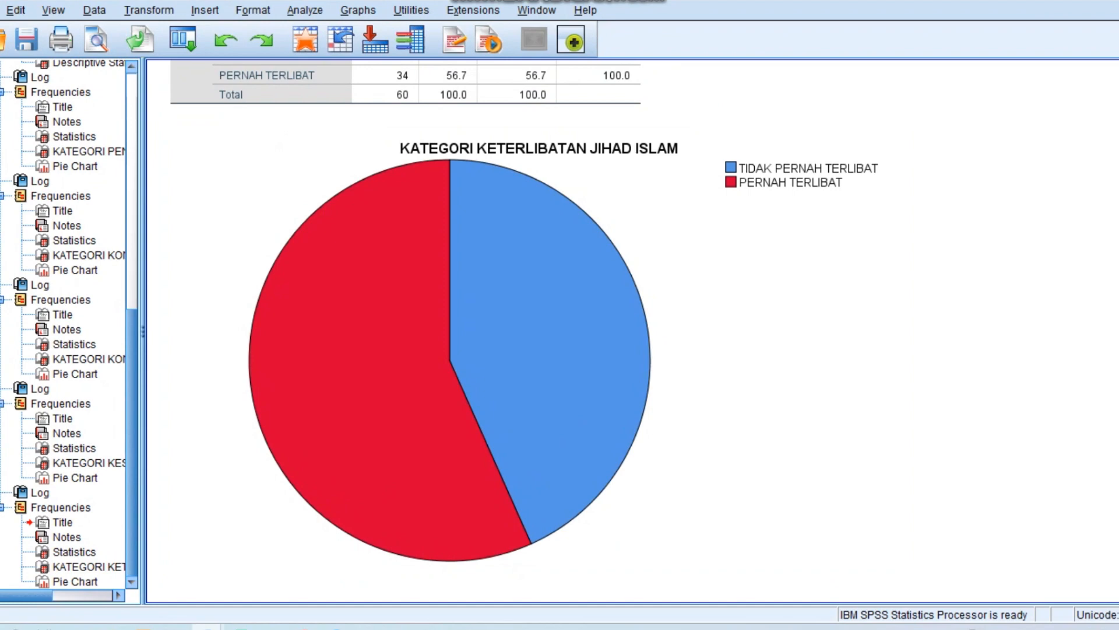
pyautogui.scroll(15, 524, 331)
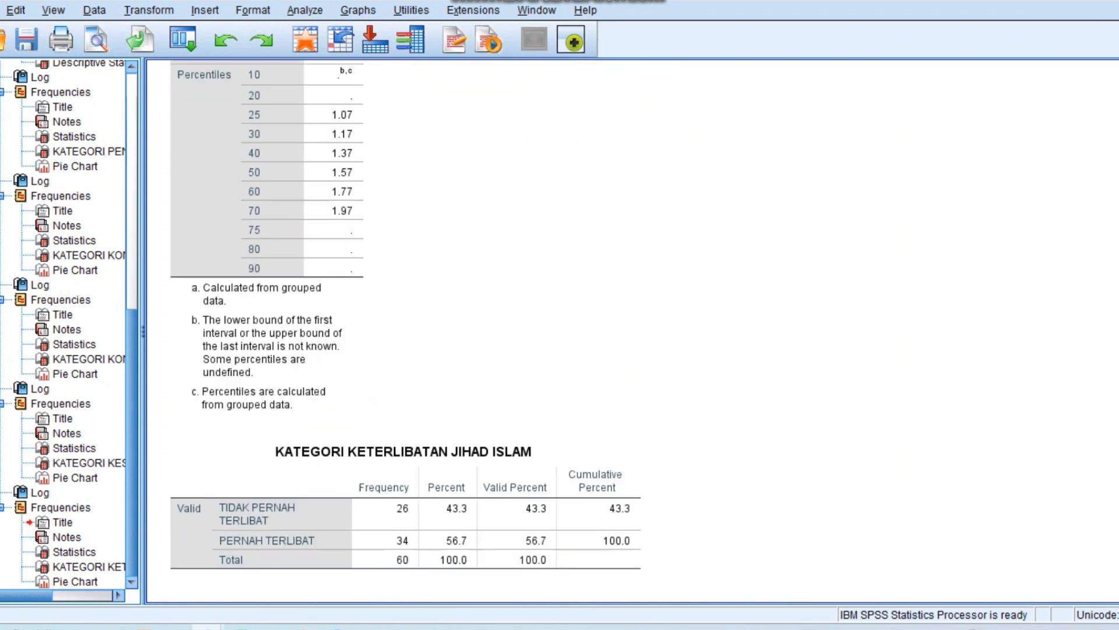
pyautogui.scroll(15, 524, 332)
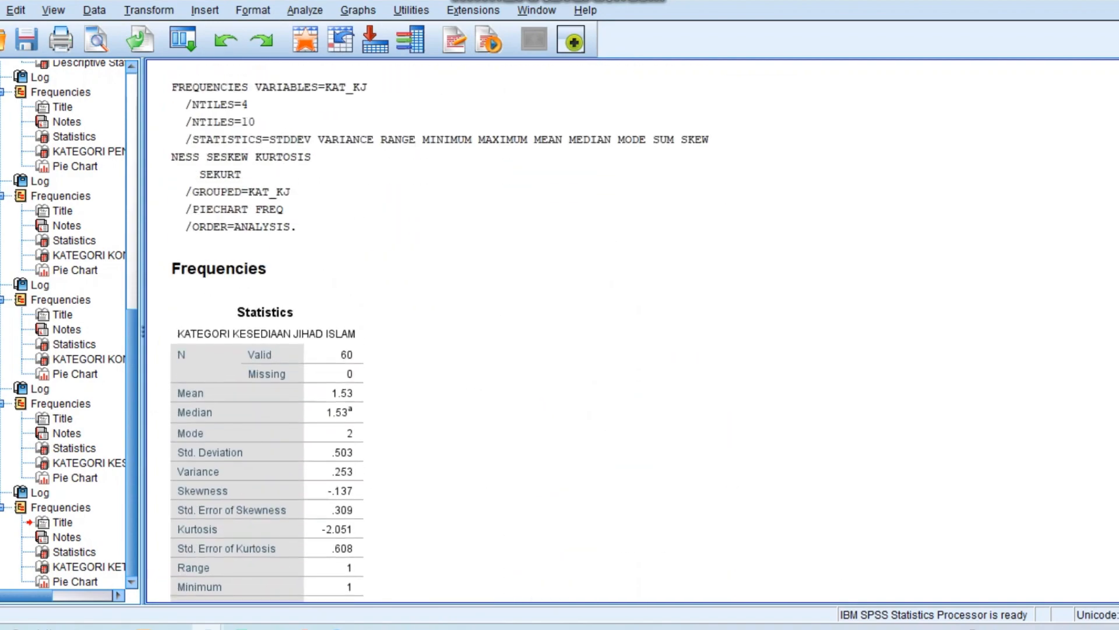
pyautogui.scroll(15, 525, 331)
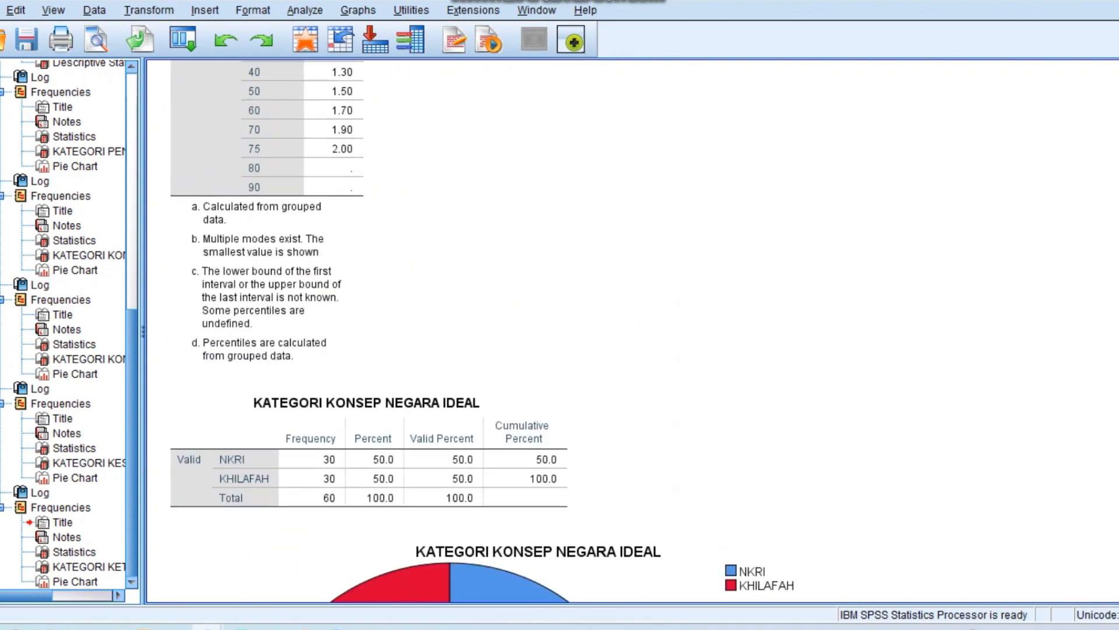
pyautogui.scroll(15, 525, 332)
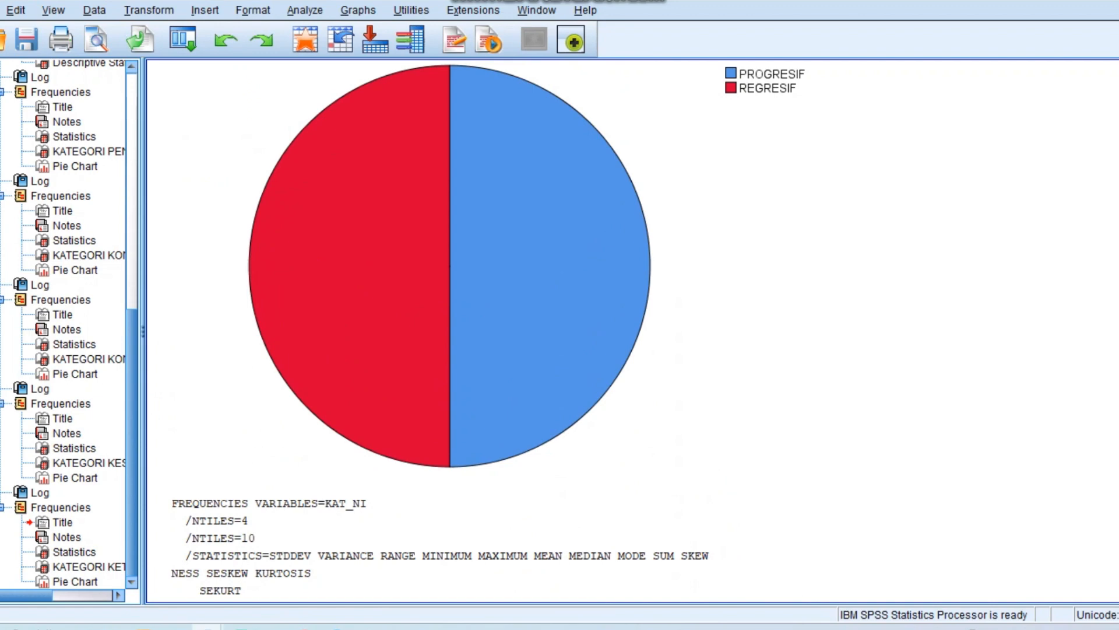
pyautogui.scroll(10, 525, 331)
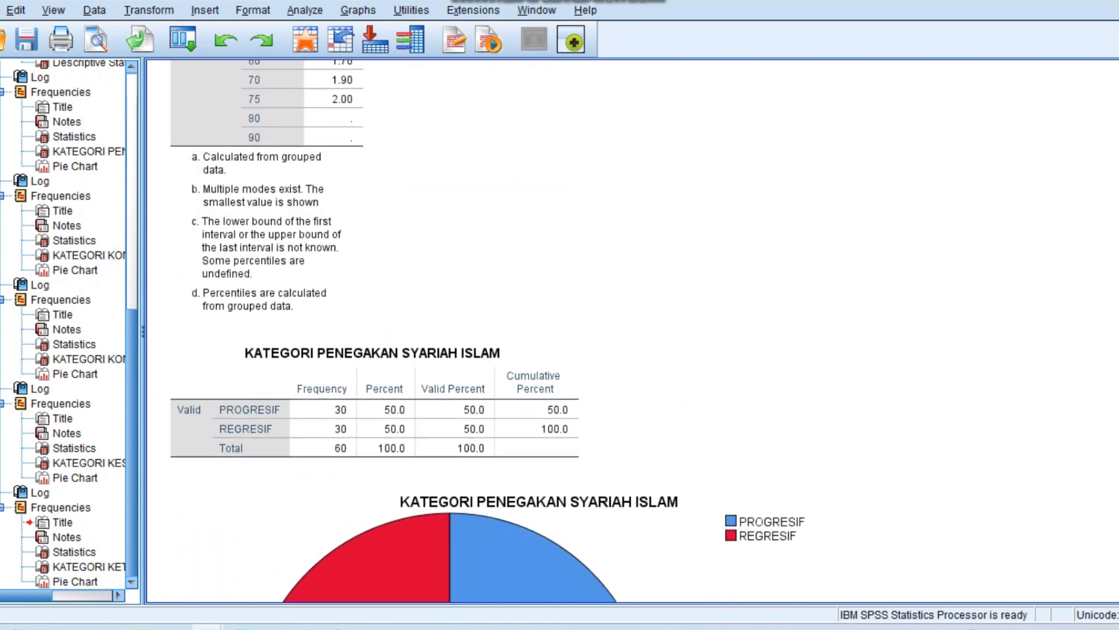
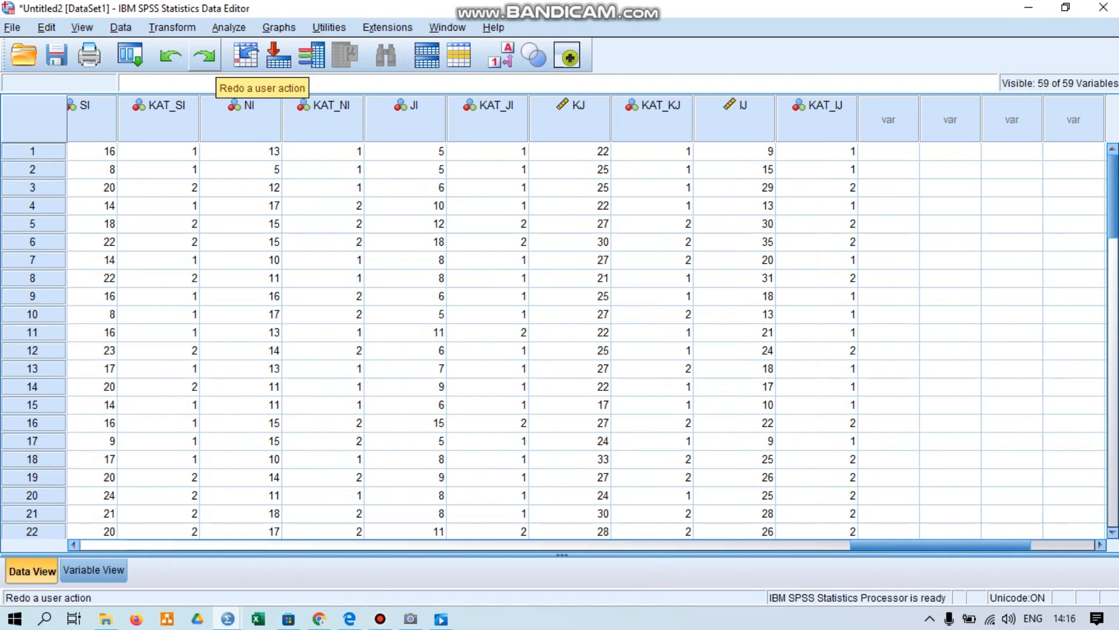
# Step: Reset the Recode into Different Variables settings and add the first "Seberapa puas" question, about satisfaction with Jokowi, as the input variable
pyautogui.click(172, 28)
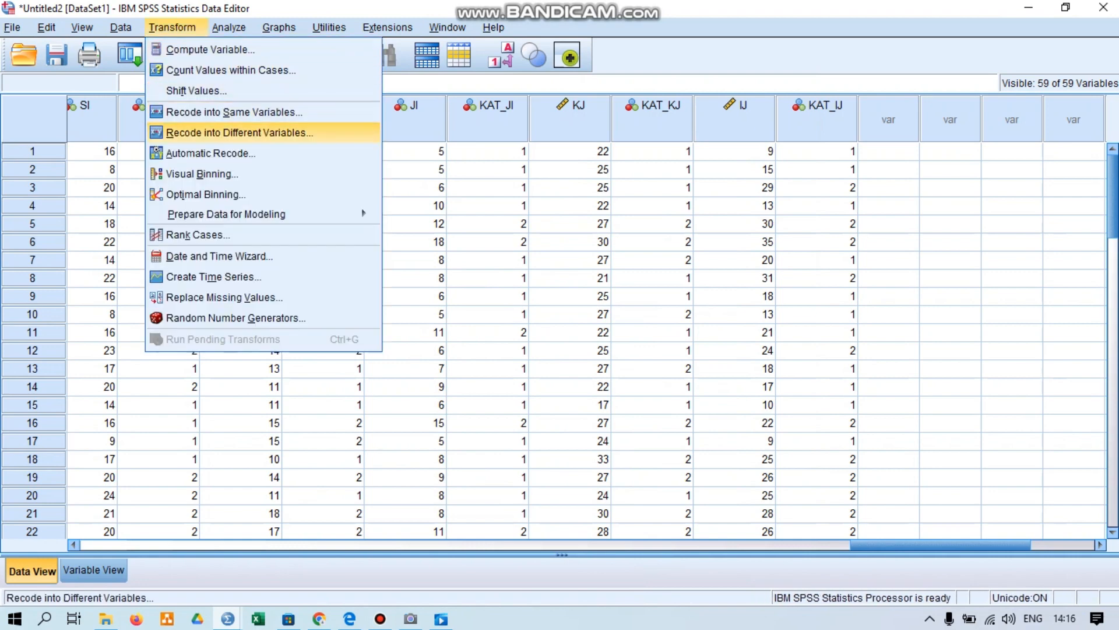
pyautogui.press('Return')
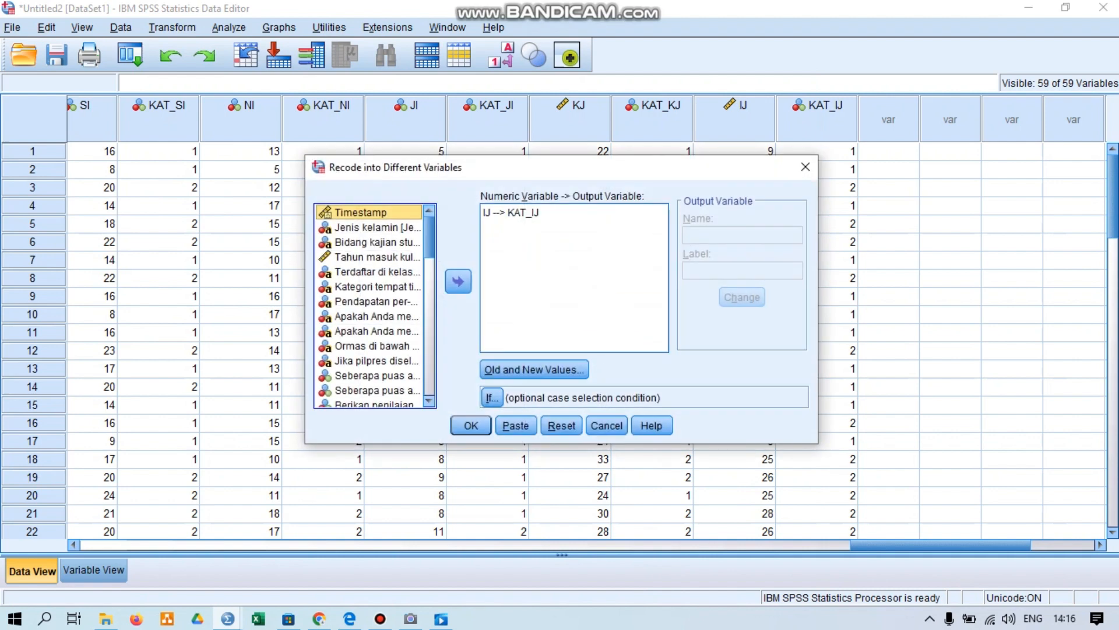
pyautogui.click(561, 426)
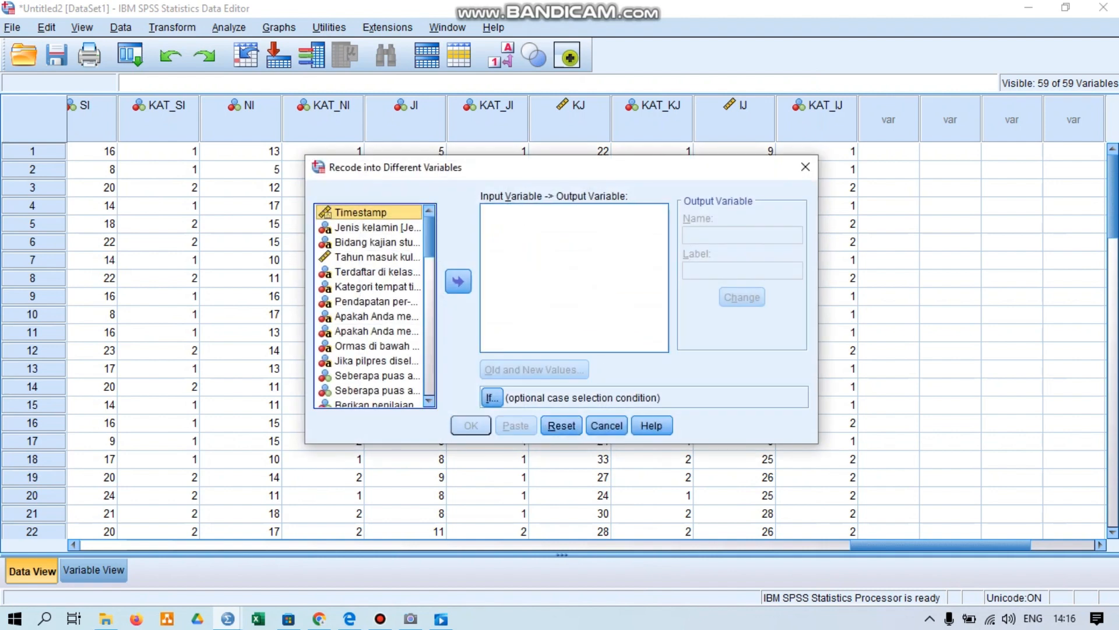
pyautogui.scroll(-1, 373, 306)
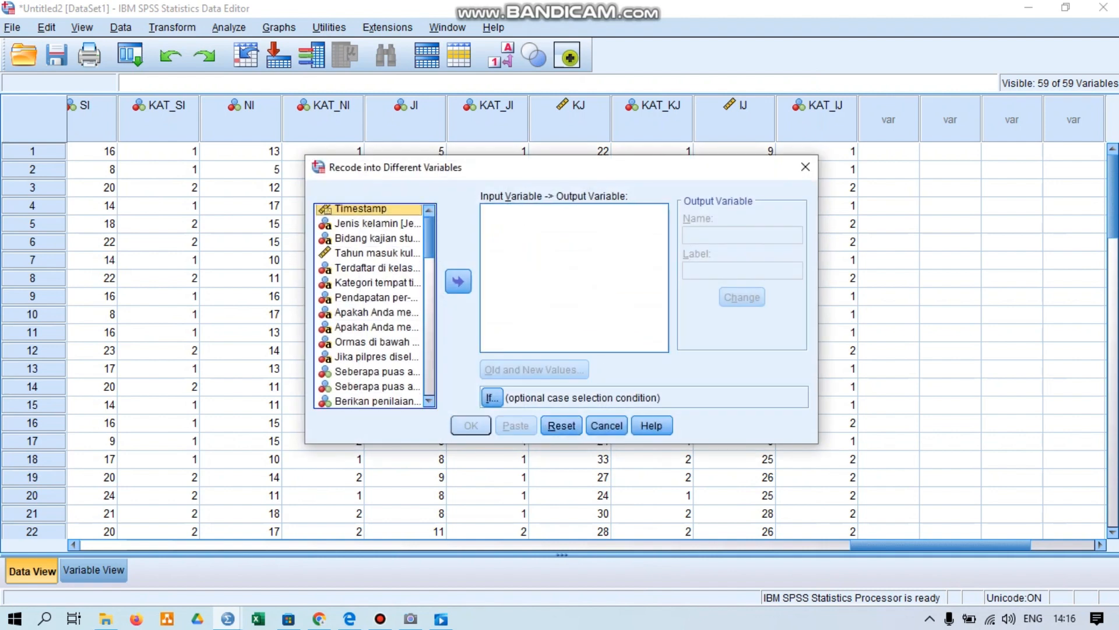
pyautogui.click(376, 371)
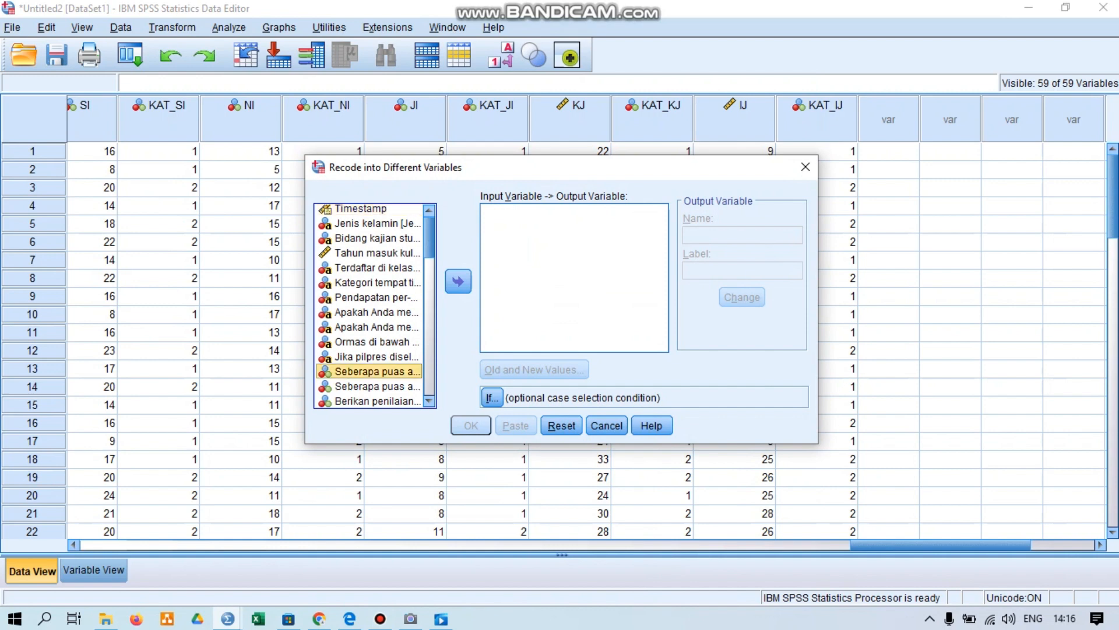
pyautogui.click(458, 282)
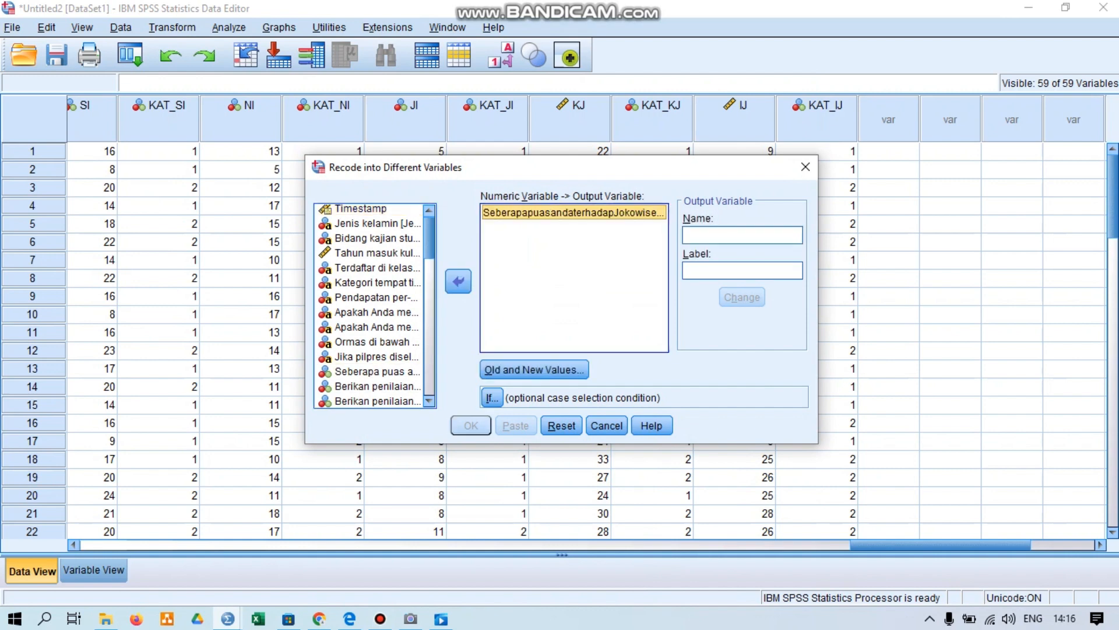
# Step: Name the output variable KAT_SPJ and label it KATEGORI KEPUASAN PADA JOKOWI
pyautogui.click(742, 235)
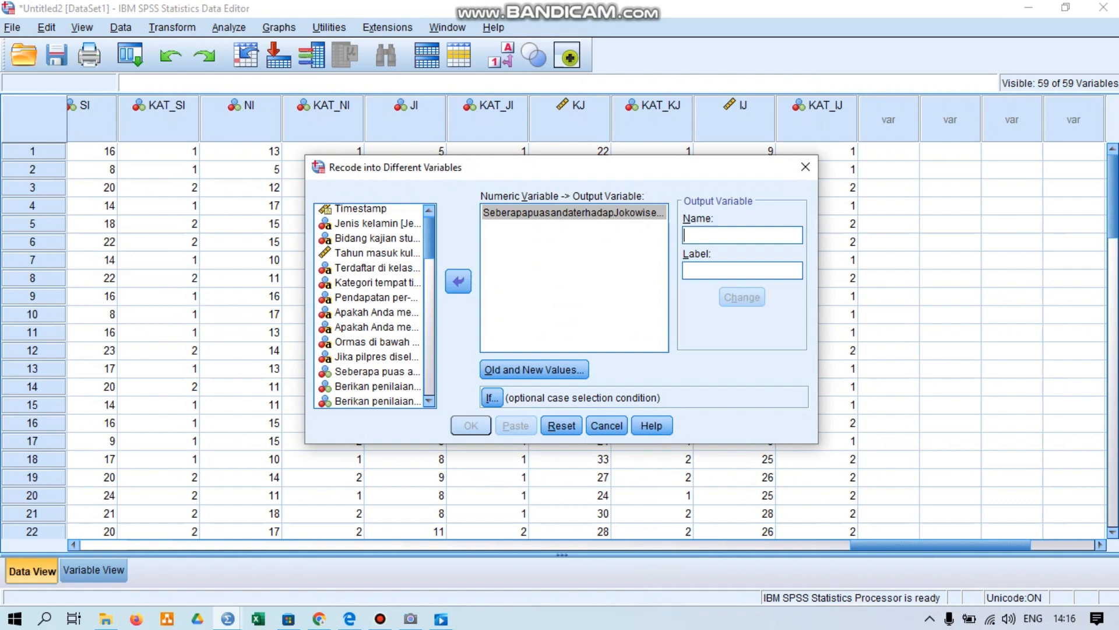
pyautogui.write('KAT')
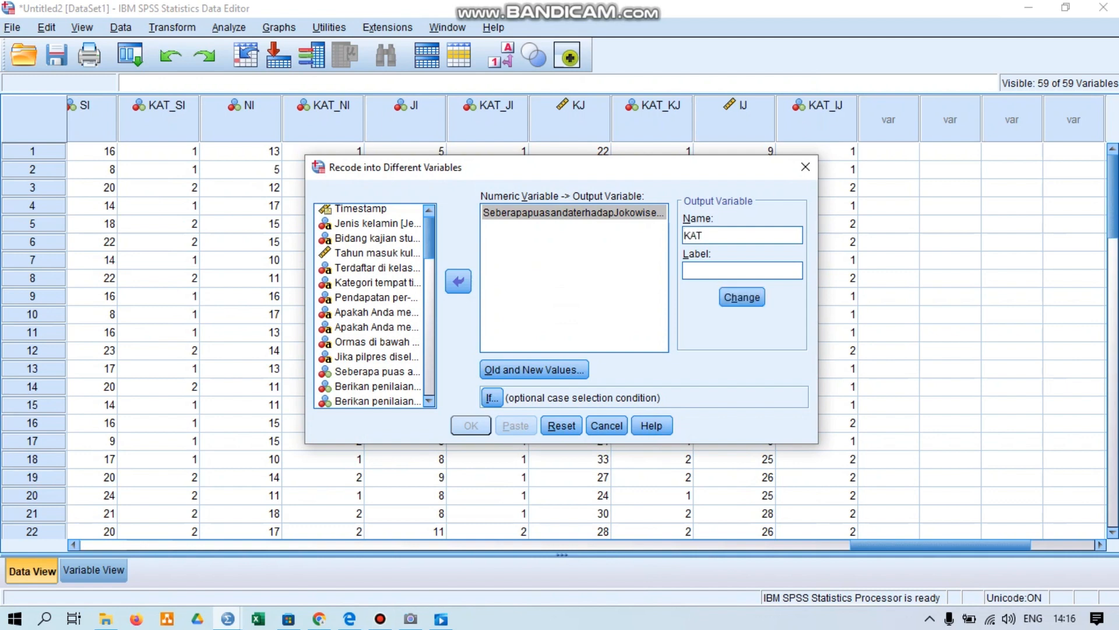
pyautogui.write('_SPJ')
pyautogui.write('KATEGO')
pyautogui.write('RI KEP')
pyautogui.write('UASAN')
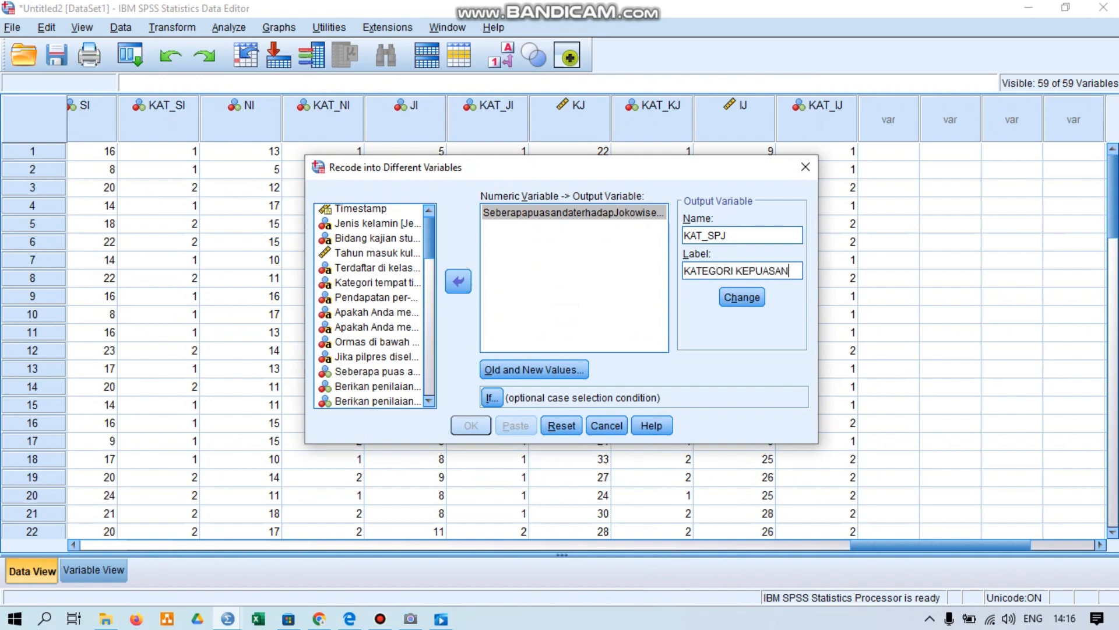
pyautogui.write(' PADA')
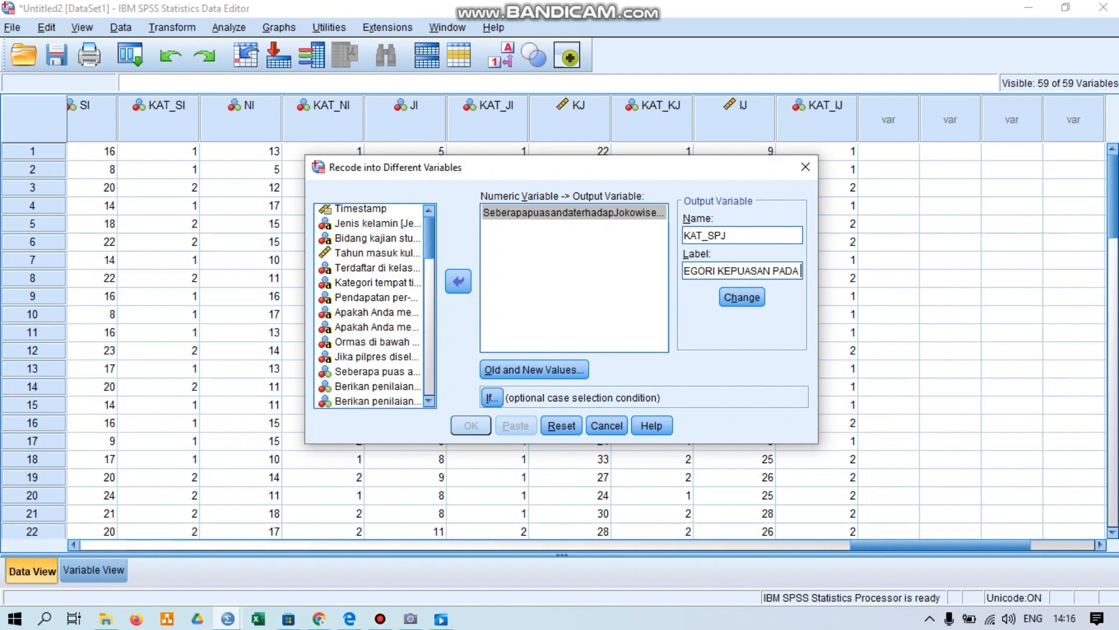
pyautogui.write(' JOKOWI')
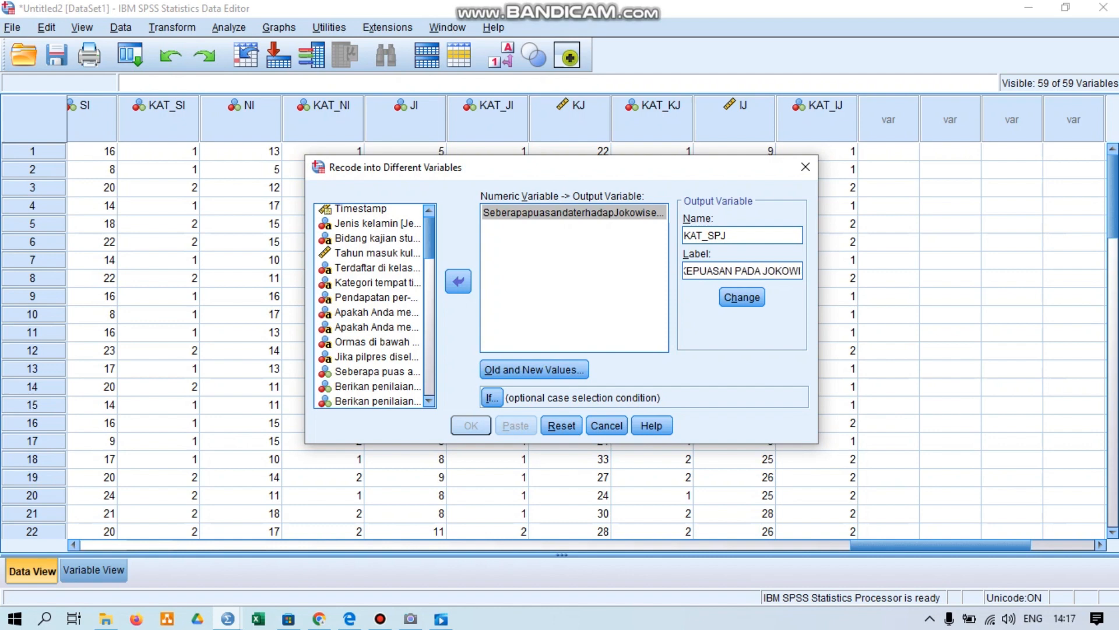
pyautogui.press('Tab')
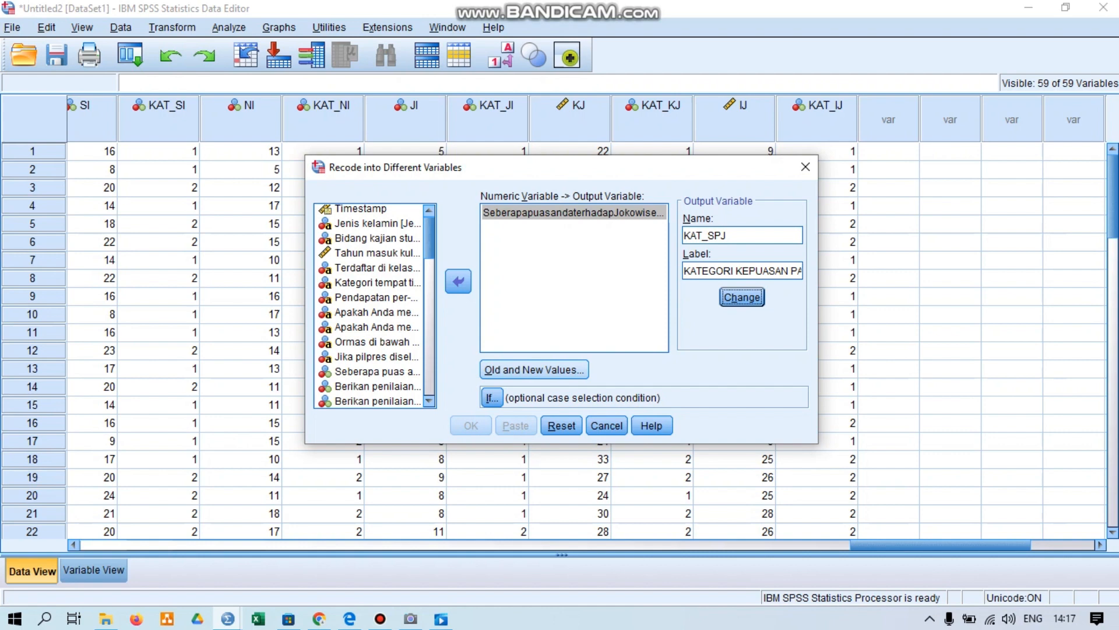
# Step: Add a rule to the old and new values that recodes the range 1 through 2 to 1
pyautogui.click(533, 369)
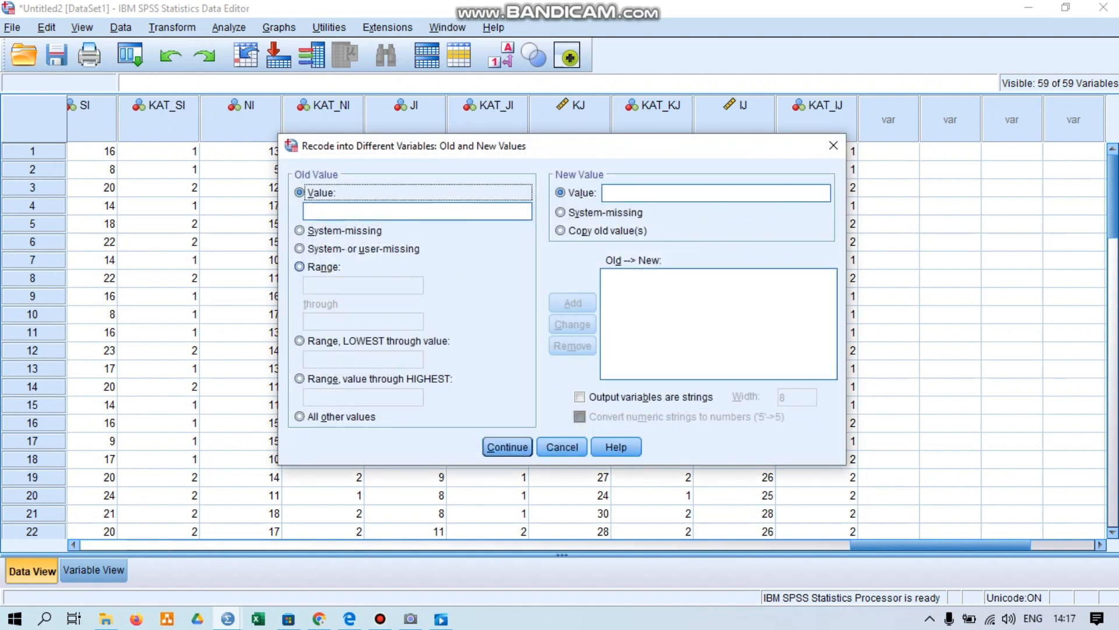
pyautogui.click(300, 266)
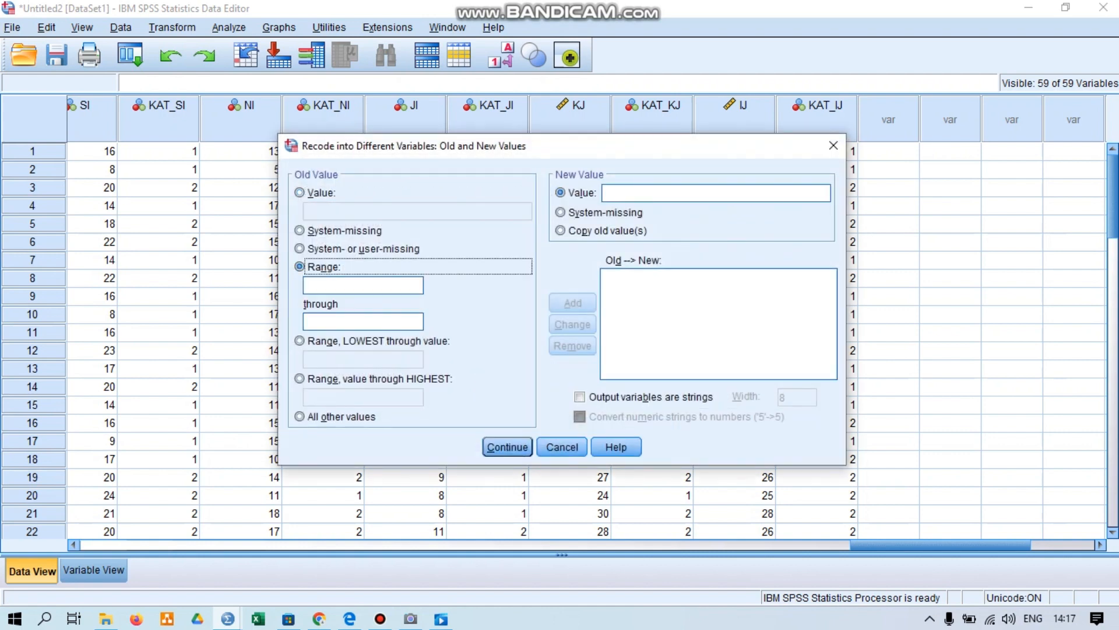
pyautogui.click(363, 285)
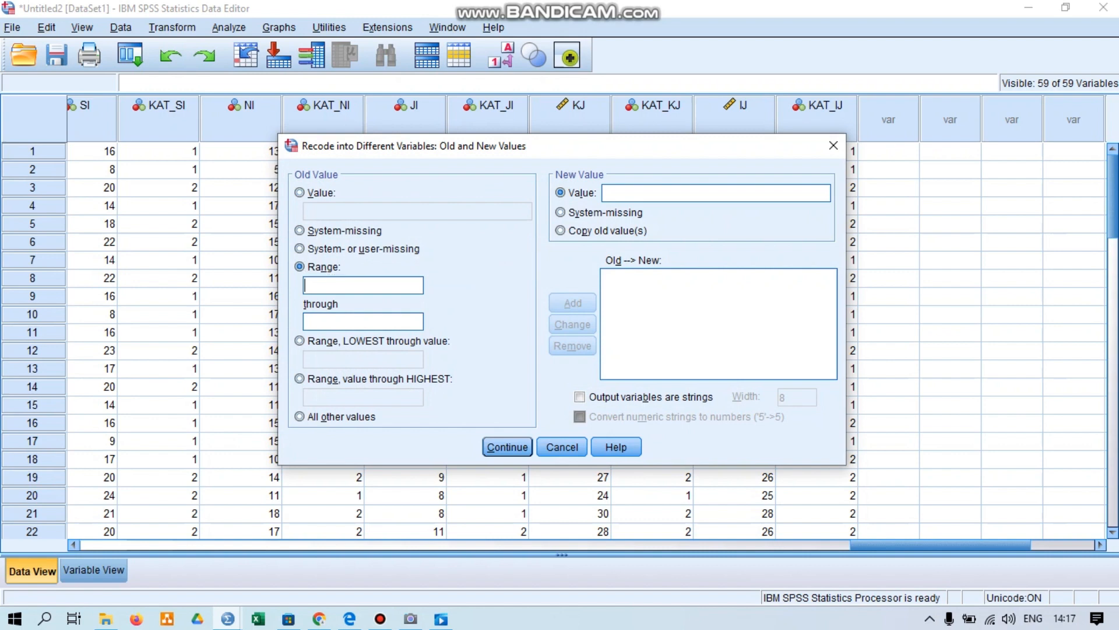
pyautogui.write('1')
pyautogui.write('2')
pyautogui.click(716, 193)
pyautogui.write('1')
pyautogui.press('Return')
# Step: Add a rule recoding the range 3 through 5 to 2 and run the recode into KAT_SPJ
pyautogui.write('3')
pyautogui.press('Tab')
pyautogui.write('52')
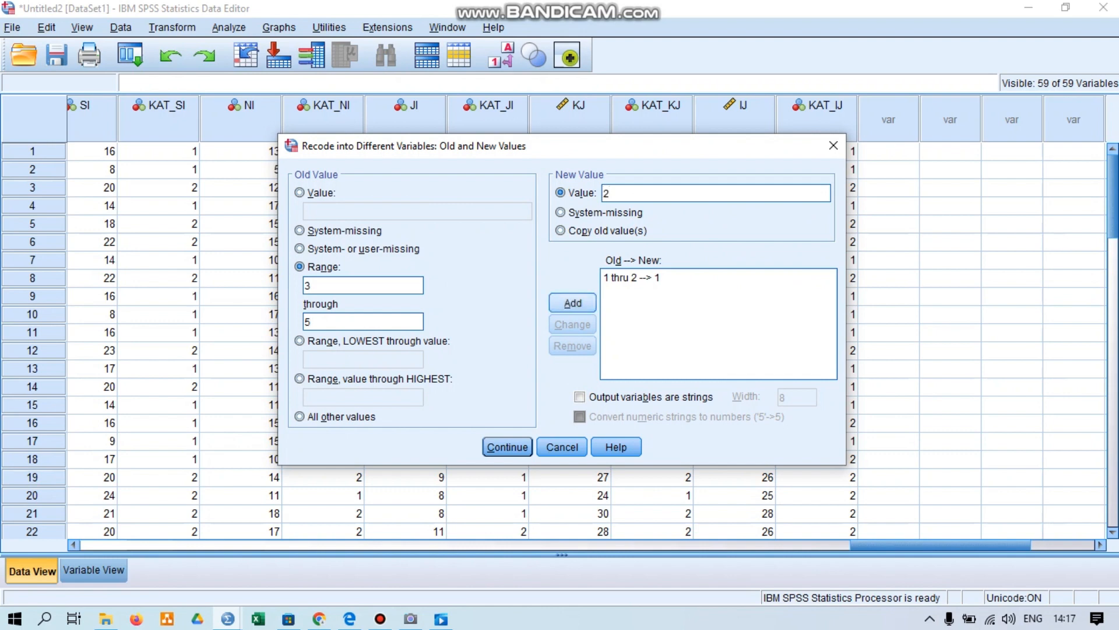
pyautogui.press('Return')
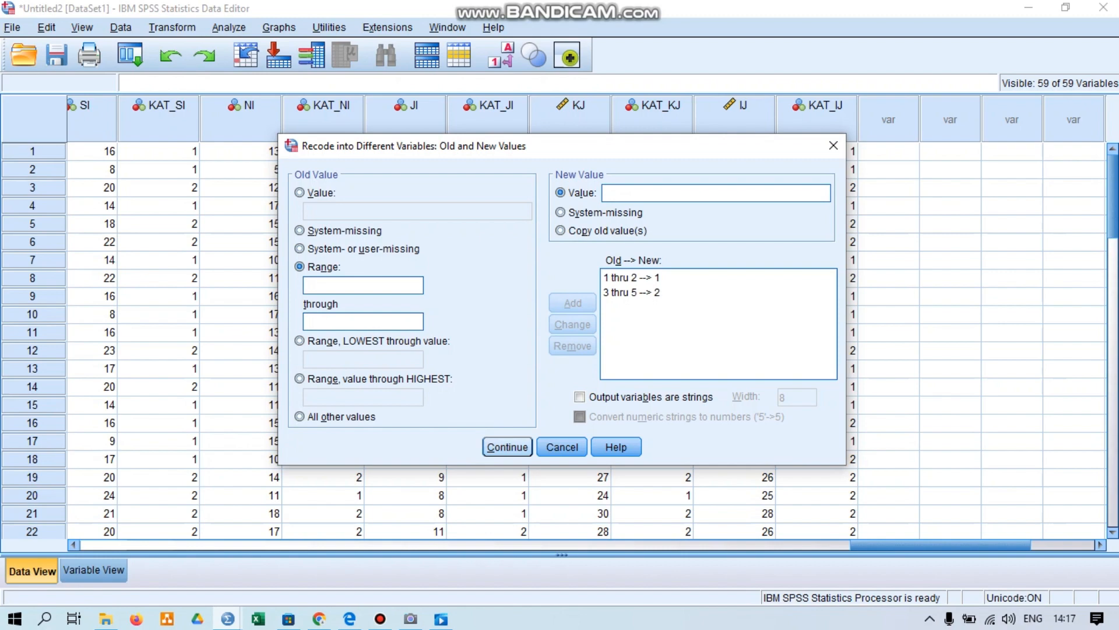
pyautogui.press('Return')
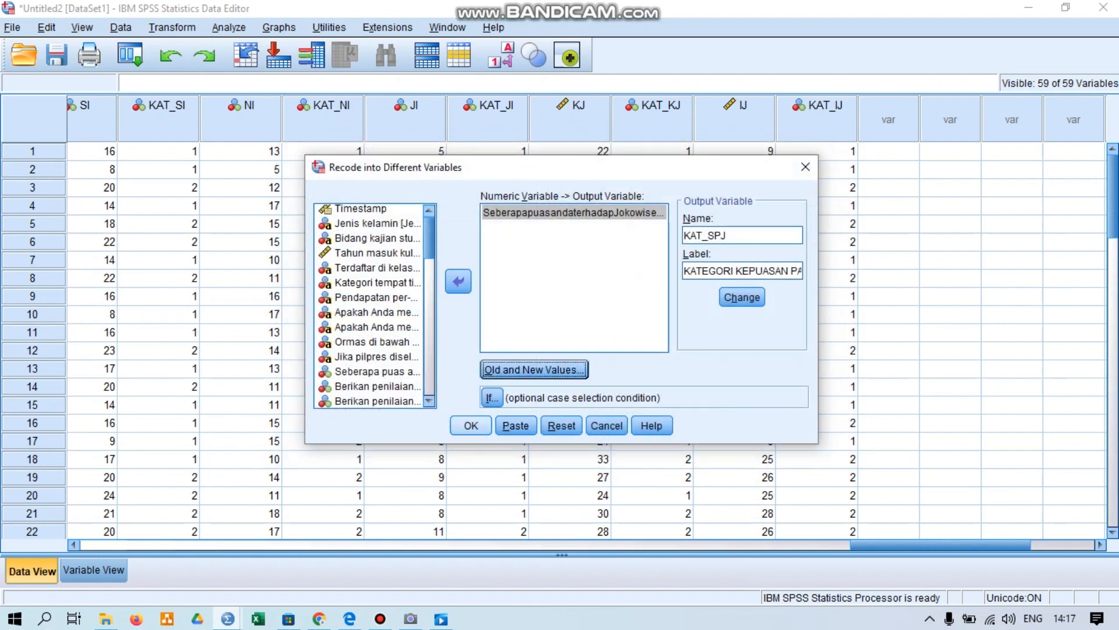
pyautogui.click(471, 426)
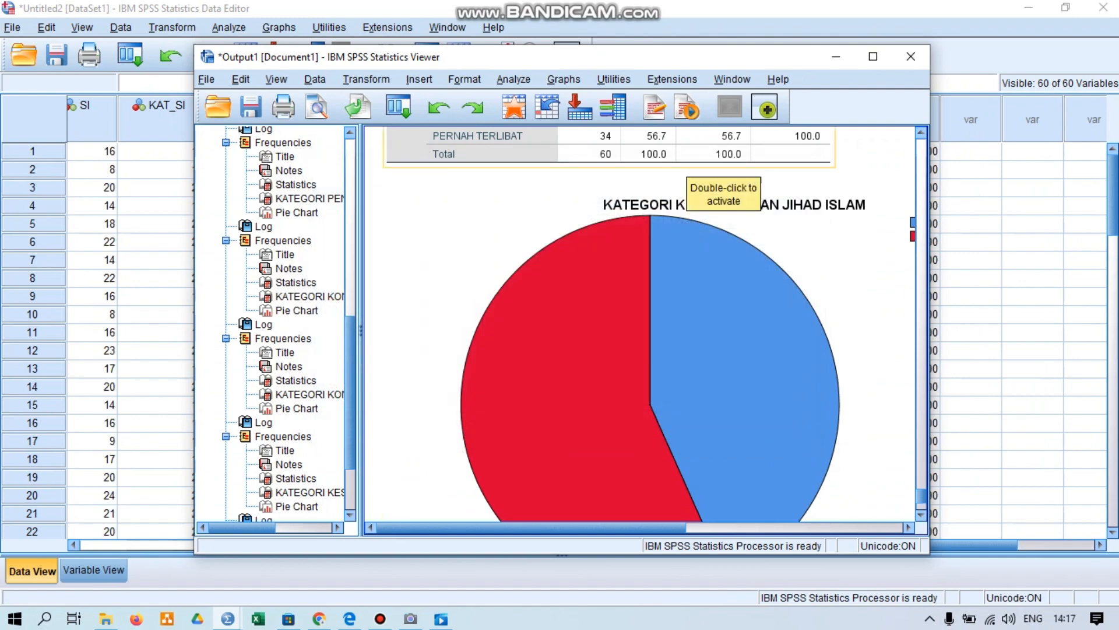
pyautogui.click(836, 57)
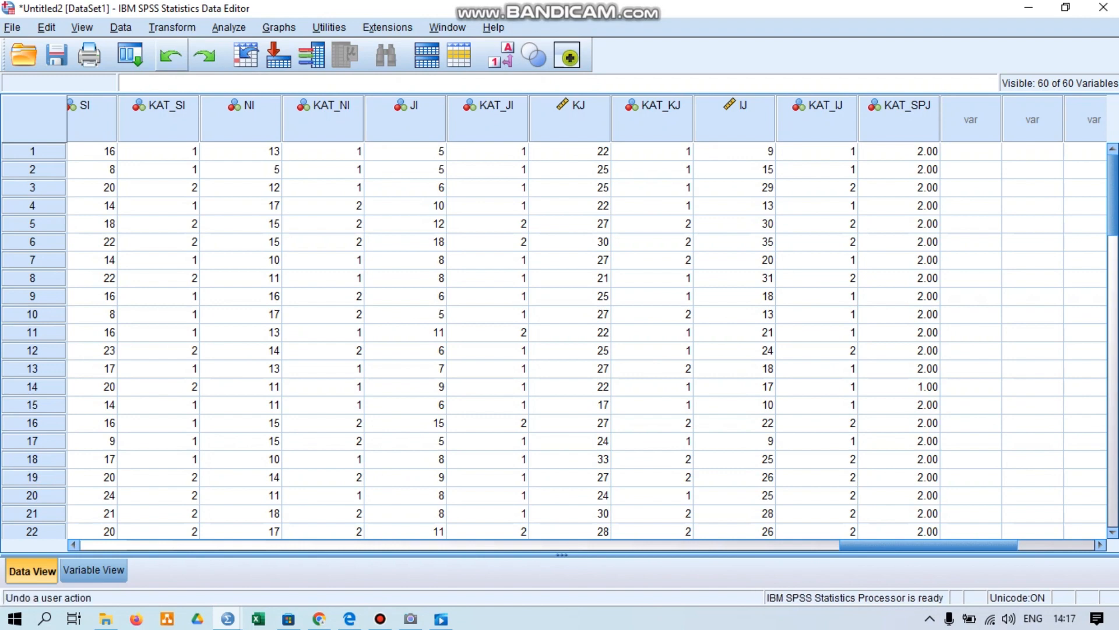
# Step: Replace the Jokowi question in Recode into Different Variables with the second "Seberapa puas" question, about satisfaction with prodi MPI
pyautogui.click(173, 27)
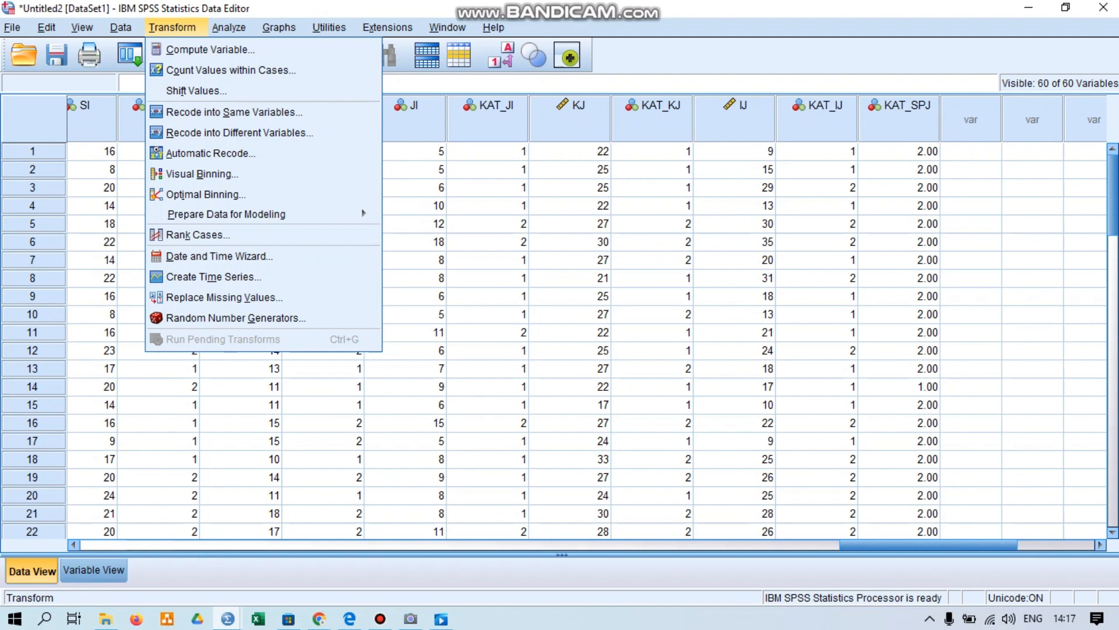
pyautogui.click(239, 133)
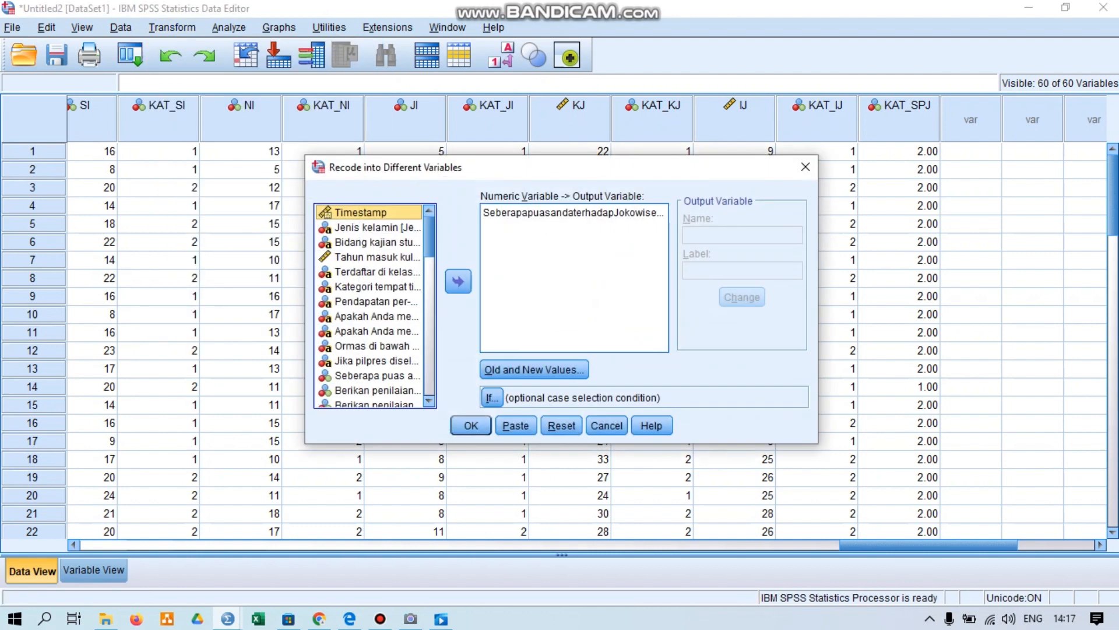
pyautogui.click(572, 212)
pyautogui.click(458, 281)
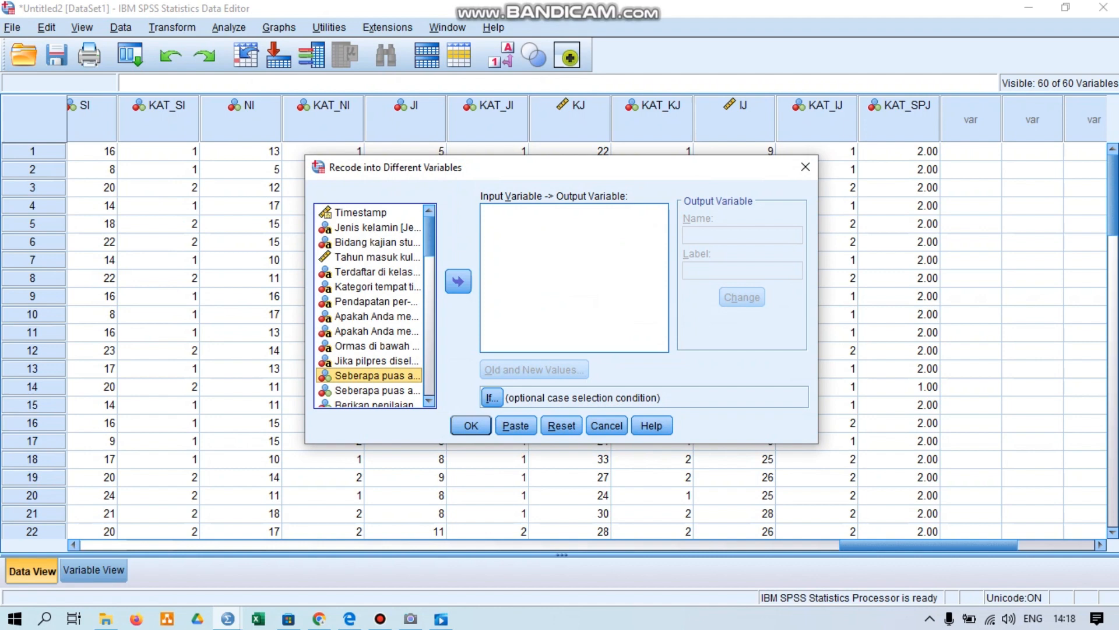
pyautogui.click(377, 391)
pyautogui.click(458, 281)
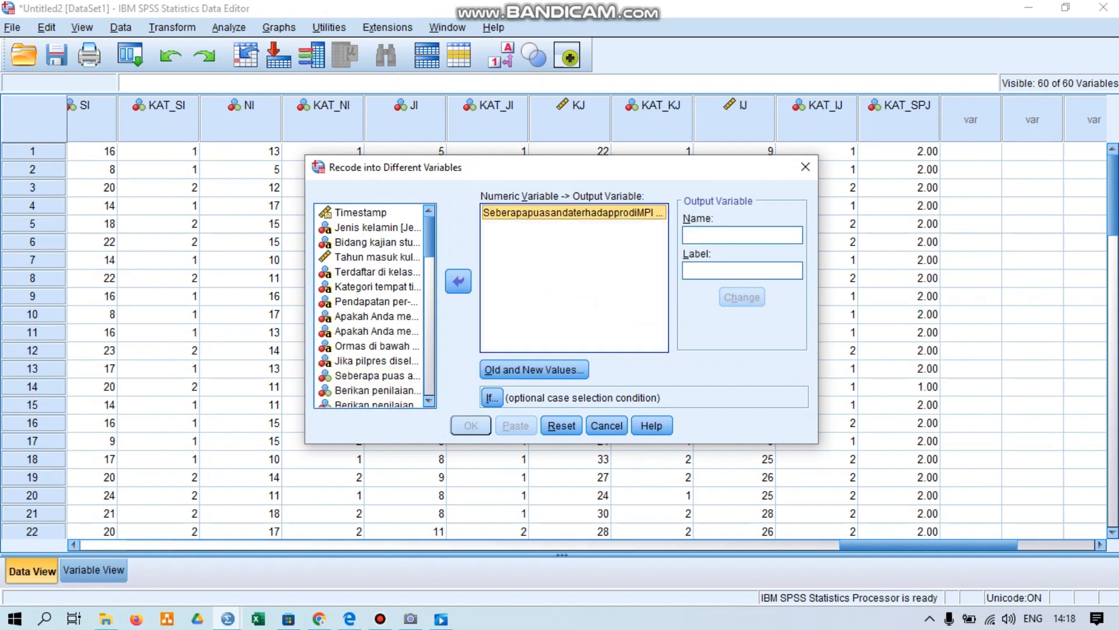
# Step: Name the output variable KAT_SPMPI and label it KATEGORI KEPUASAN PADA MPI
pyautogui.click(742, 235)
pyautogui.write('K')
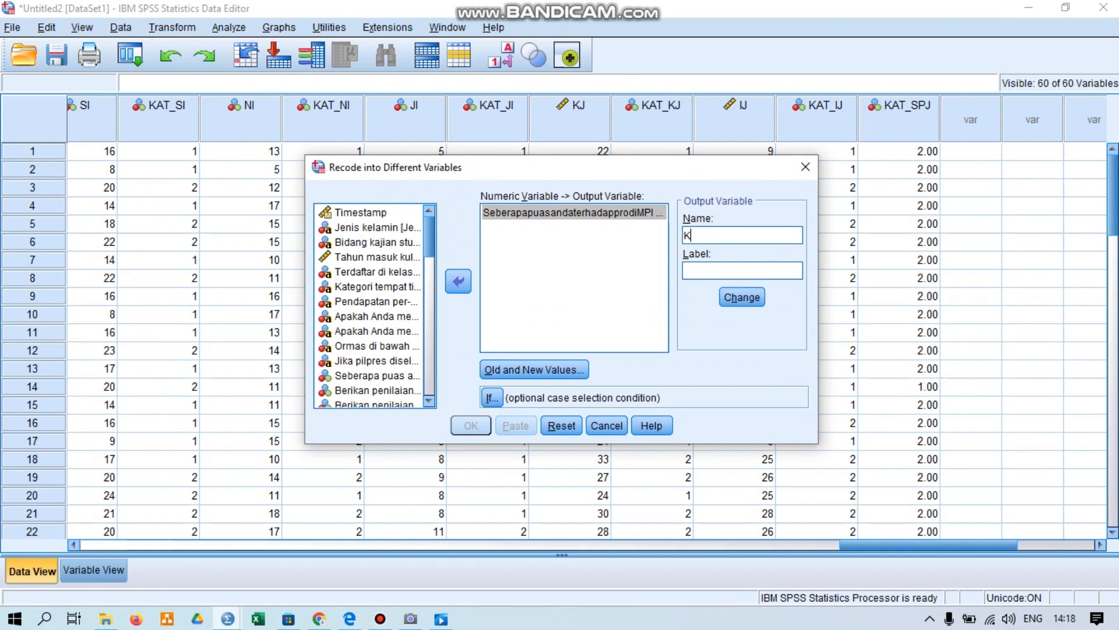
pyautogui.write('AT_SPMPI')
pyautogui.press('Tab')
pyautogui.write('KATEGORI ')
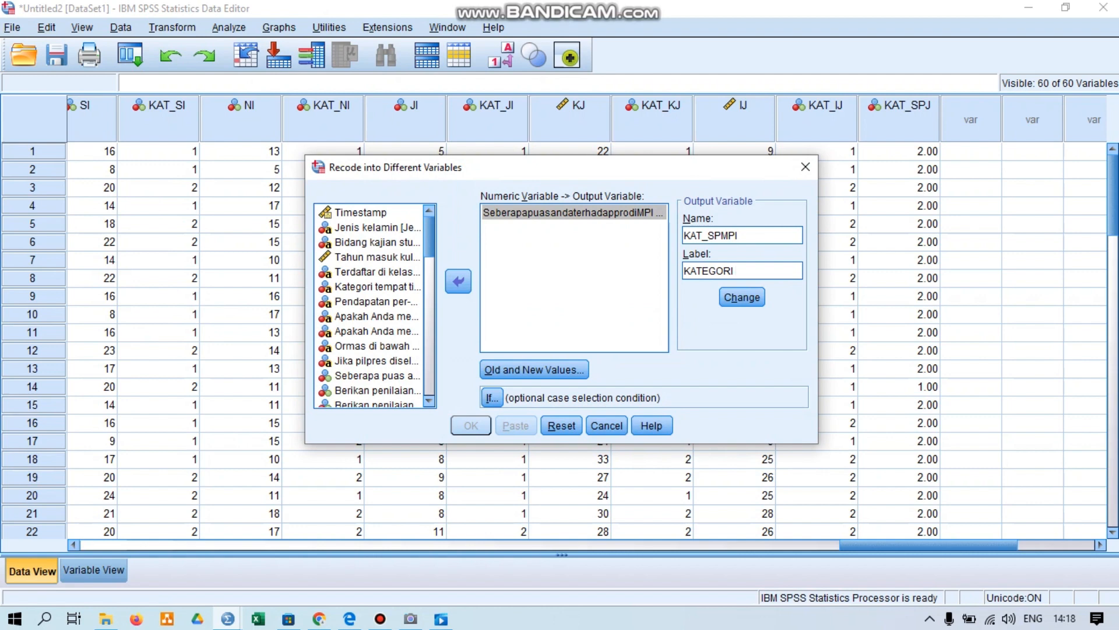
pyautogui.write('KEPUASAN PA')
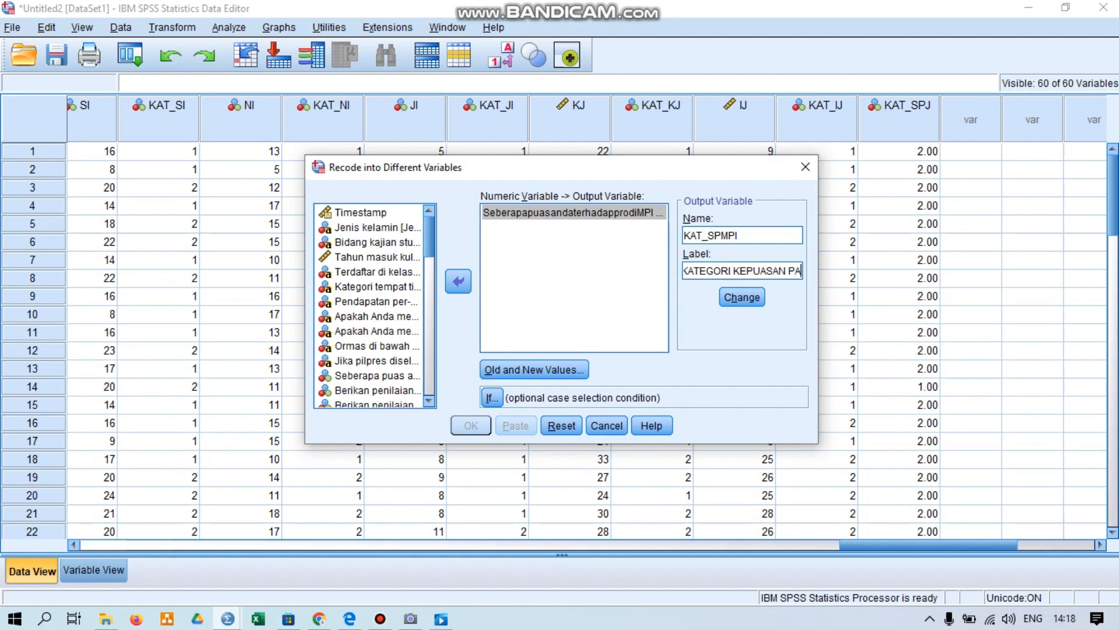
pyautogui.write('DA MPI')
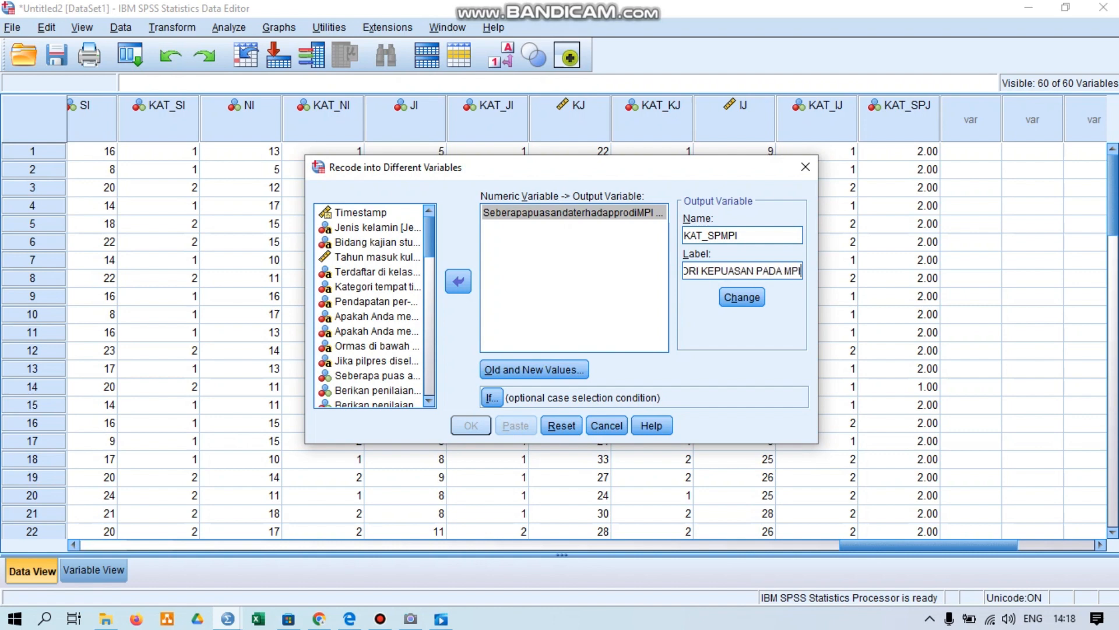
pyautogui.click(742, 296)
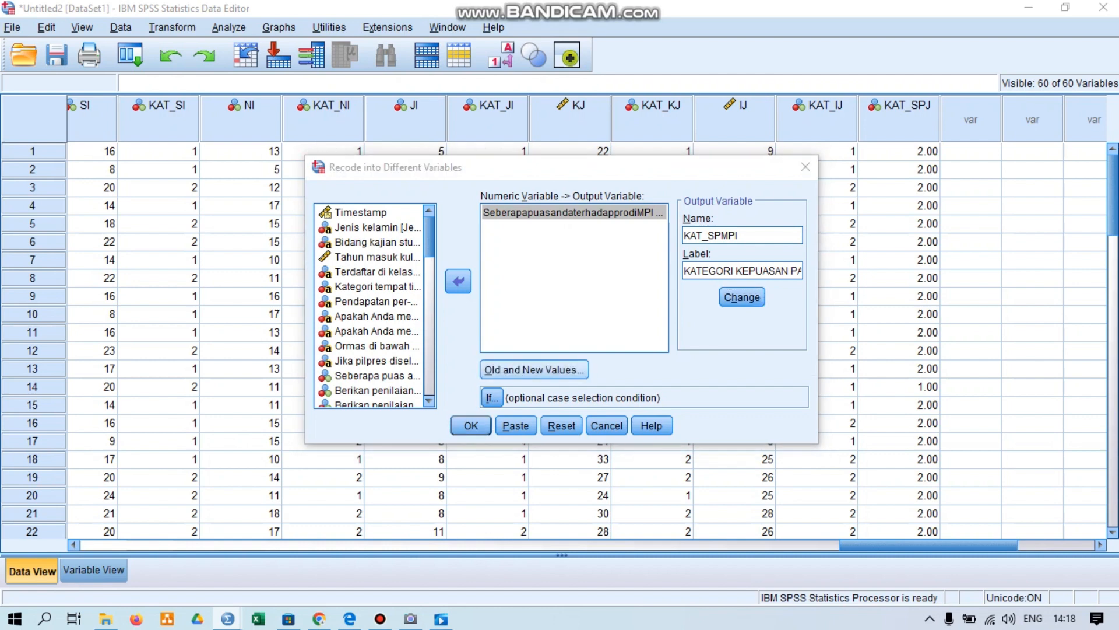
pyautogui.click(534, 369)
pyautogui.click(362, 285)
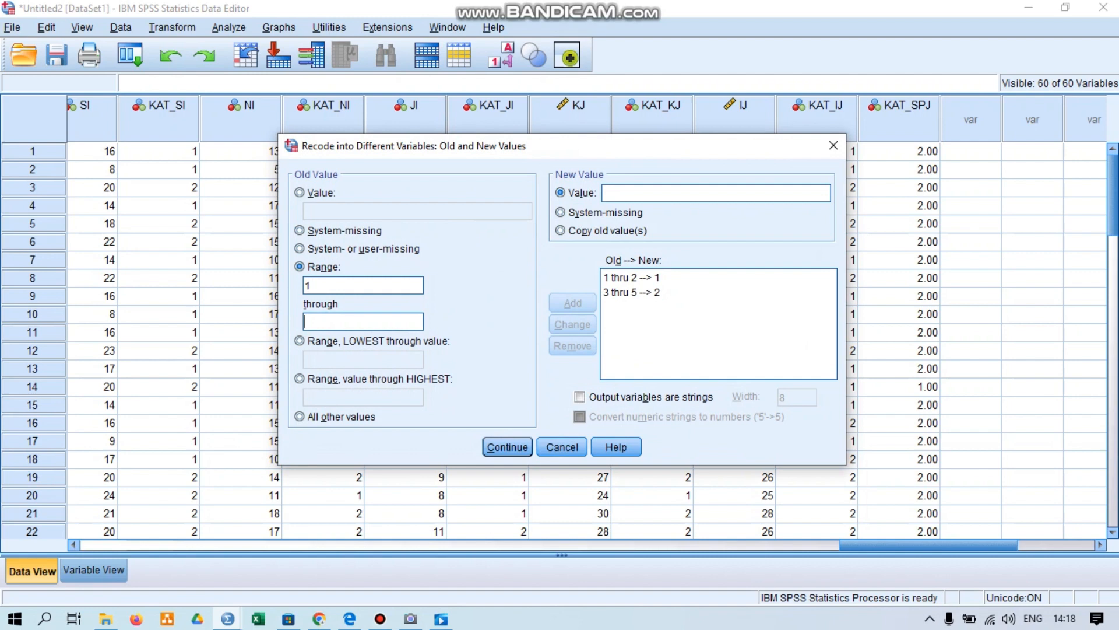
pyautogui.write('2')
pyautogui.write('1')
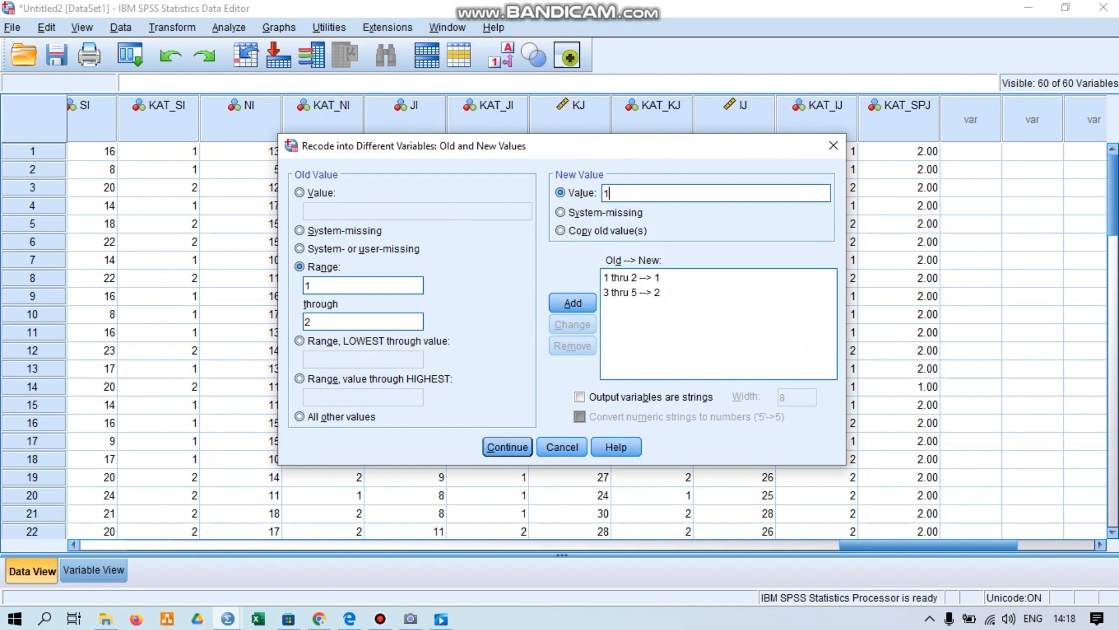
pyautogui.press('BackSpace')
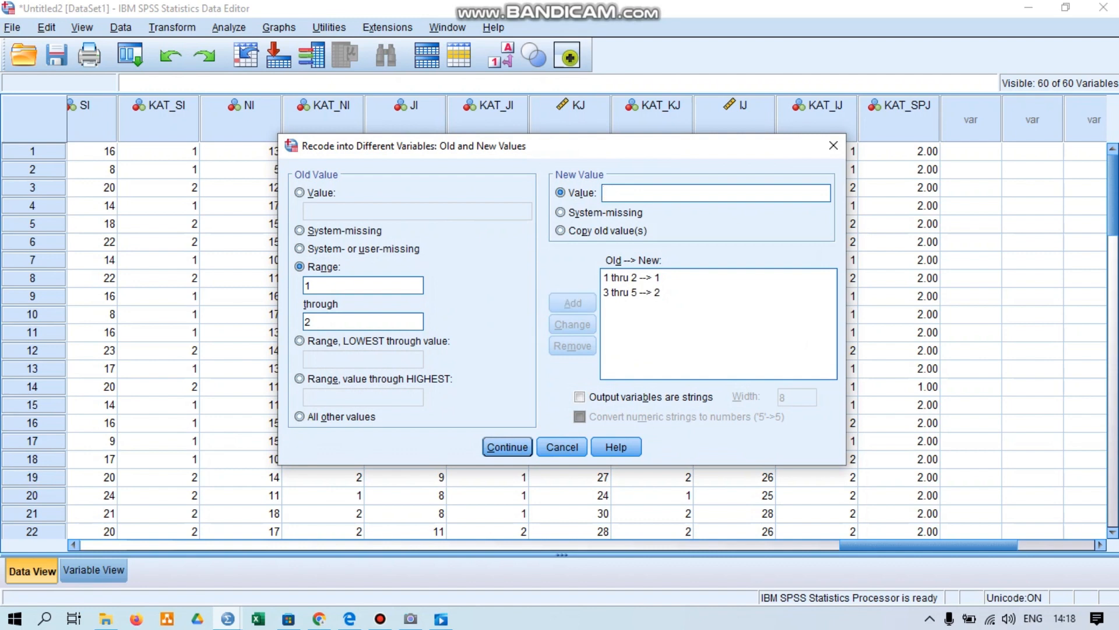
pyautogui.doubleClick(307, 322)
pyautogui.press('BackSpace')
pyautogui.hotkey('shift', 'Tab')
pyautogui.press('BackSpace')
pyautogui.write('3')
pyautogui.write('5')
pyautogui.click(606, 193)
pyautogui.write('2')
pyautogui.doubleClick(308, 322)
pyautogui.press('BackSpace')
pyautogui.doubleClick(308, 286)
pyautogui.press('BackSpace')
# Step: Accept the existing old and new value rules and run the recode into KAT_SPMPI
pyautogui.click(507, 447)
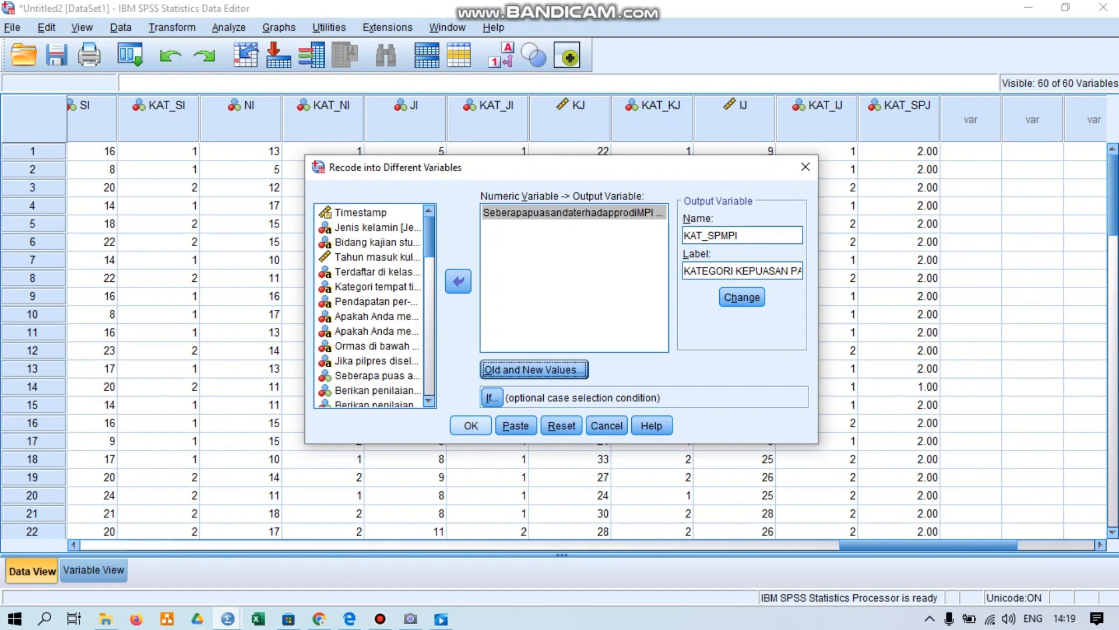
pyautogui.click(471, 425)
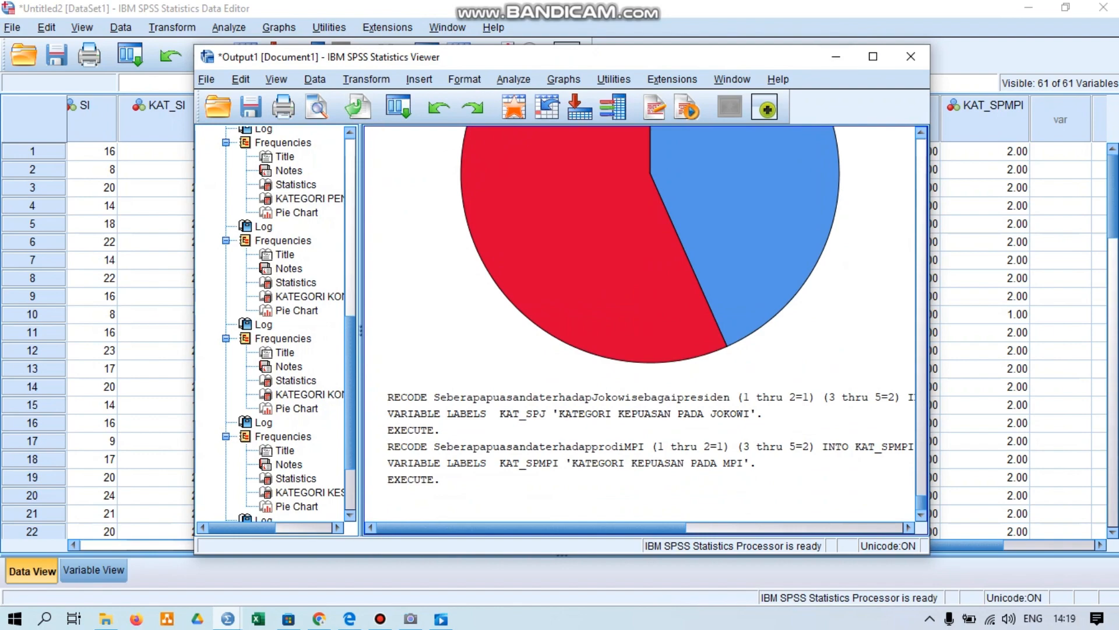
pyautogui.click(836, 56)
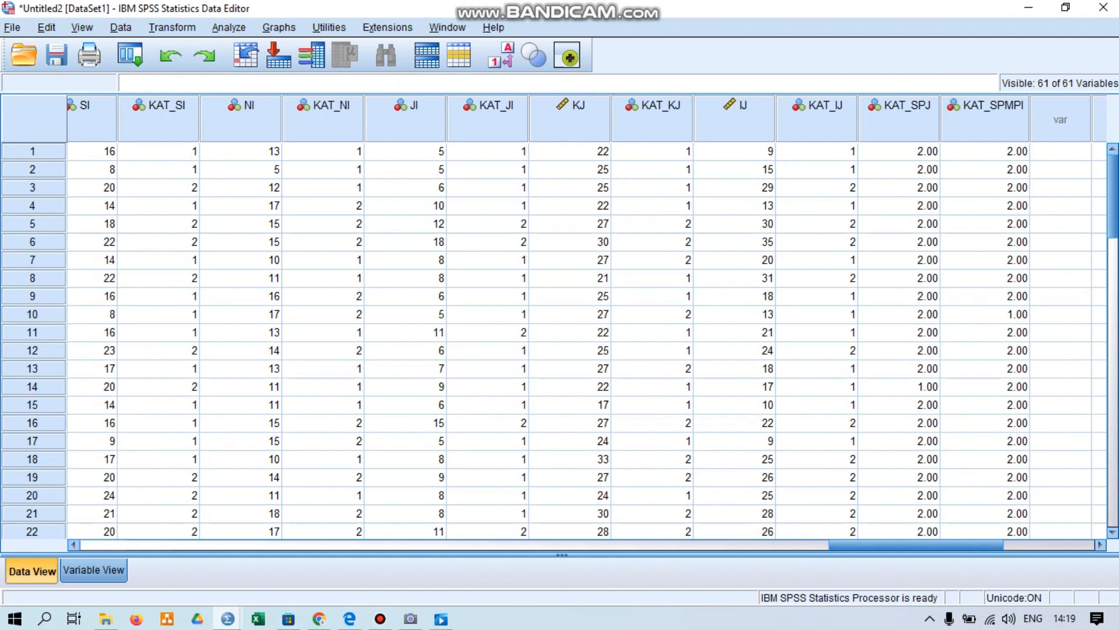
# Step: Set the decimals of KAT_SPJ and KAT_SPMPI to 0 in the variable definitions
pyautogui.click(93, 570)
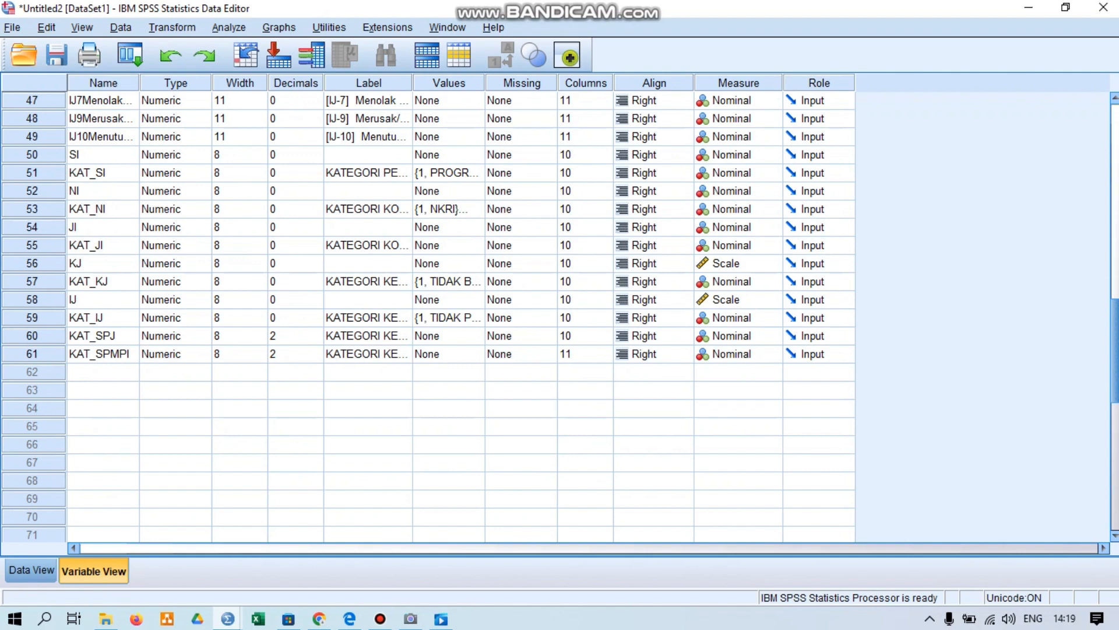
pyautogui.click(314, 337)
pyautogui.click(316, 340)
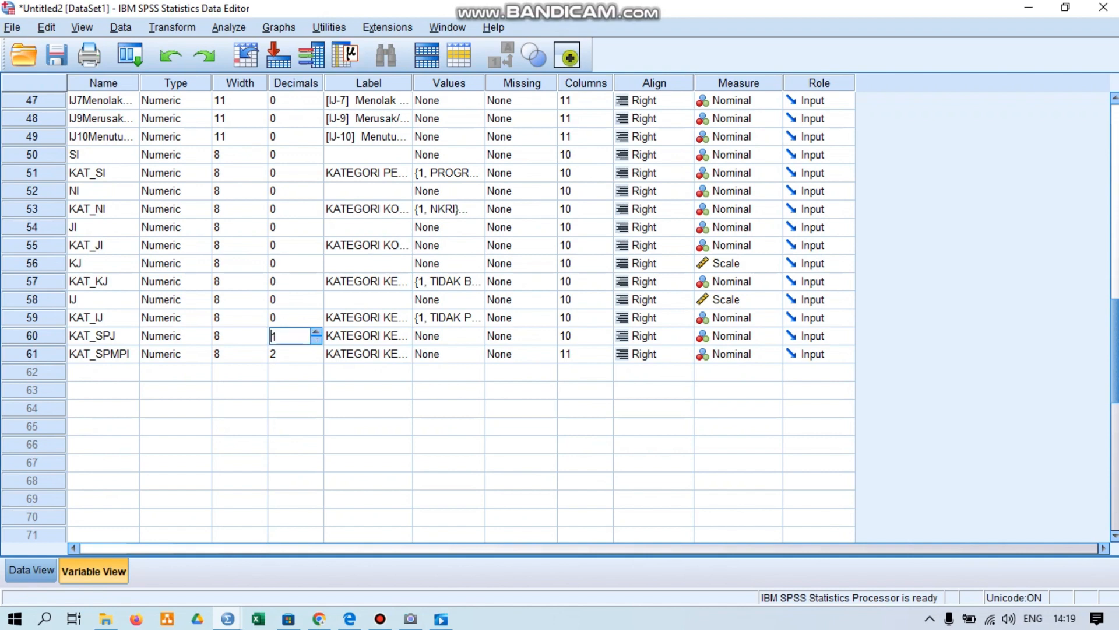
pyautogui.click(316, 340)
pyautogui.click(316, 356)
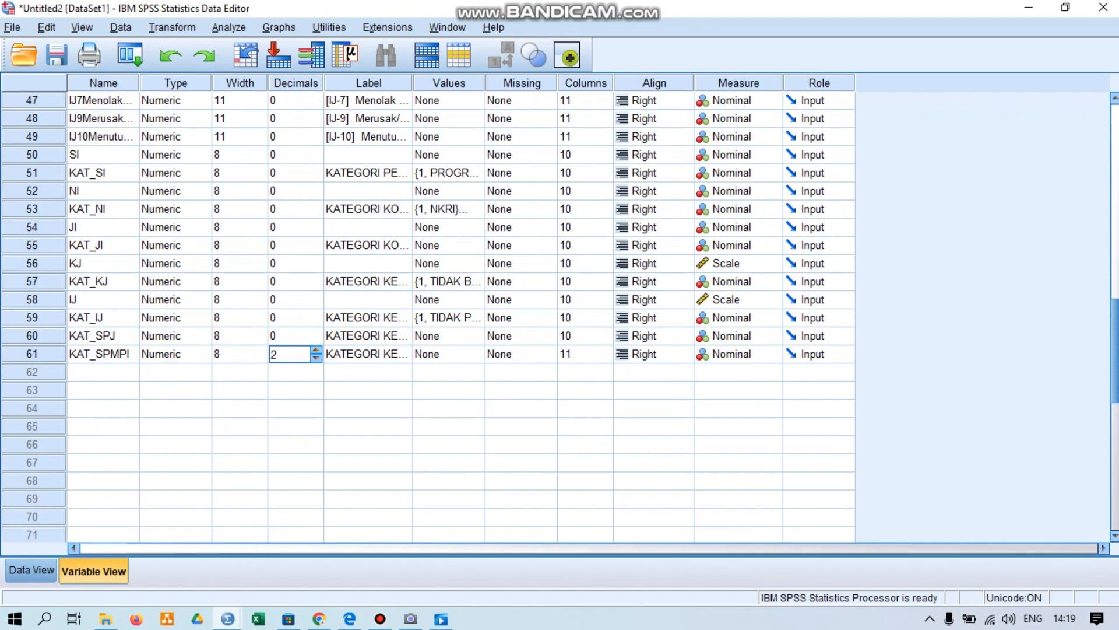
pyautogui.click(316, 358)
pyautogui.click(316, 358)
# Step: Define the value labels of KAT_SPJ as 1 = TIDAK PUAS and 2 = PUAS
pyautogui.click(449, 337)
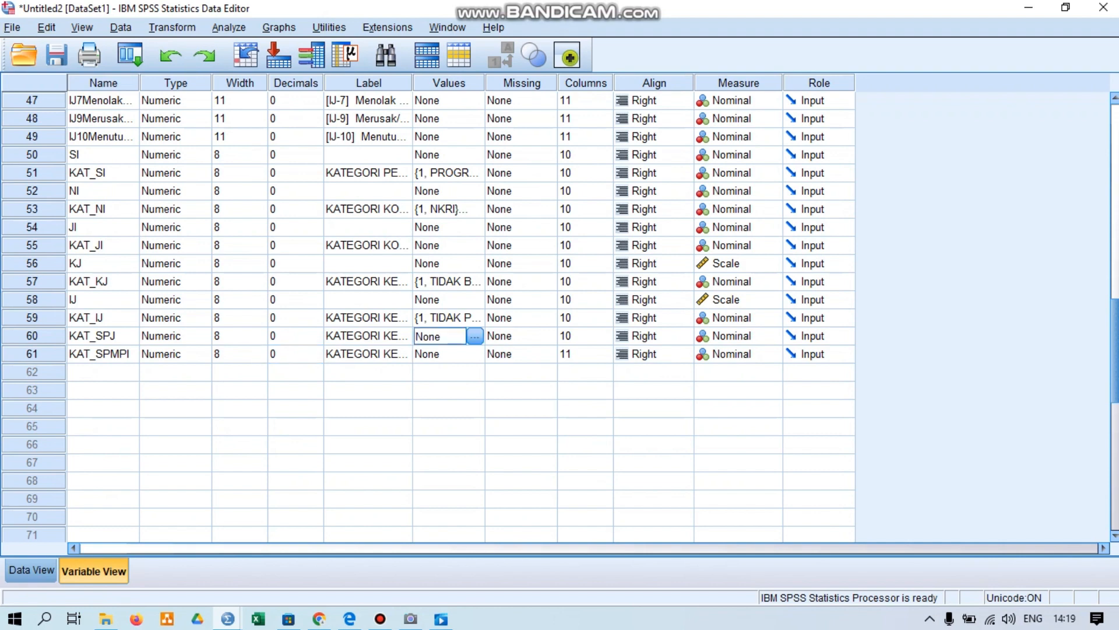
pyautogui.click(475, 336)
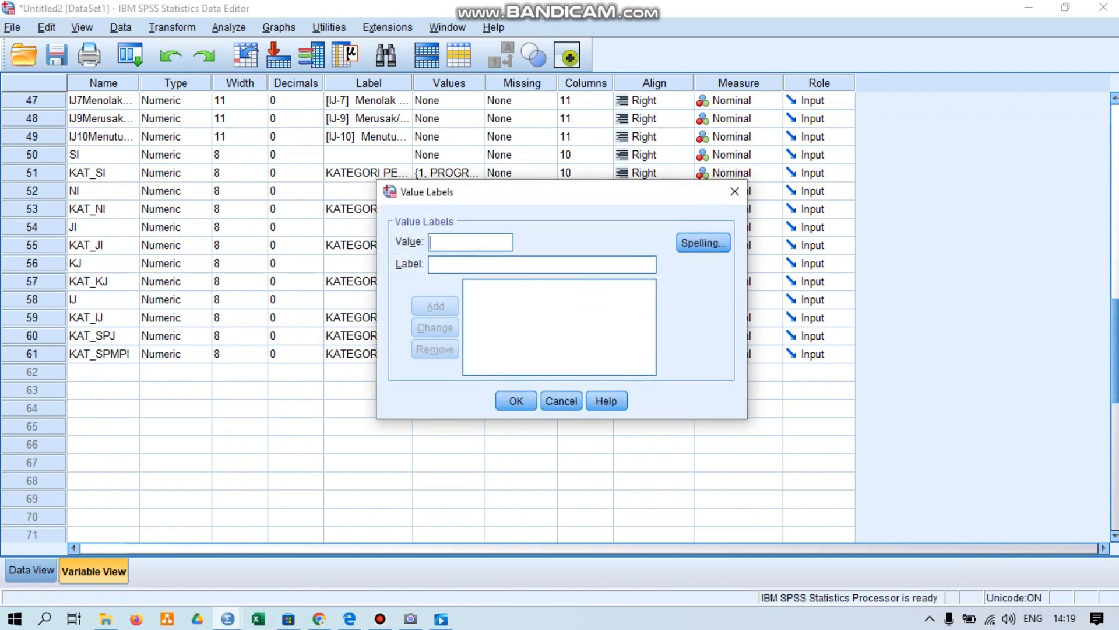
pyautogui.write('1')
pyautogui.press('Tab')
pyautogui.write('TIDAK ')
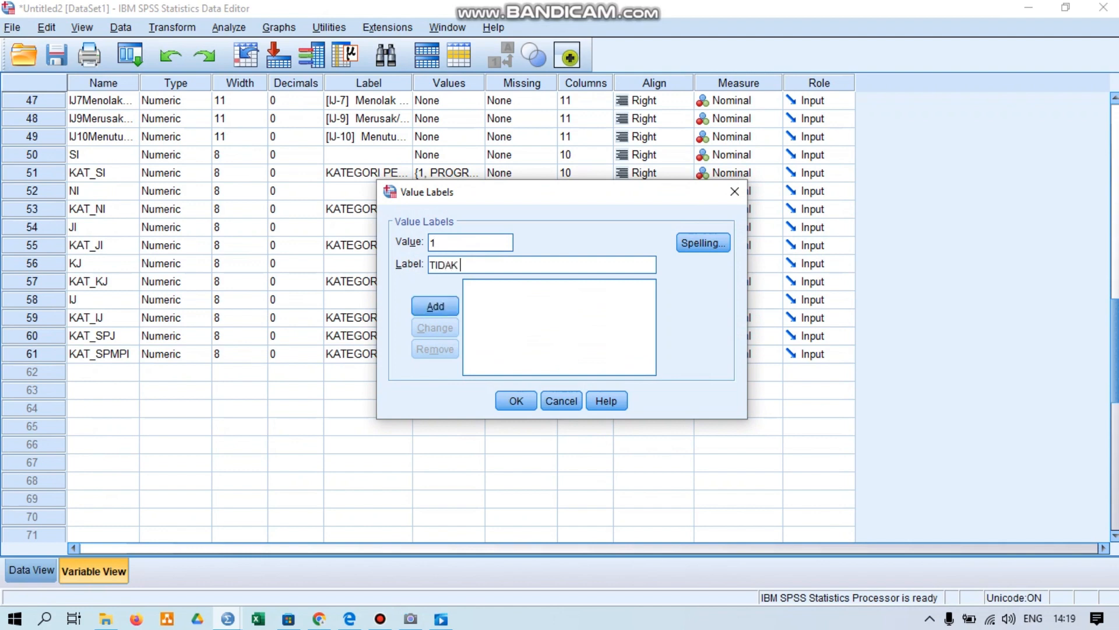
pyautogui.write('PUAS')
pyautogui.press('Return')
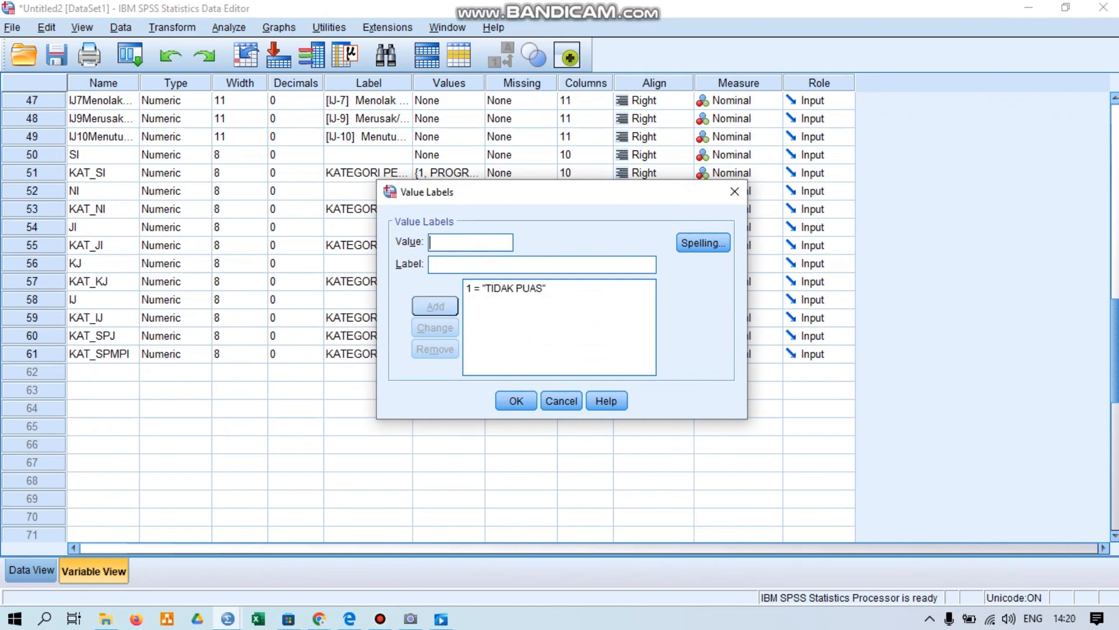
pyautogui.write('2')
pyautogui.write('PU')
pyautogui.write('AS')
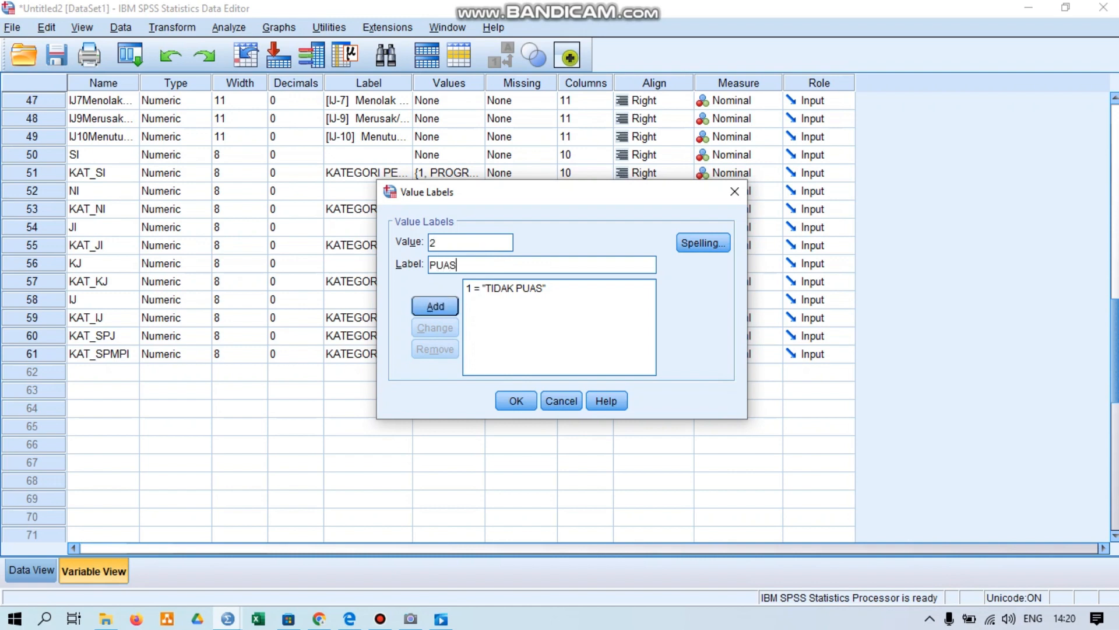
pyautogui.press('Return')
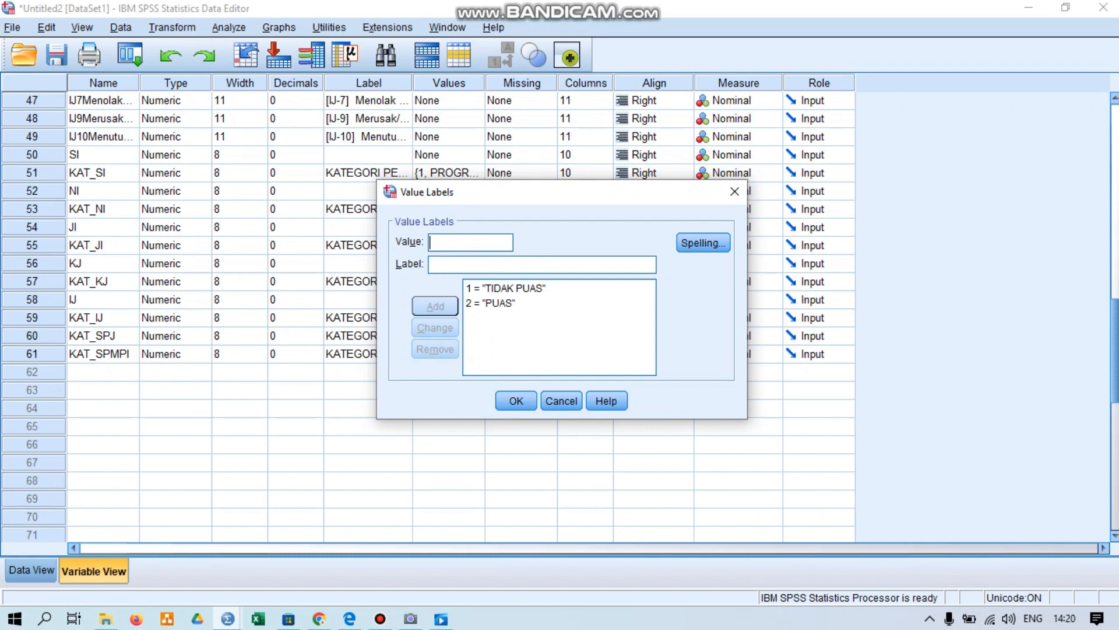
pyautogui.click(516, 401)
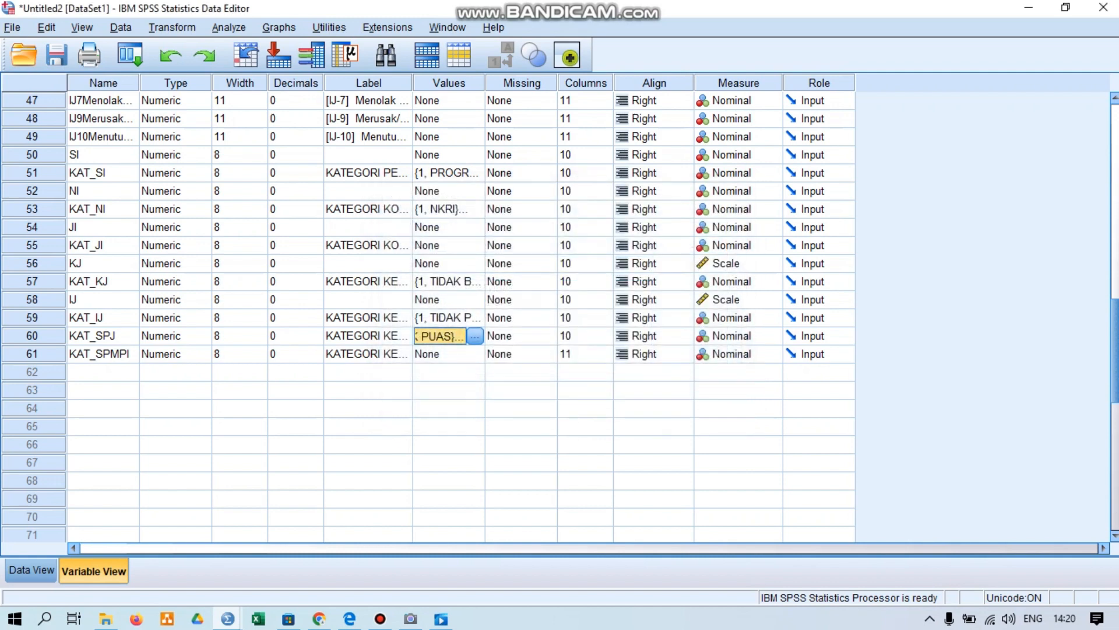
# Step: Define the value labels of KAT_SPMPI as 1 = TIDAK PUAS and 2 = PUAS
pyautogui.click(475, 353)
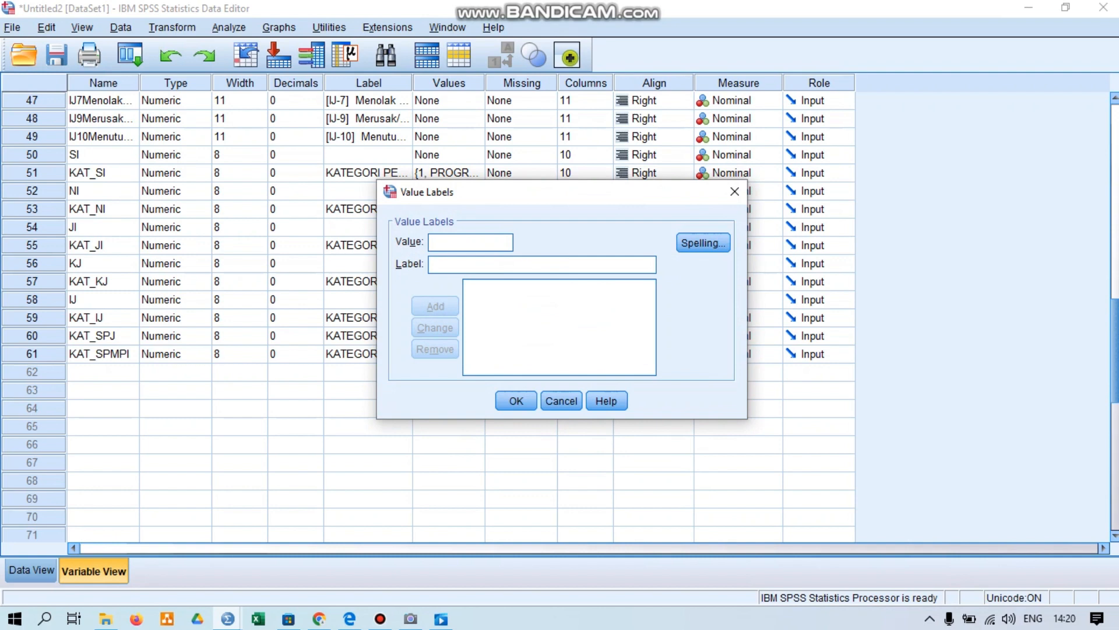
pyautogui.write('1')
pyautogui.press('Tab')
pyautogui.write('TIDAK')
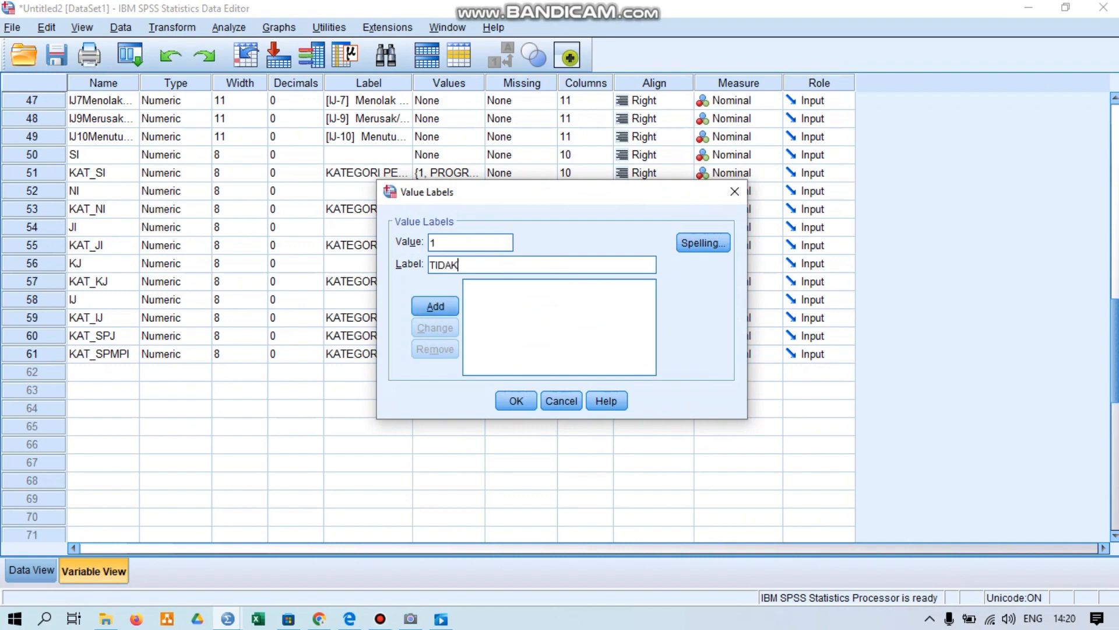
pyautogui.write(' PUAS')
pyautogui.press('Return')
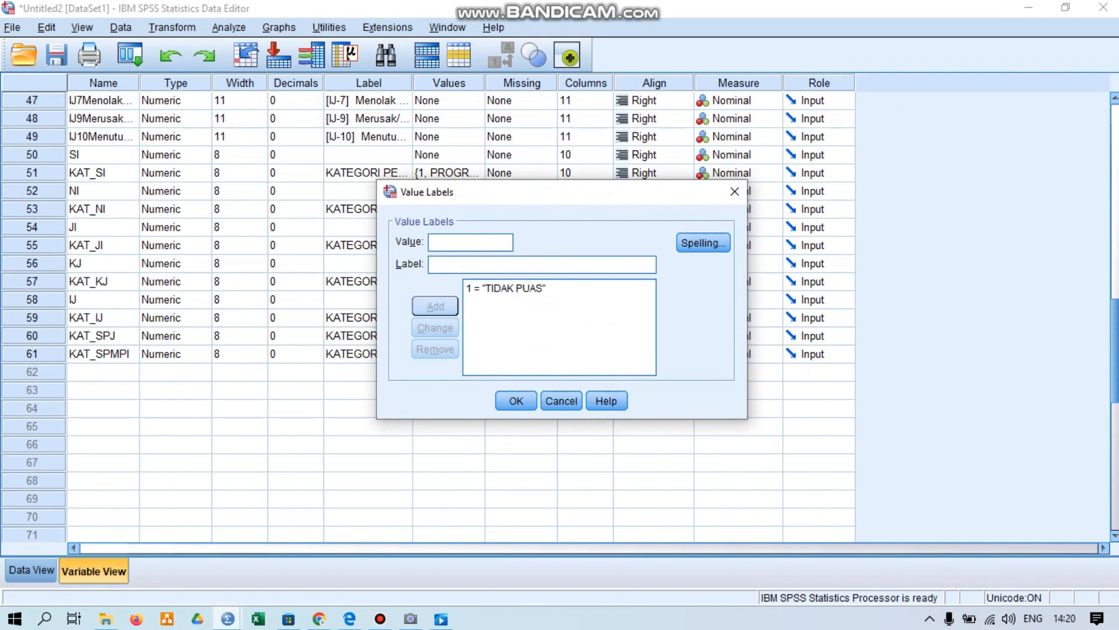
pyautogui.write('2')
pyautogui.press('Tab')
pyautogui.write('PUAS')
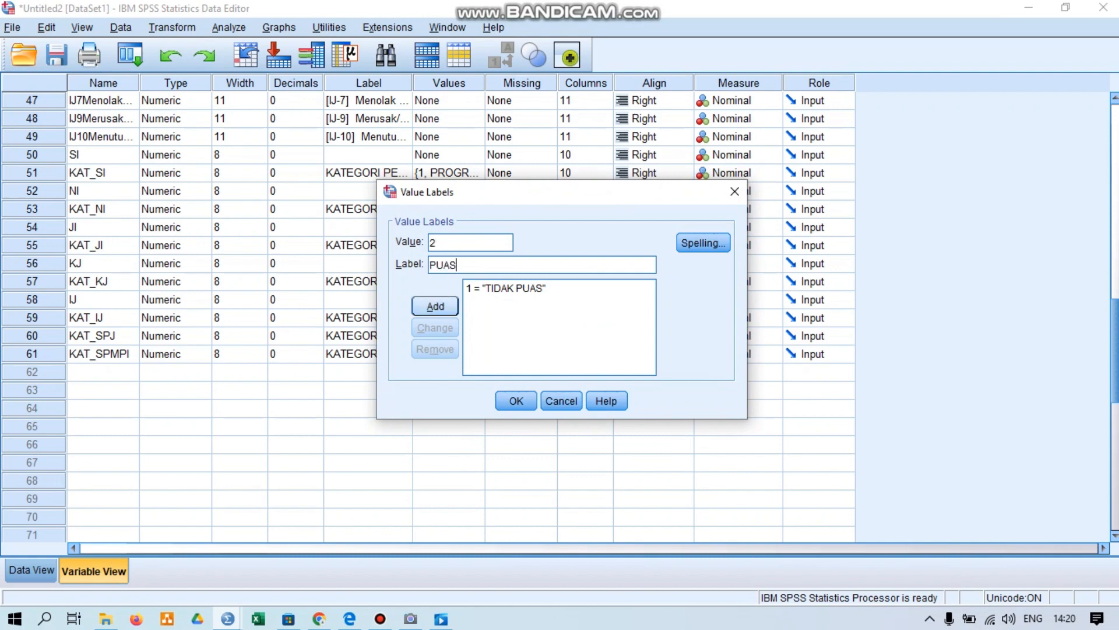
pyautogui.press('Return')
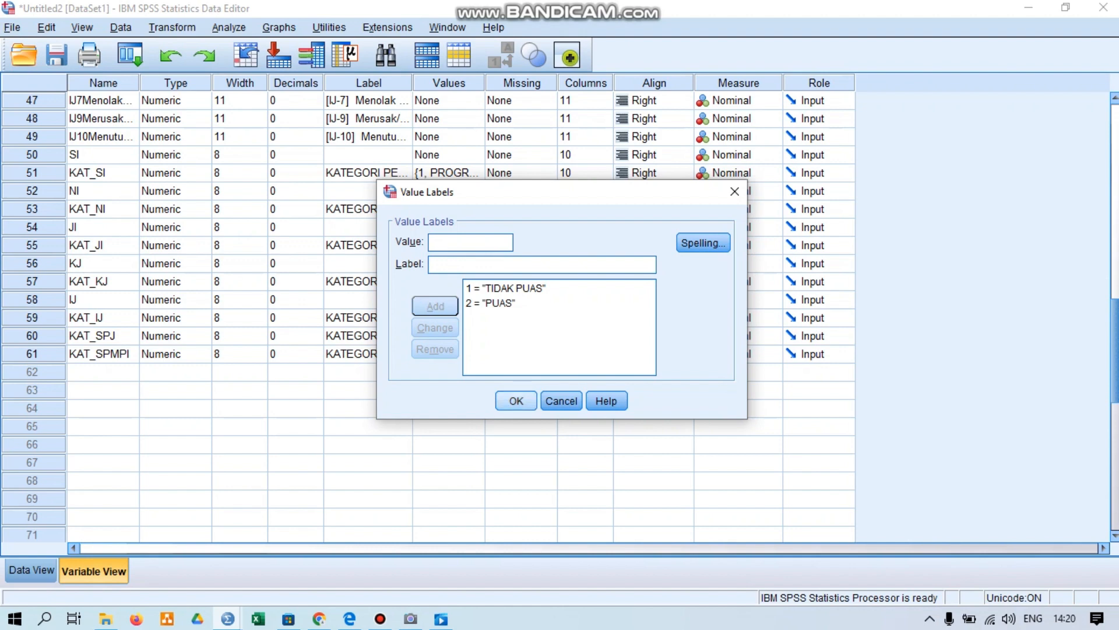
pyautogui.press('Return')
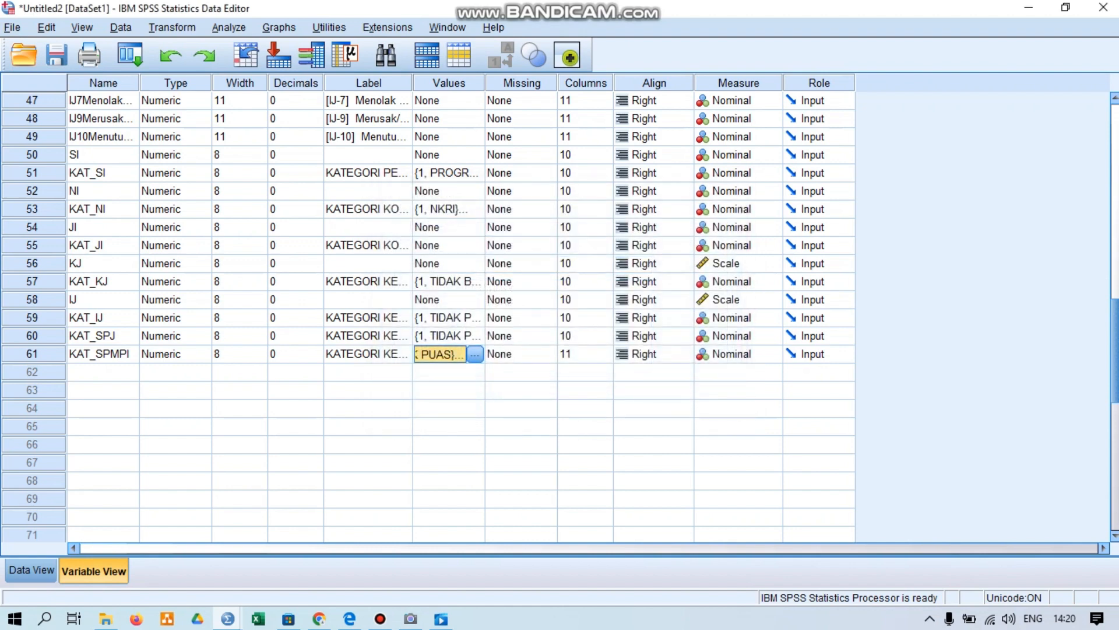
# Step: Start a Crosstabs analysis from the data view and remove the existing row, column and layer variables
pyautogui.click(32, 571)
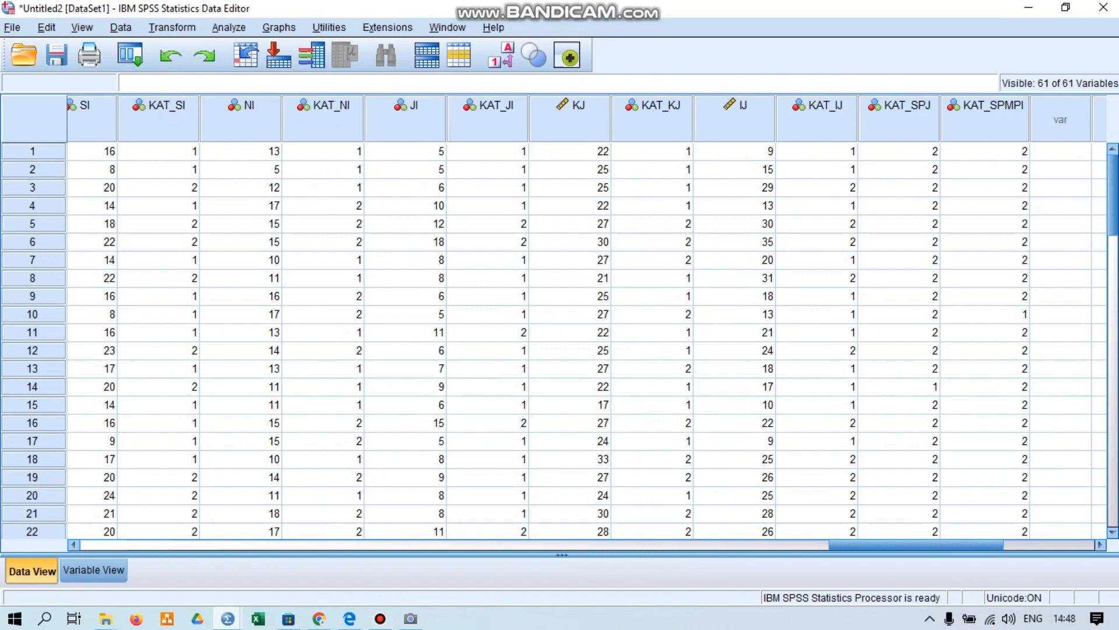
pyautogui.click(228, 27)
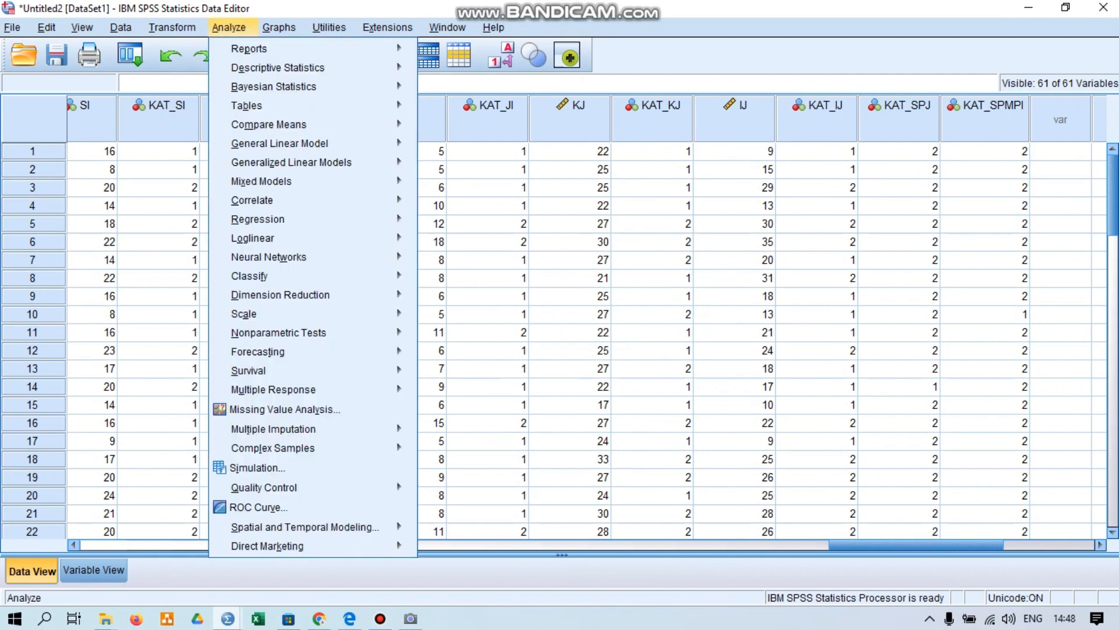
pyautogui.moveTo(278, 68)
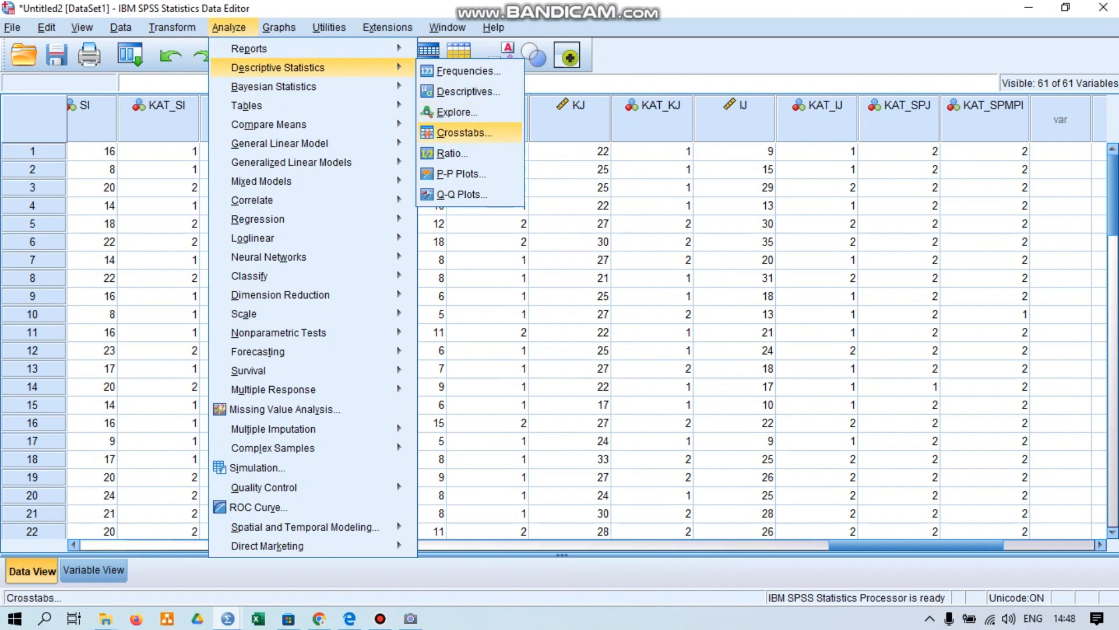
pyautogui.click(464, 133)
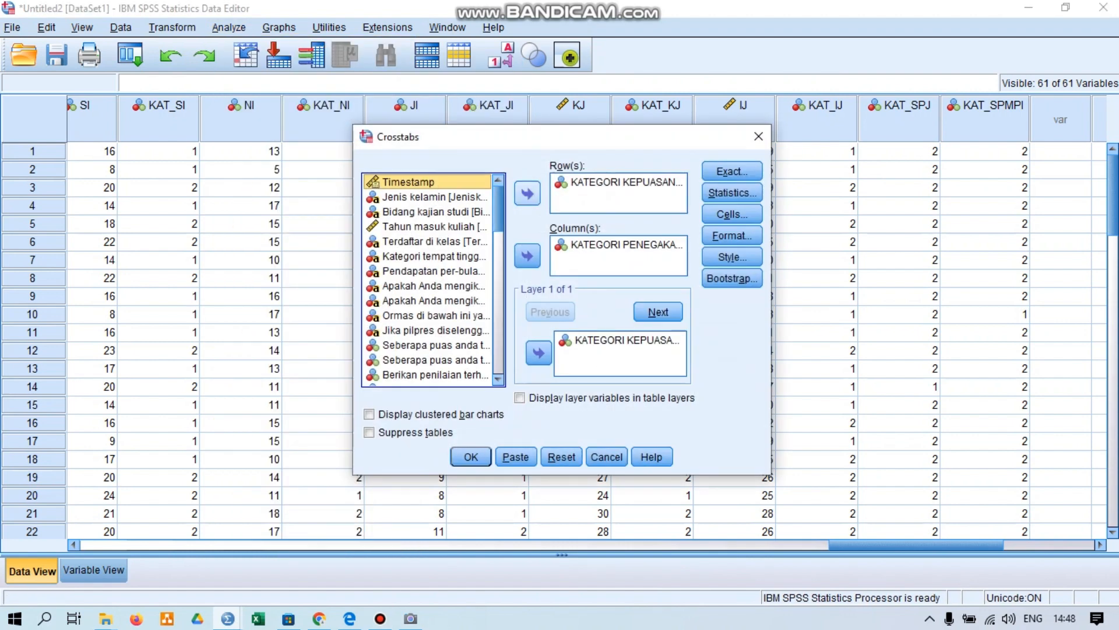
pyautogui.click(619, 182)
pyautogui.click(528, 194)
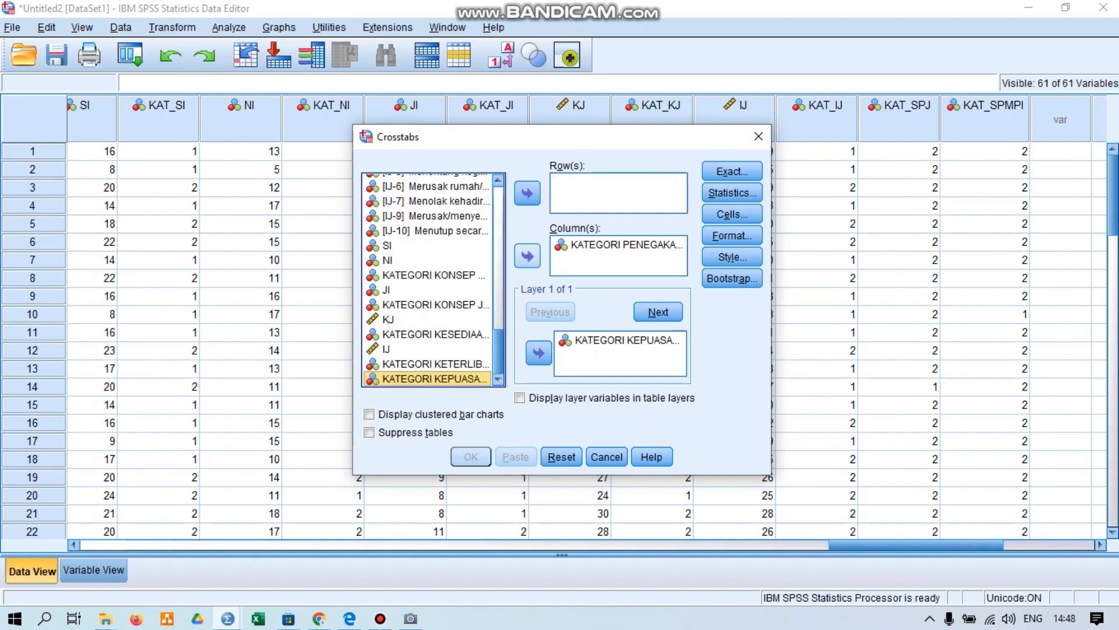
pyautogui.click(619, 244)
pyautogui.click(527, 255)
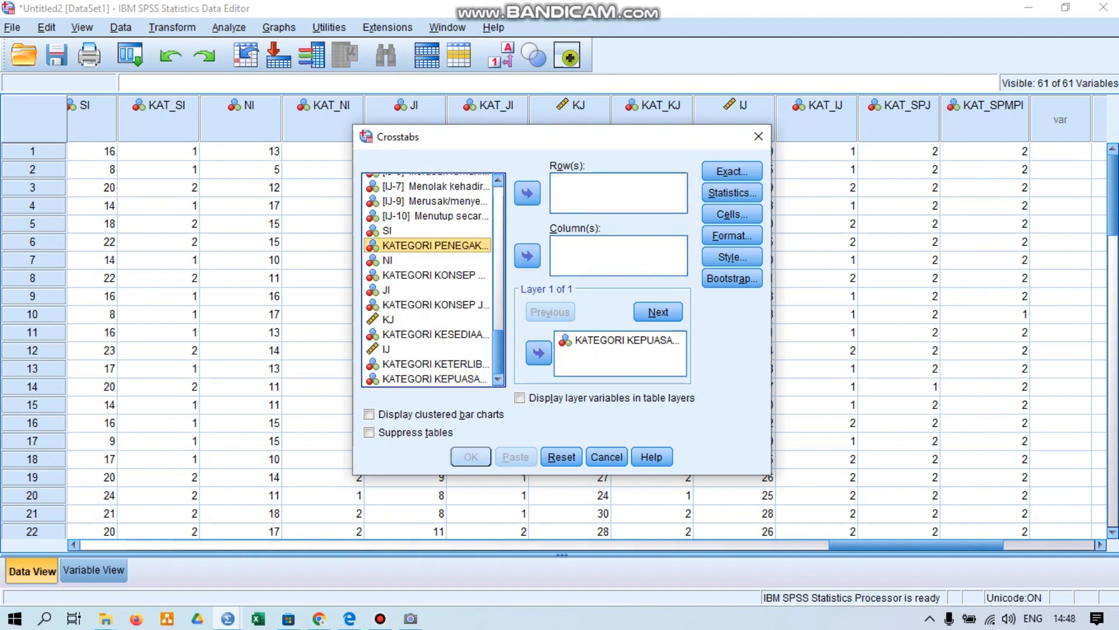
pyautogui.click(621, 340)
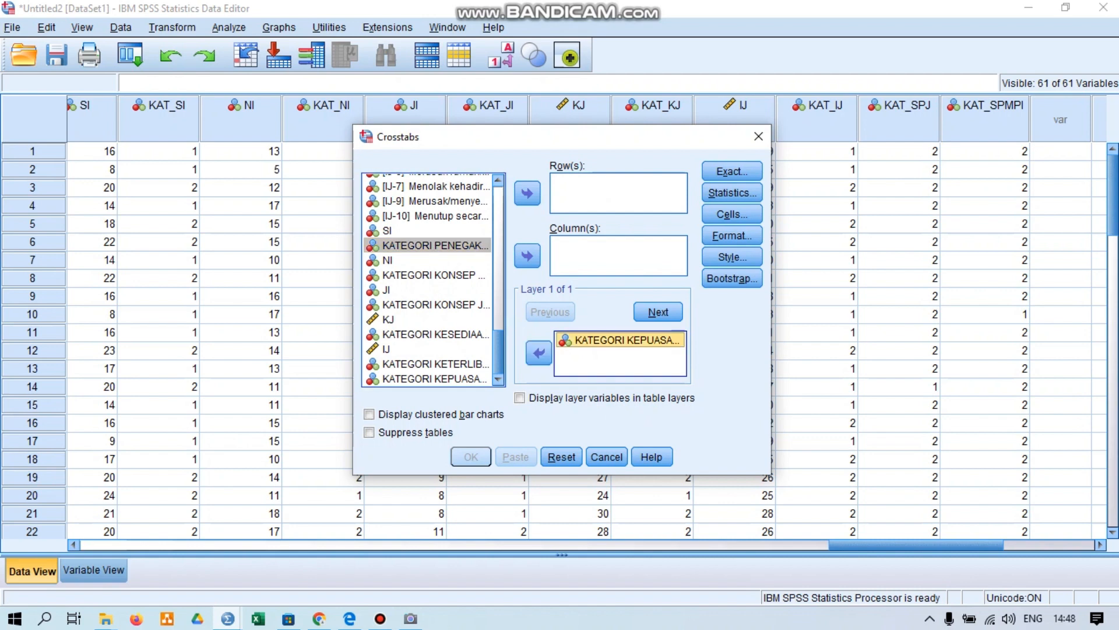
pyautogui.click(539, 353)
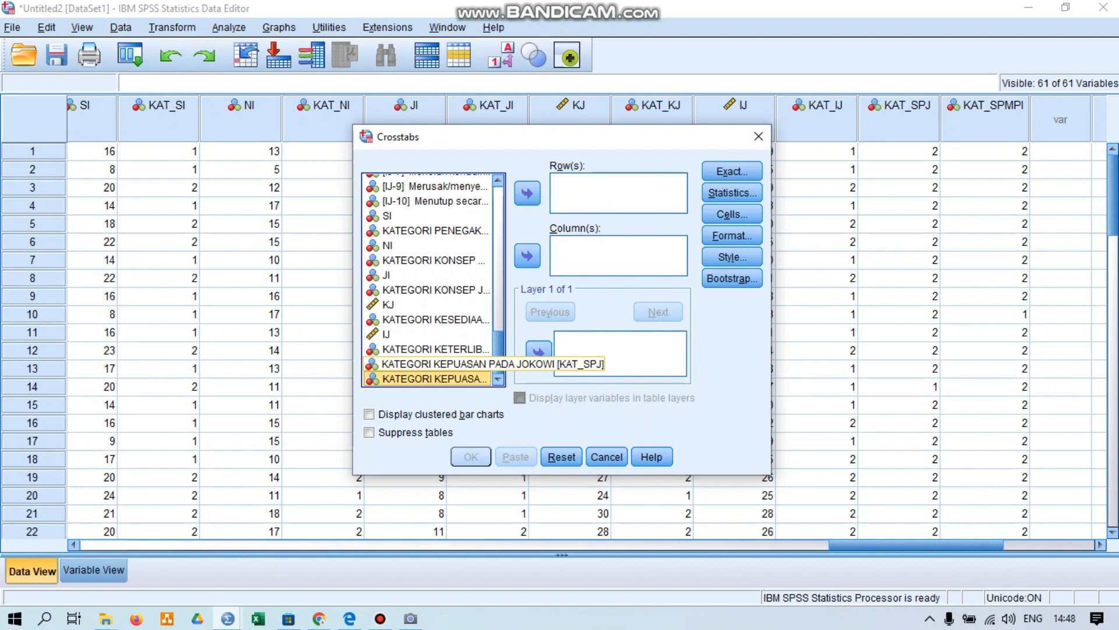
# Step: Assign KATEGORI KEPUASAN PADA JOKOWI as the row variable and KATEGORI PENEGAKAN SYARIAH ISLAM as the column variable of the crosstab
pyautogui.click(435, 364)
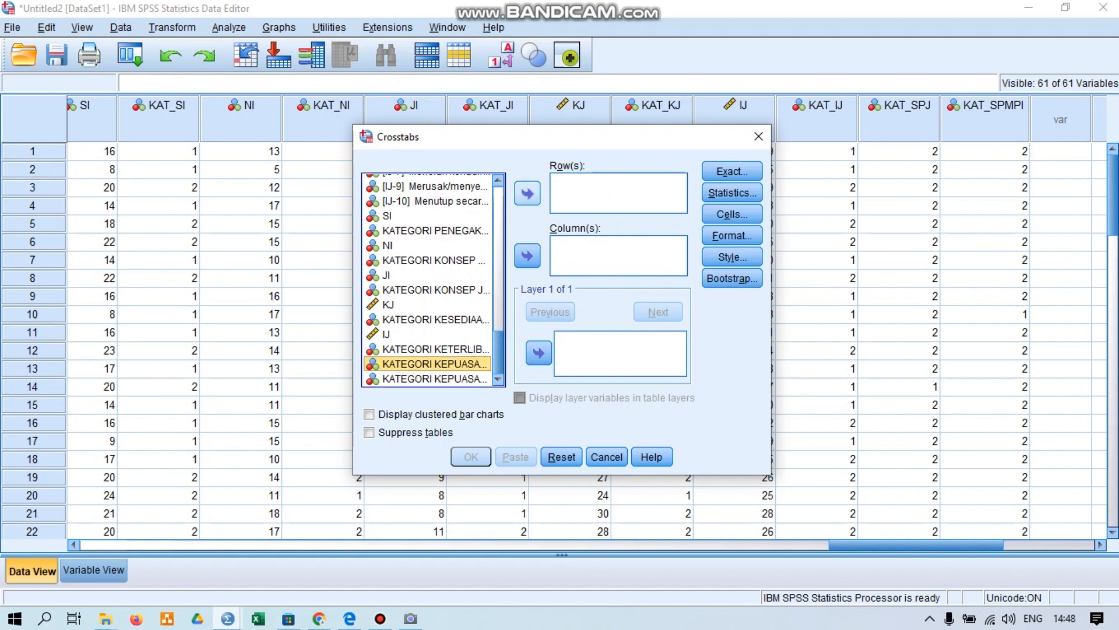
pyautogui.click(527, 193)
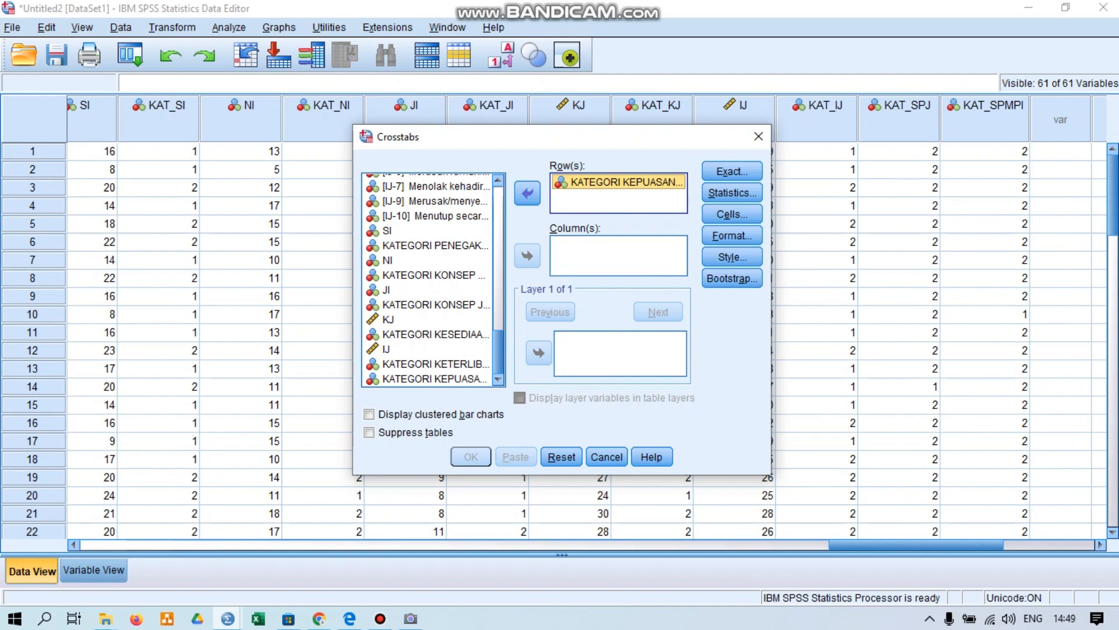
pyautogui.click(434, 245)
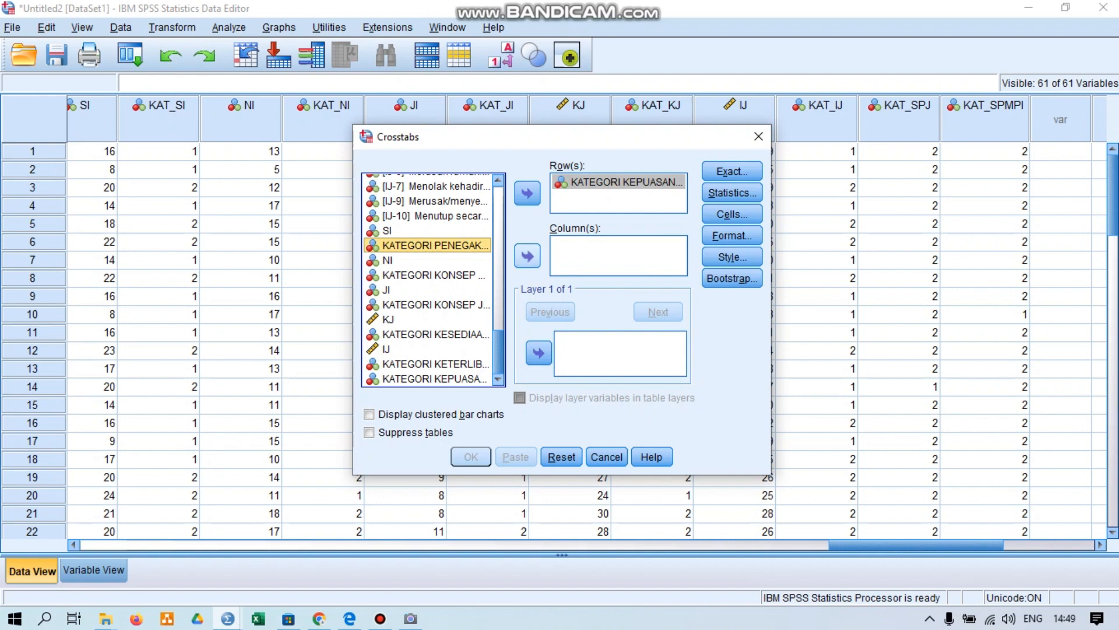
pyautogui.click(527, 256)
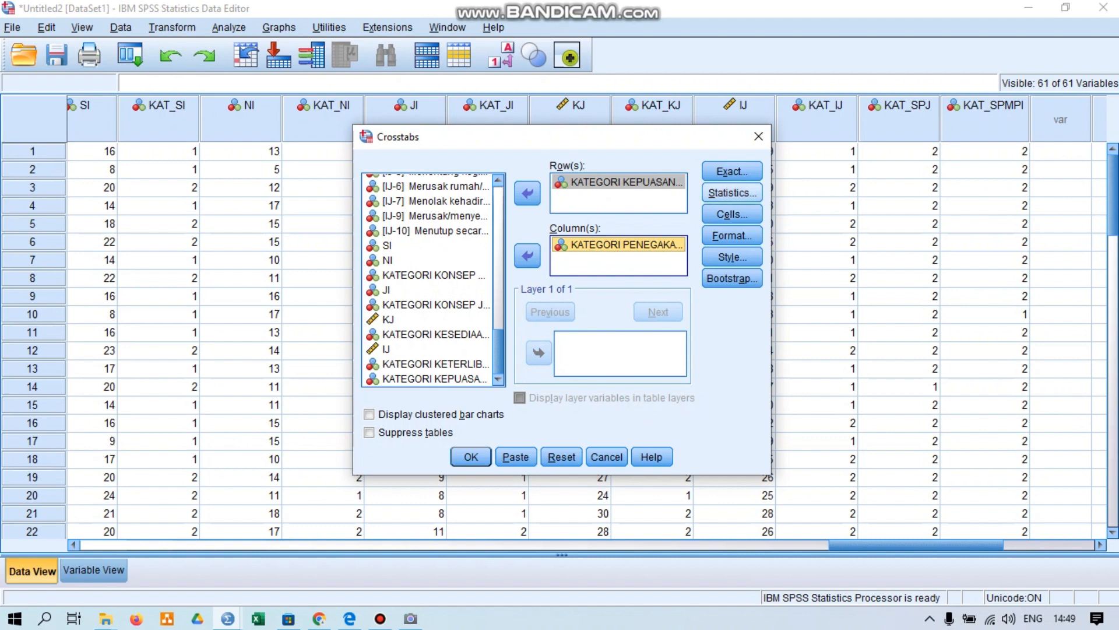
# Step: Run the crosstab with the Chi-square statistic, observed counts and row percentages, and examine the resulting Chi-Square Tests table
pyautogui.click(732, 193)
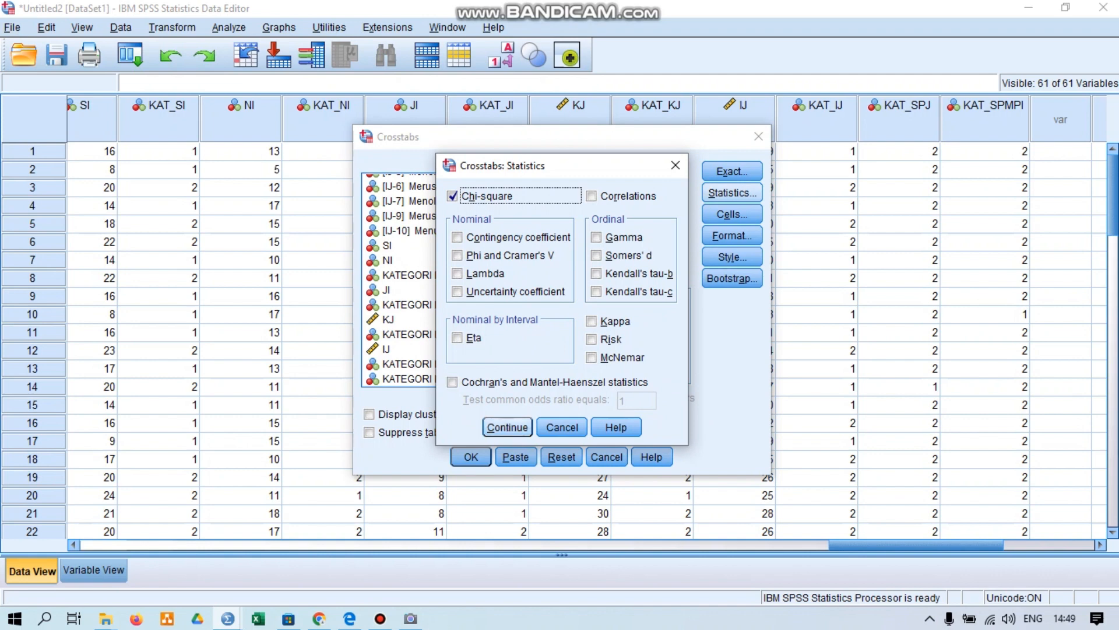
pyautogui.click(507, 426)
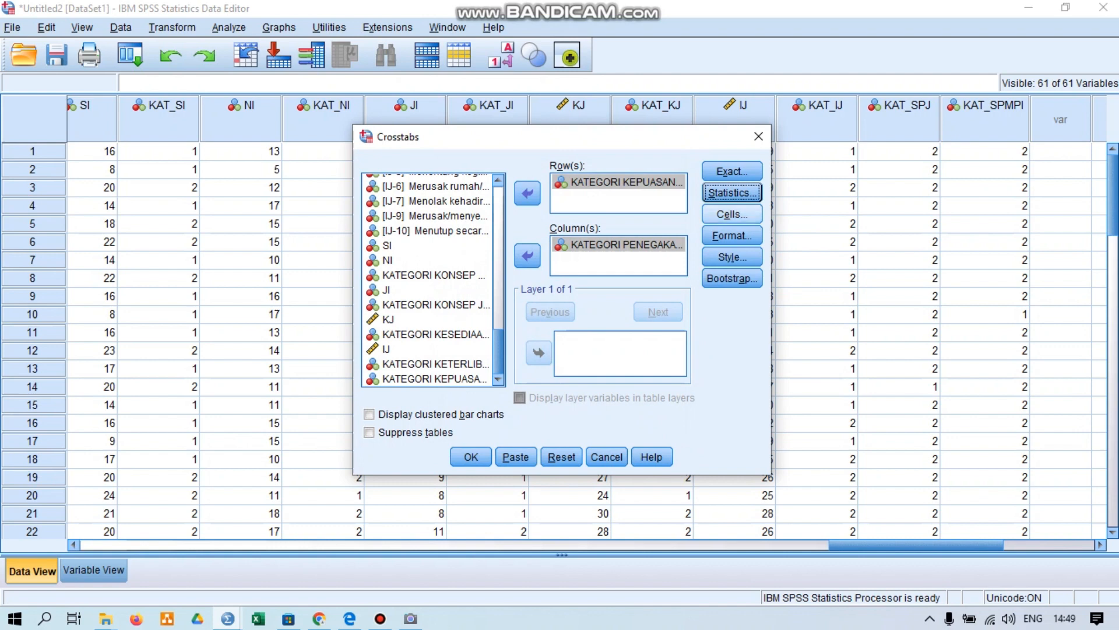
pyautogui.click(732, 214)
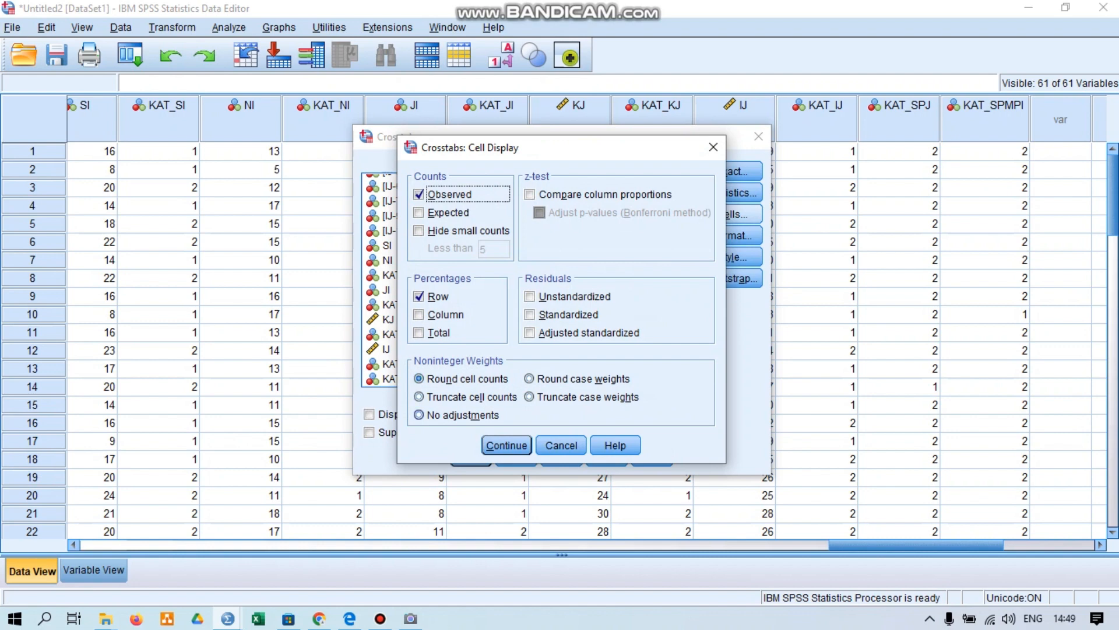
pyautogui.click(506, 445)
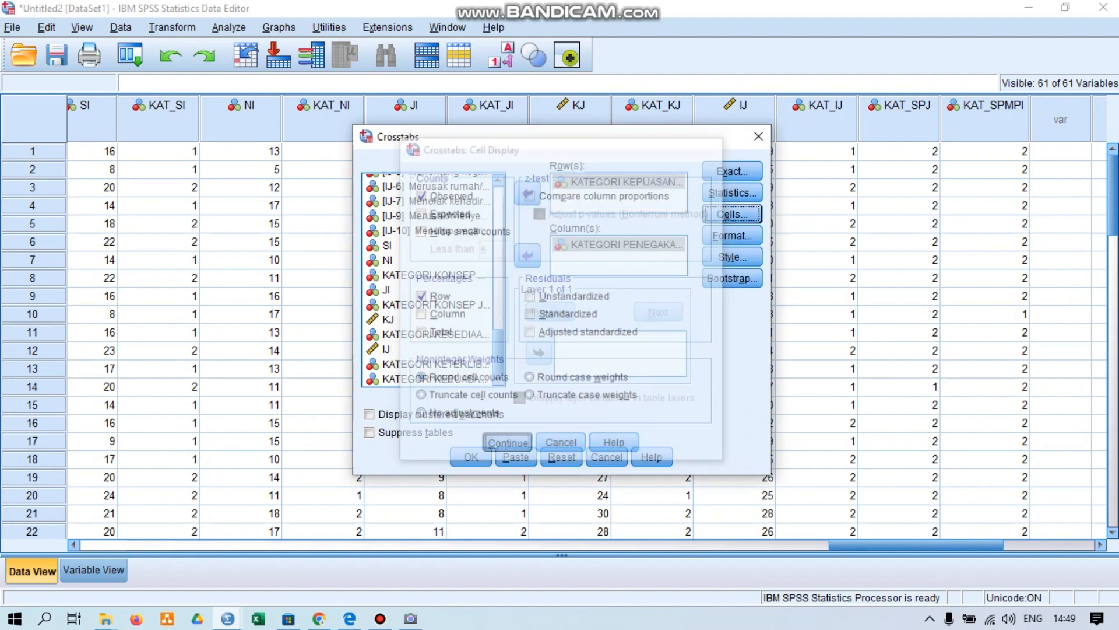
pyautogui.click(471, 456)
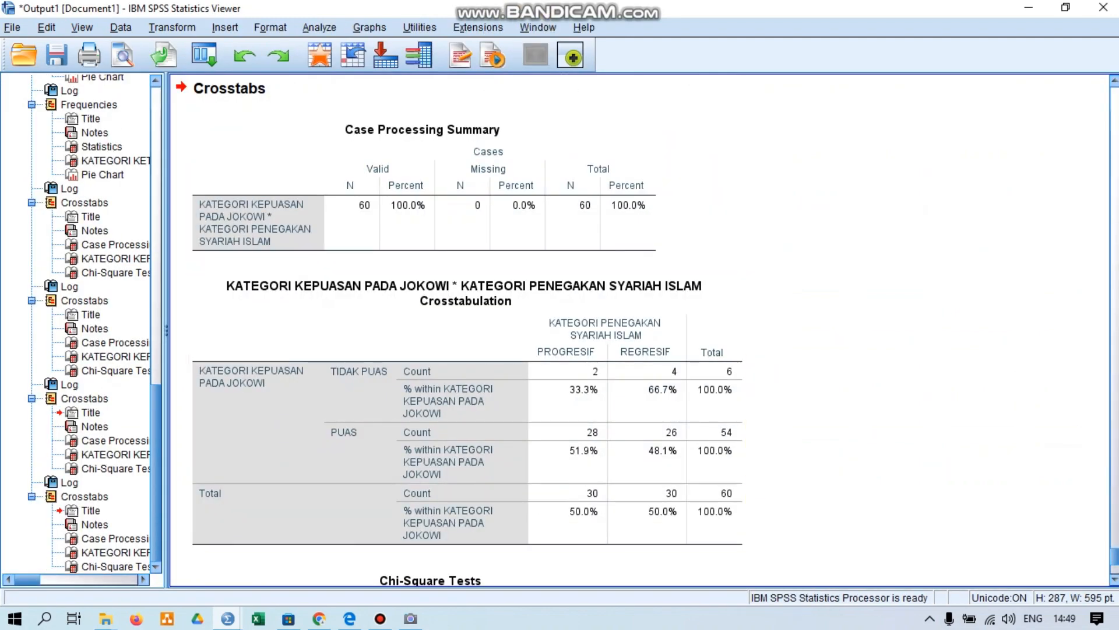
pyautogui.scroll(-6, 639, 330)
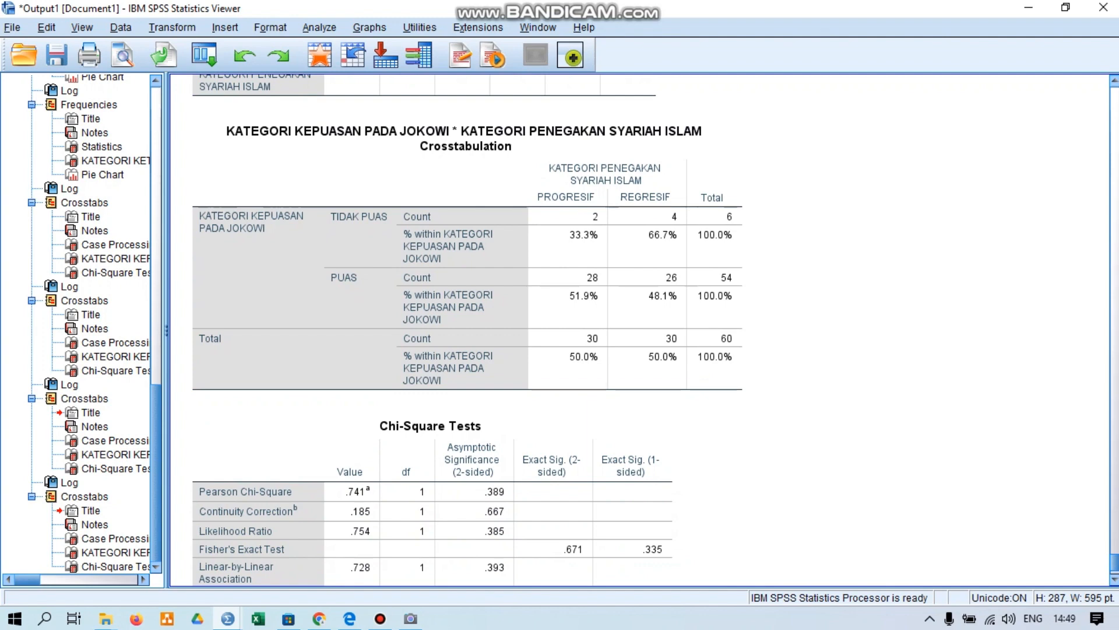
pyautogui.click(658, 335)
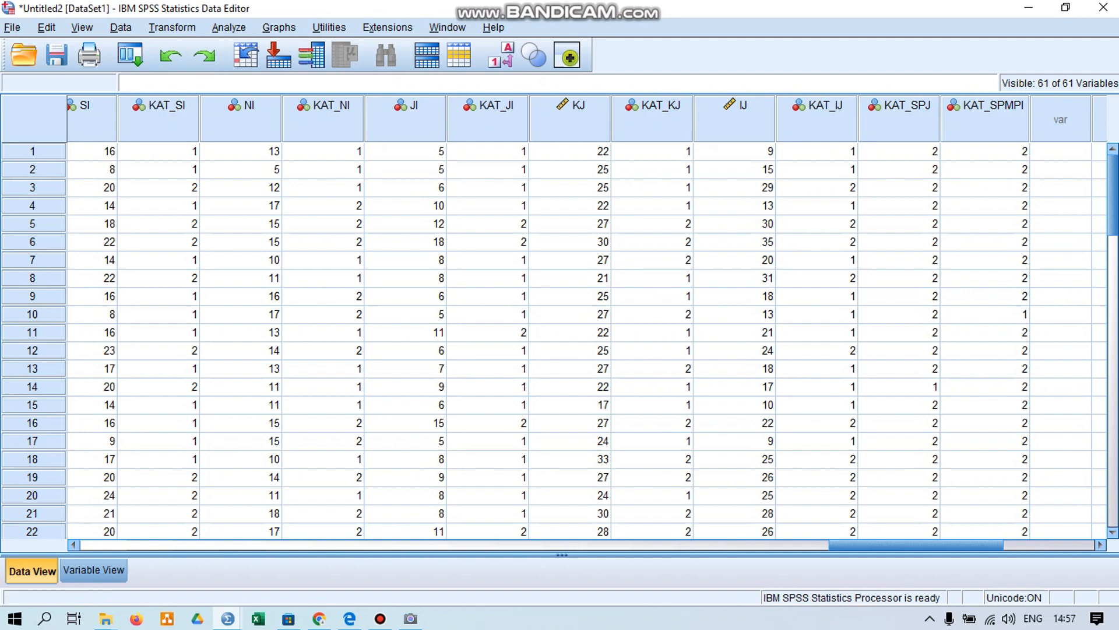
# Step: Set up a bivariate correlation between KATEGORI KEPUASAN PADA JOKOWI and KATEGORI PENEGAKAN SYARIAH ISLAM
pyautogui.click(229, 27)
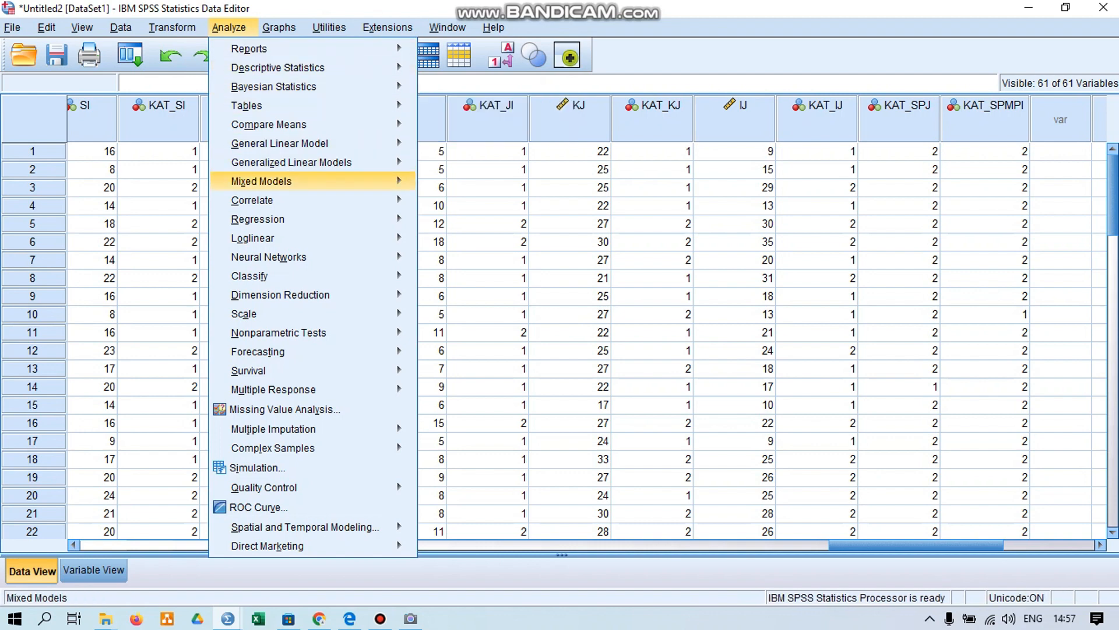
pyautogui.moveTo(261, 181)
pyautogui.moveTo(261, 200)
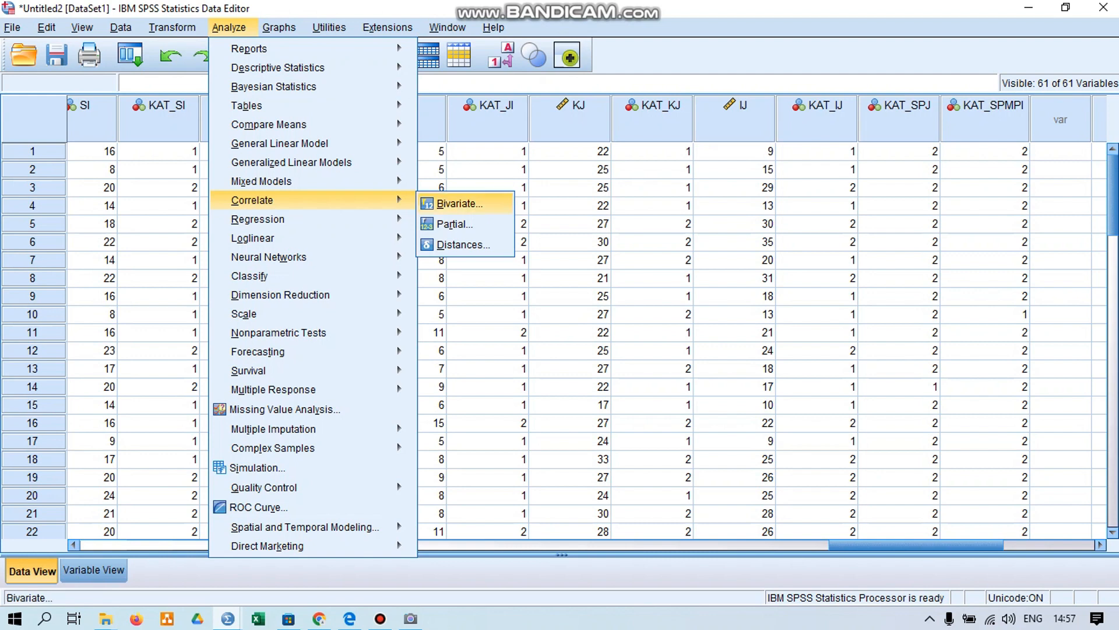
pyautogui.click(460, 204)
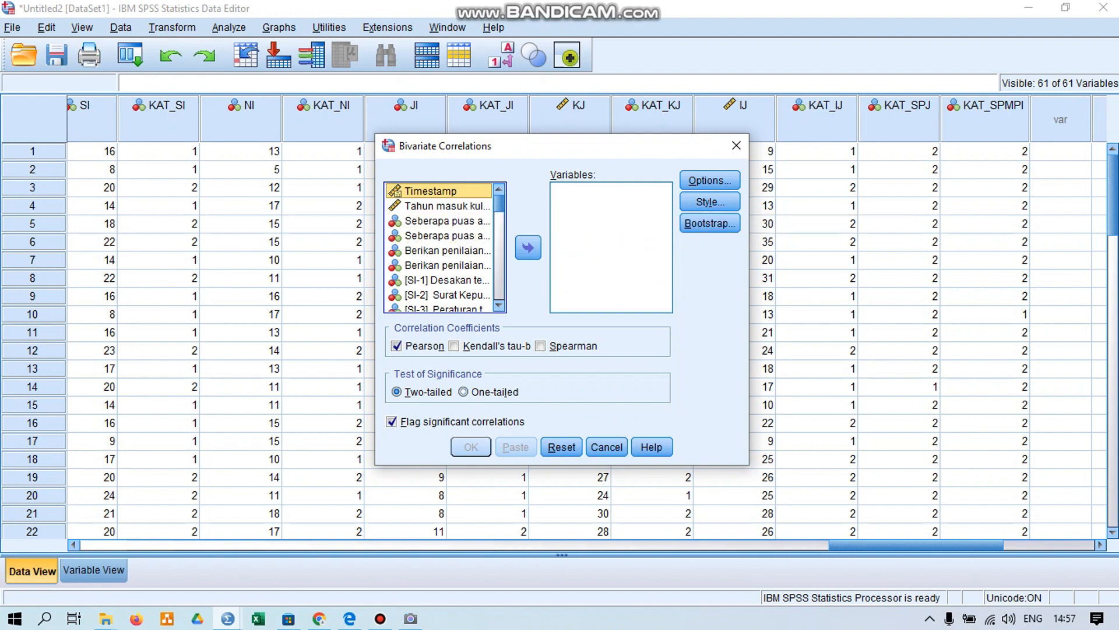
pyautogui.scroll(-10, 440, 247)
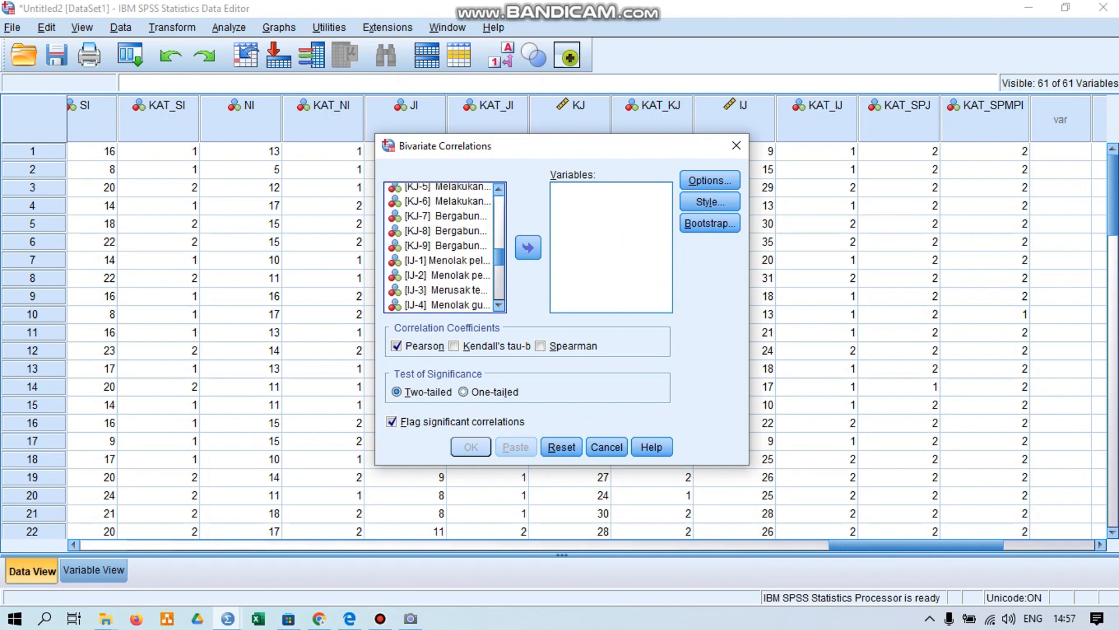
pyautogui.scroll(-10, 440, 248)
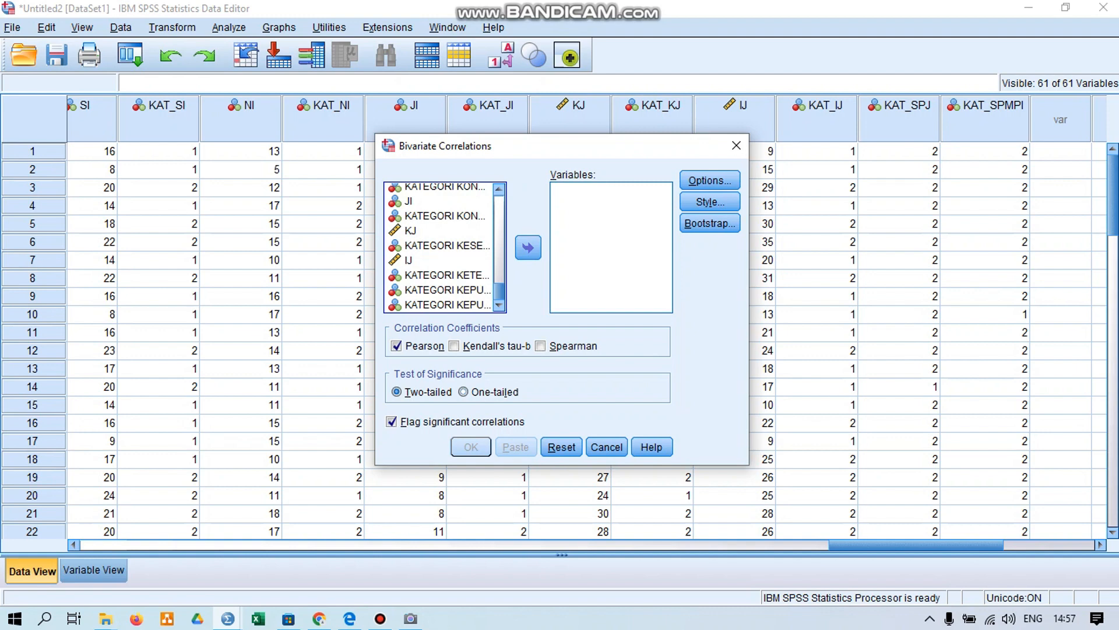
pyautogui.click(447, 290)
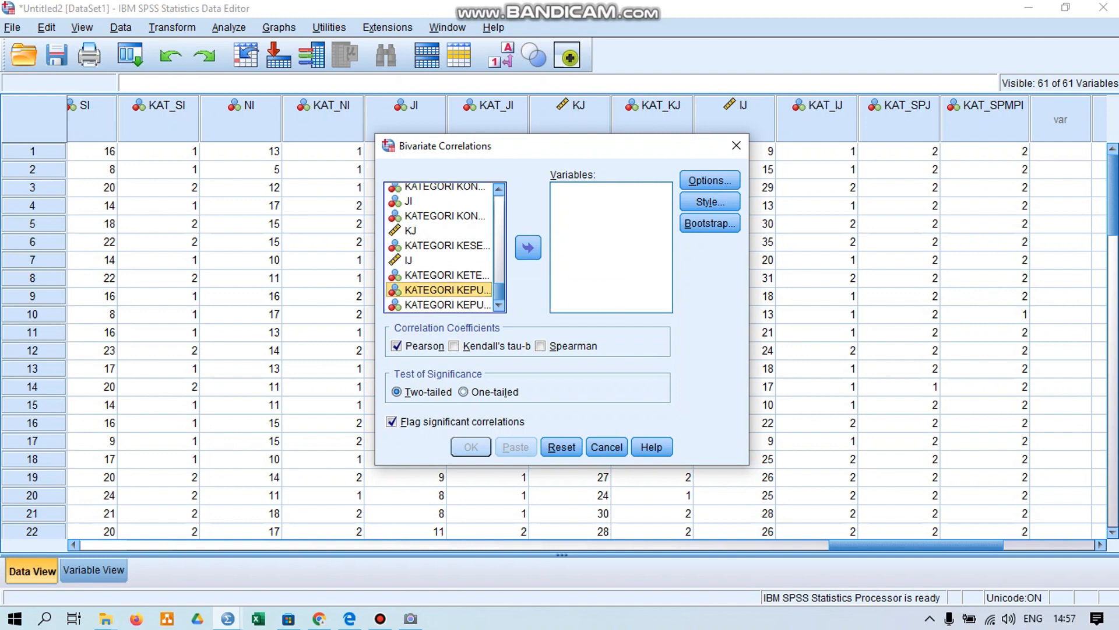
pyautogui.click(528, 248)
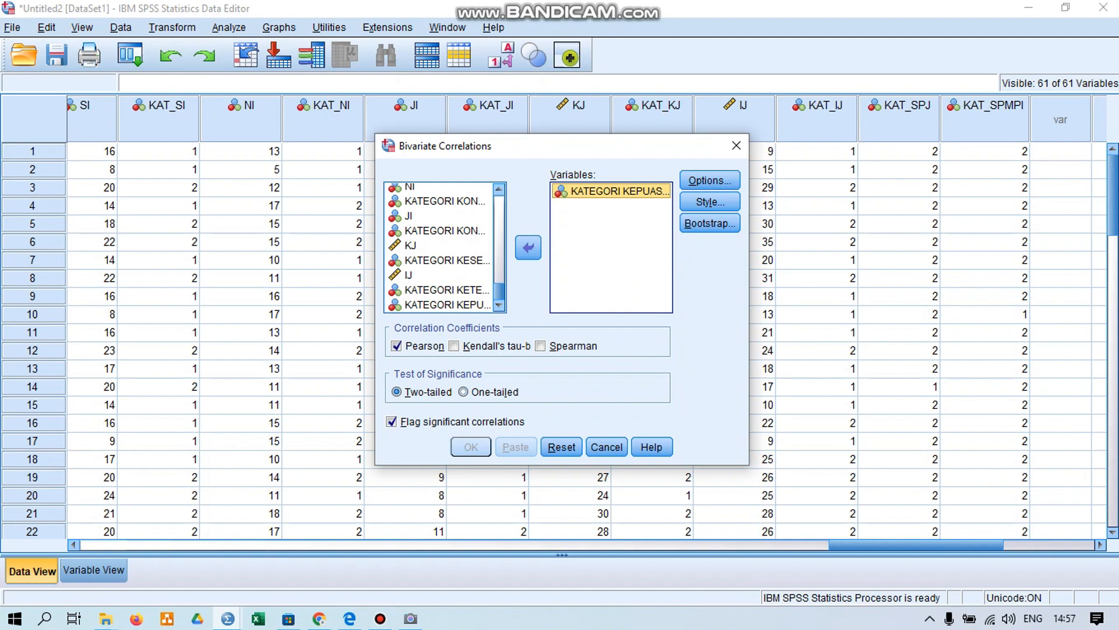
pyautogui.scroll(2, 443, 248)
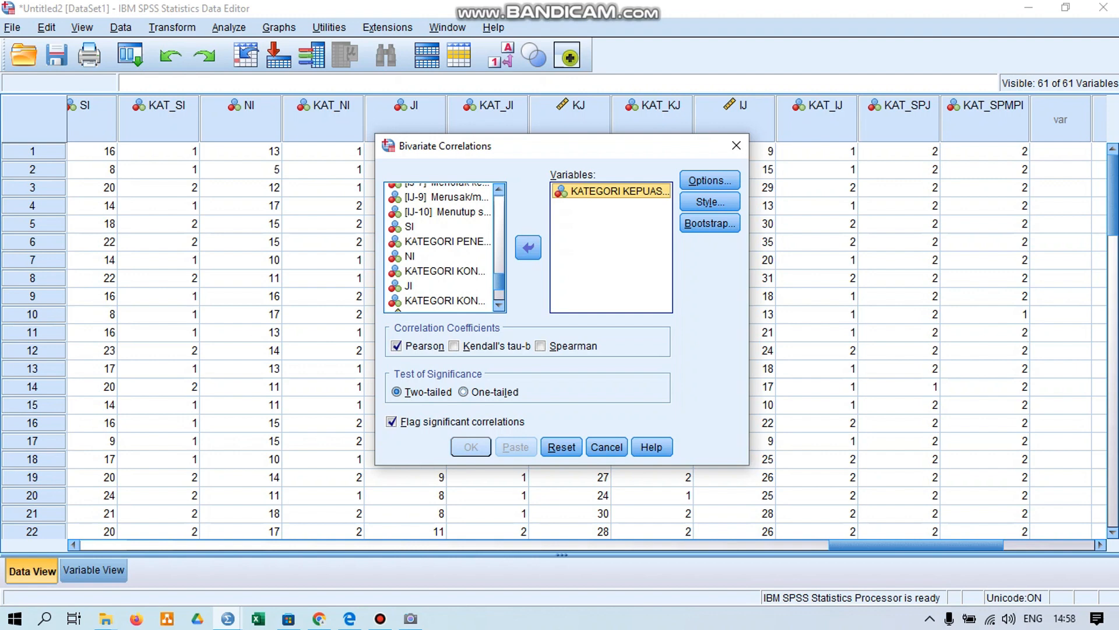
pyautogui.click(447, 241)
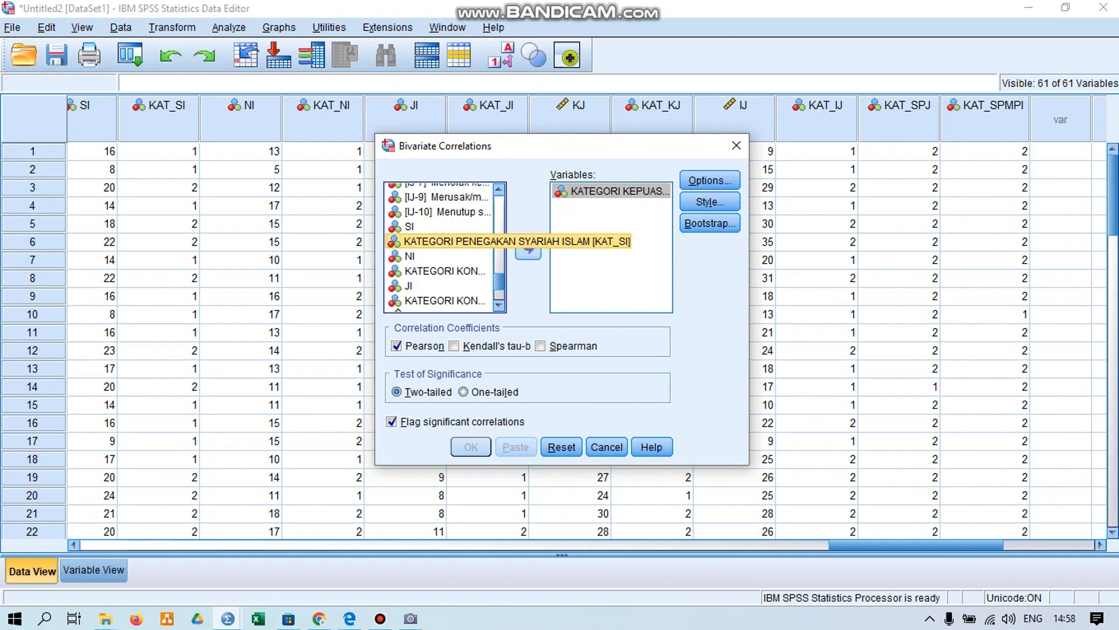
pyautogui.doubleClick(447, 241)
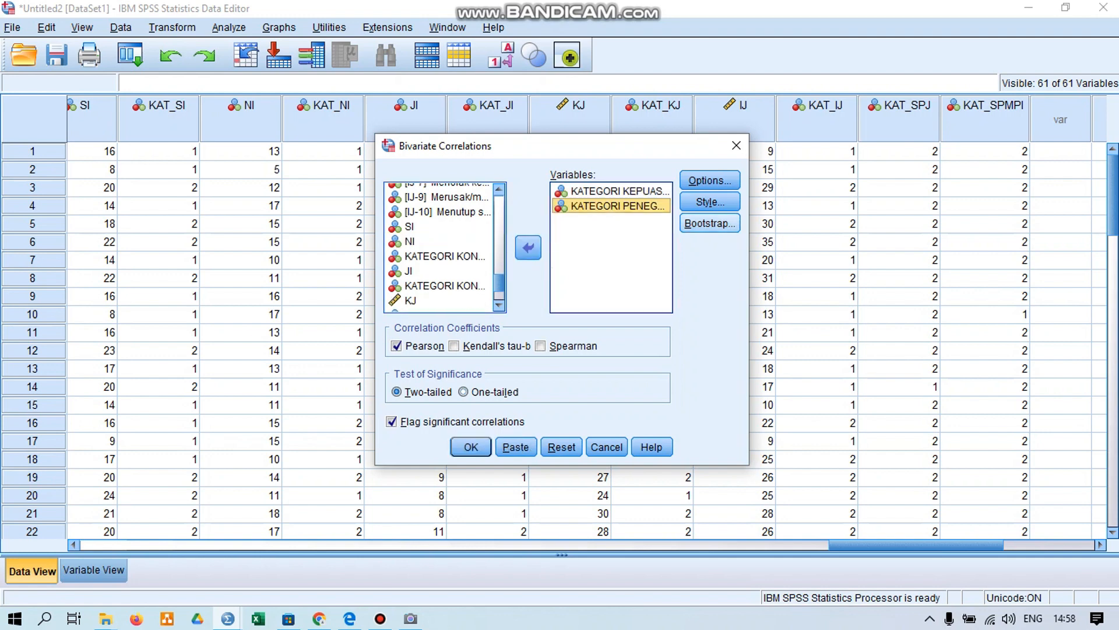
# Step: Leave the table style without conditional formatting and run the two-tailed Pearson correlation with significant correlations flagged
pyautogui.click(709, 202)
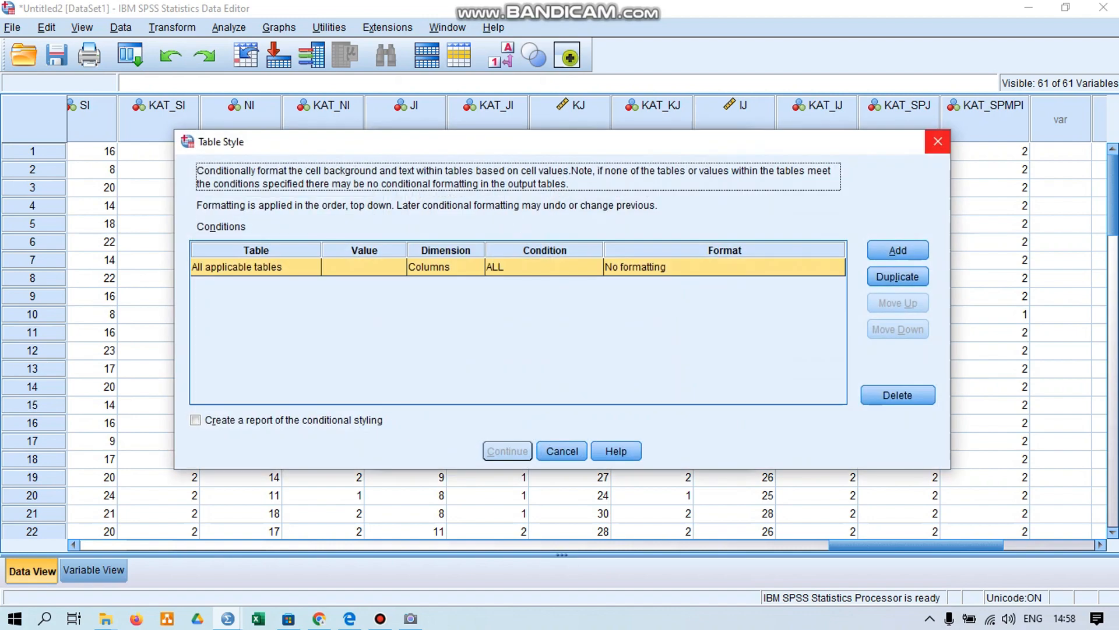
pyautogui.click(938, 141)
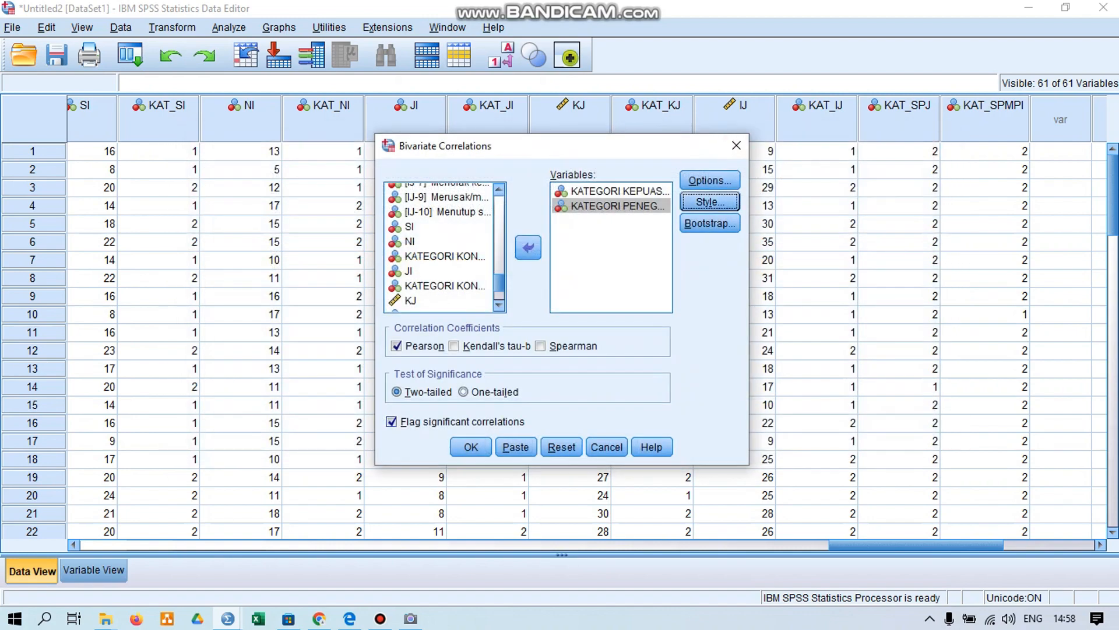
pyautogui.click(470, 447)
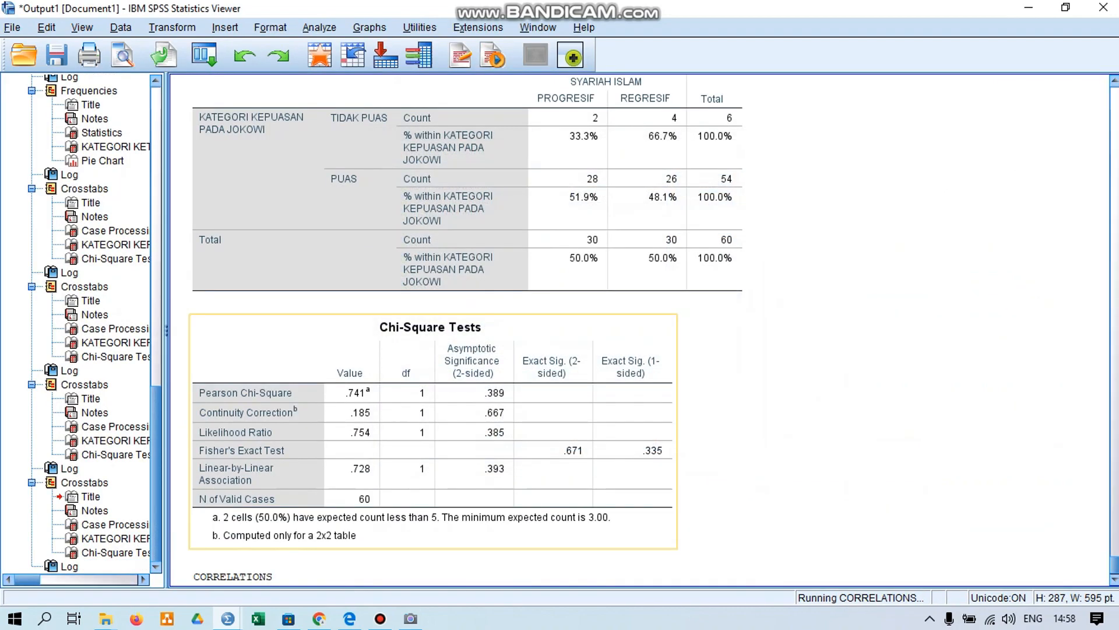